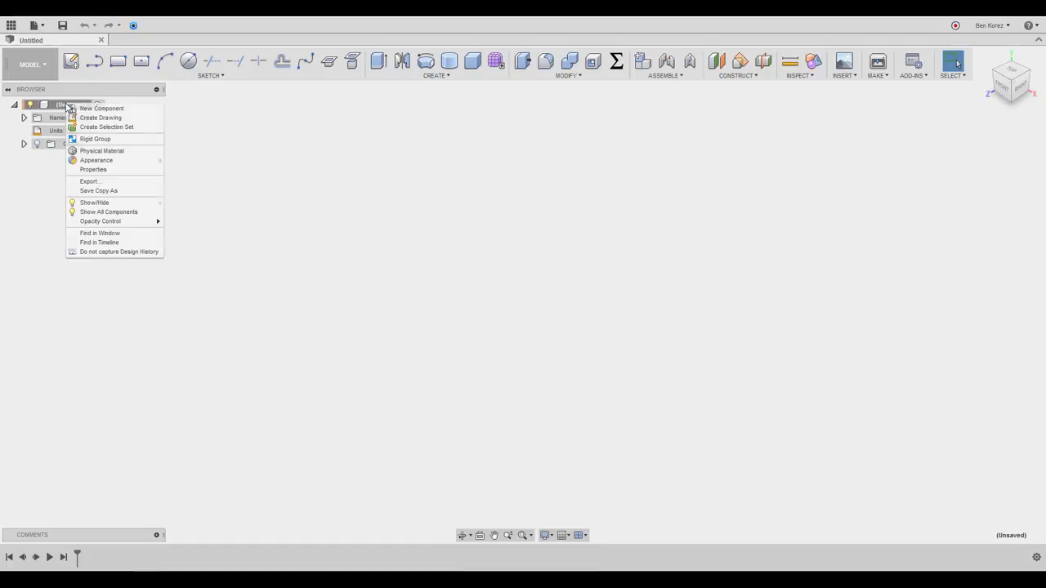
Create a new component and sketch a center rectangle about 160 by 130 mm from the origin on the front plane.
click(88, 109)
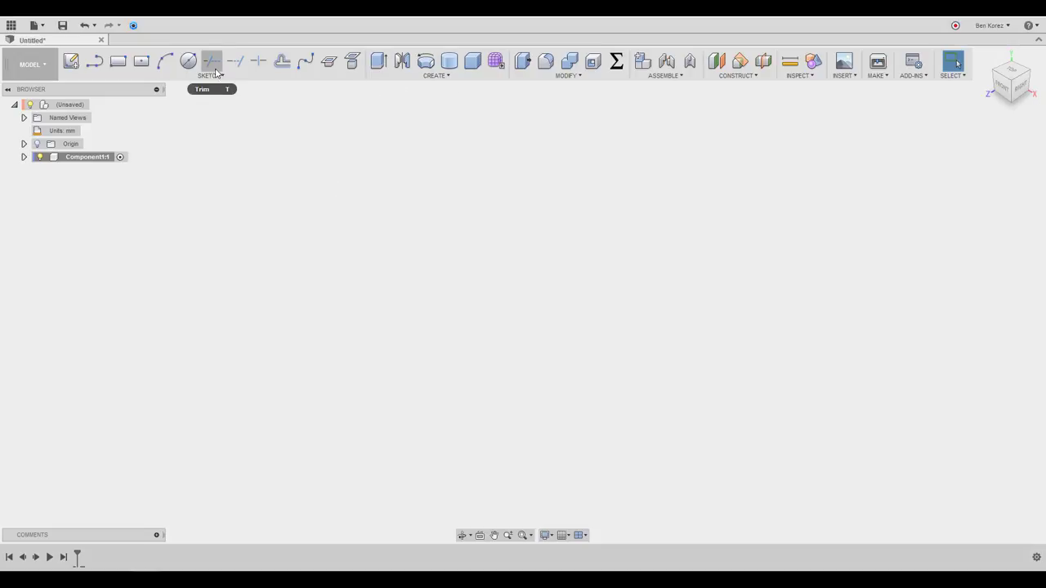
click(141, 62)
click(567, 300)
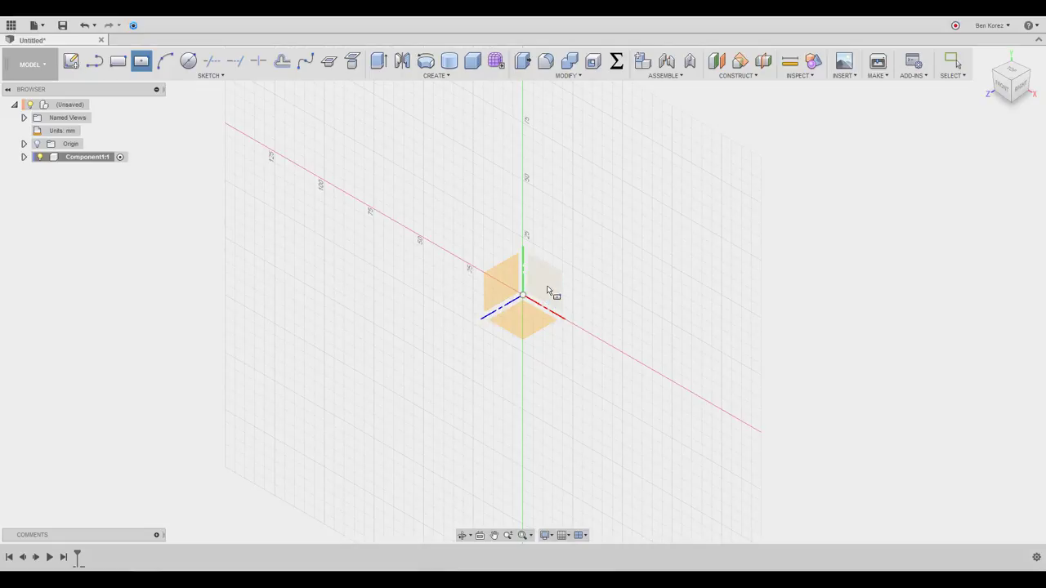
click(492, 324)
click(717, 507)
key(Escape)
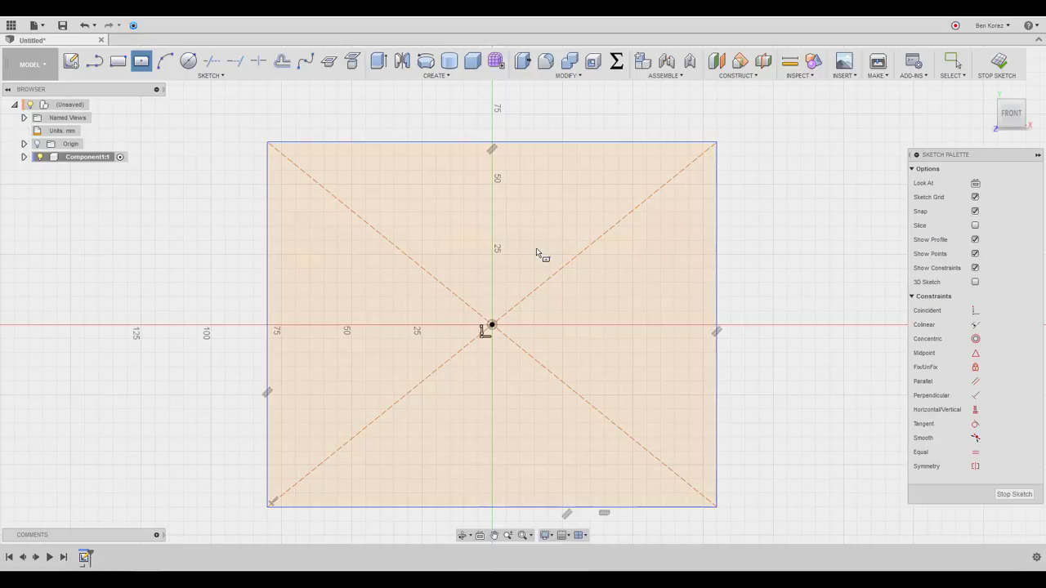
Place four sketch points inside the rectangle, one near each corner.
click(211, 75)
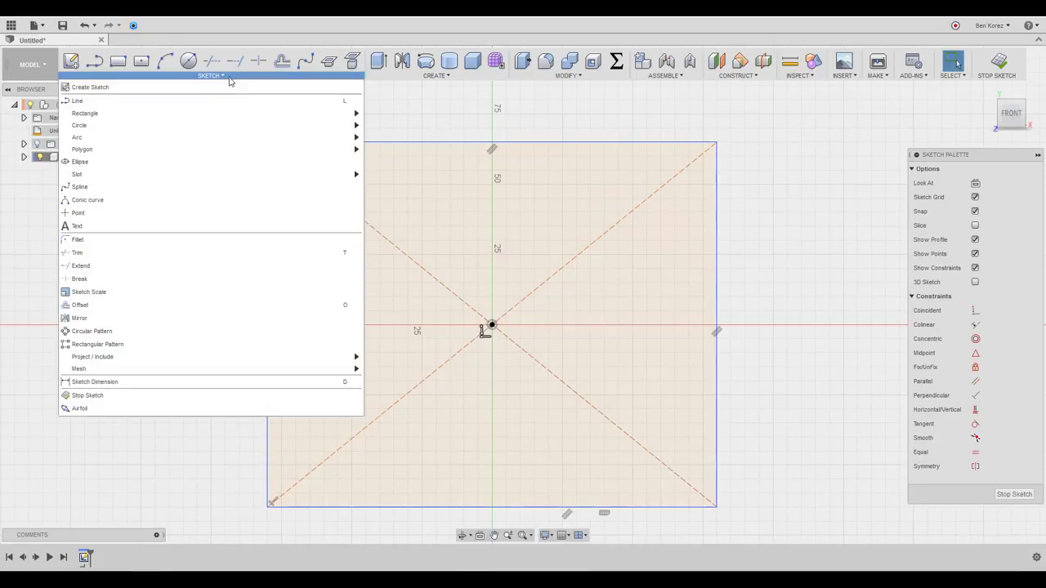
click(188, 213)
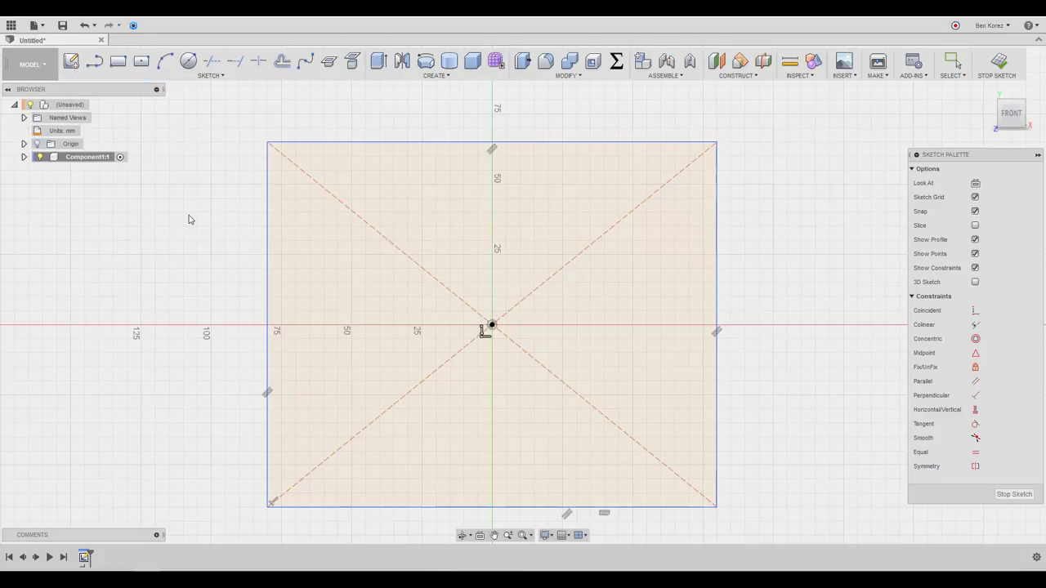
click(295, 169)
click(674, 170)
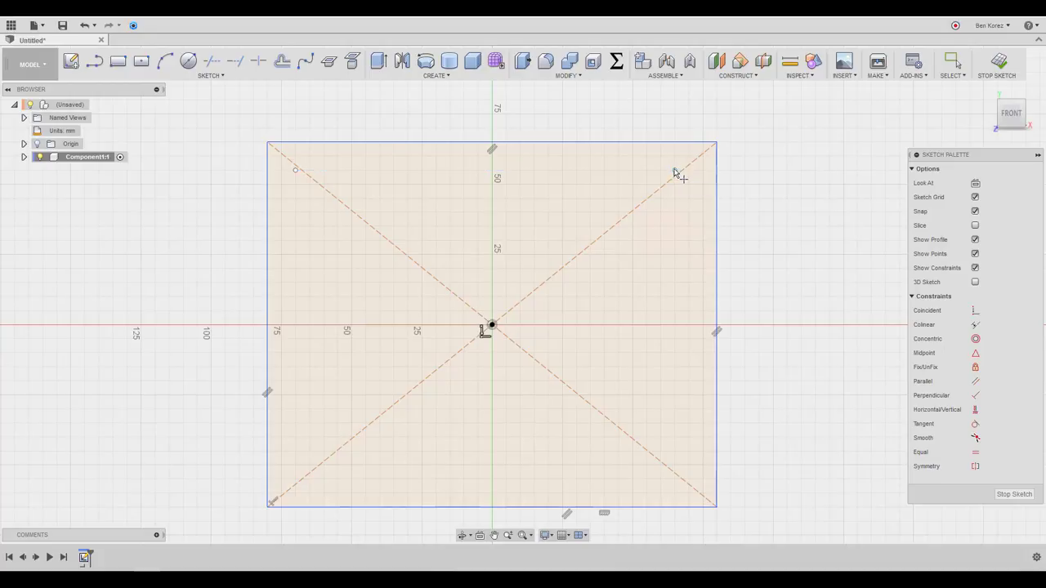
click(673, 473)
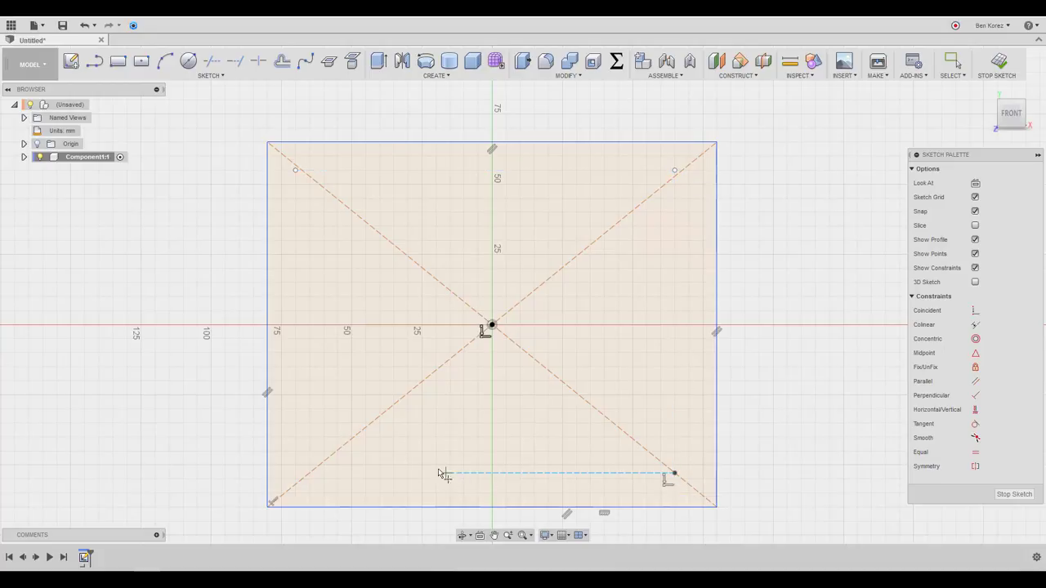
click(295, 474)
key(Escape)
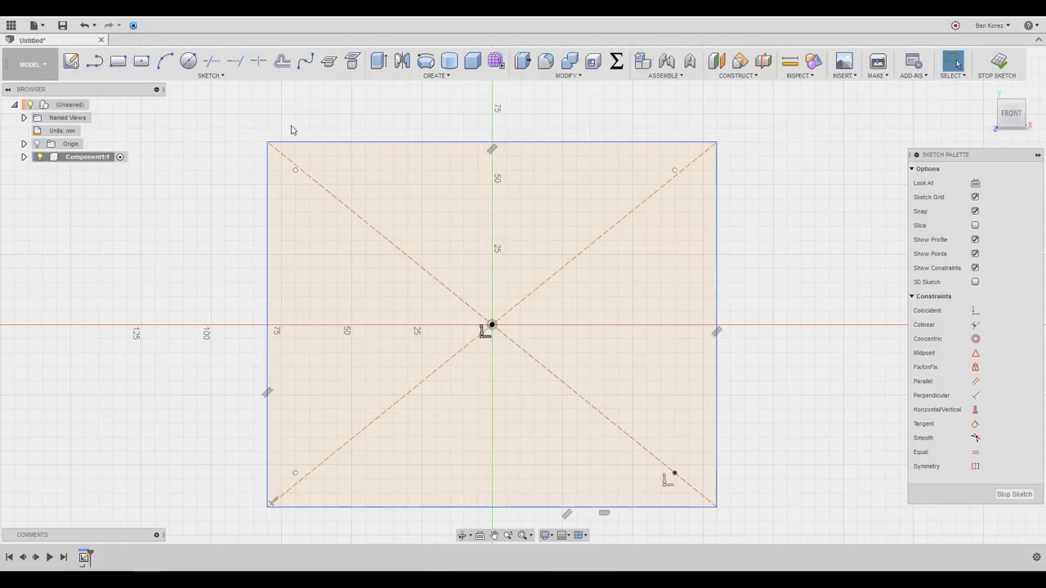
Dimension the upper-left sketch point 10 mm from the rectangle's left edge and 10 mm from its top edge.
click(295, 170)
click(267, 174)
click(218, 187)
key(Return)
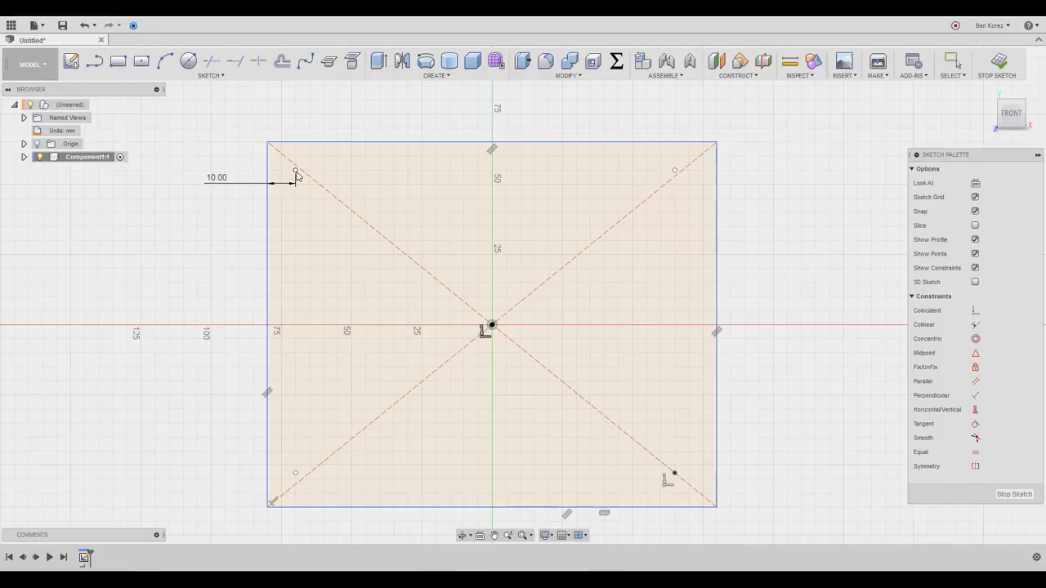
click(295, 169)
click(299, 143)
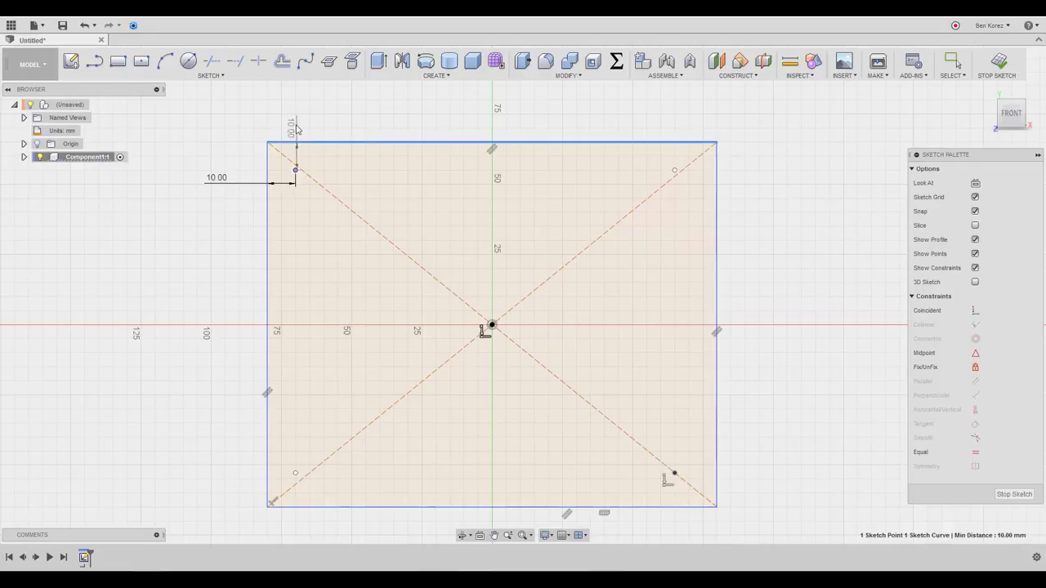
click(290, 119)
key(Return)
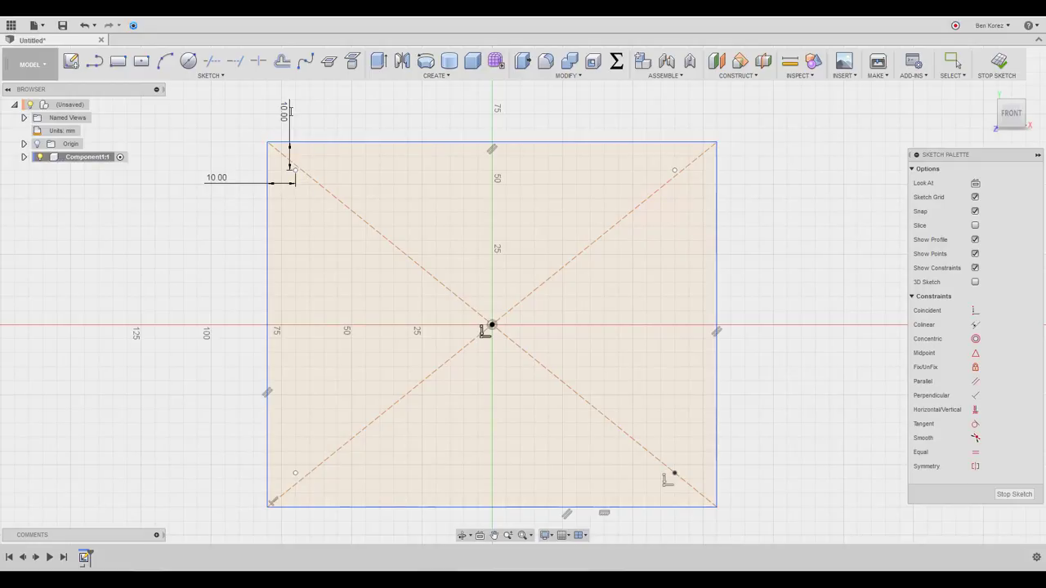
Finish the sketch and extrude the rectangle backward into a solid block as a new body.
click(999, 62)
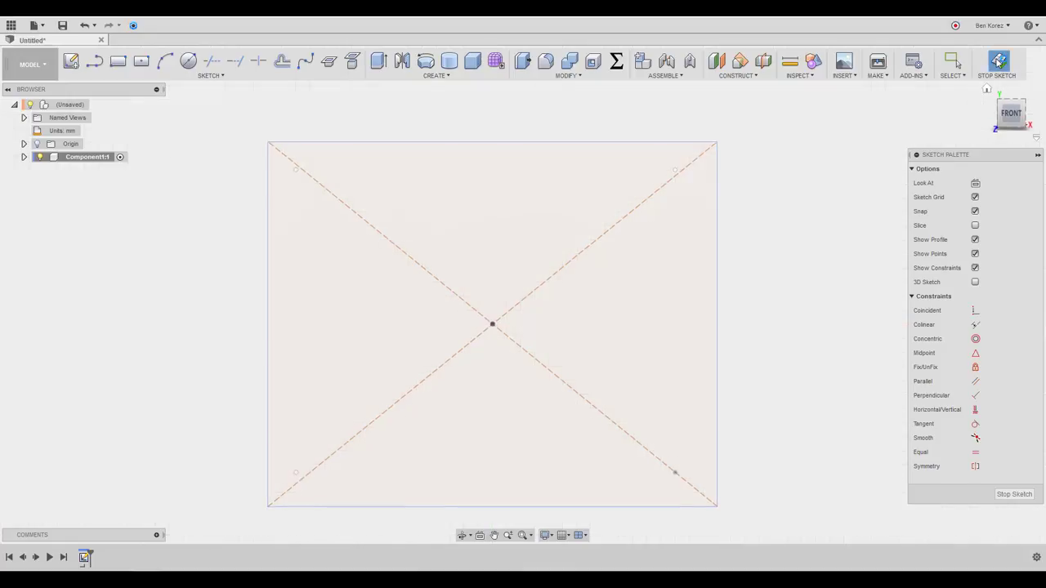
click(378, 60)
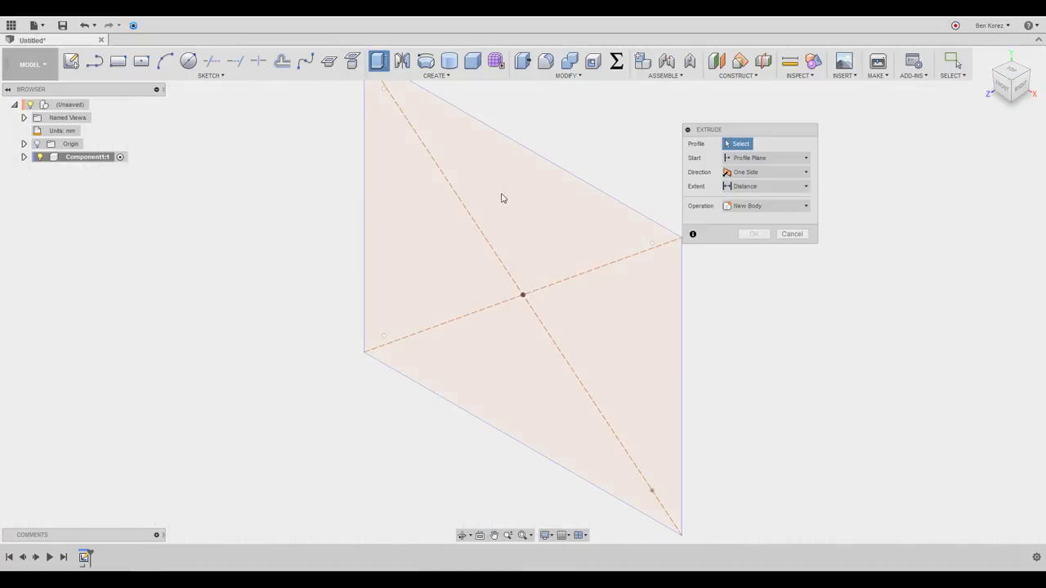
drag(516, 299, 735, 298)
click(754, 262)
scroll(198, 498, down, 1)
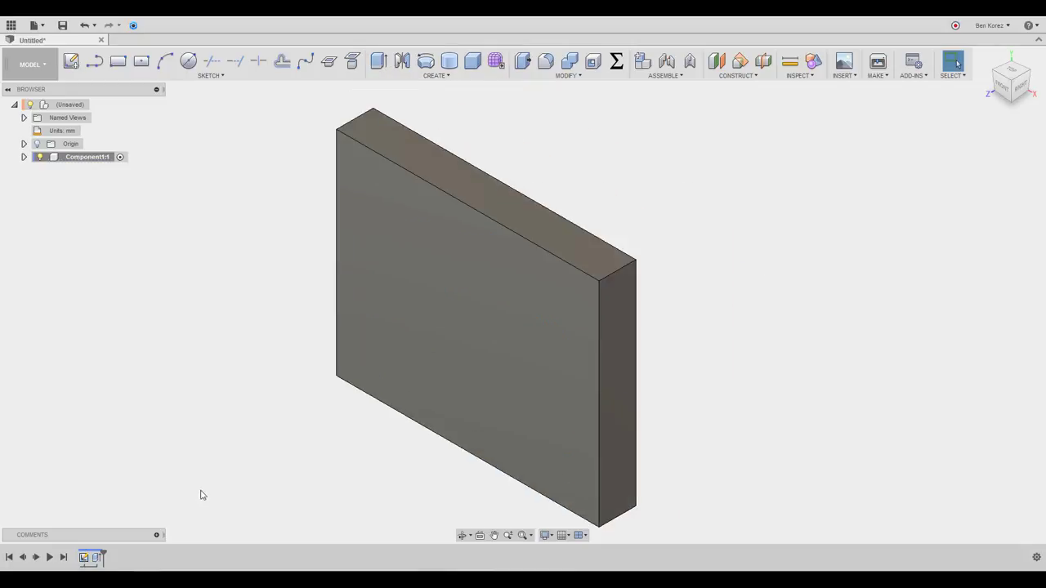
Expand the first component's contents and make its Sketch1 visible again.
click(24, 157)
click(34, 183)
click(33, 183)
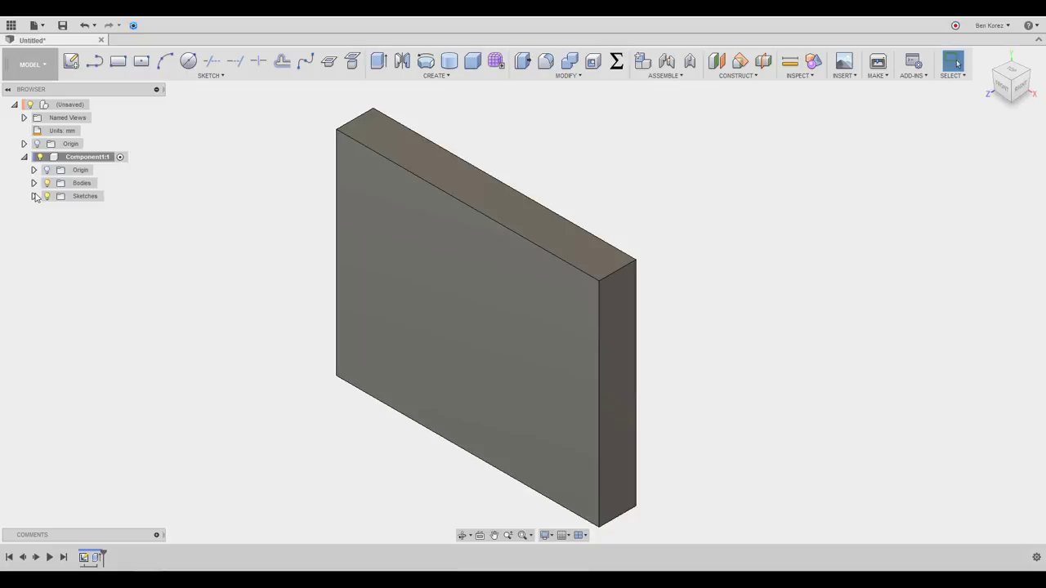
click(34, 196)
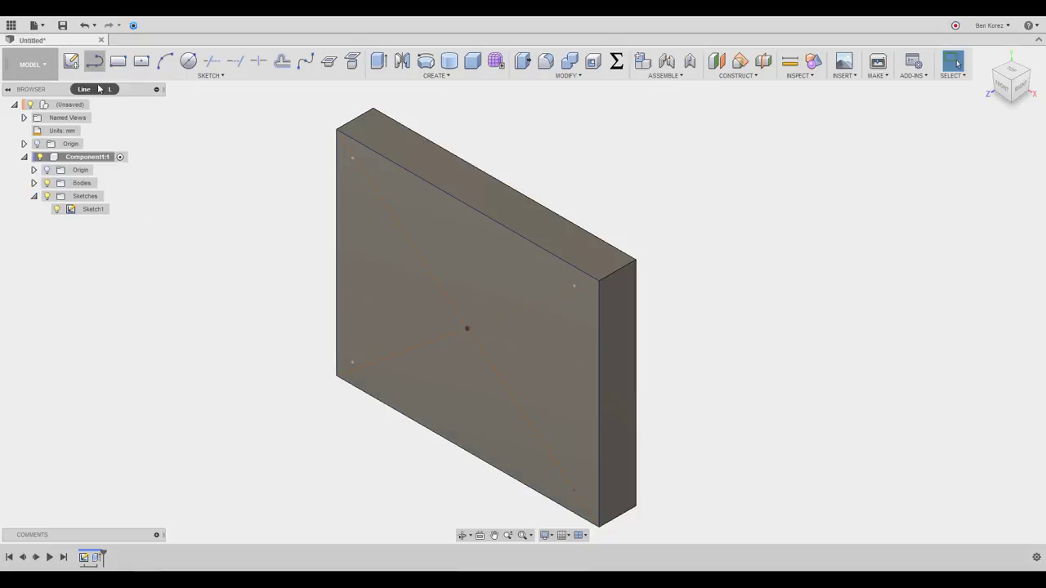
Create a second component under the root assembly and start a sketch in it on the block's front face.
right_click(64, 106)
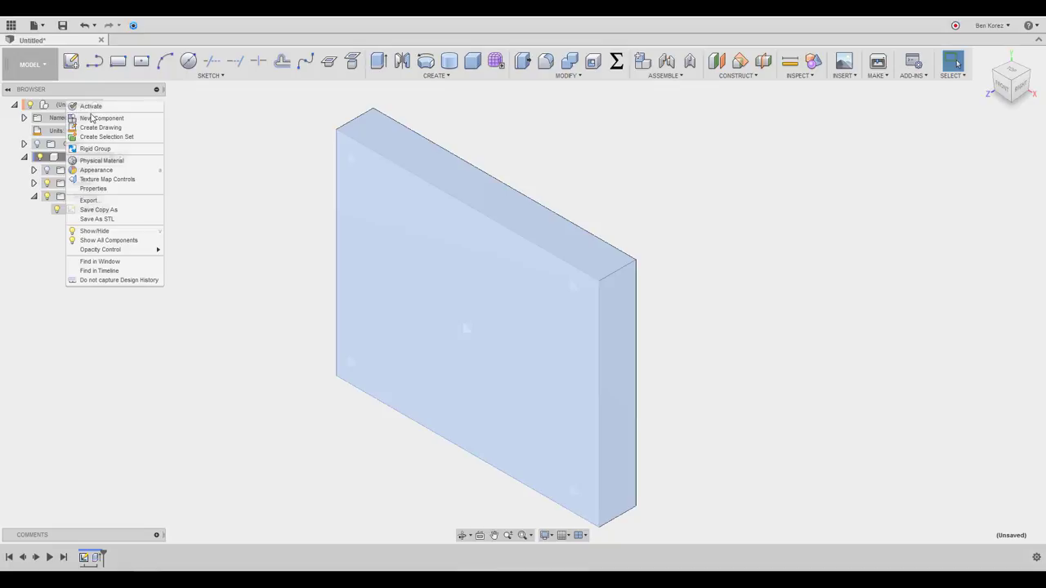
click(91, 118)
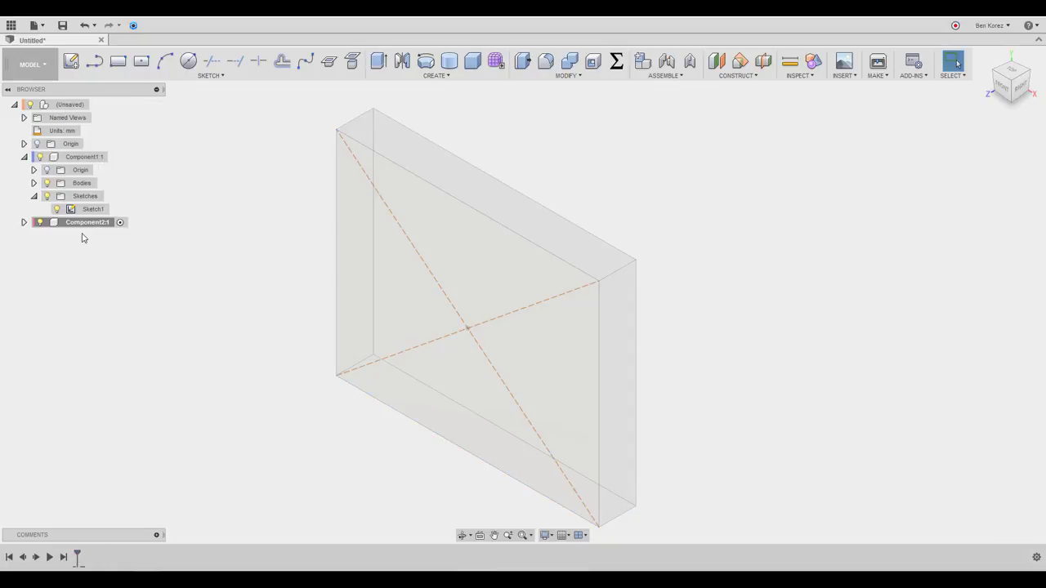
click(72, 61)
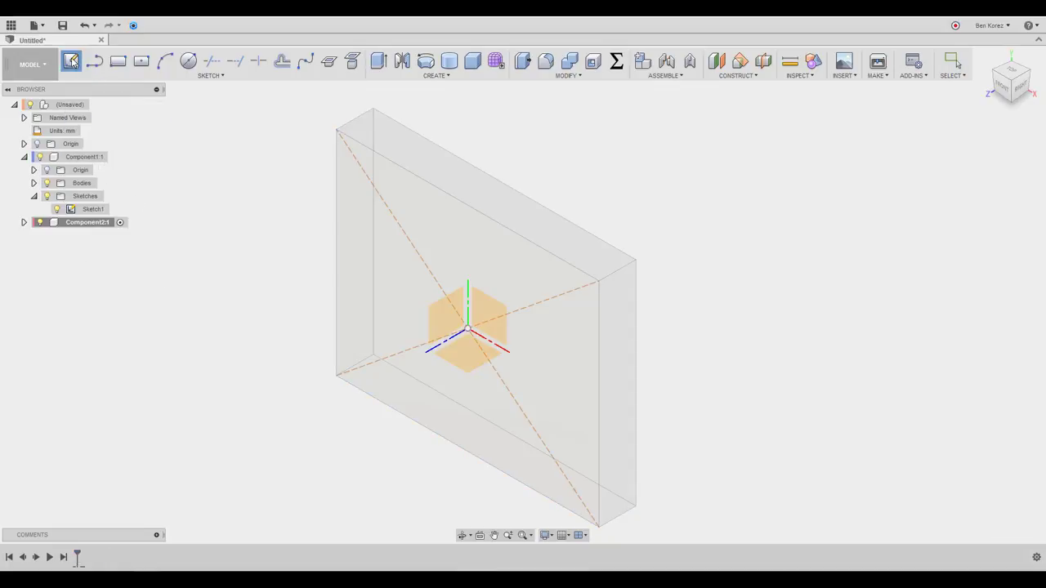
click(424, 199)
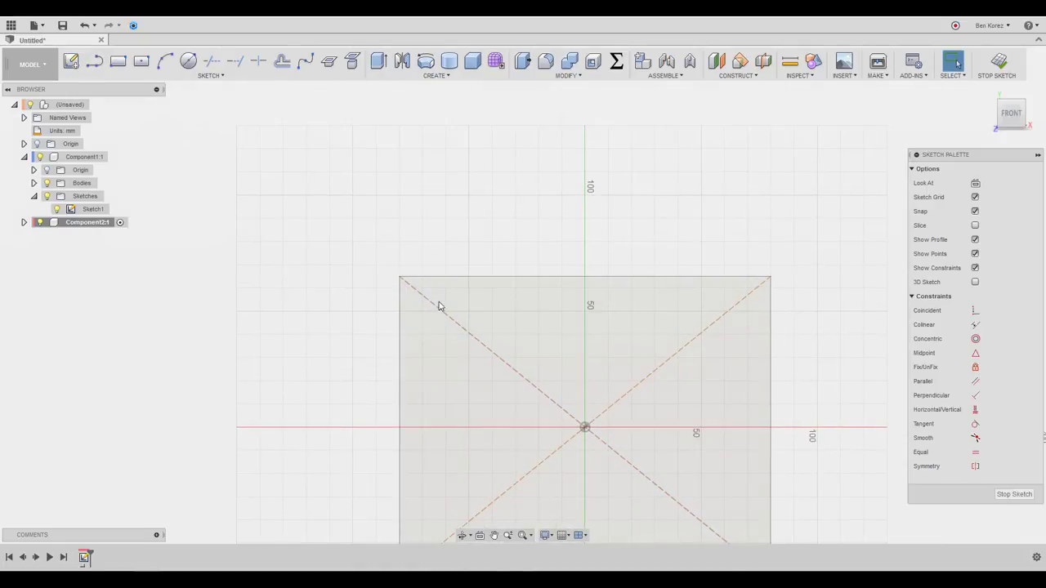
click(24, 223)
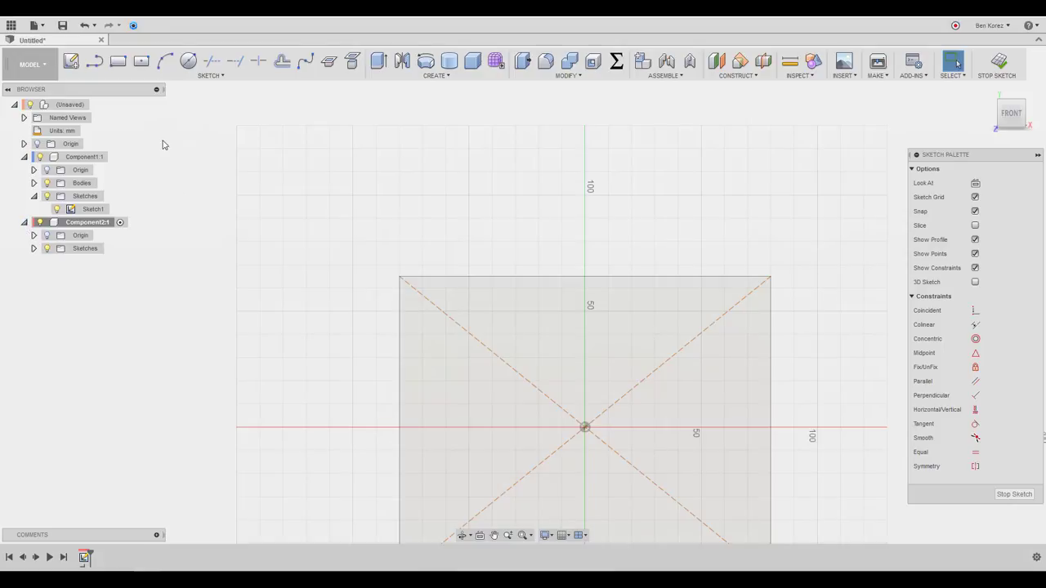
Project the first component's upper-left sketch point into the second component's sketch.
scroll(165, 155, down, 2)
scroll(403, 141, down, 1)
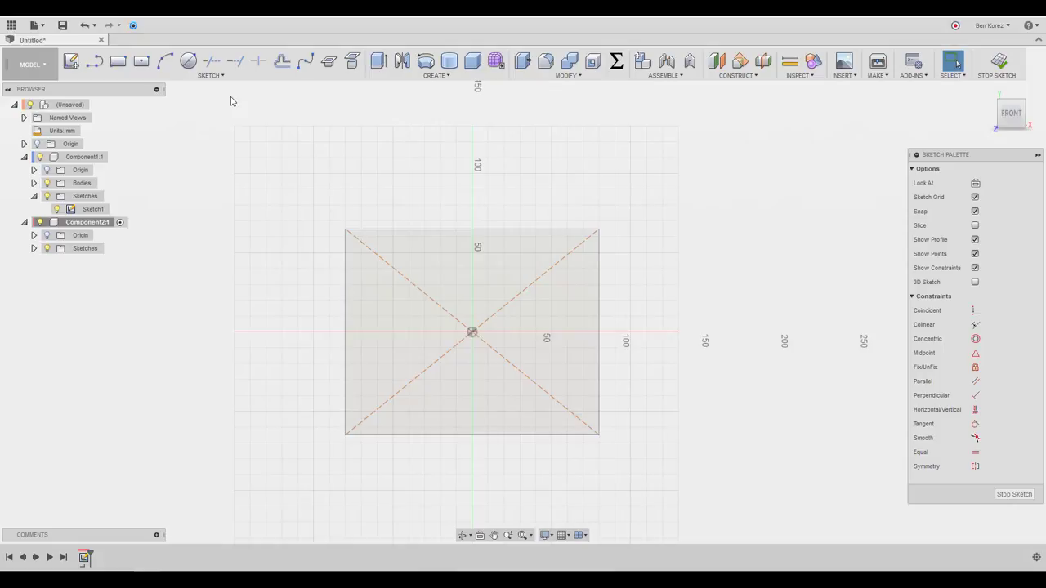
click(188, 62)
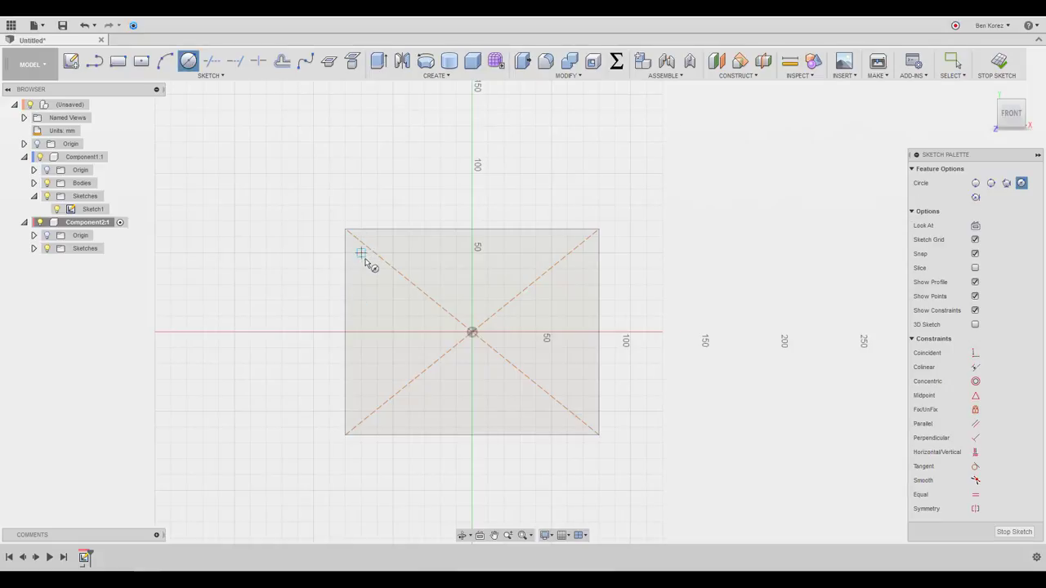
key(Escape)
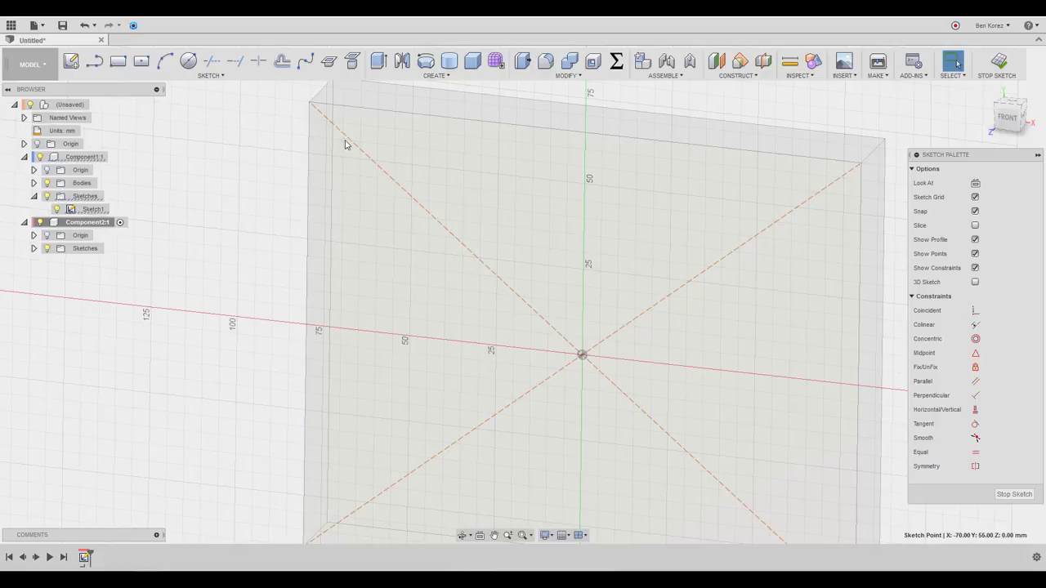
key(p)
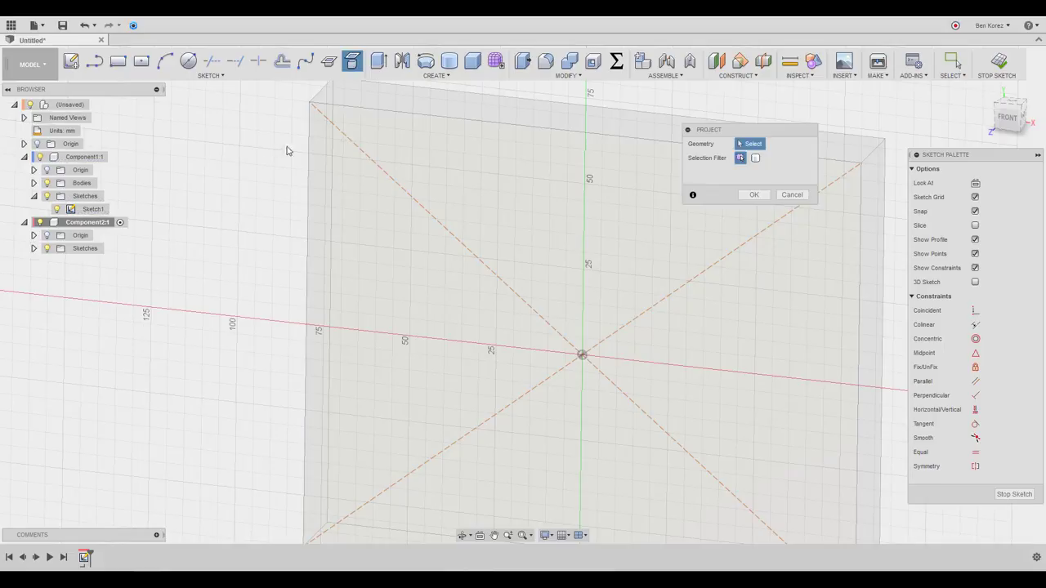
click(344, 143)
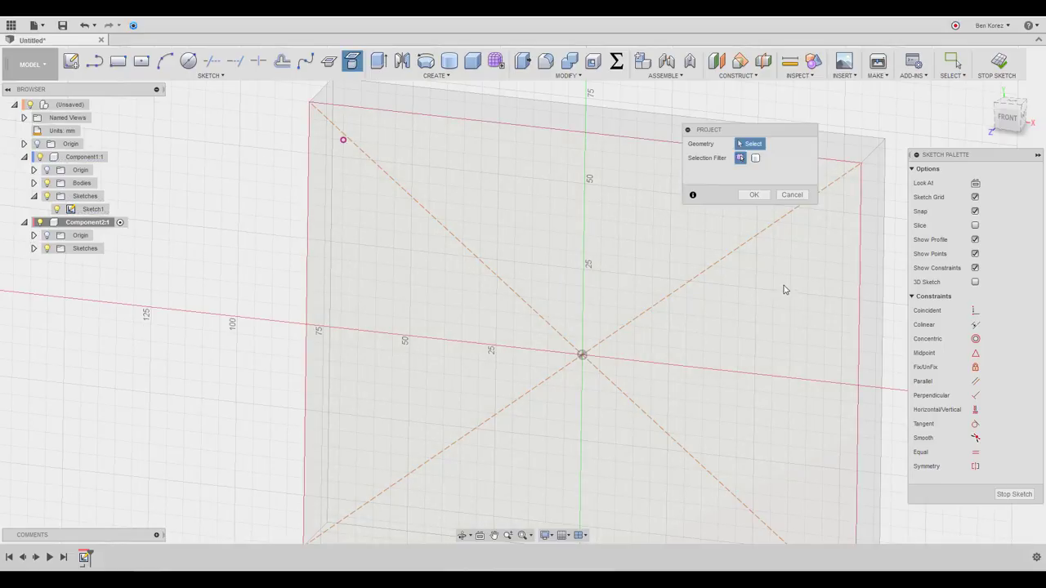
click(753, 196)
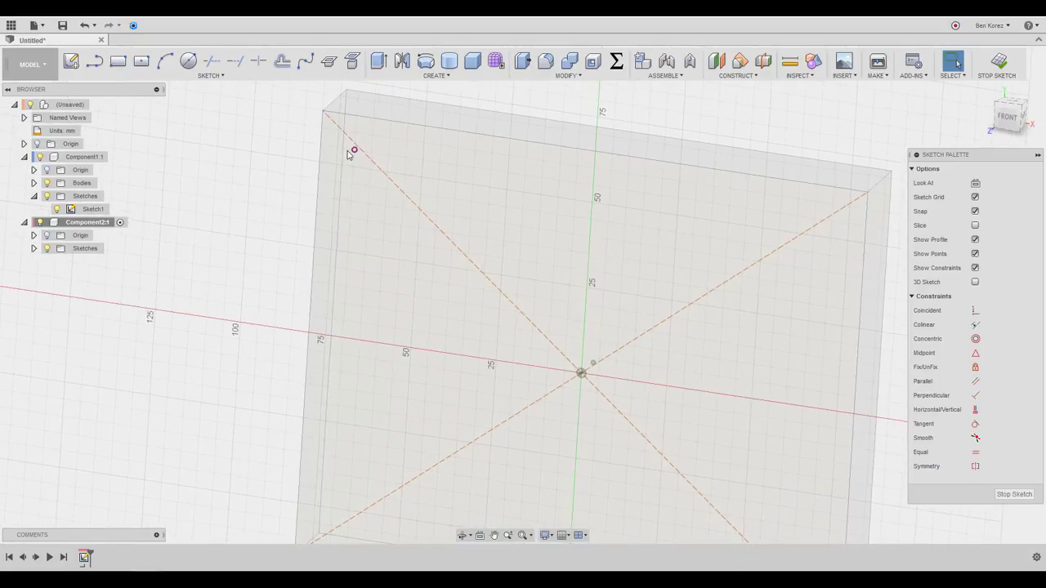
click(187, 61)
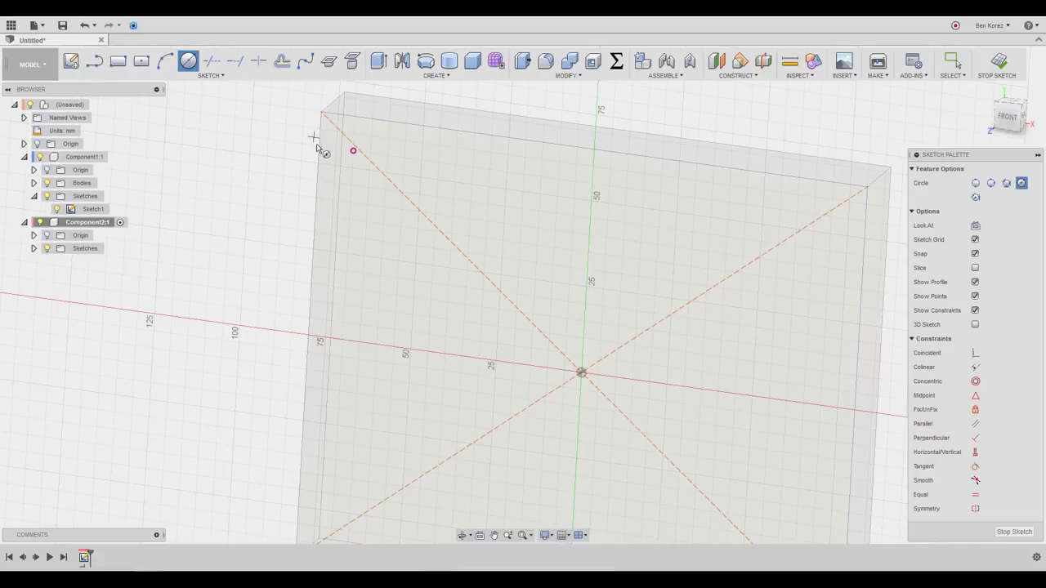
click(353, 152)
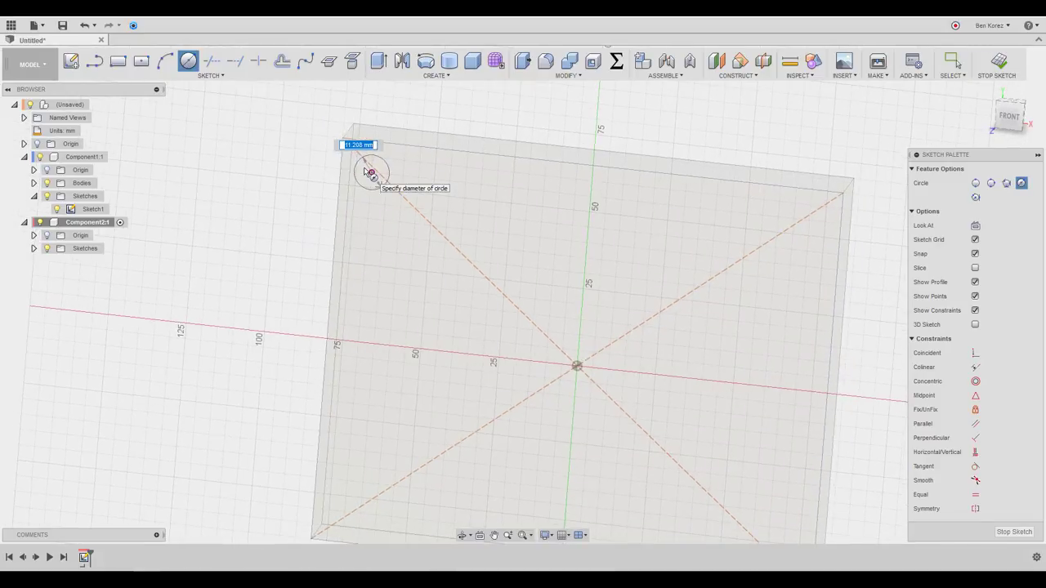
key(Escape)
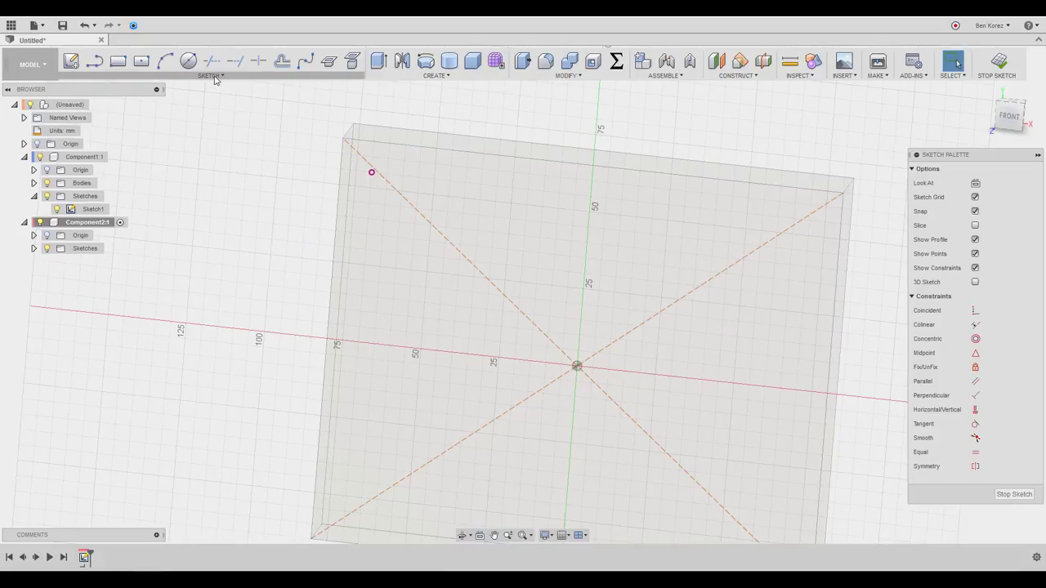
Draw a circumscribed six-sided polygon with a radius of about 7 mm centered on the projected point.
click(215, 78)
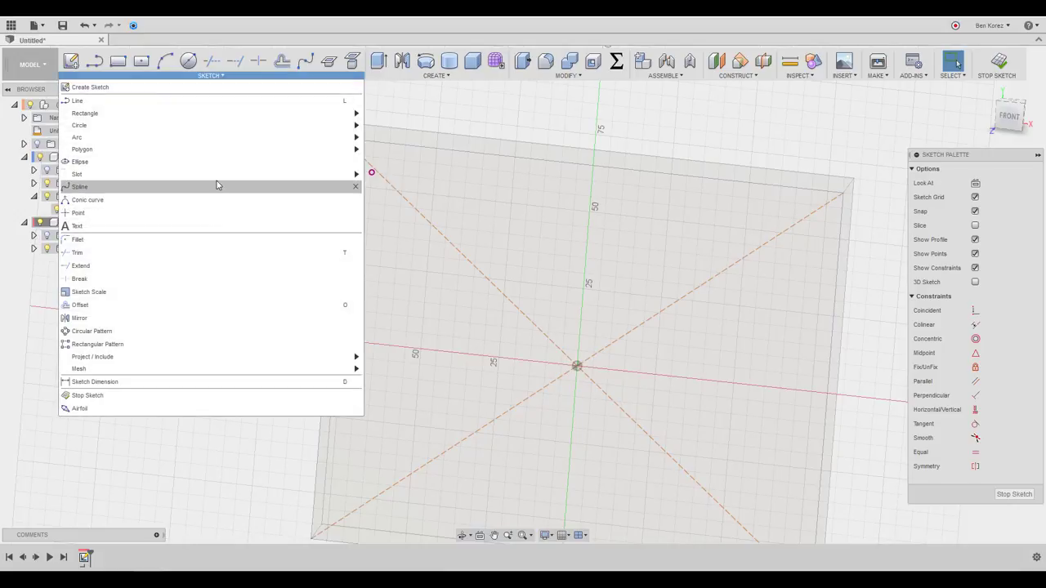
mouse_move(219, 175)
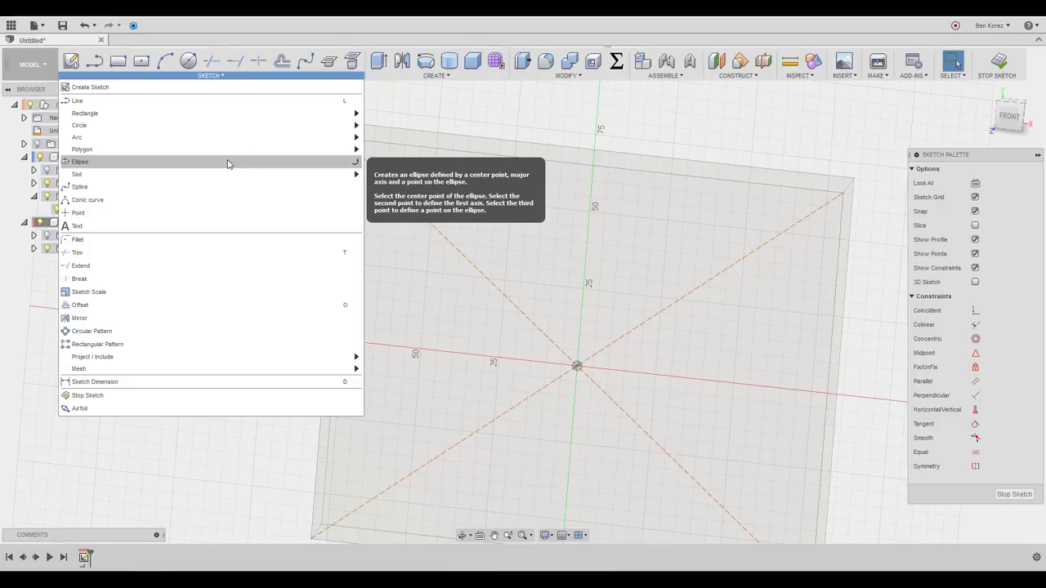
mouse_move(316, 150)
click(369, 151)
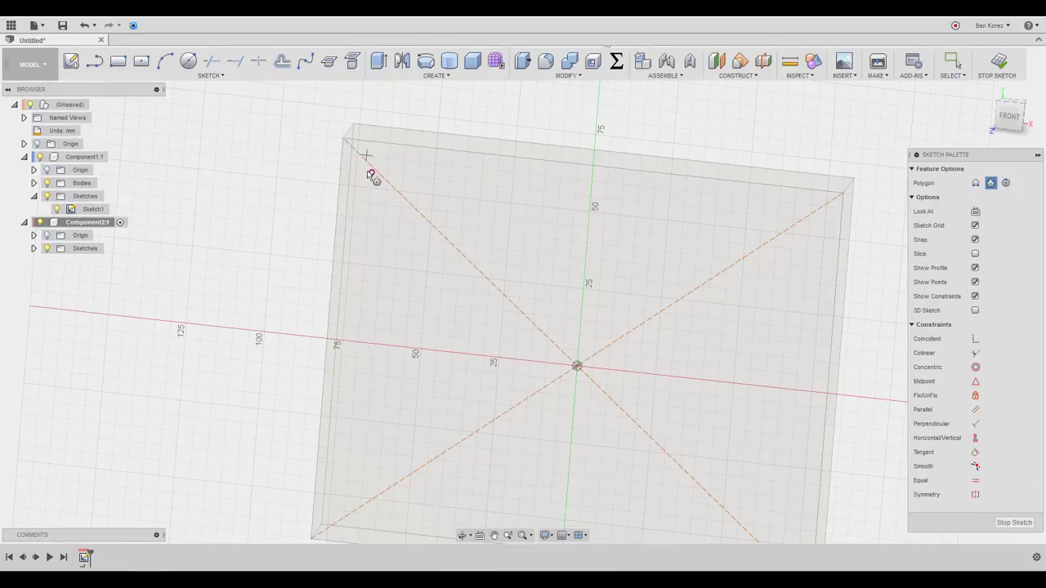
click(371, 172)
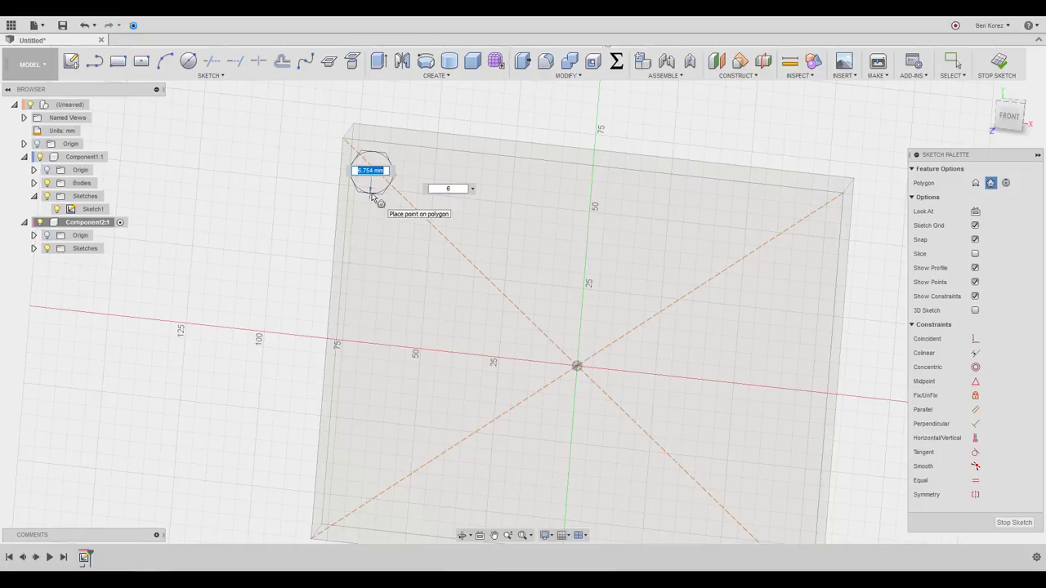
click(371, 196)
key(Escape)
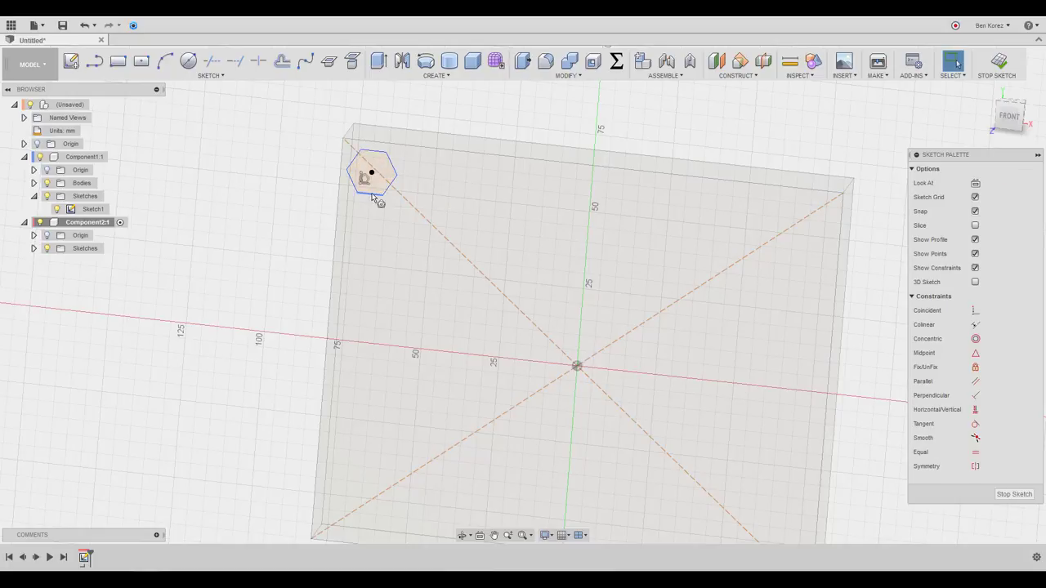
Finish the hexagon sketch and extrude the hexagon about 5.7 mm outward from the block's front face as a new body.
click(998, 62)
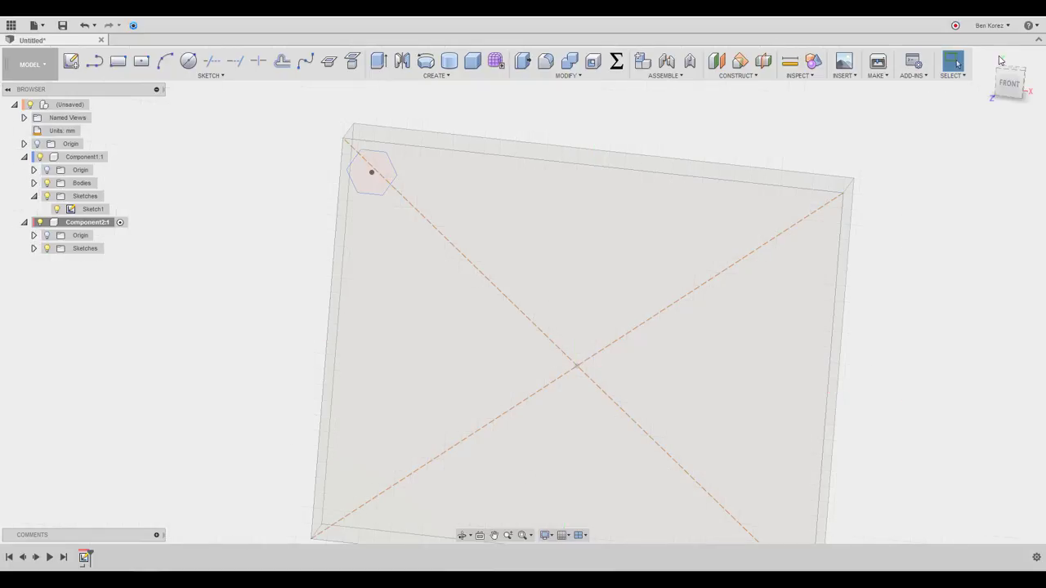
click(379, 61)
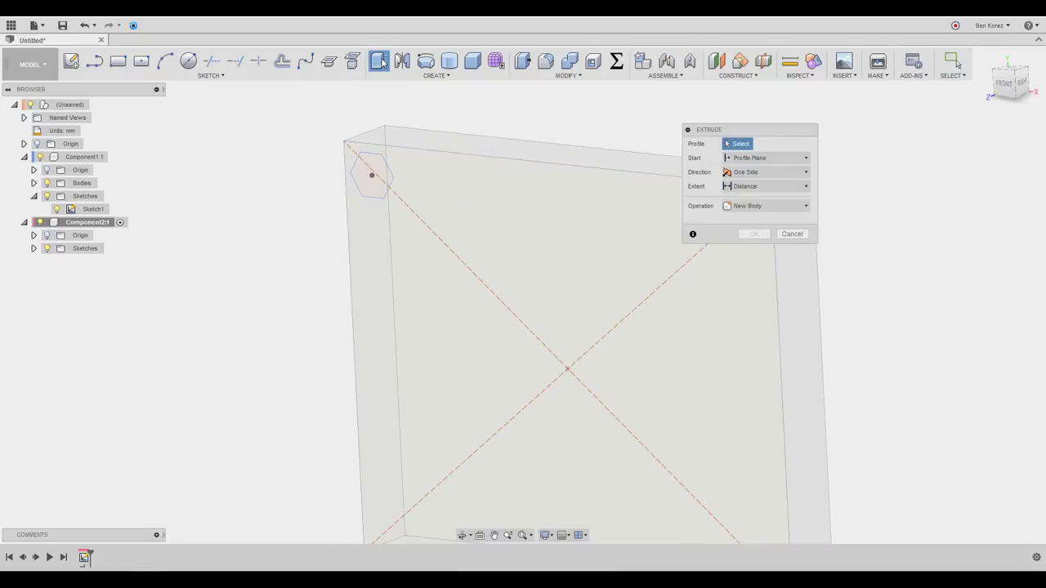
click(372, 173)
drag(362, 175, 355, 181)
shift+middle_drag(354, 182, 282, 189)
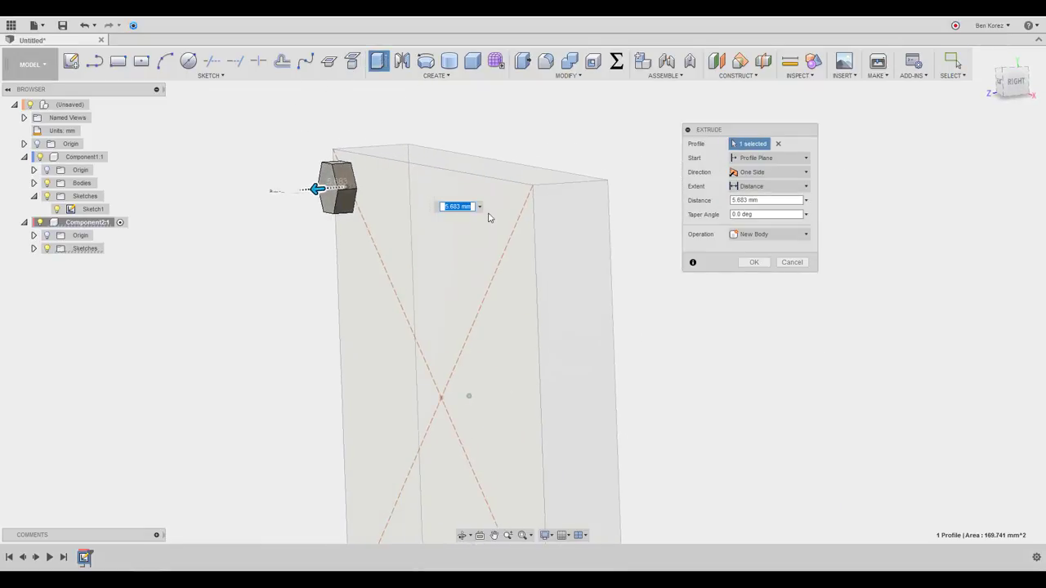
click(754, 262)
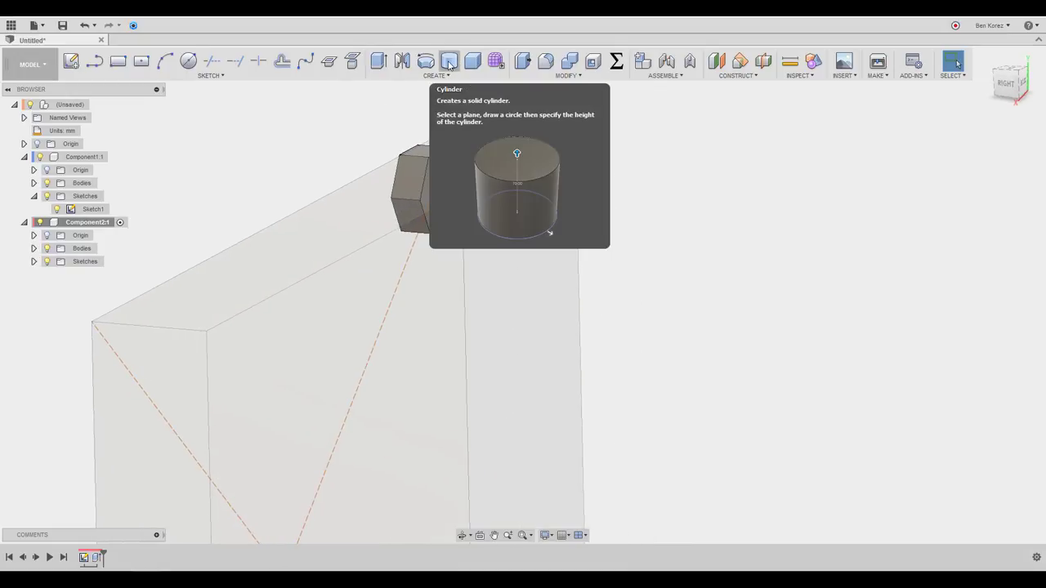
click(449, 64)
shift+middle_drag(435, 175, 510, 226)
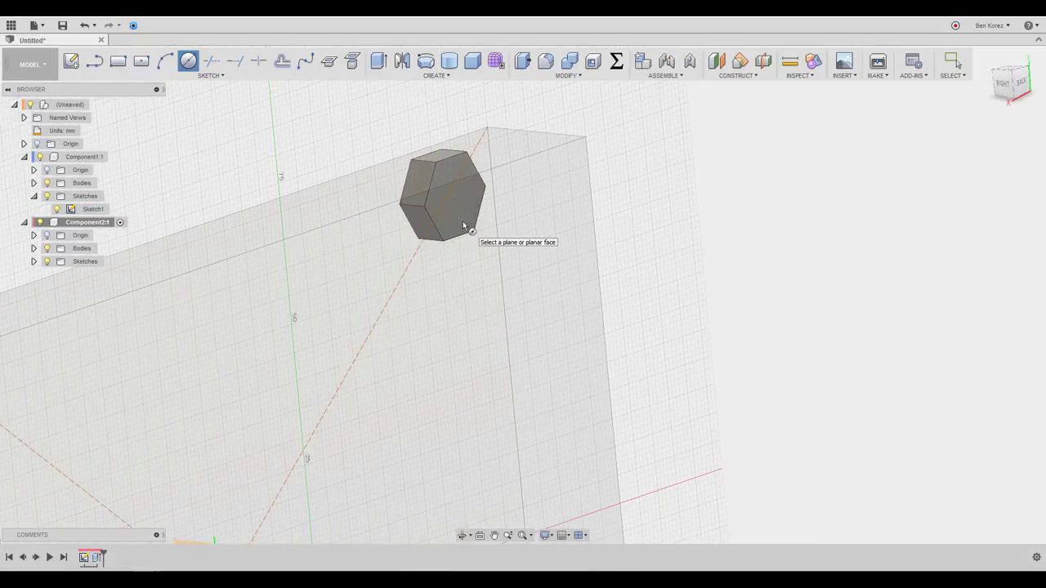
click(463, 221)
click(455, 199)
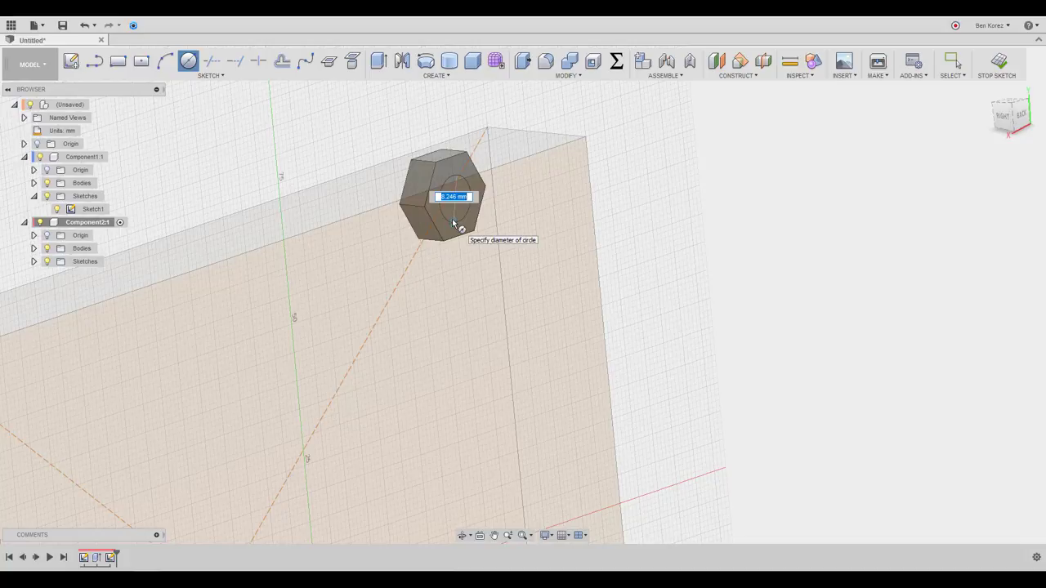
key(Return)
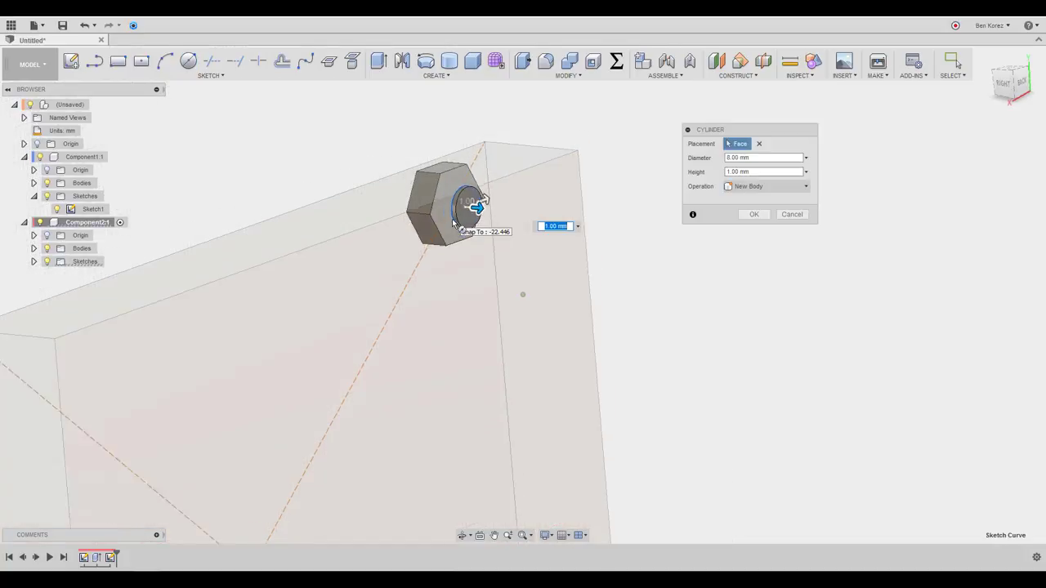
click(791, 214)
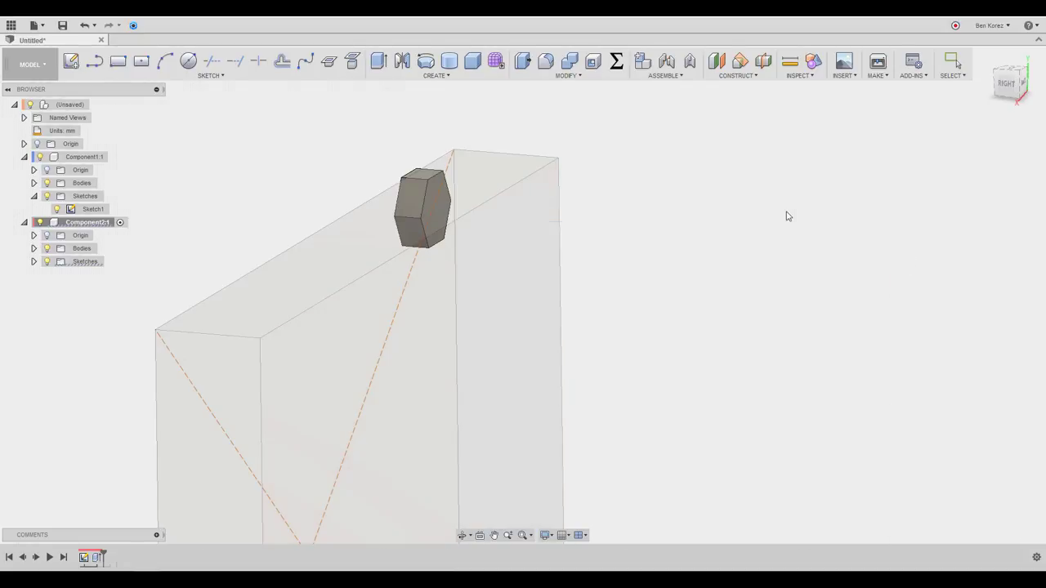
With the block component hidden for placement, add an 8 mm diameter cylinder about 31.6 mm long at the centre of the hexagon's back face, using Join.
click(40, 157)
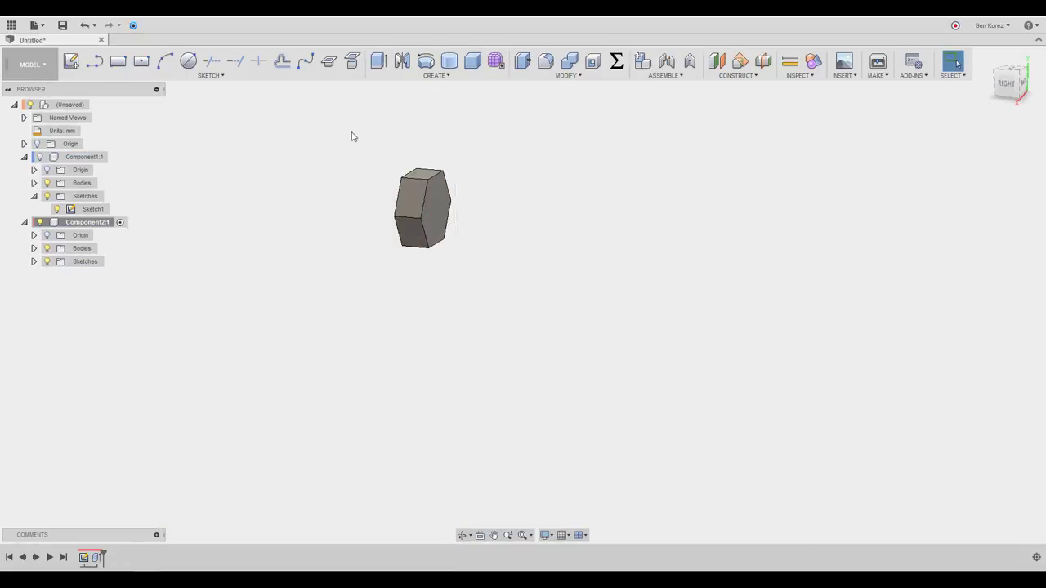
click(449, 61)
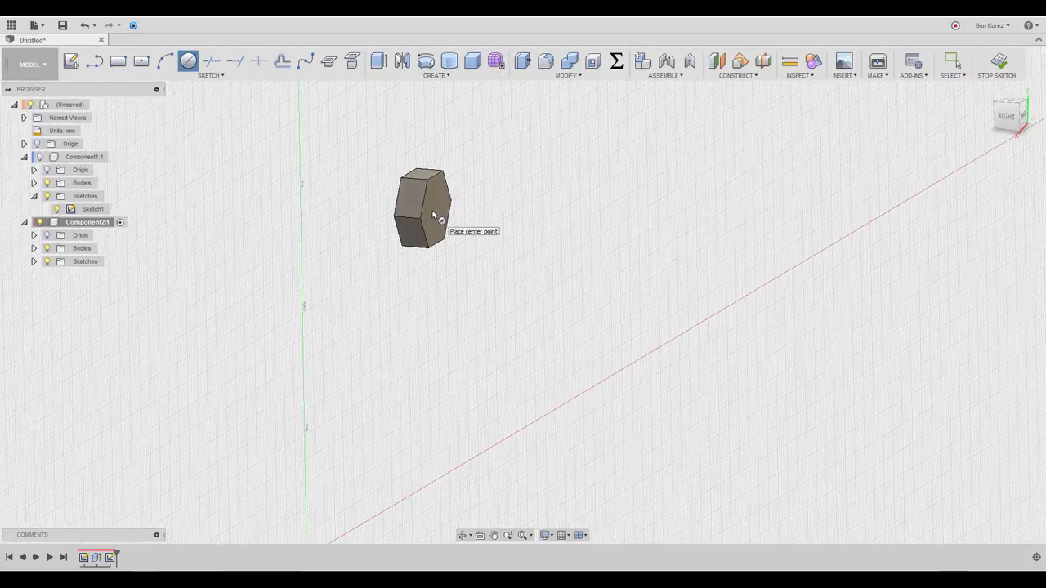
click(432, 213)
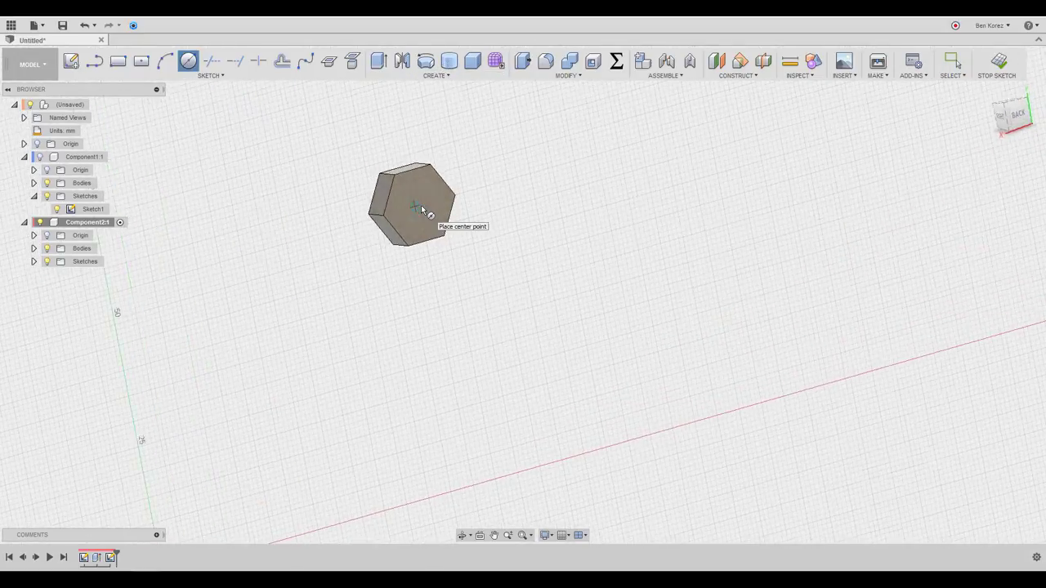
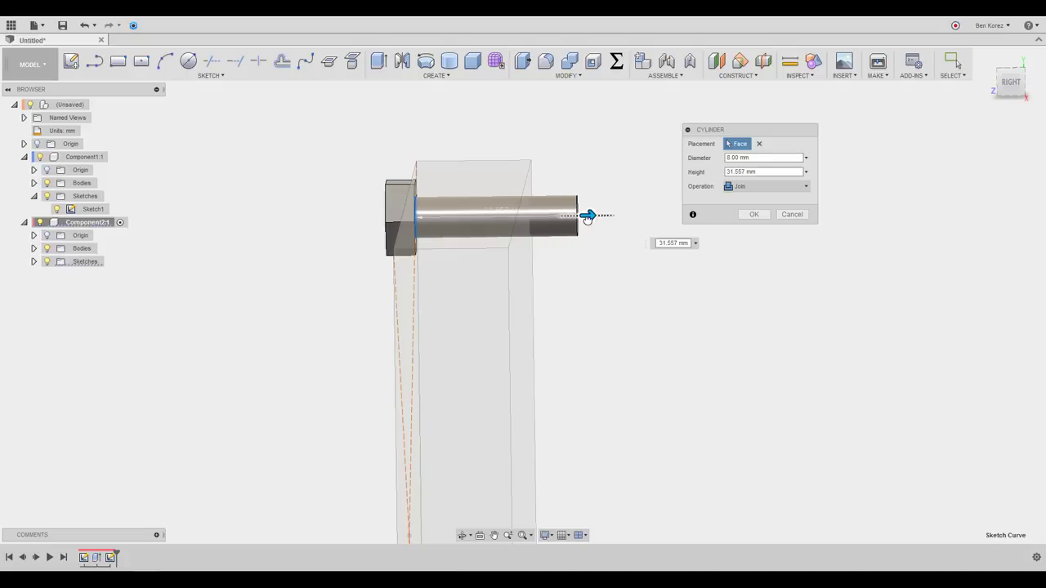
click(753, 215)
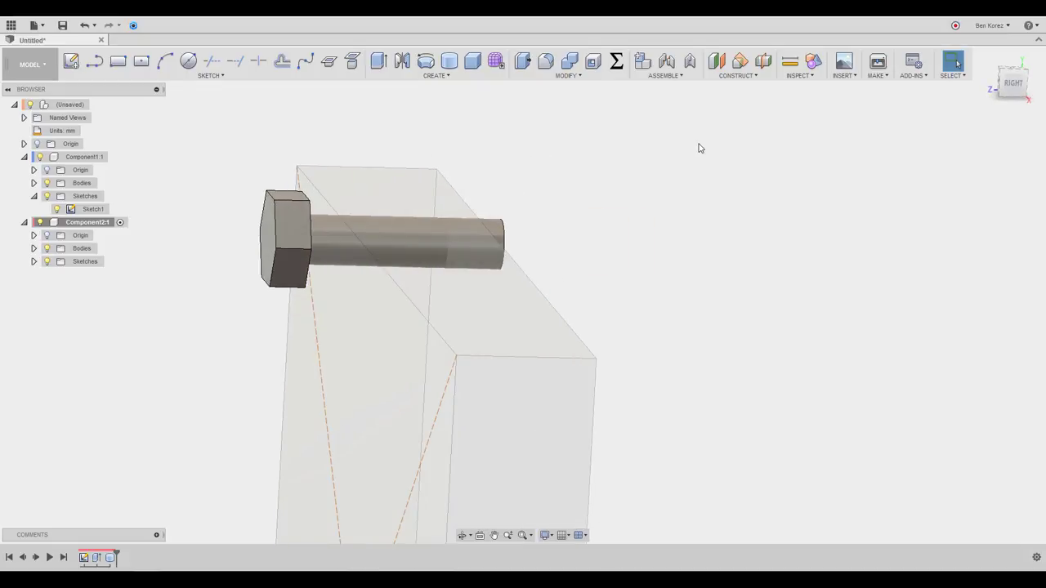
click(72, 224)
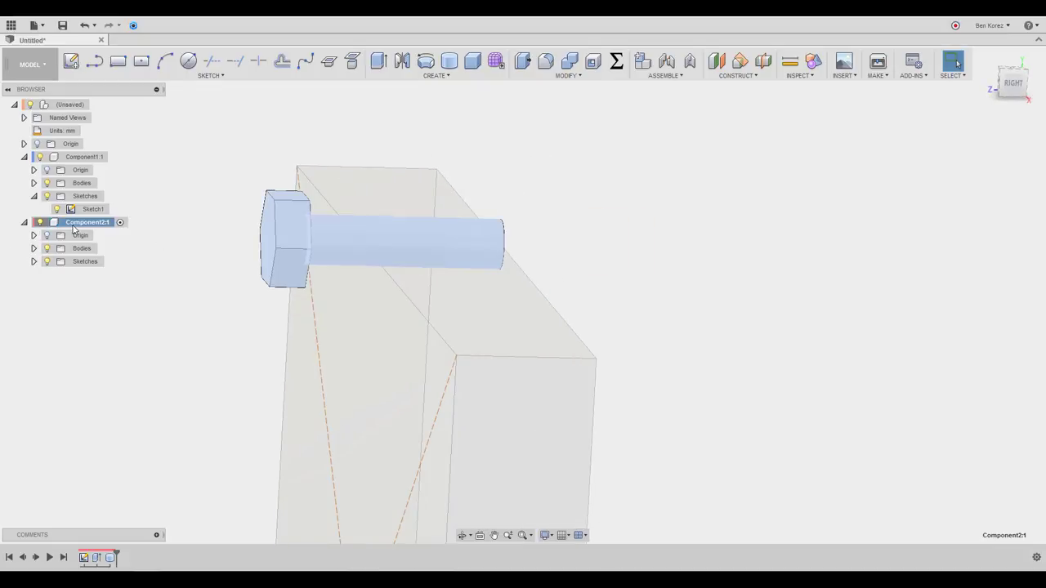
click(220, 244)
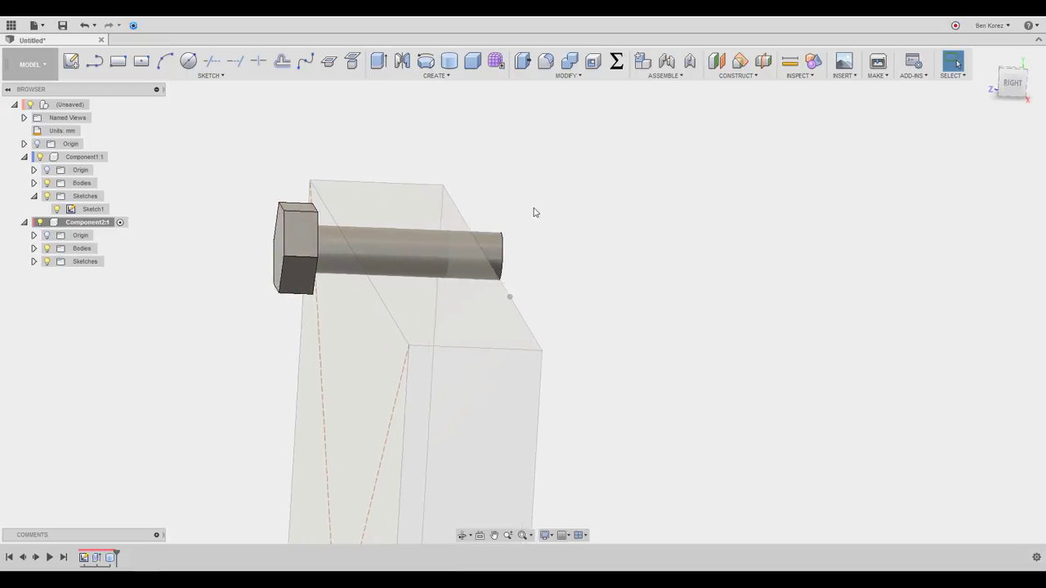
shift+middle_drag(534, 213, 349, 262)
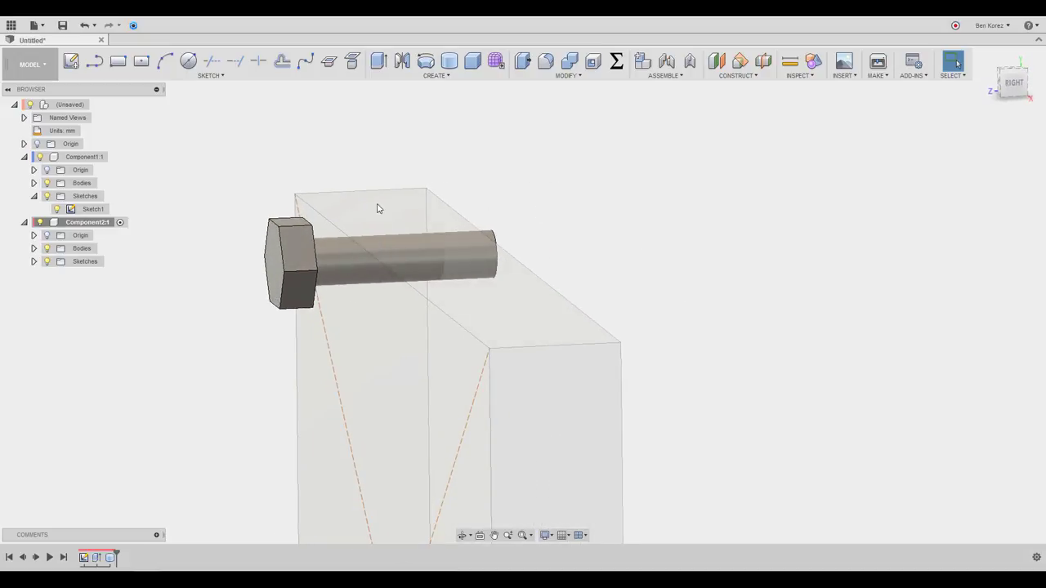
drag(377, 210, 377, 207)
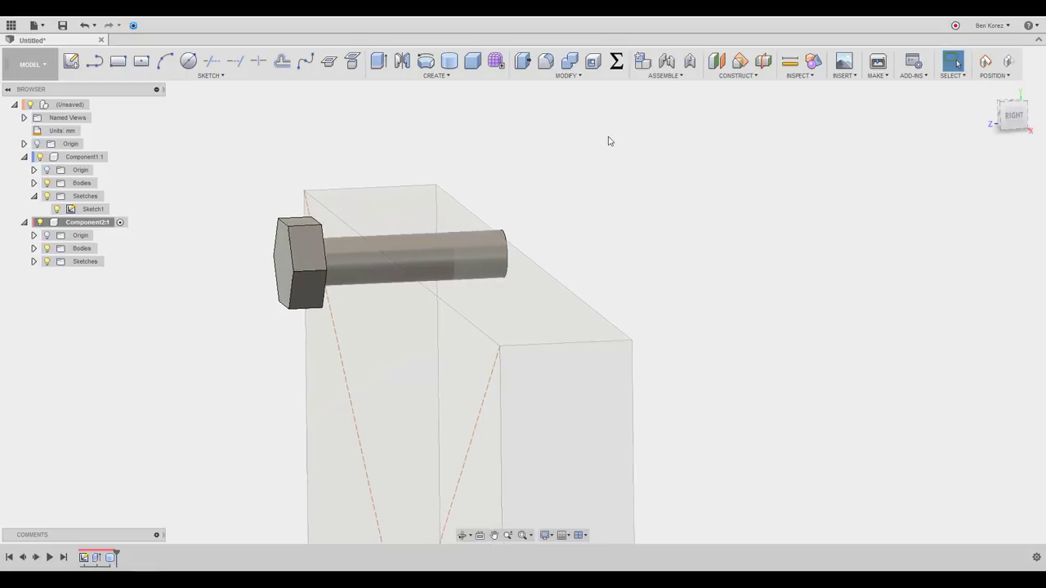
click(1010, 64)
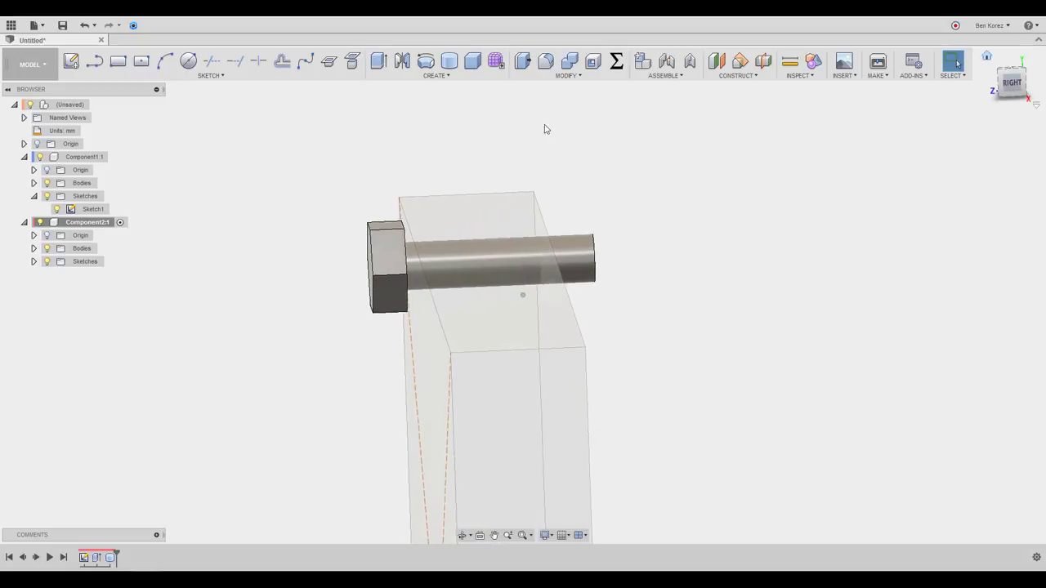
Add a modeled, full-length ISO Metric M8x1.25 right-hand thread of class 6g to the bolt's shaft.
click(422, 80)
click(399, 192)
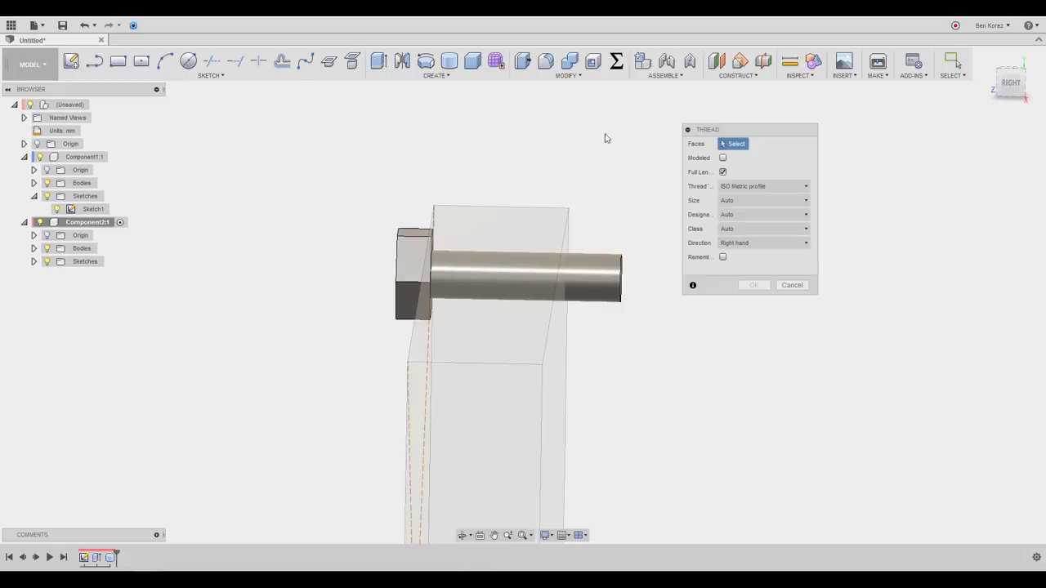
click(592, 284)
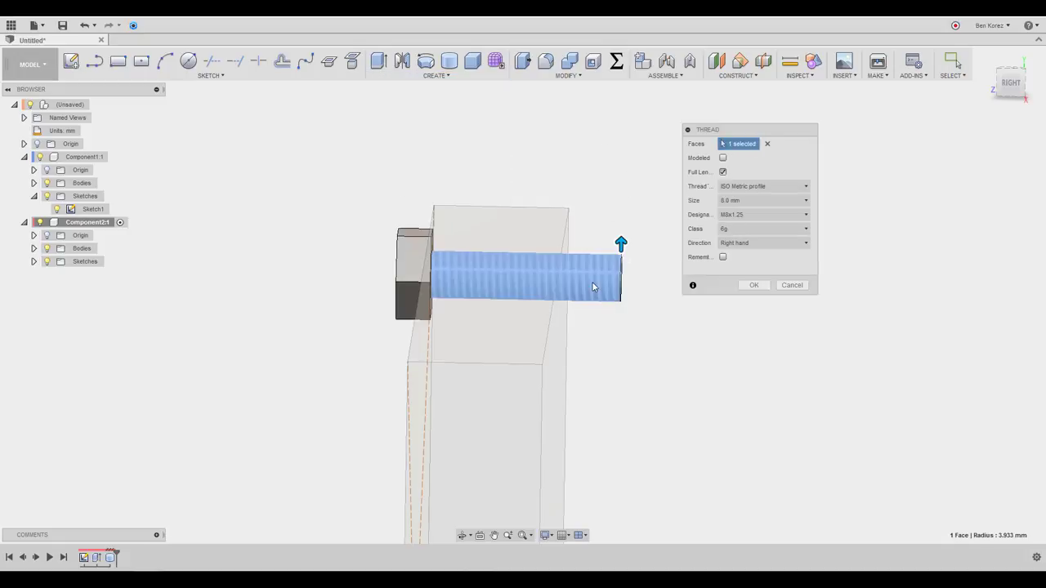
click(723, 158)
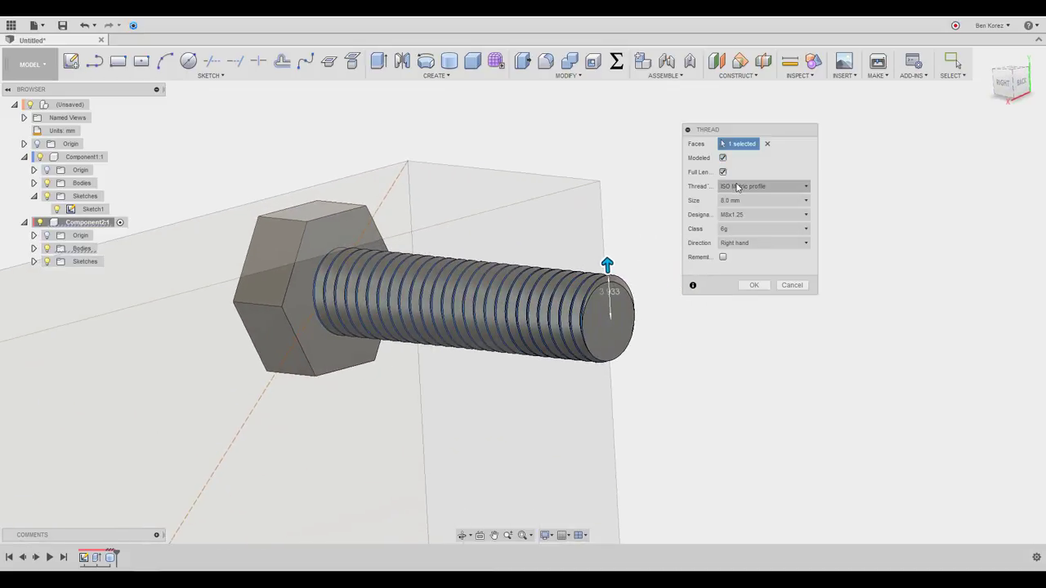
click(754, 284)
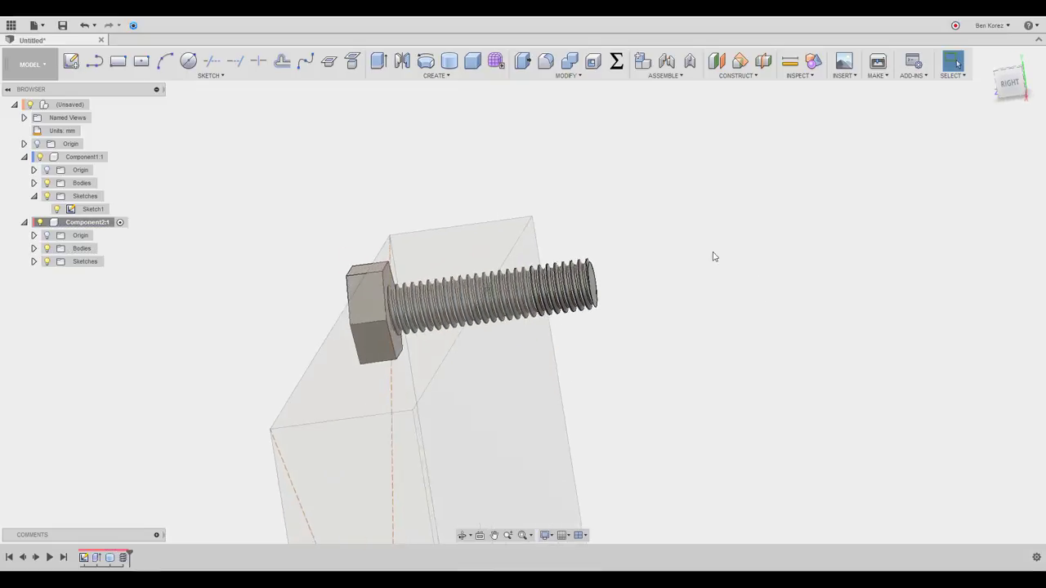
Temporarily hide the bolt component to check the block underneath, and show it again.
click(39, 223)
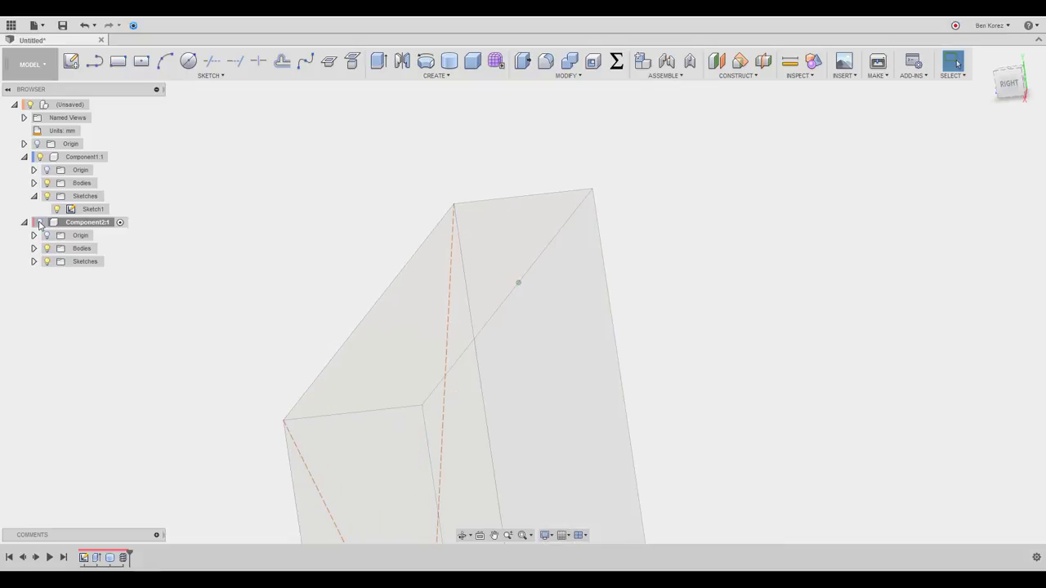
click(40, 222)
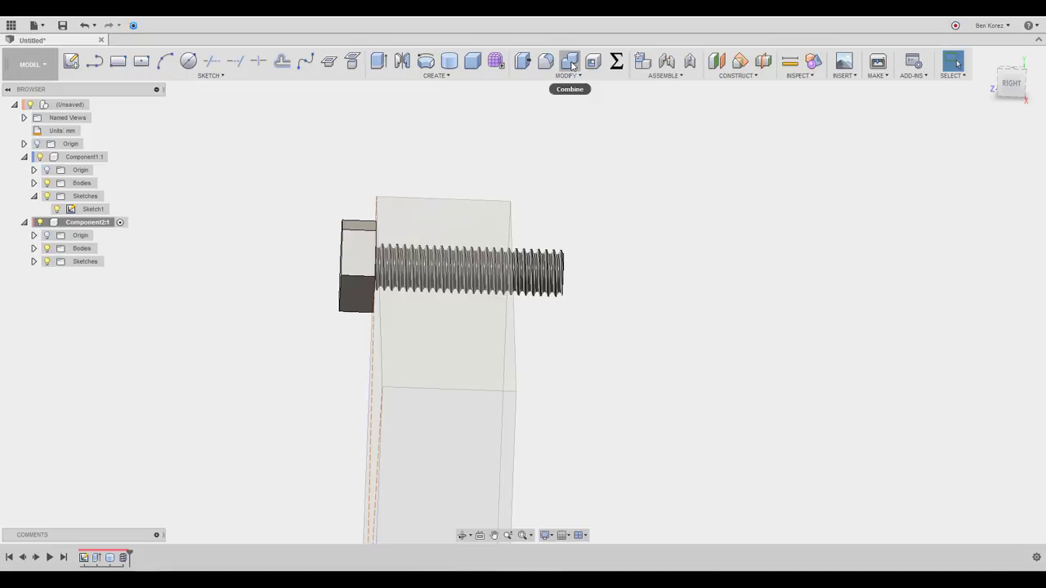
Activate the block component and use Combine to cut the threaded bolt out of the block, keeping the tool body.
click(113, 158)
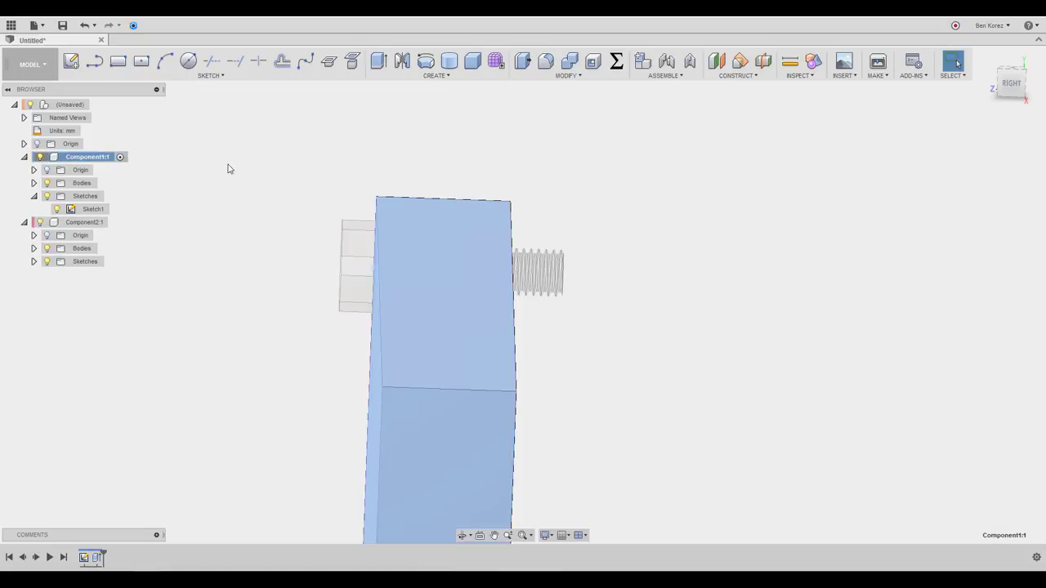
click(572, 62)
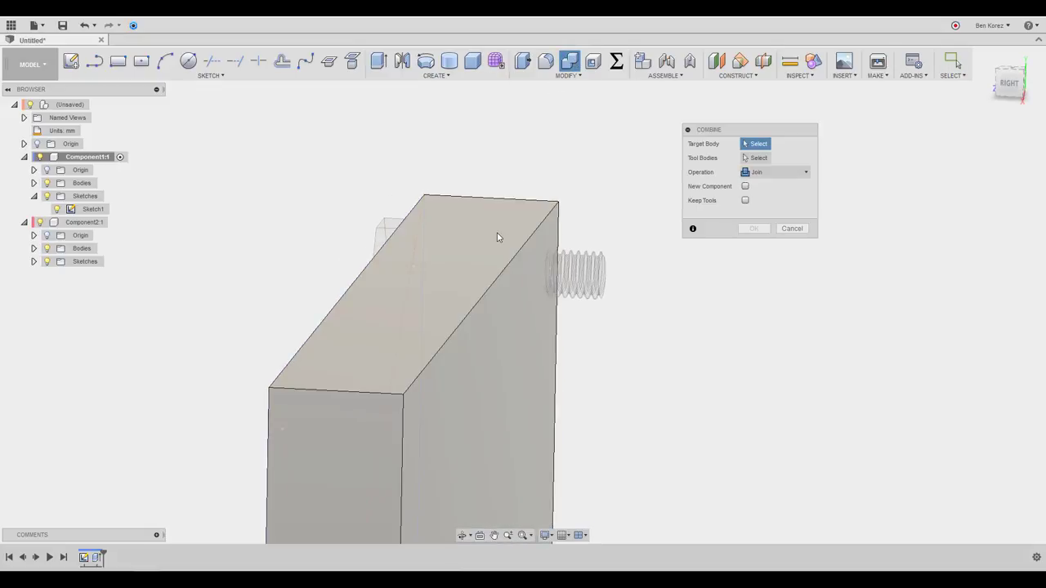
click(497, 237)
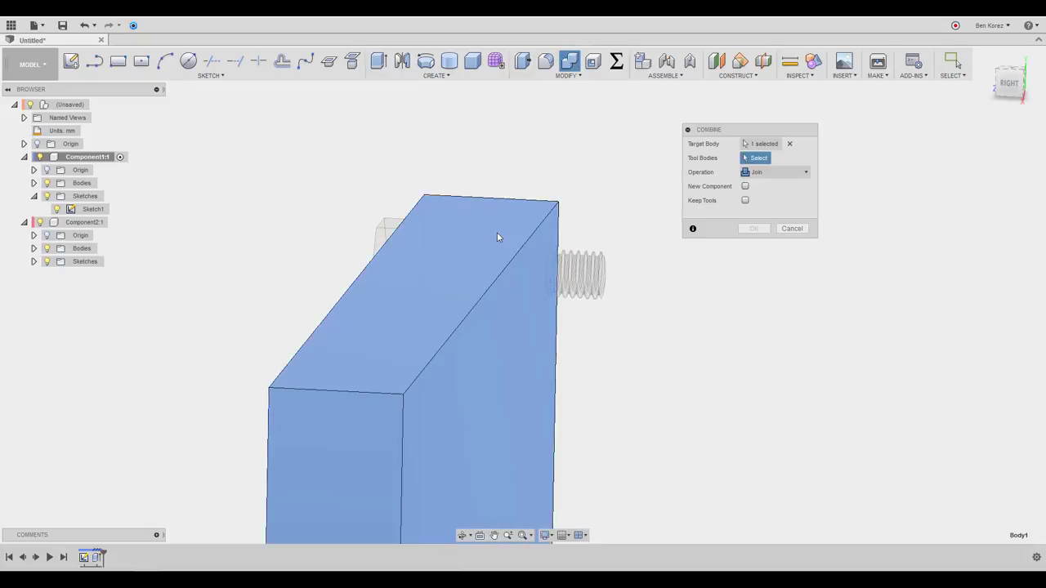
click(583, 271)
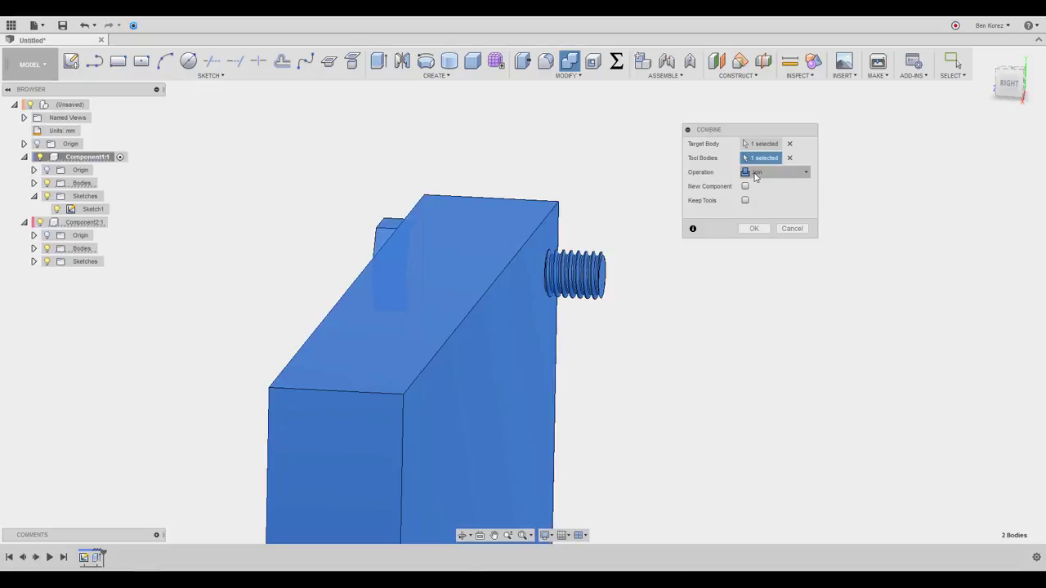
click(755, 172)
click(758, 199)
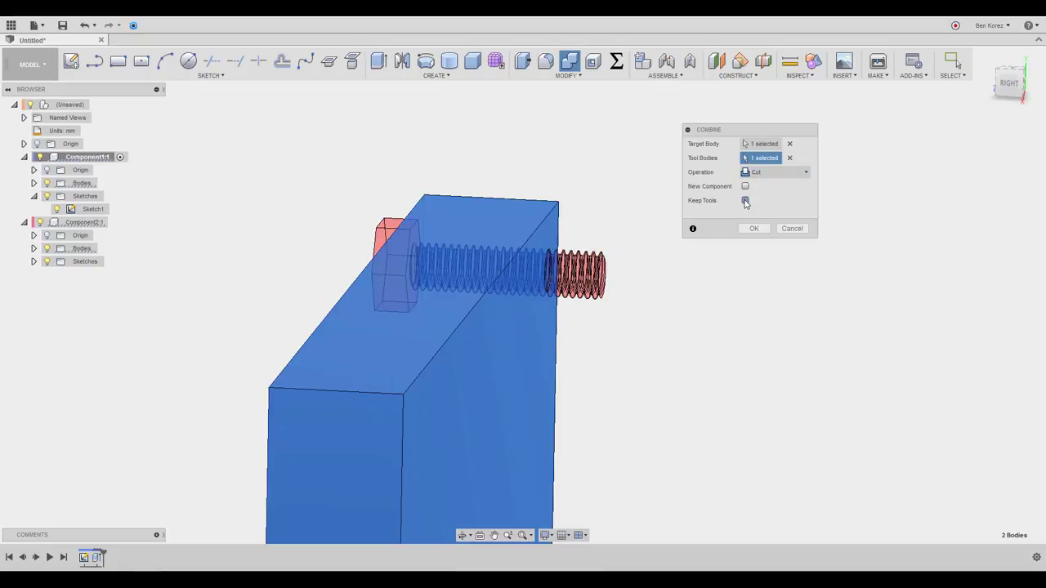
click(746, 201)
click(753, 229)
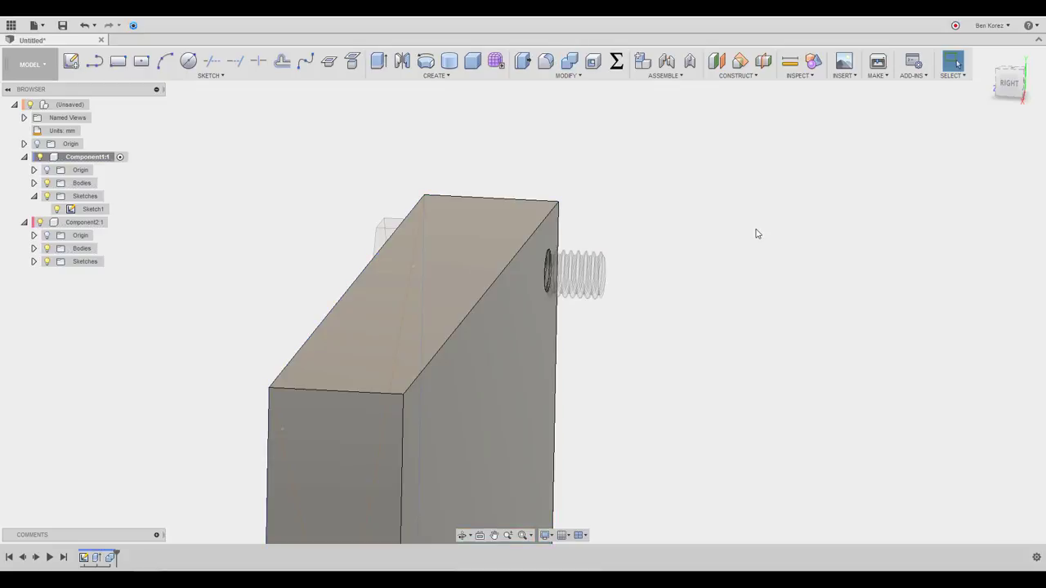
Hide the bolt component and examine the threaded hole in the block's front face.
shift+middle_drag(754, 231, 211, 236)
click(39, 226)
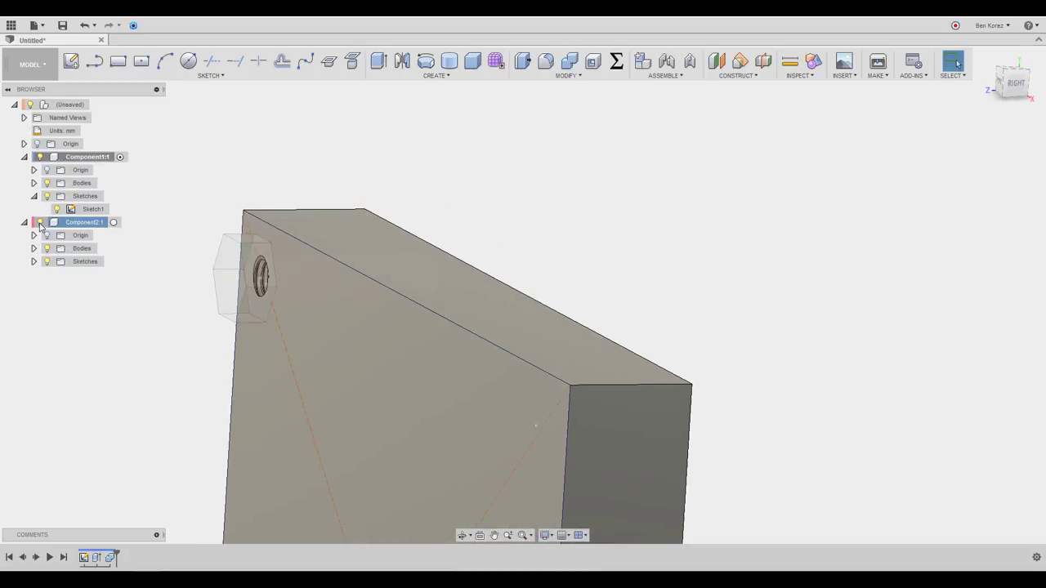
click(40, 226)
scroll(407, 166, up, 4)
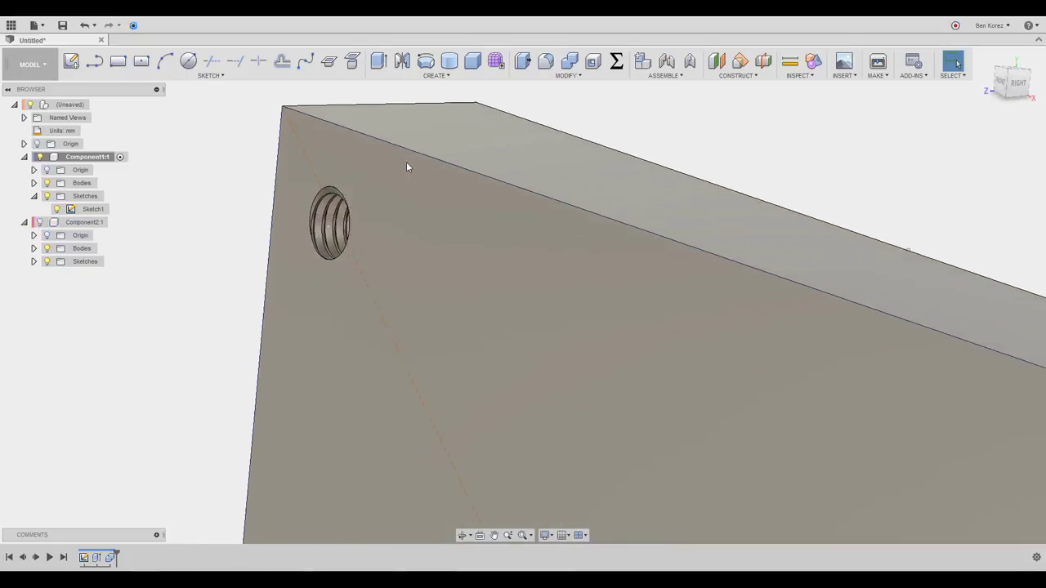
shift+middle_drag(407, 163, 407, 163)
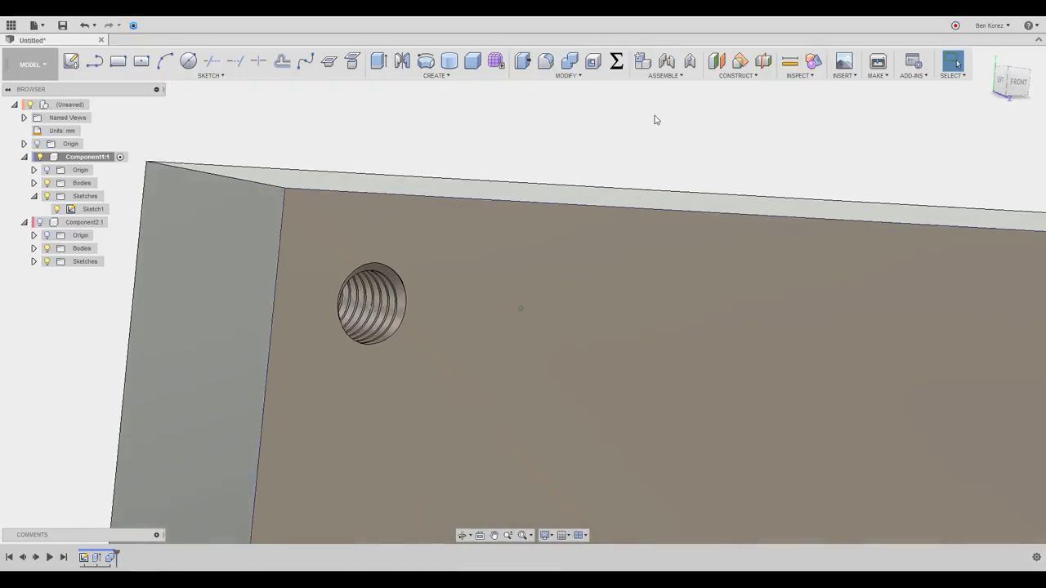
Create a section analysis from the block's end face with a Y distance of -10.041 mm, cutting through the threaded hole.
click(804, 76)
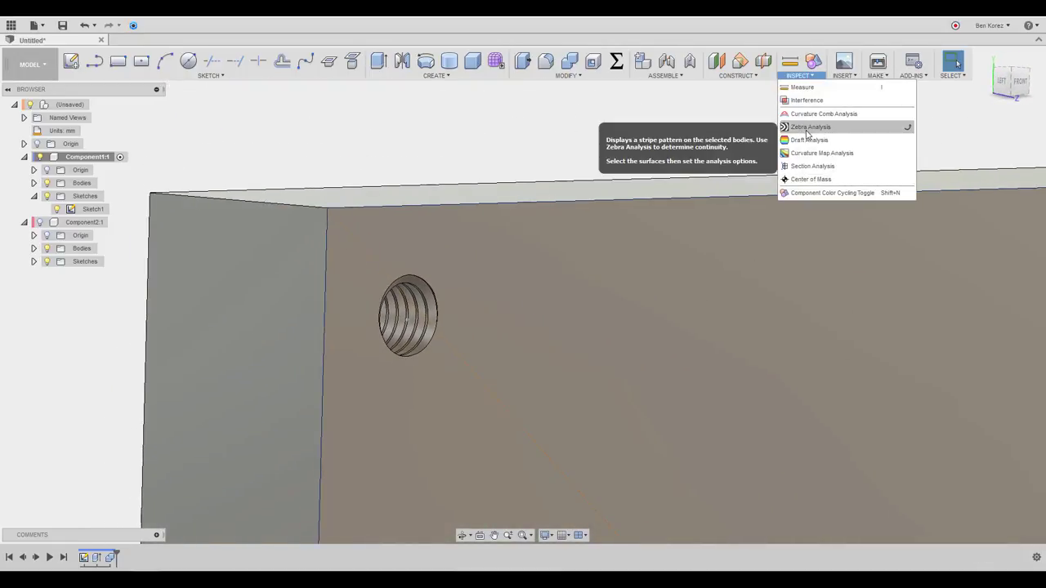
click(804, 167)
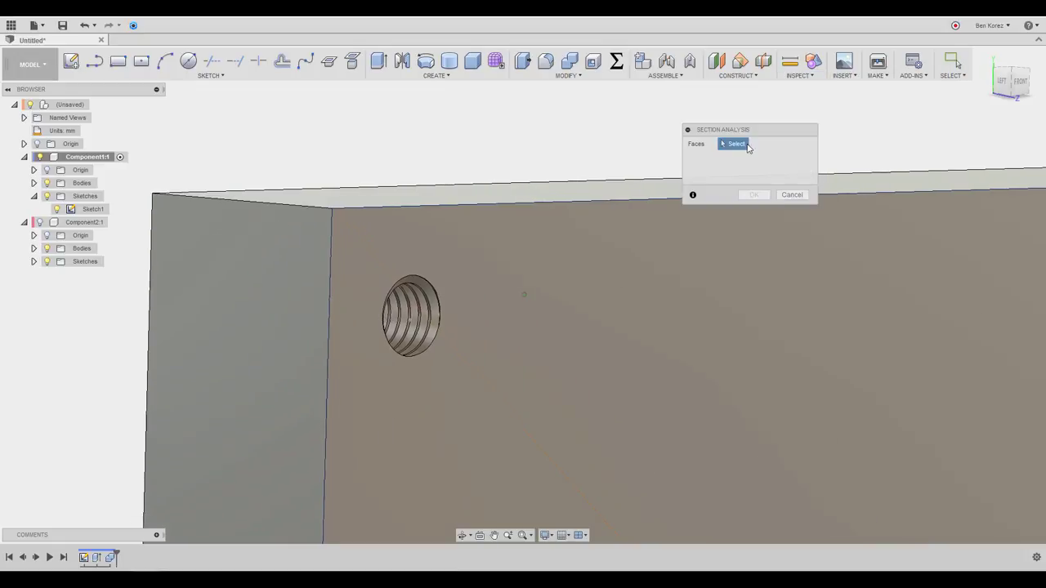
click(316, 263)
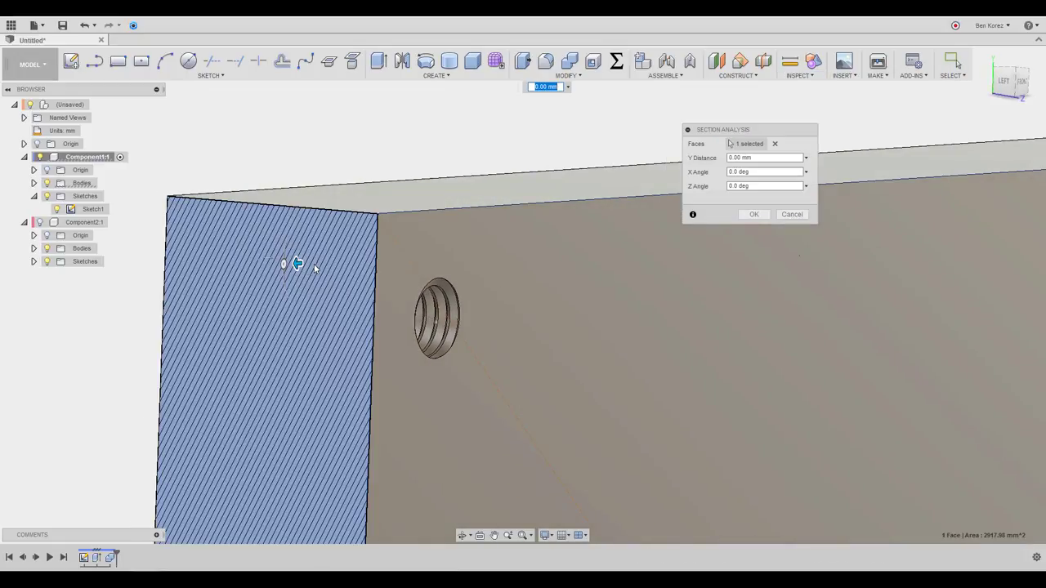
drag(293, 263, 369, 255)
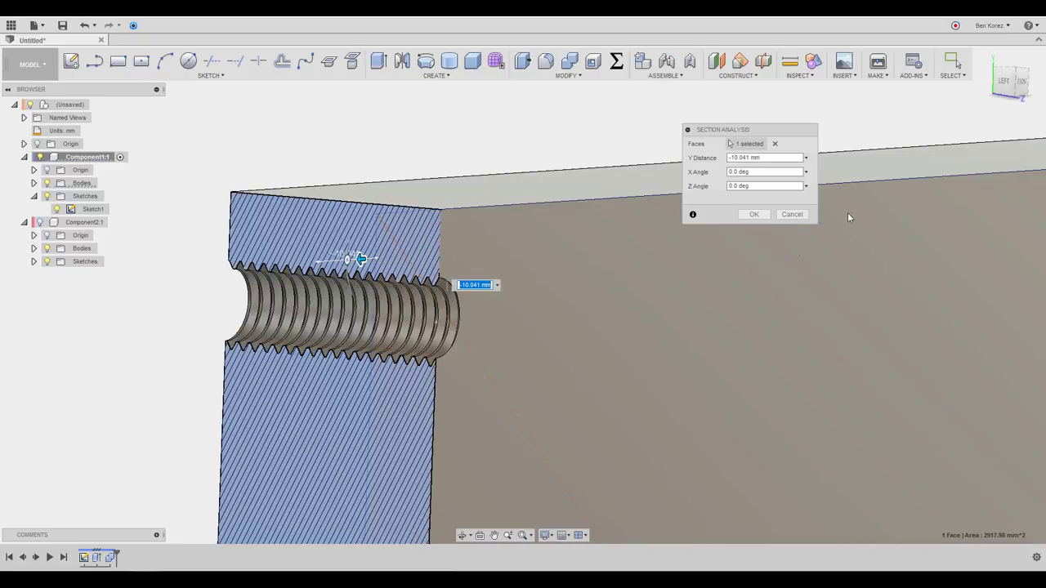
click(752, 215)
shift+middle_drag(233, 145, 222, 105)
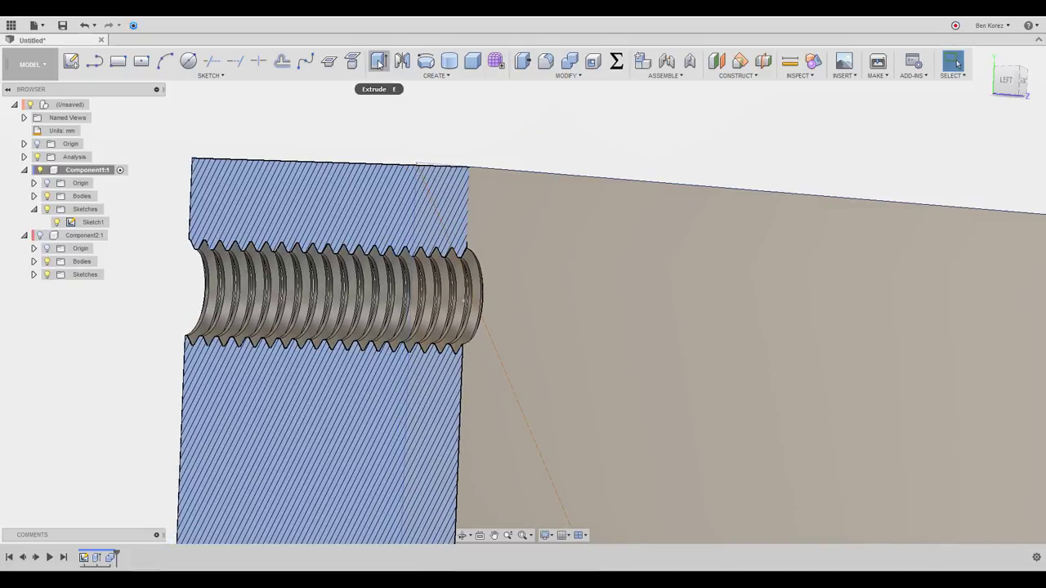
Offset all four thread faces of the block's hole by -0.025 mm as a New Offset.
click(524, 62)
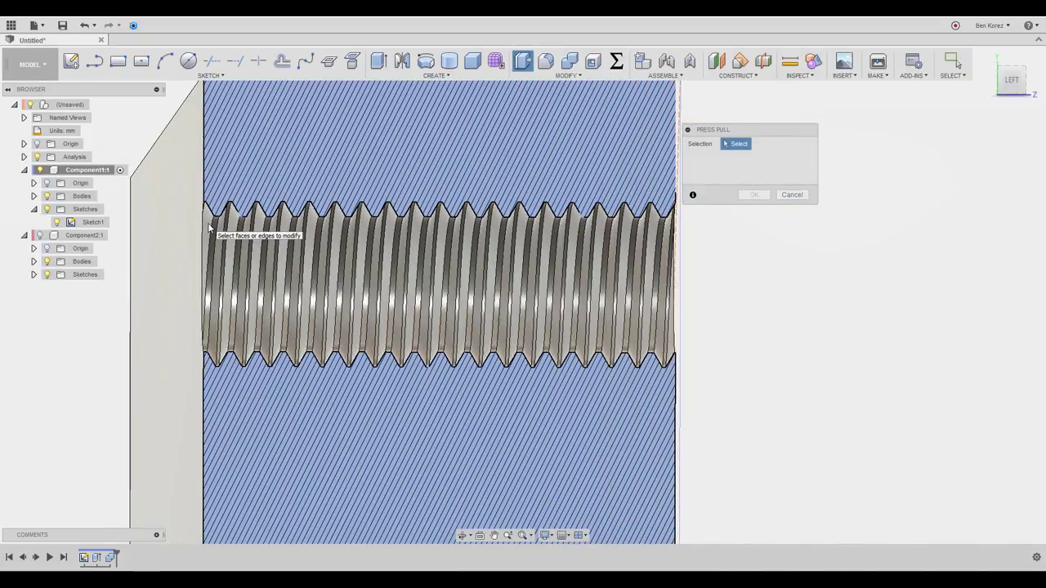
click(209, 228)
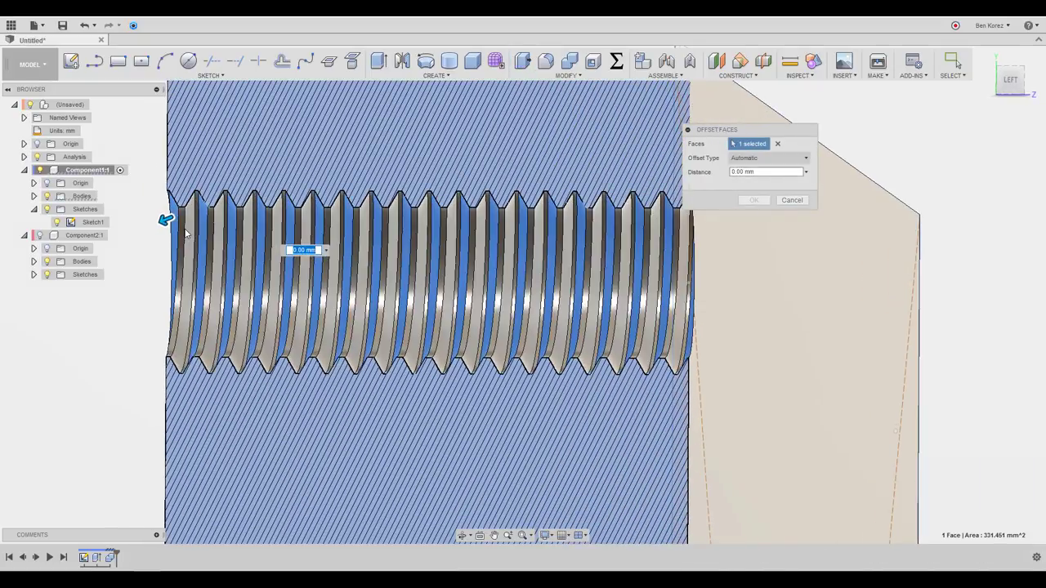
click(174, 217)
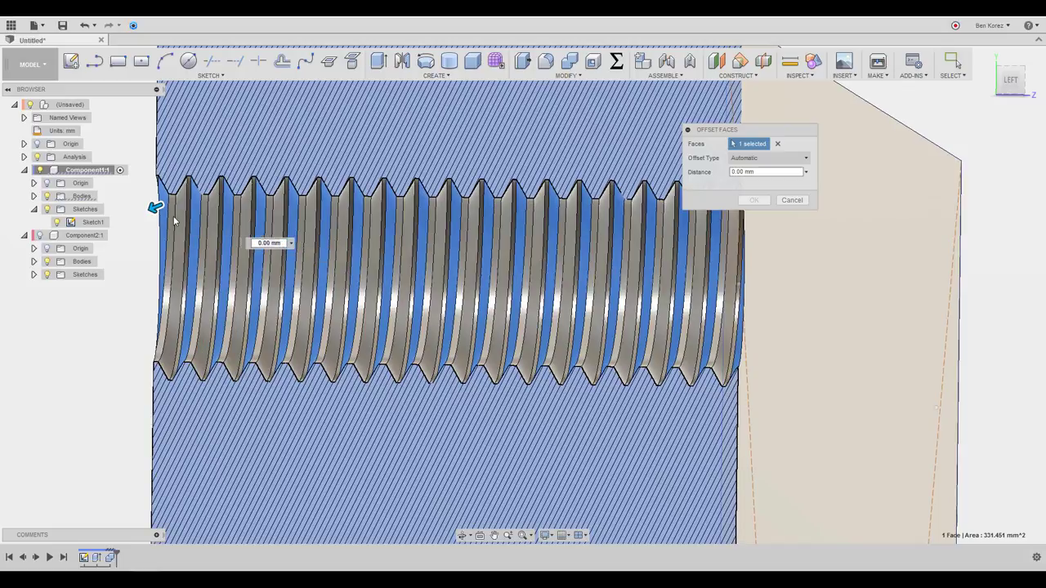
click(188, 204)
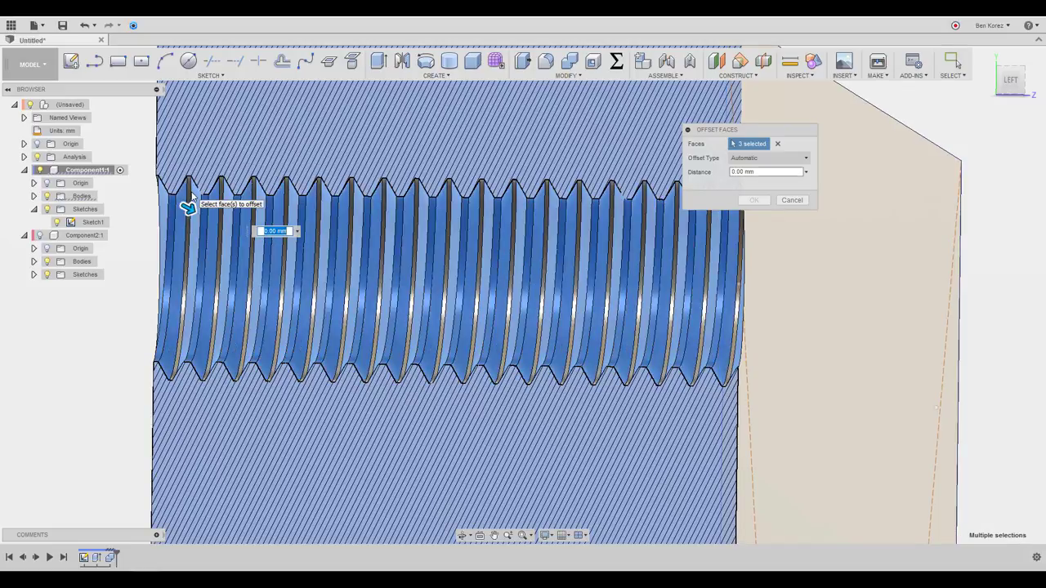
click(190, 198)
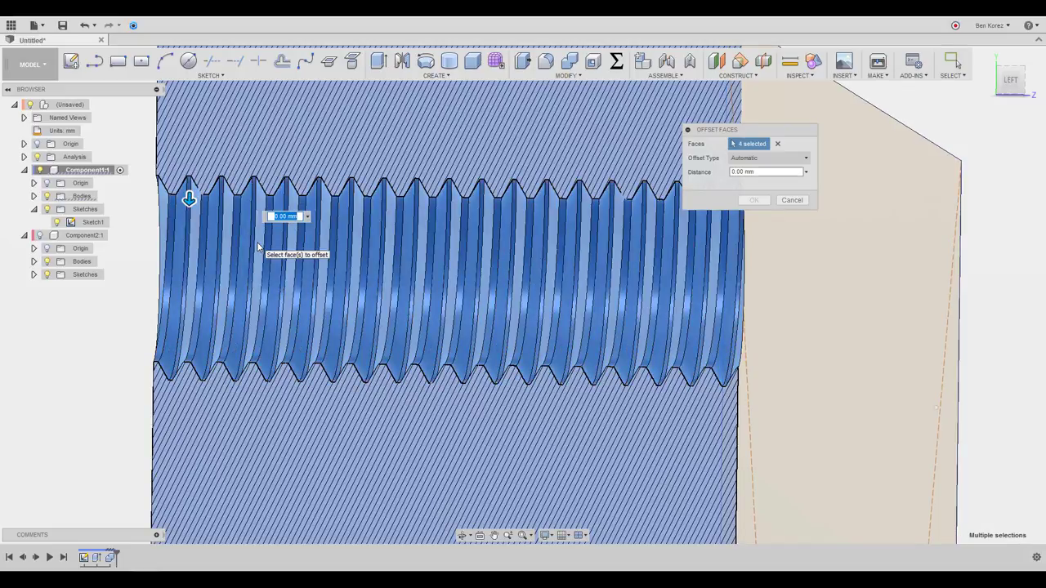
click(766, 158)
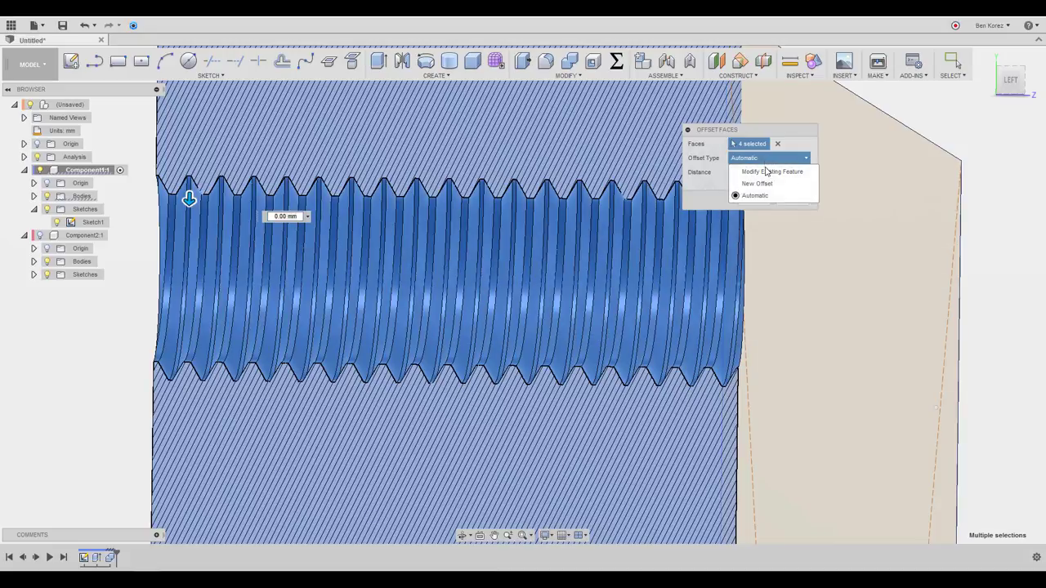
click(762, 185)
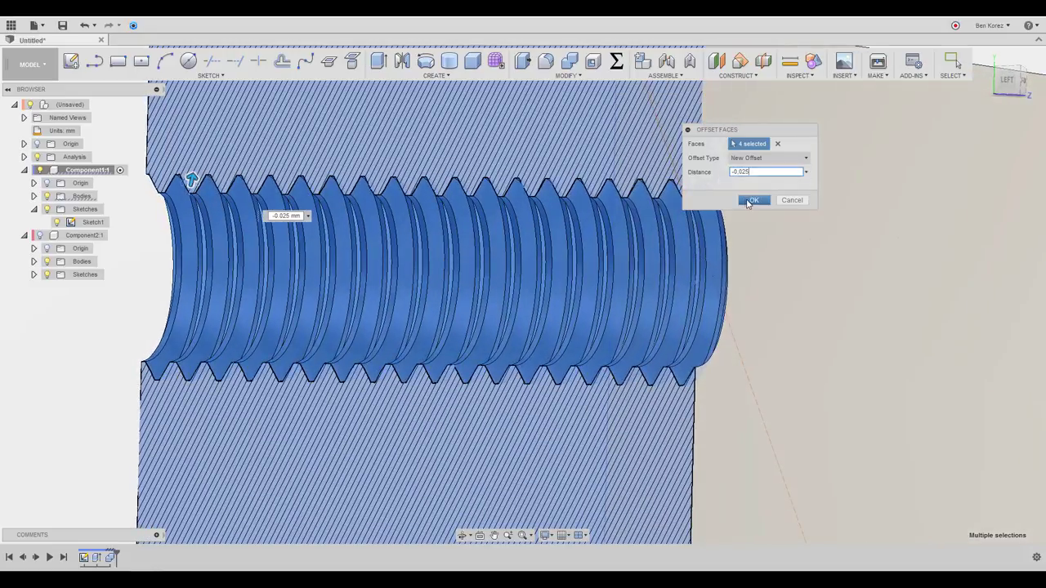
click(754, 201)
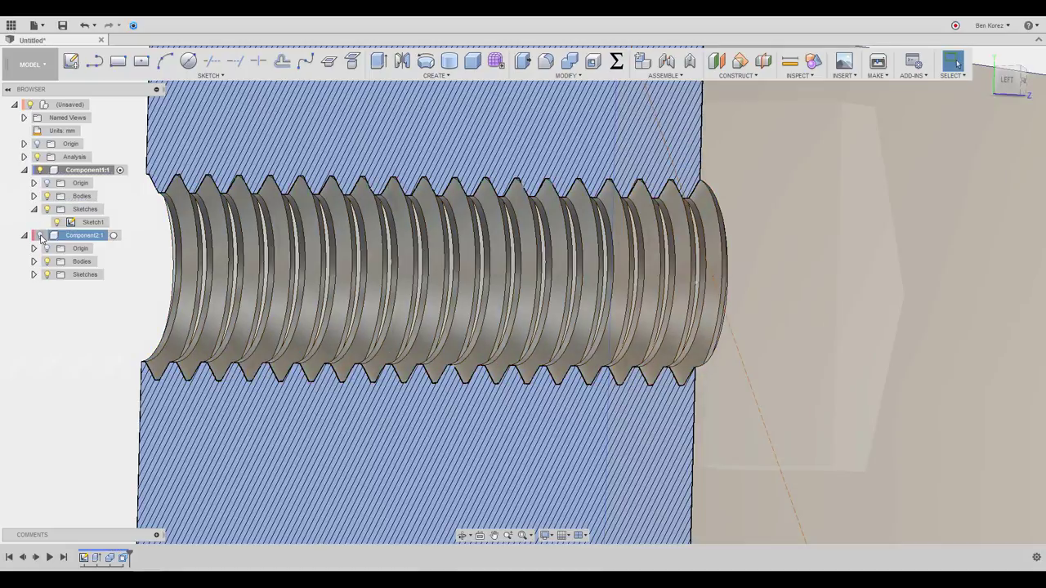
Show the bolt component and roll the history back one feature and forward again to compare the thread fit with and without the offset.
click(40, 236)
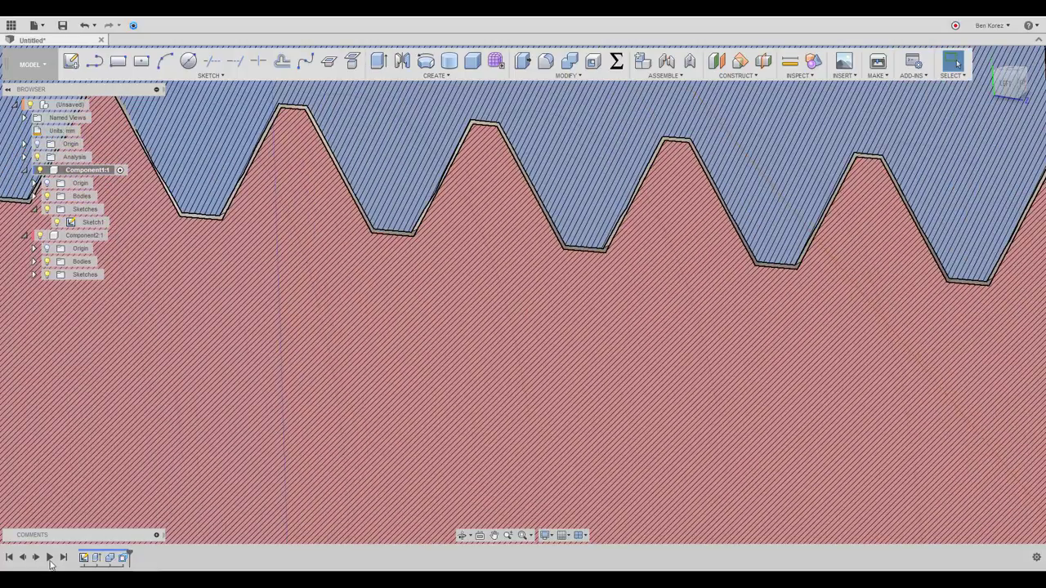
click(24, 558)
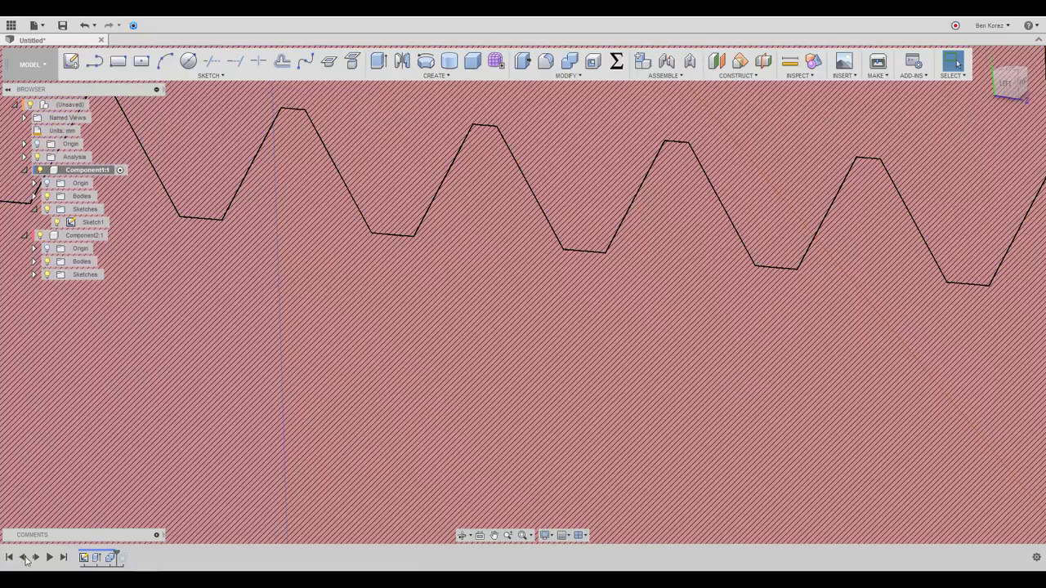
click(38, 558)
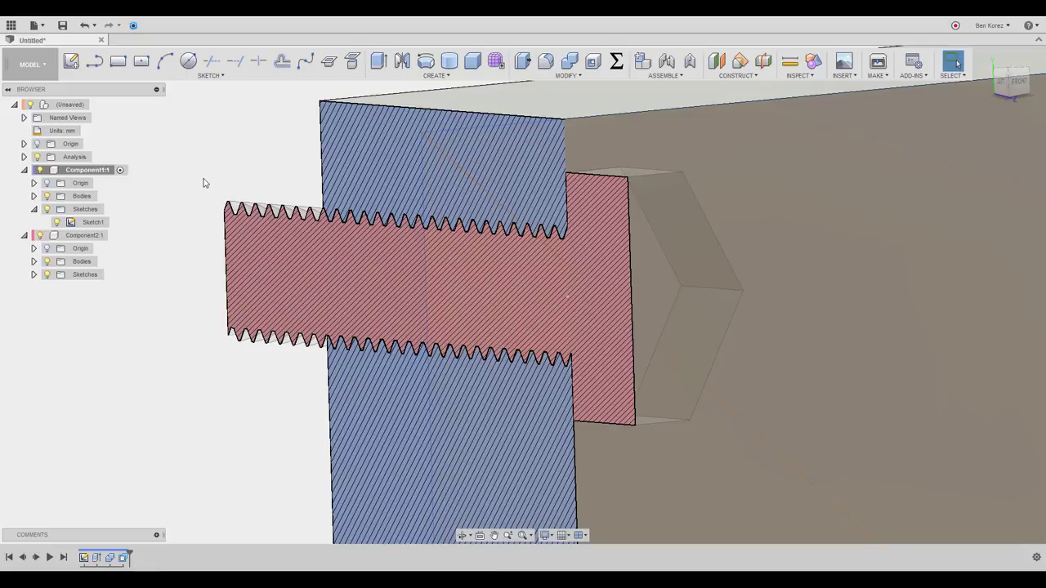
Activate the bolt component and set its shaft cylinder's diameter to 7 mm.
click(115, 236)
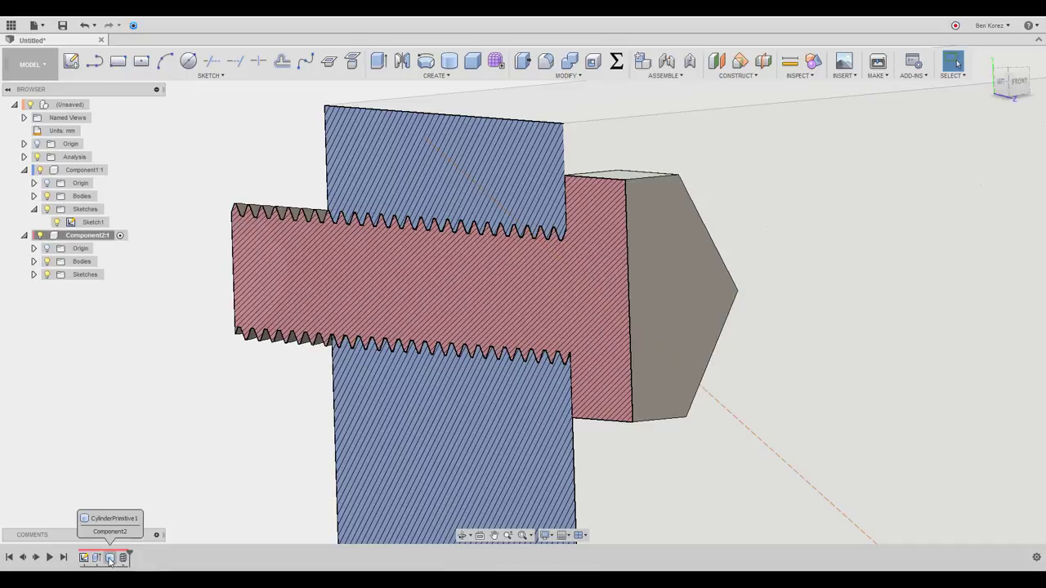
double_click(110, 558)
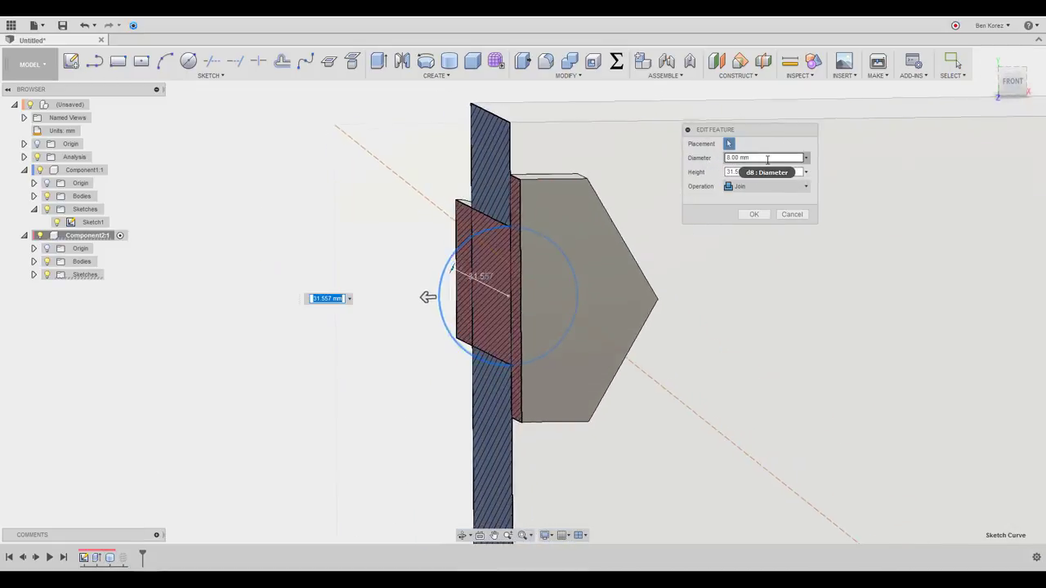
click(723, 161)
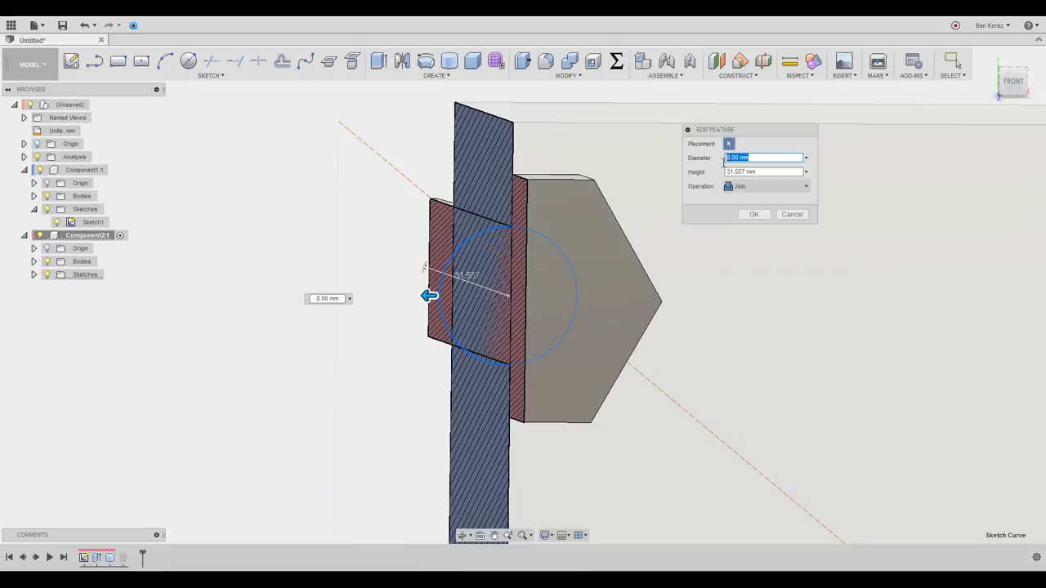
text(7)
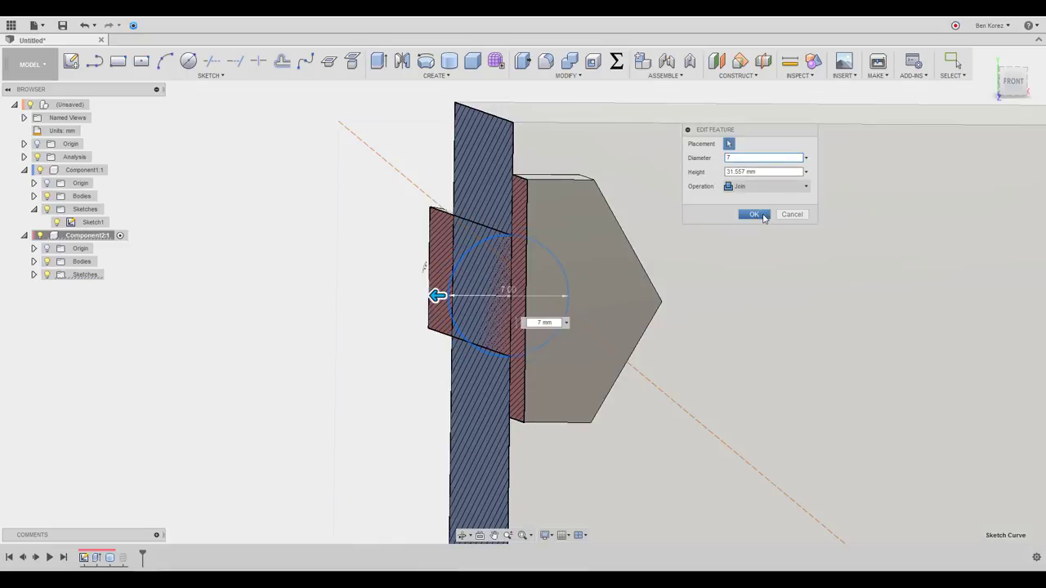
click(753, 215)
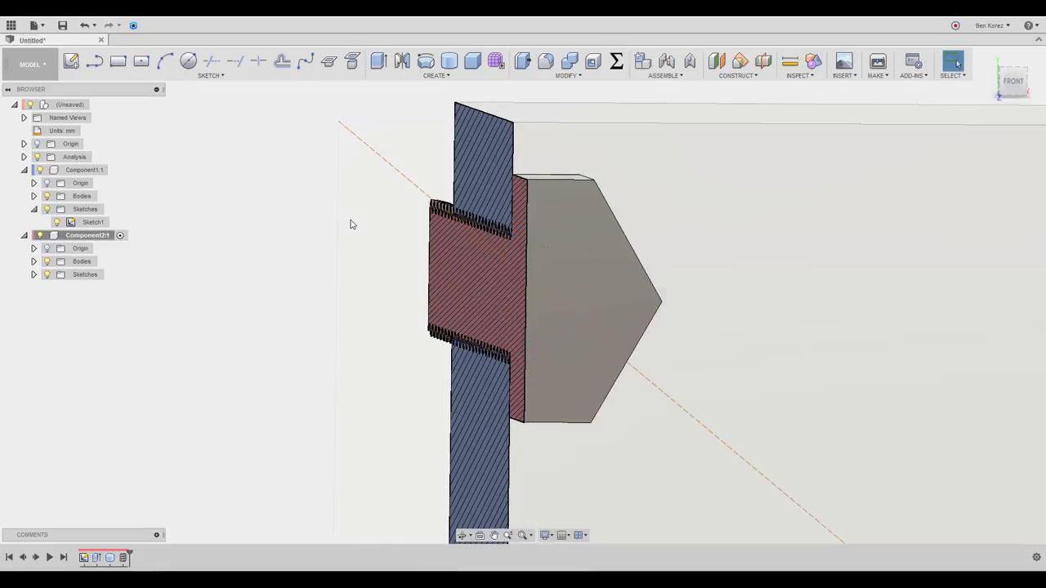
Examine the thread clearance between bolt and block in the section view, and hide the bolt component to inspect the hole's thread.
scroll(349, 219, up, 5)
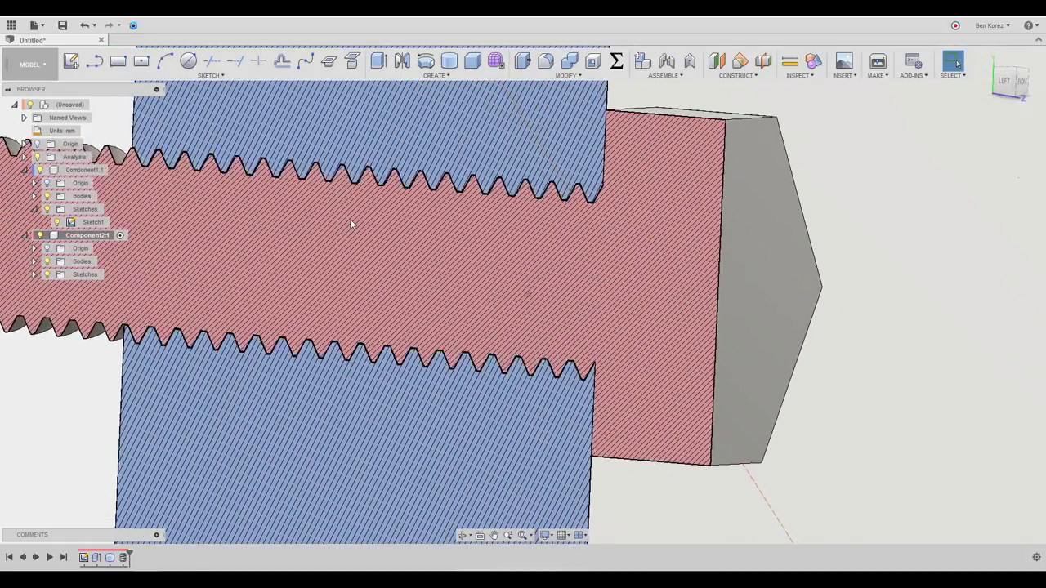
scroll(234, 163, down, 3)
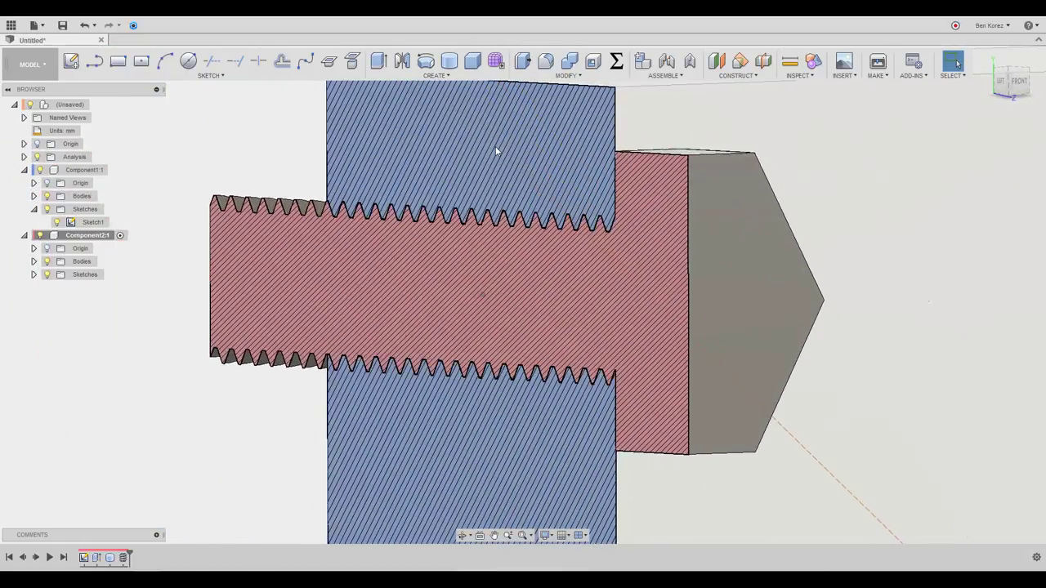
shift+middle_drag(678, 196, 710, 206)
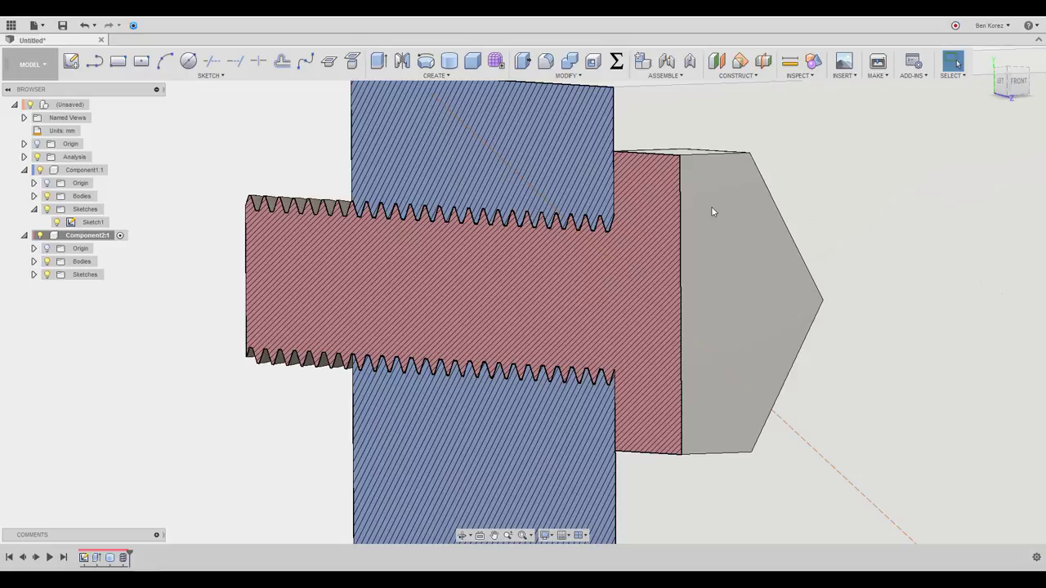
shift+middle_drag(437, 139, 479, 144)
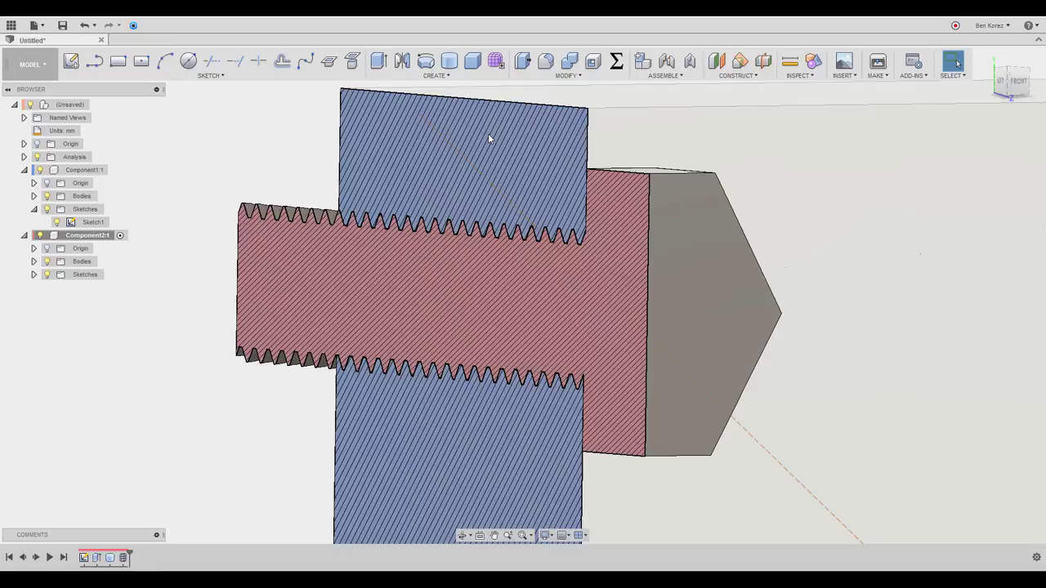
scroll(488, 137, up, 10)
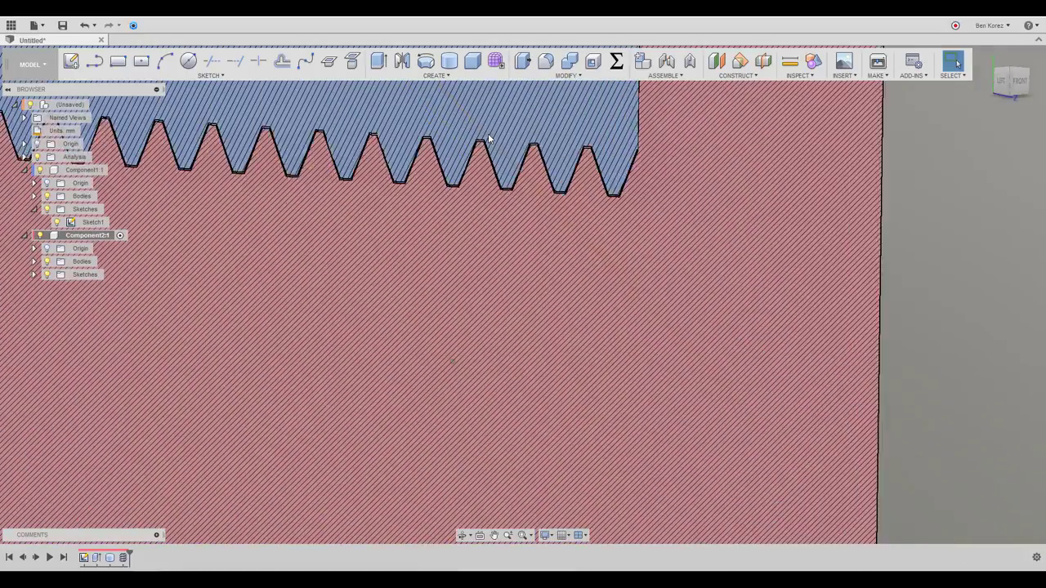
scroll(488, 139, up, 5)
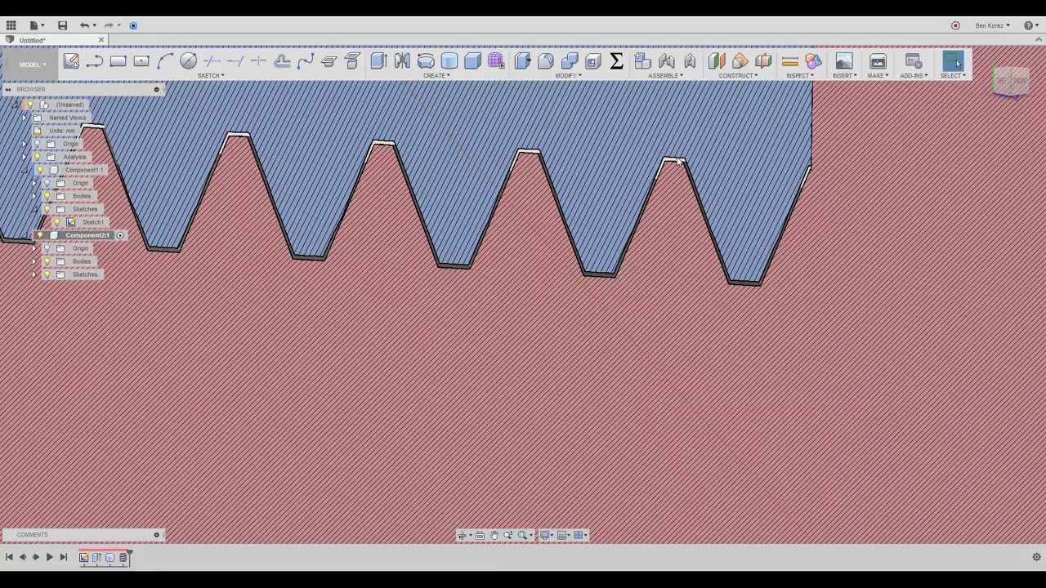
scroll(679, 161, down, 2)
click(568, 75)
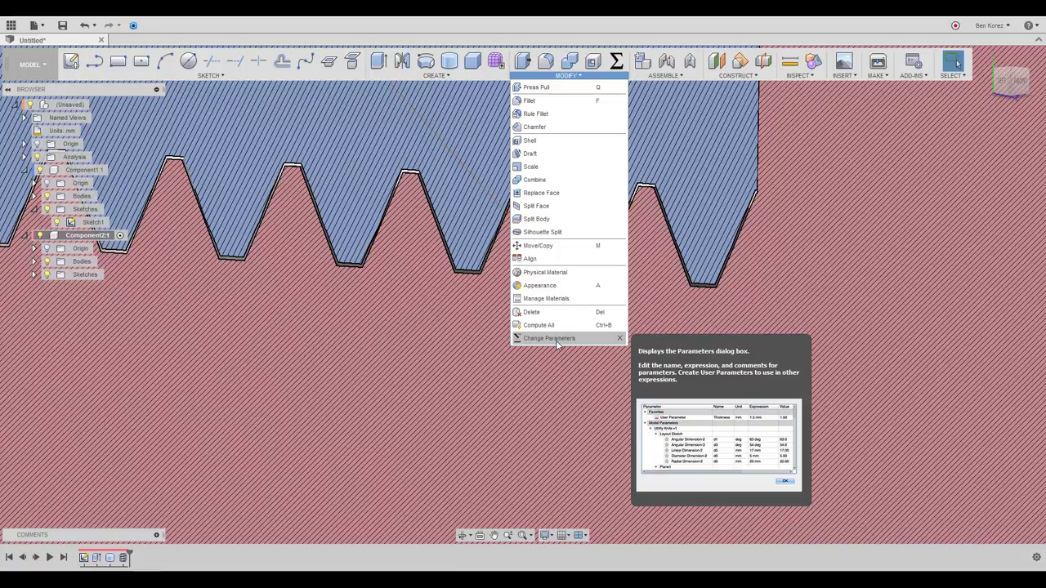
scroll(556, 343, down, 8)
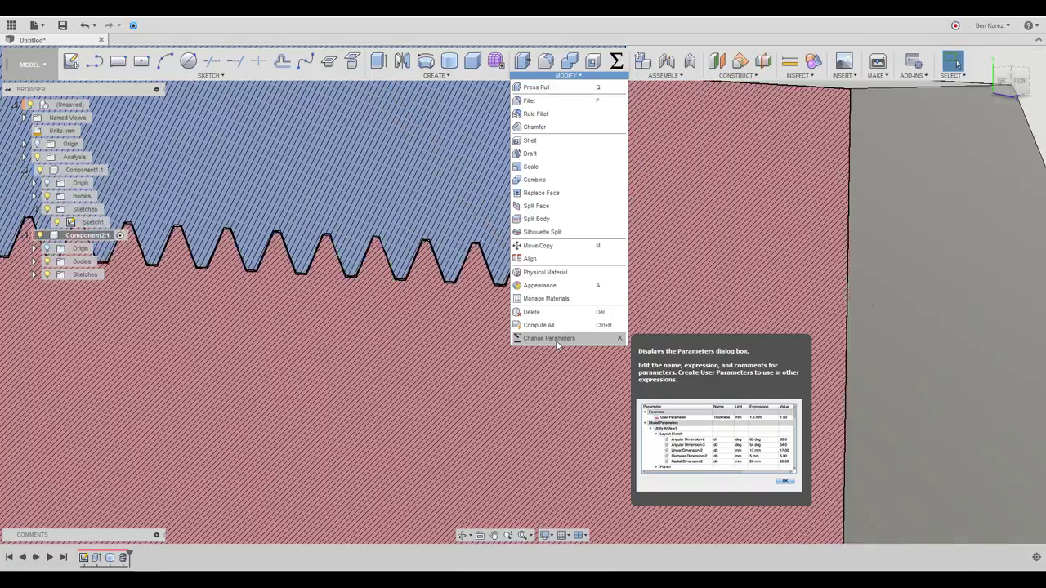
scroll(728, 292, down, 1)
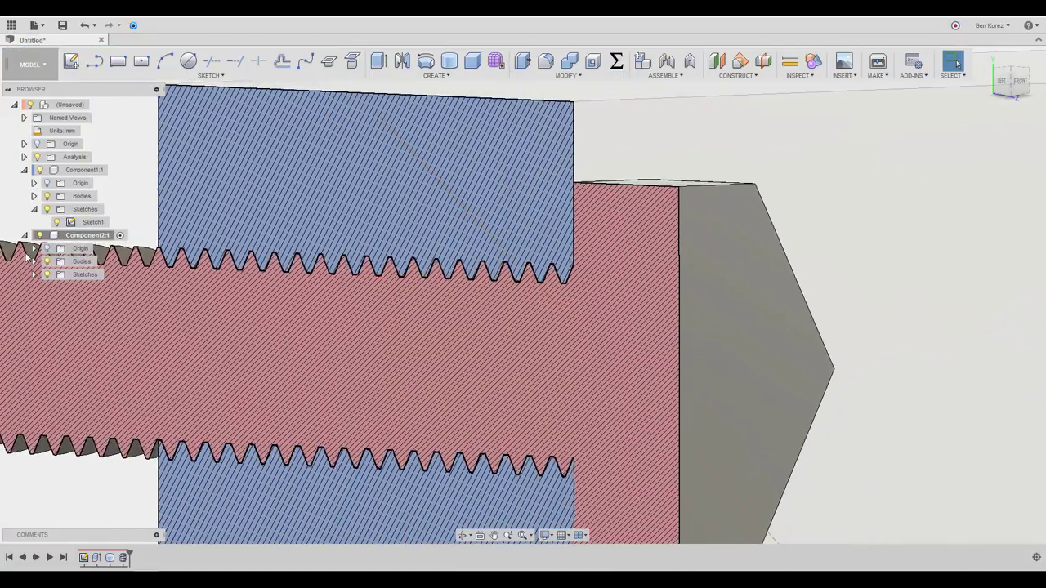
click(39, 236)
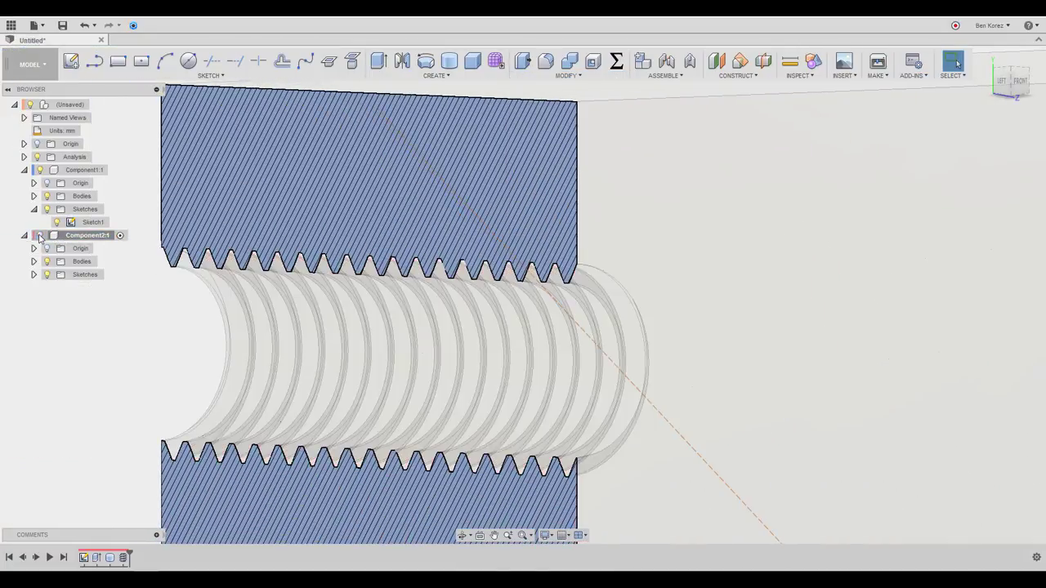
scroll(40, 237, up, 3)
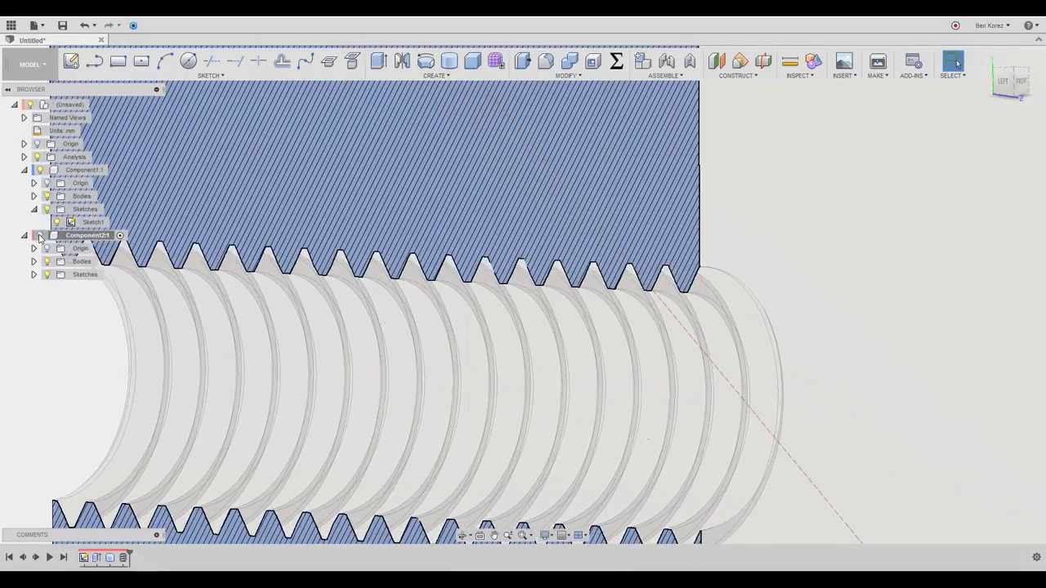
Set the diameter of the bolt's shaft cylinder to 4 mm.
double_click(97, 558)
click(731, 158)
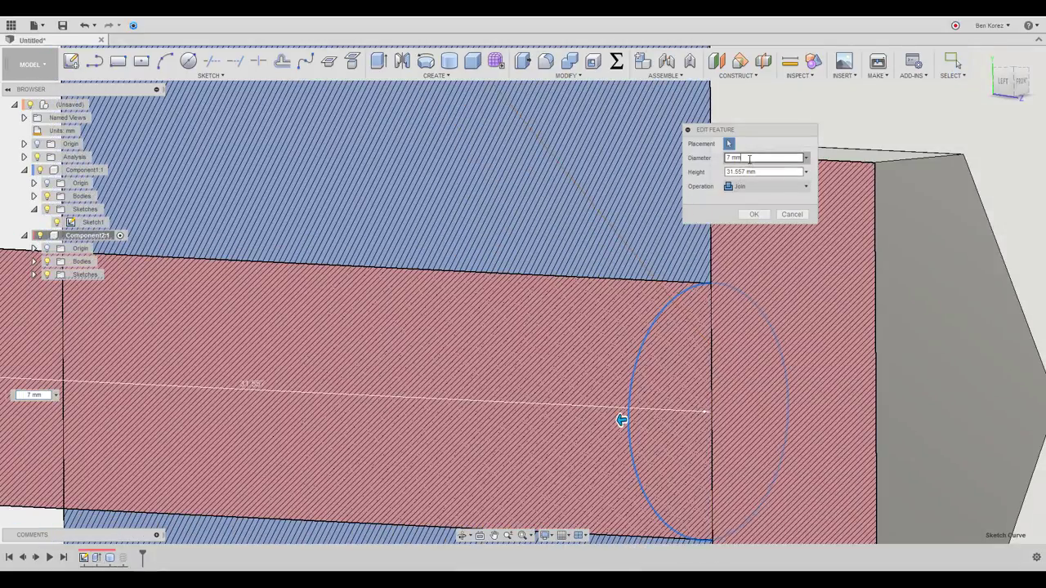
text(4)
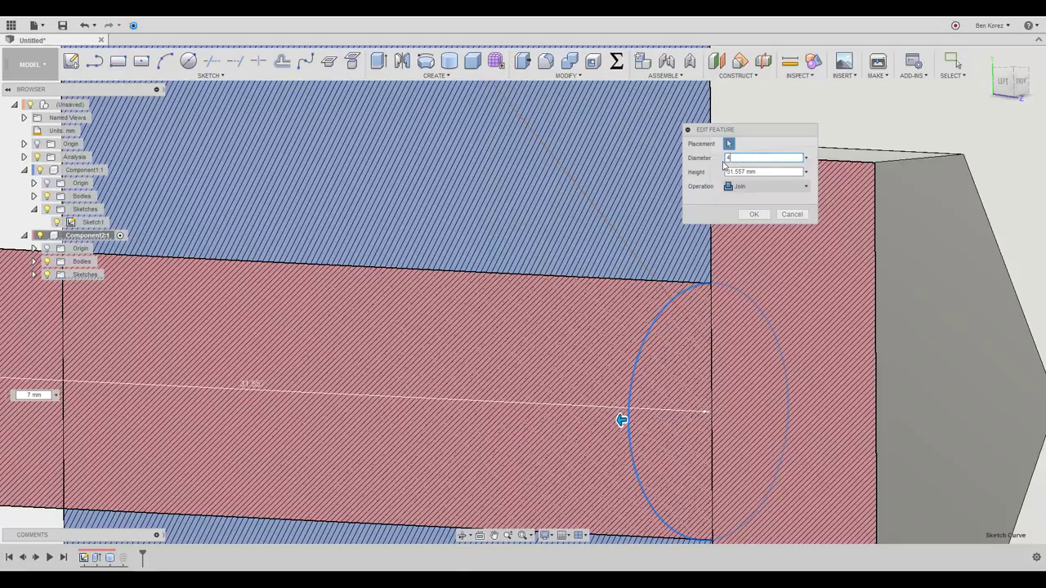
key(Return)
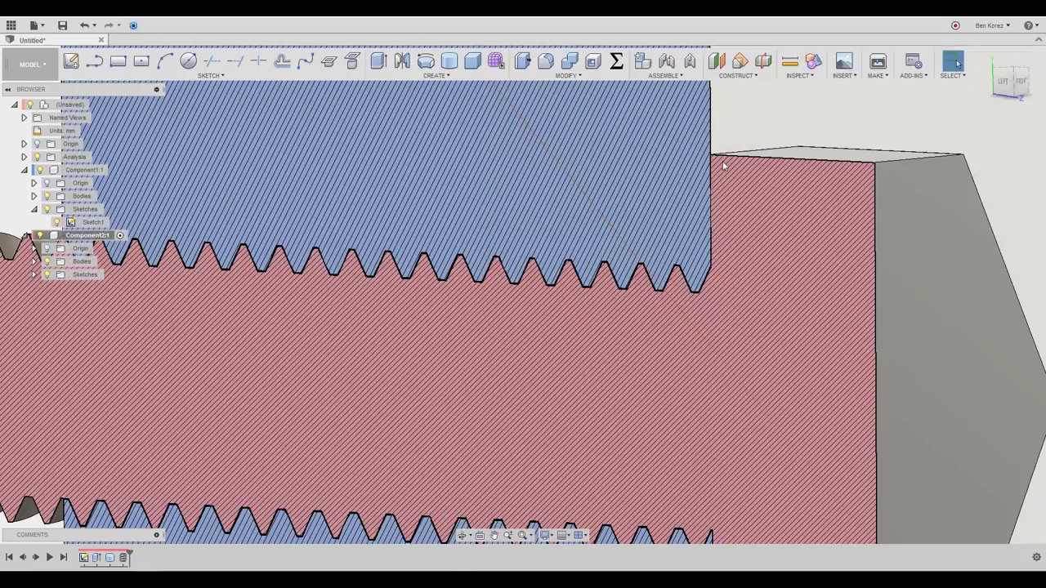
Activate the top-level assembly and open the bolt's shaft cylinder feature to check its diameter, leaving it unedited.
scroll(723, 166, down, 4)
scroll(724, 164, down, 2)
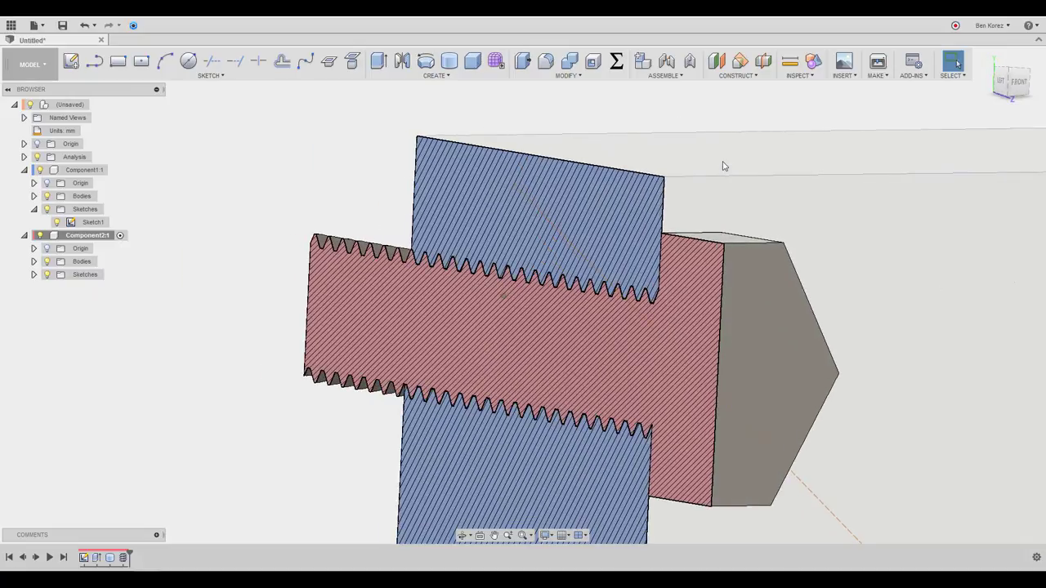
scroll(724, 164, up, 3)
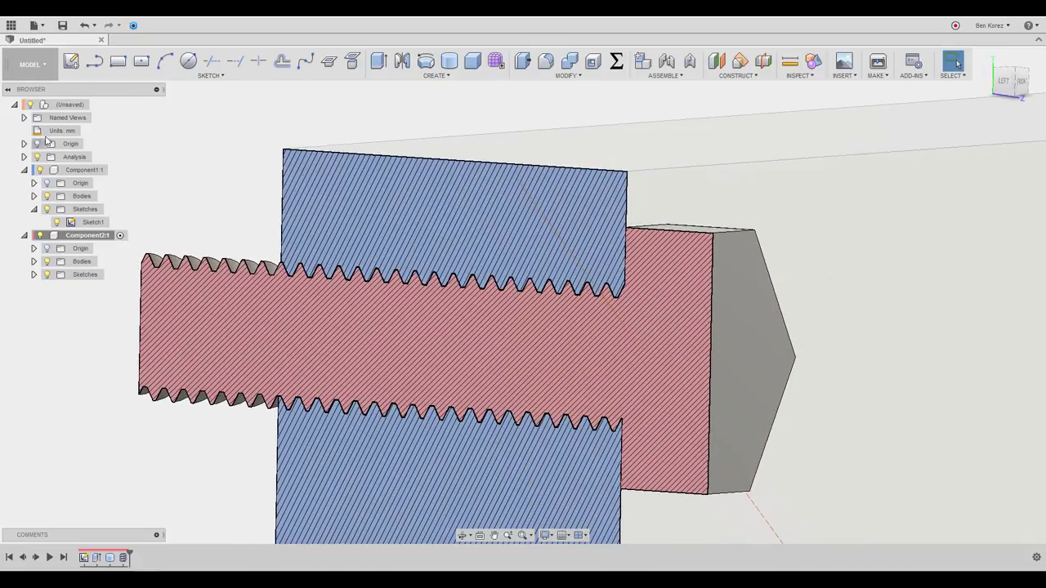
click(96, 105)
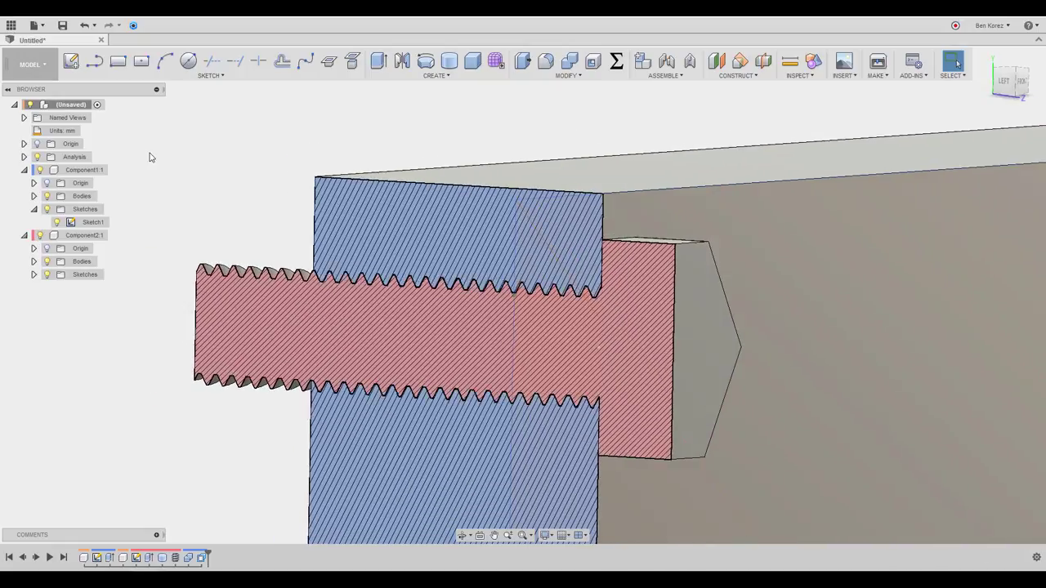
double_click(163, 558)
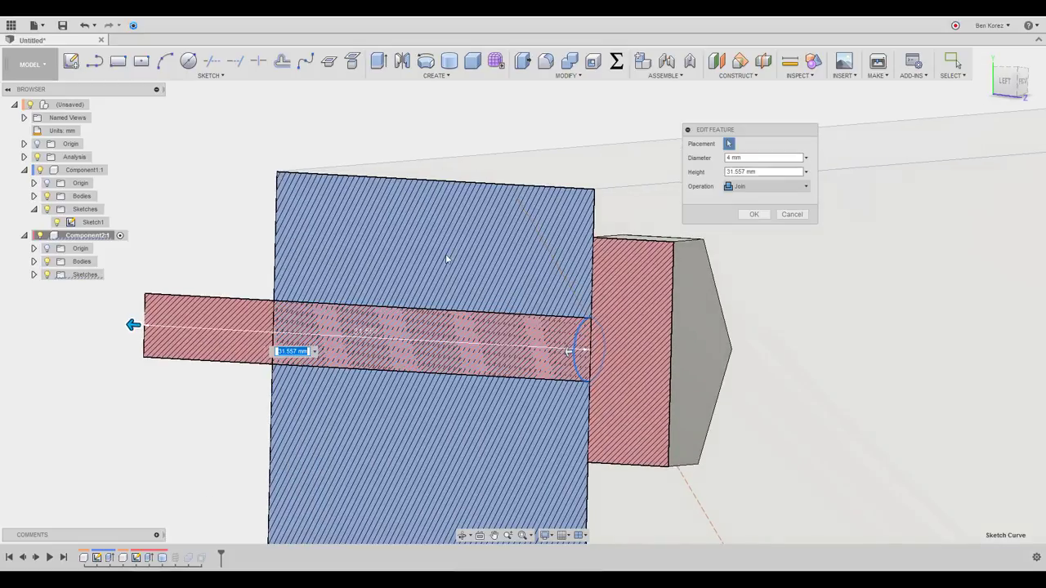
click(793, 215)
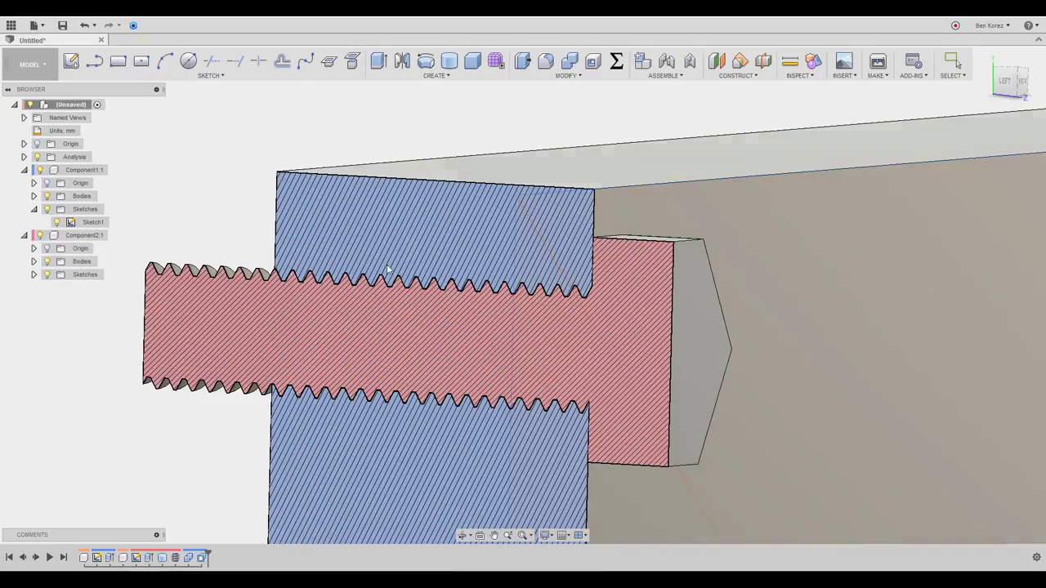
Change the size of the bolt's modeled ISO Metric thread to 4.0 mm.
double_click(174, 557)
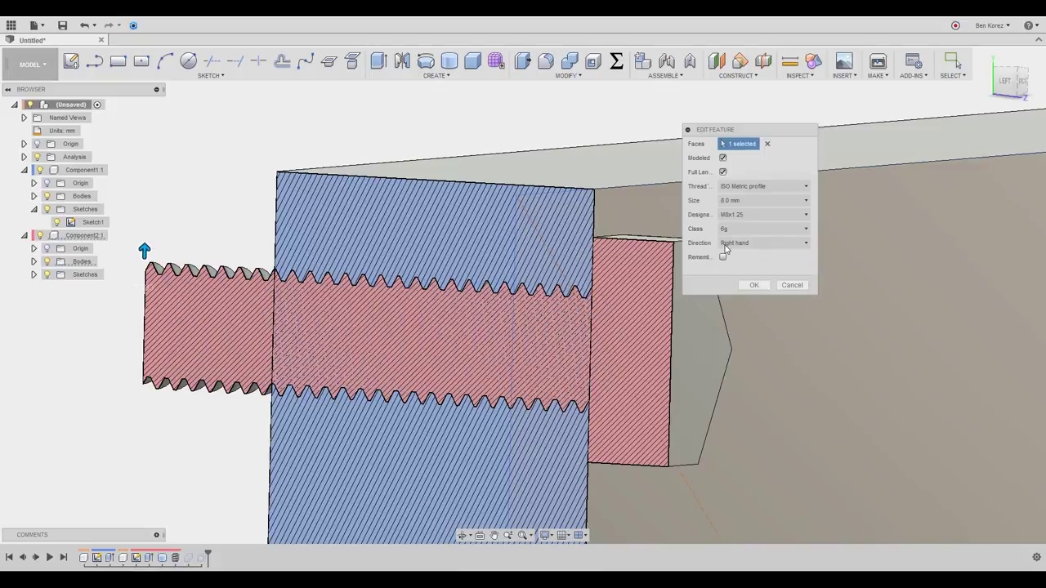
click(763, 201)
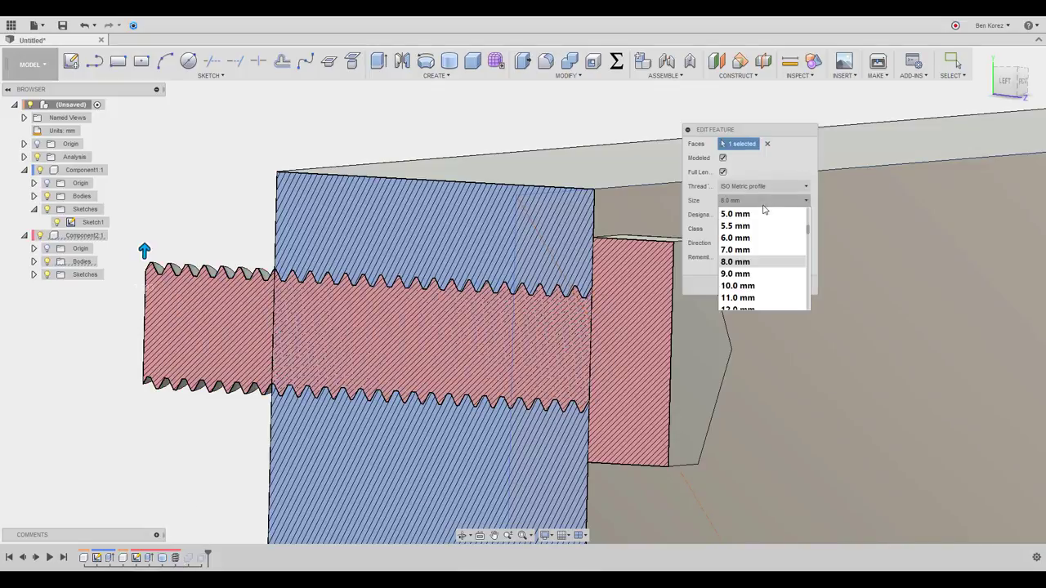
scroll(764, 210, up, 3)
click(759, 226)
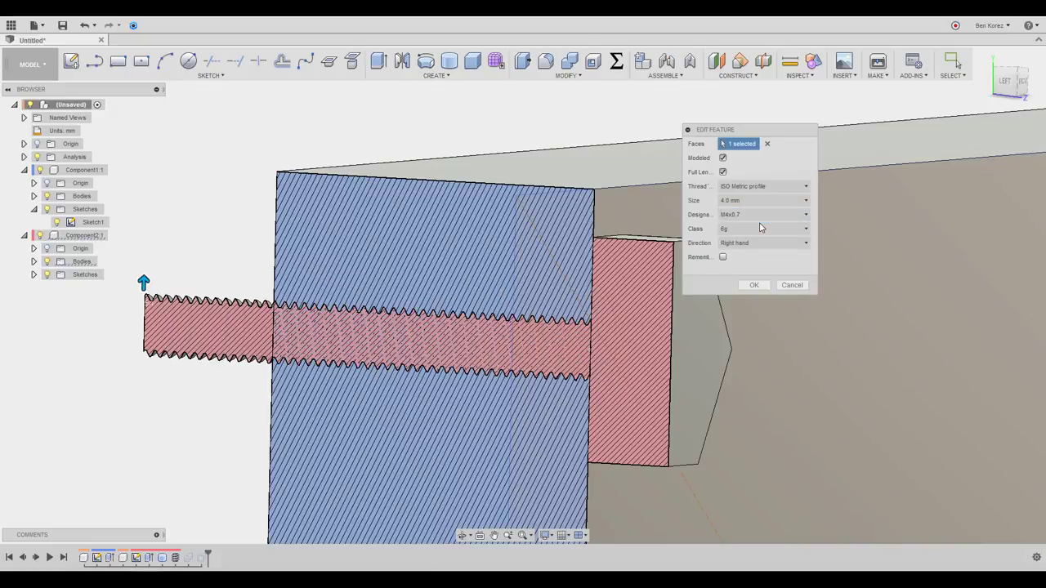
click(753, 285)
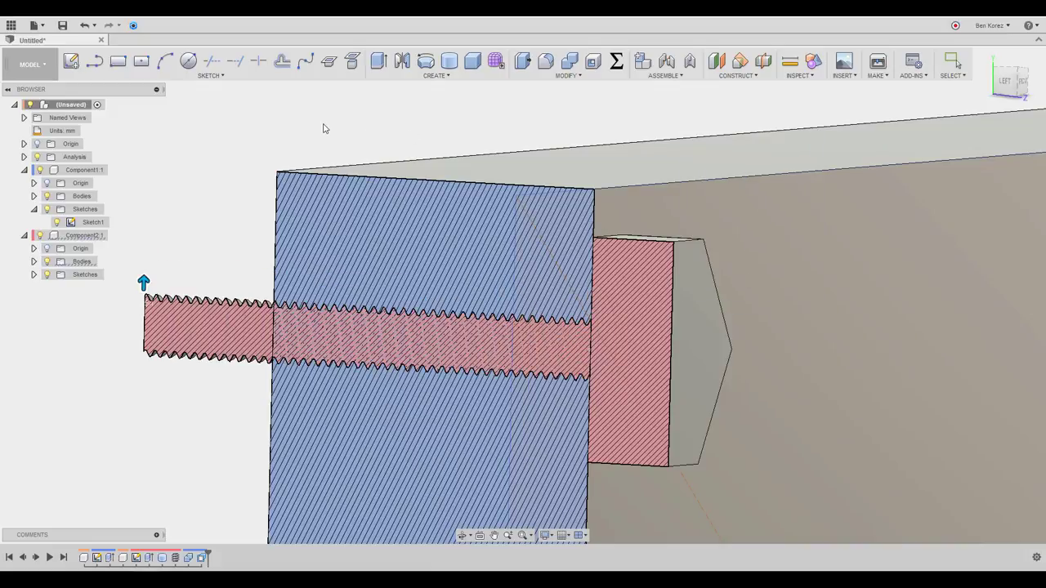
key(Escape)
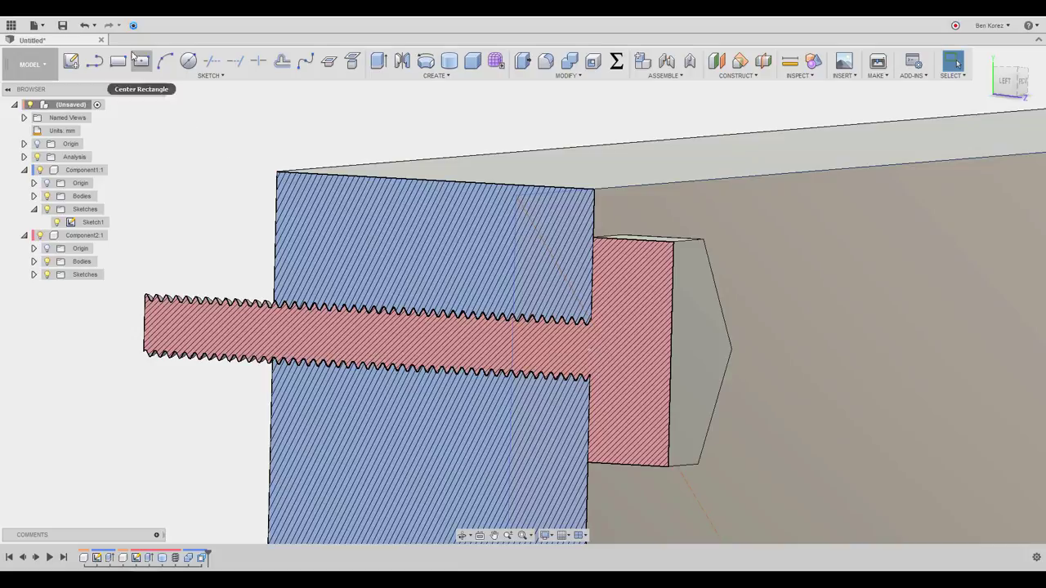
Undo the recent edits to the bolt's thread size and shaft diameter, back to the visible bolt with its larger shaft.
click(84, 25)
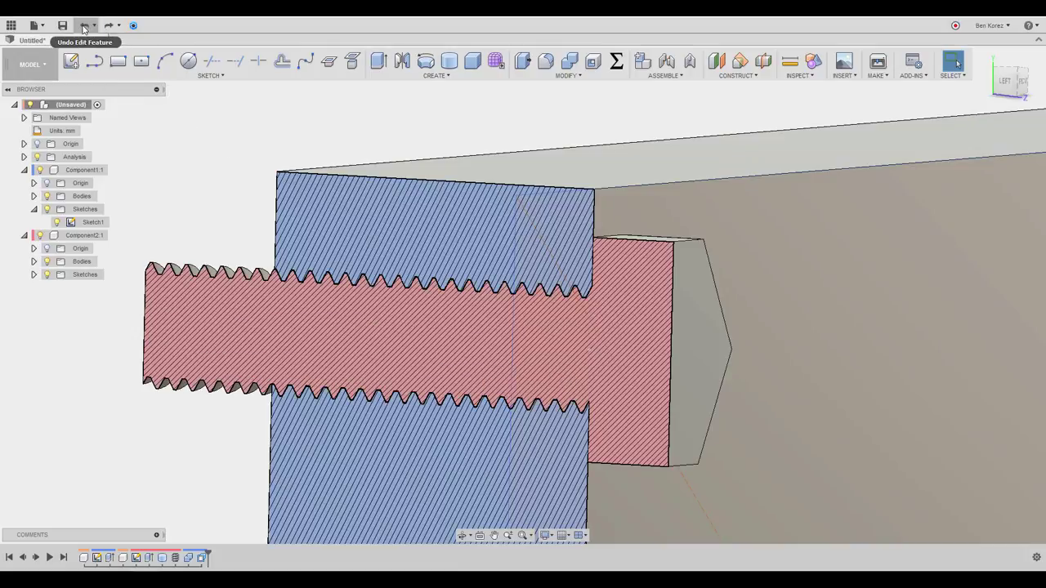
click(85, 25)
click(84, 27)
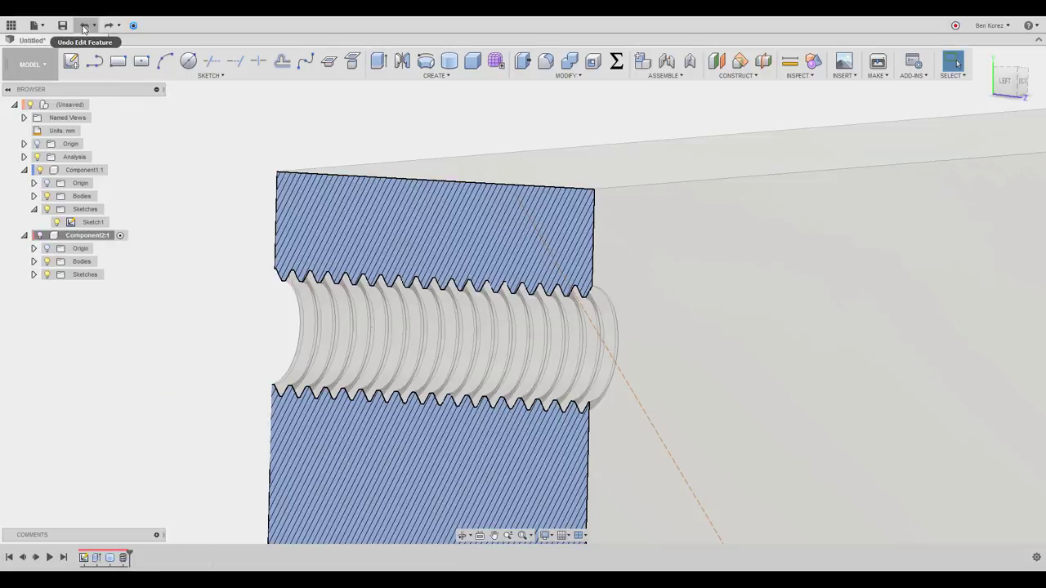
click(84, 27)
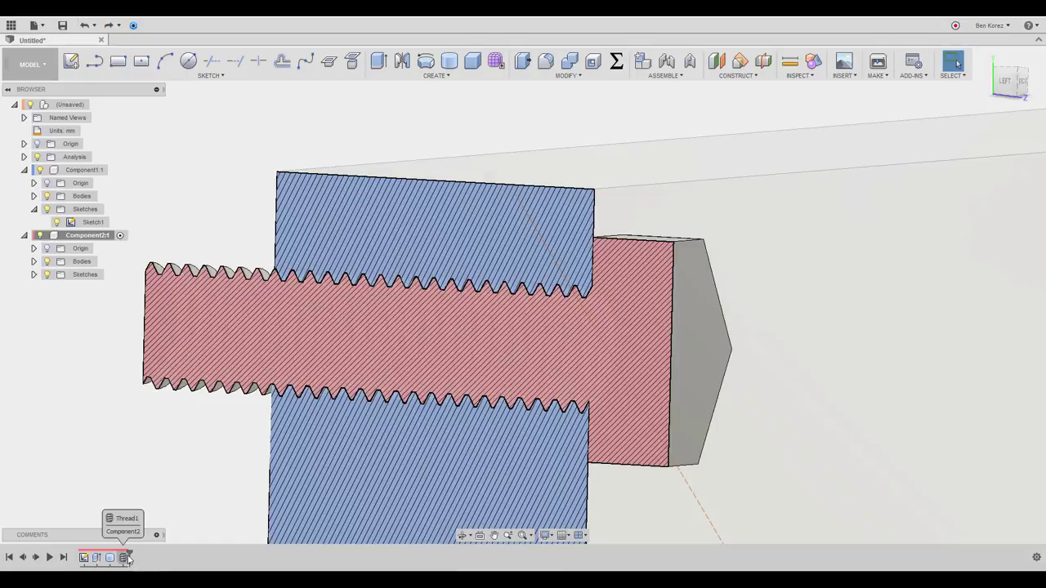
With the top-level assembly active and the history rolled back before the thread, set the shaft cylinder's diameter to 4 mm.
click(97, 105)
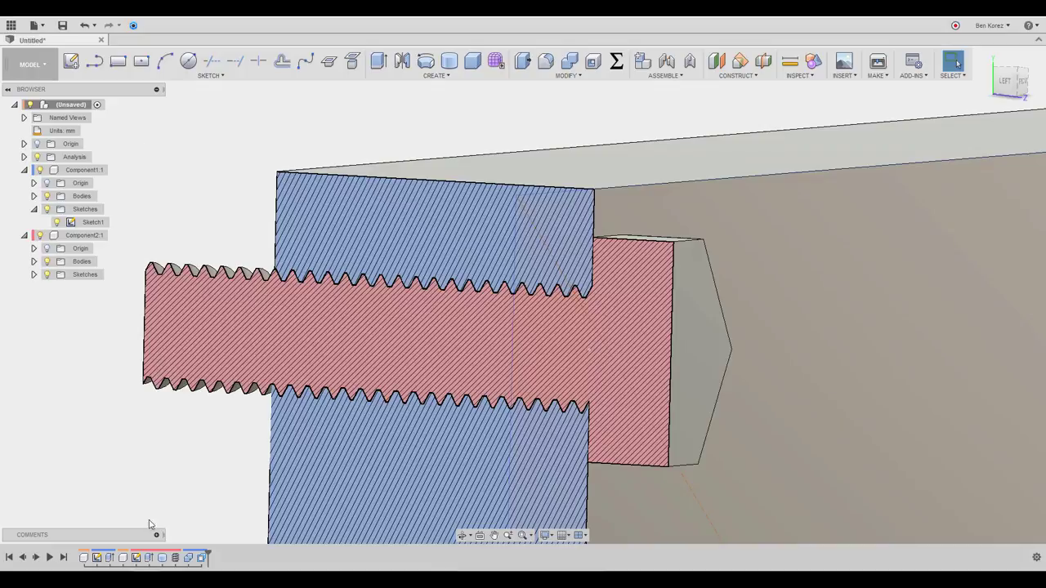
drag(211, 553, 168, 552)
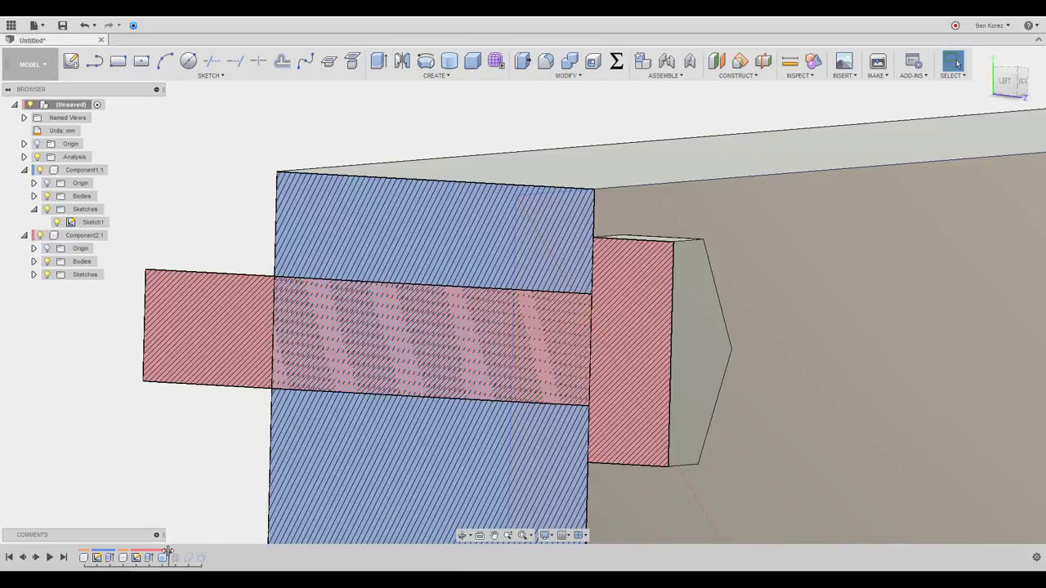
double_click(161, 559)
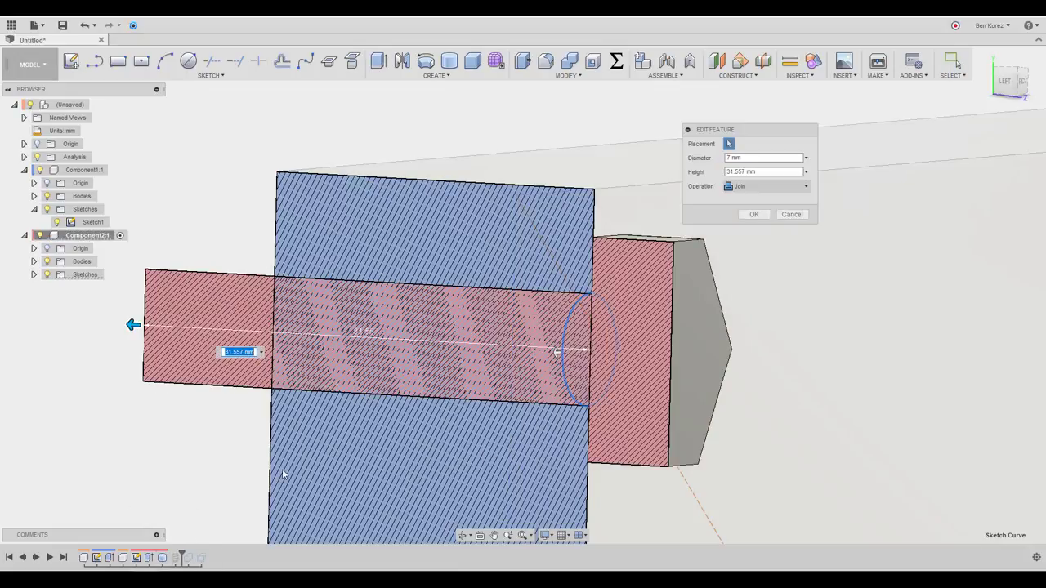
drag(764, 158, 711, 160)
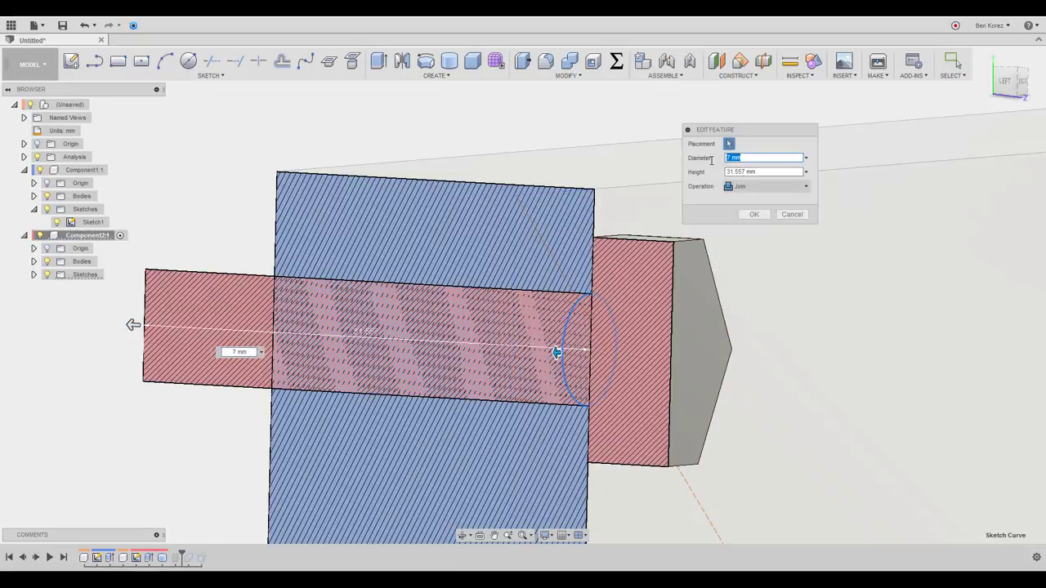
text(4)
click(754, 214)
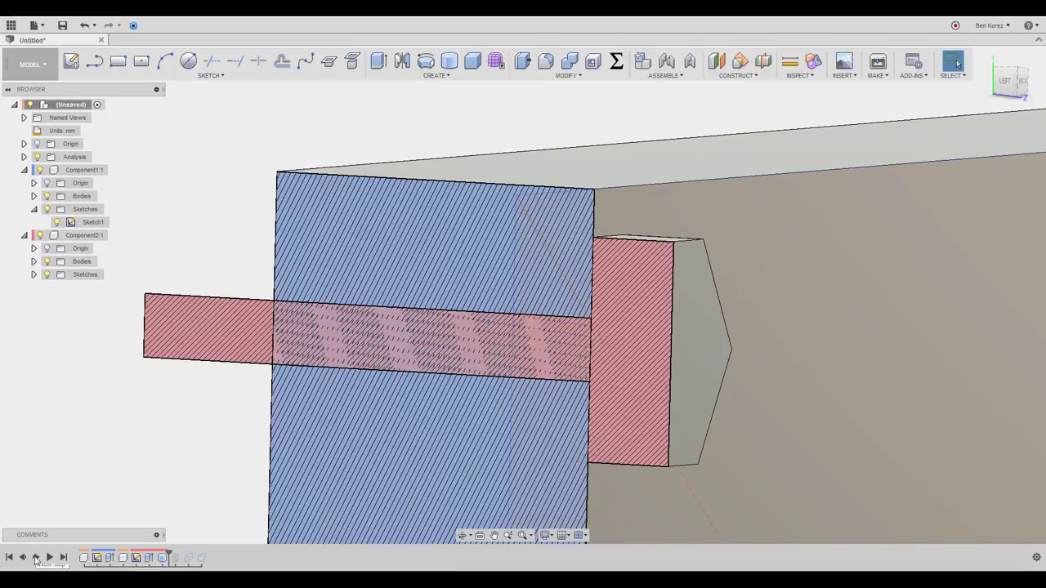
Advance the history to the bolt's thread feature and set its thread size to 4.0 mm.
click(35, 557)
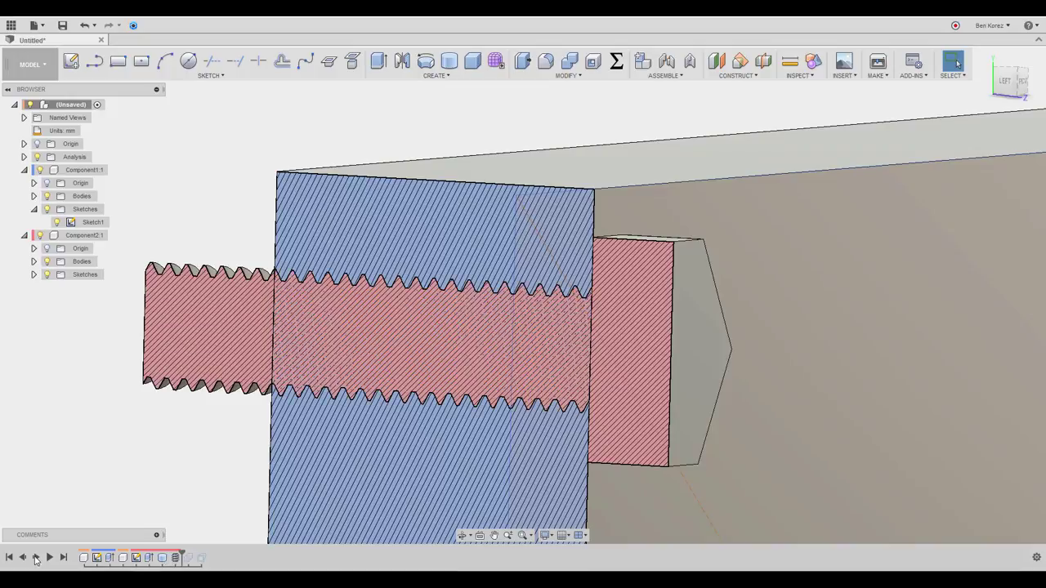
click(176, 558)
double_click(176, 558)
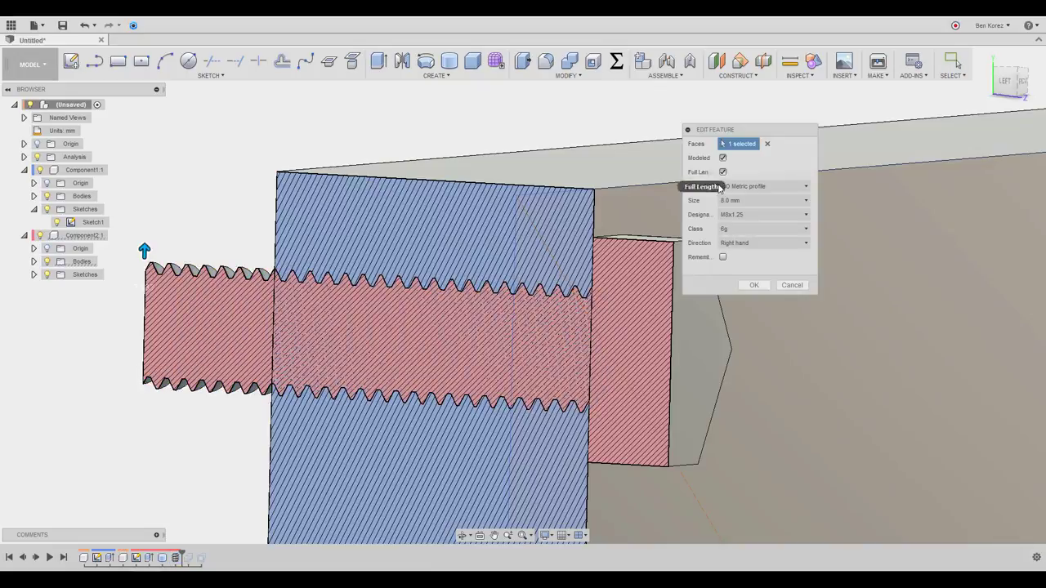
click(739, 200)
scroll(744, 217, up, 2)
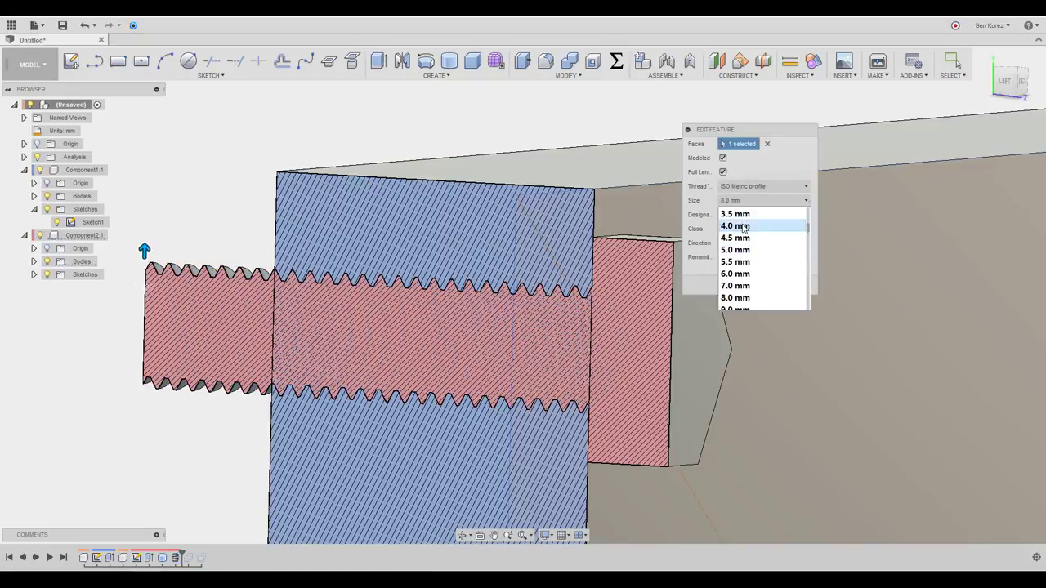
click(745, 227)
click(753, 285)
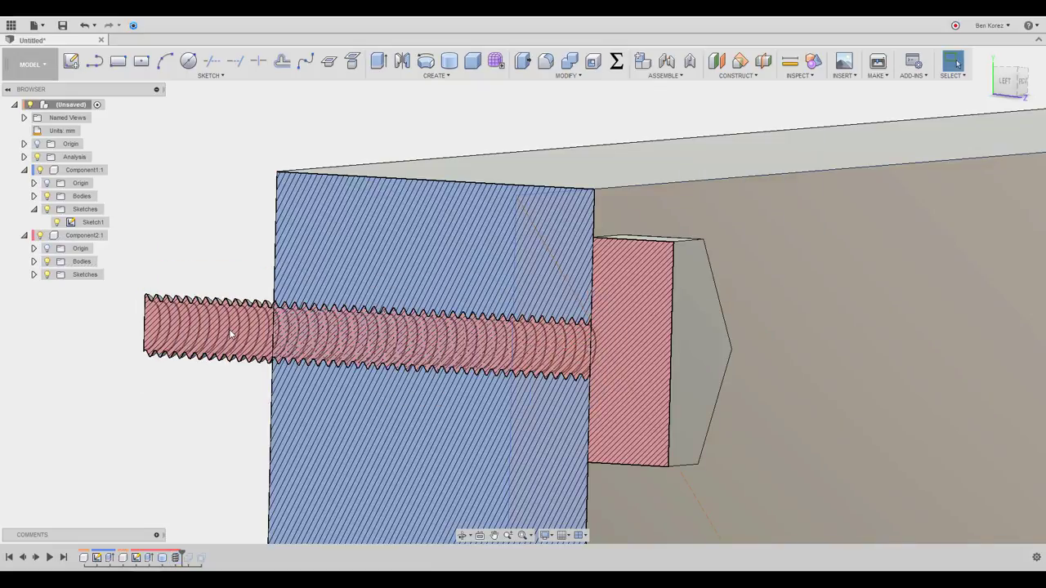
Advance the history through the block cut and the offset, and inspect the thread fit in section.
click(37, 559)
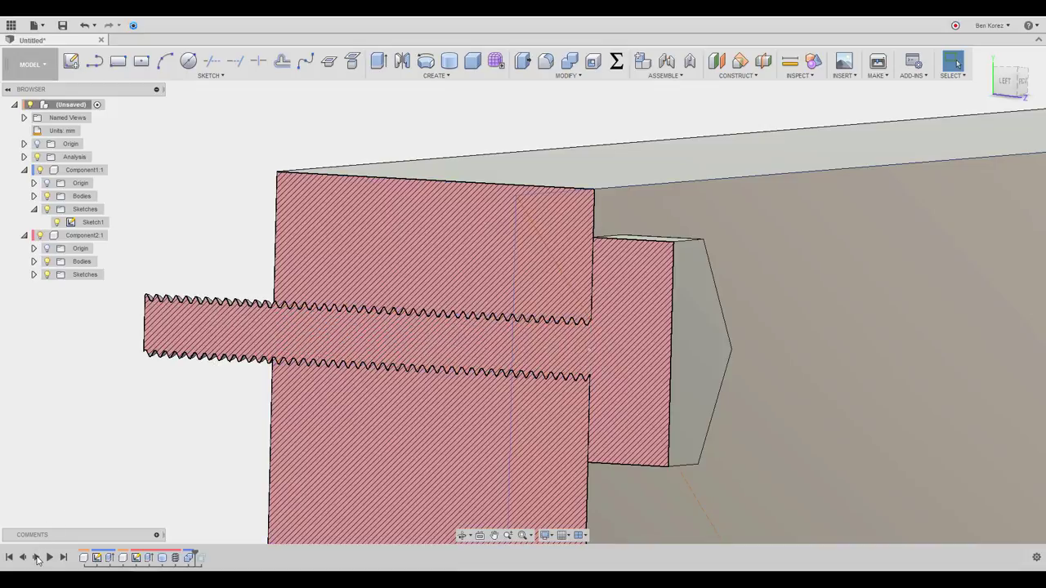
click(37, 559)
scroll(243, 235, up, 3)
scroll(243, 235, down, 2)
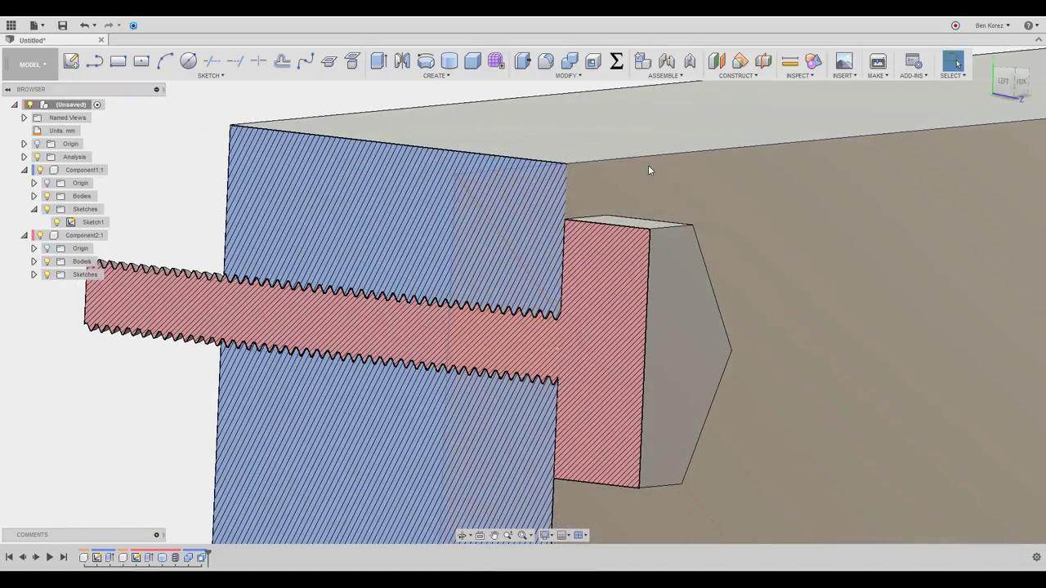
shift+middle_drag(642, 168, 595, 165)
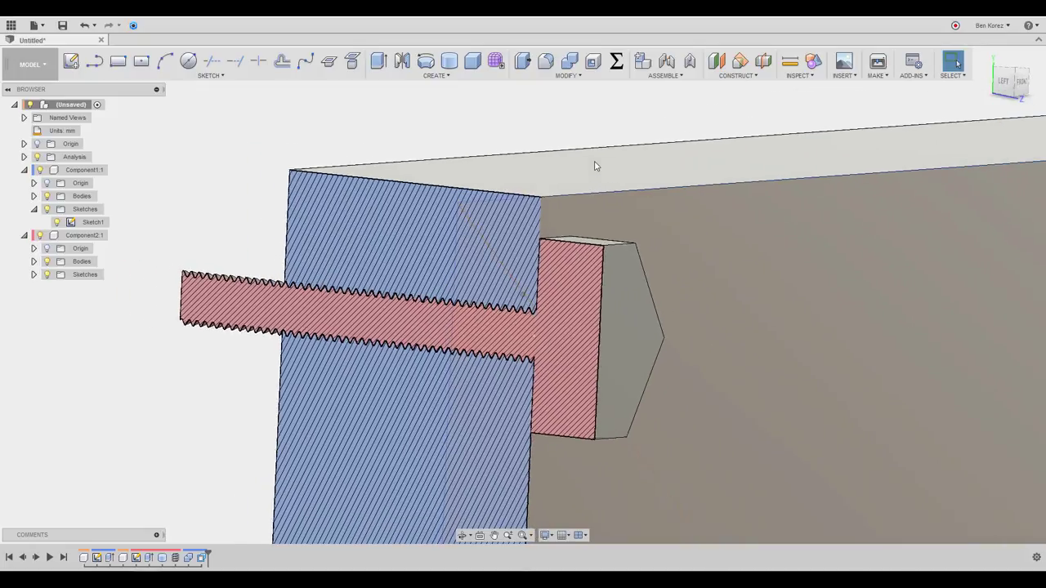
Turn off the section analysis and temporarily hide the bolt component to inspect the threaded hole in the block.
click(36, 157)
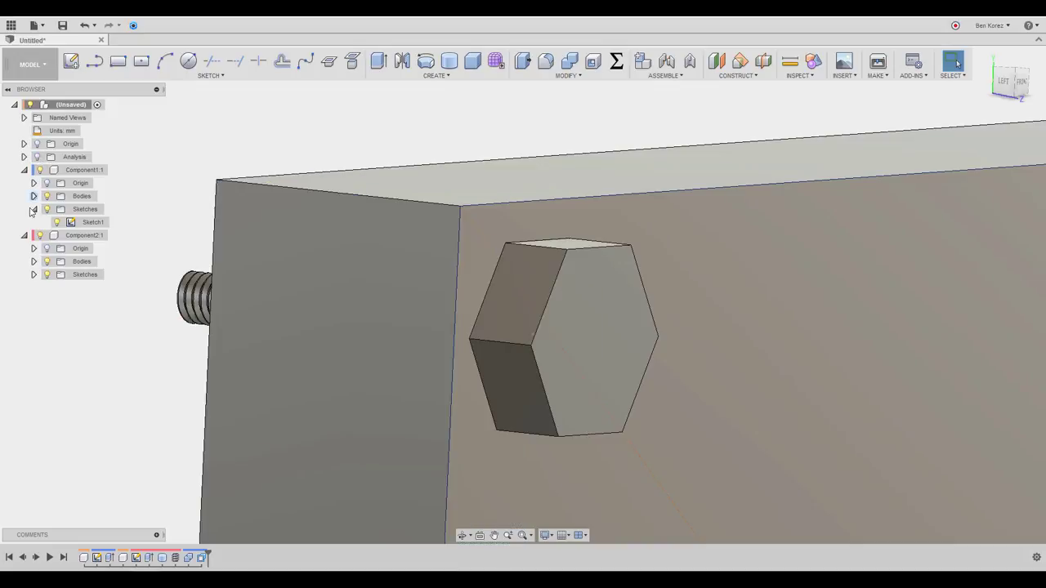
click(40, 236)
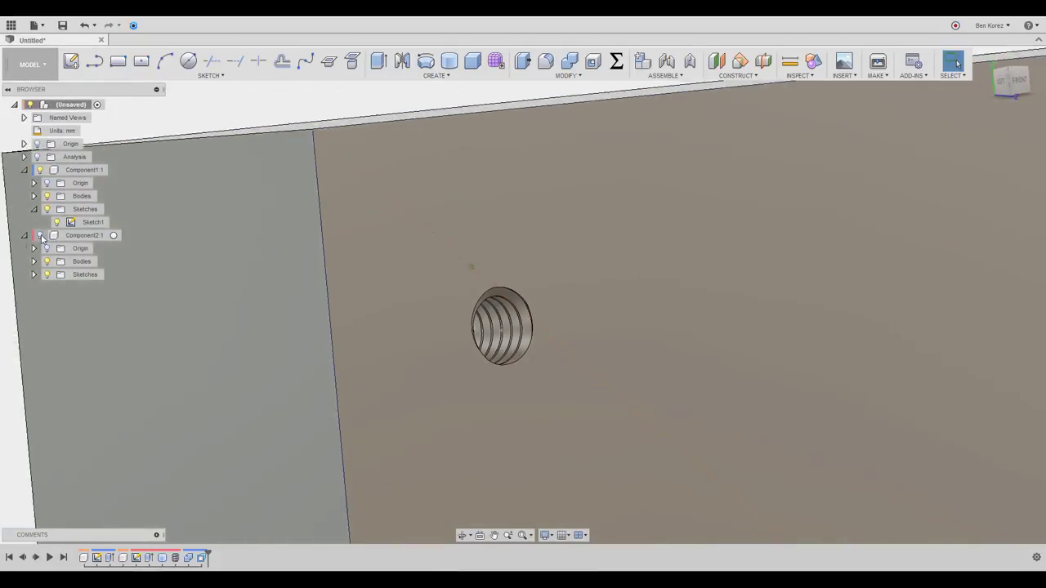
click(40, 235)
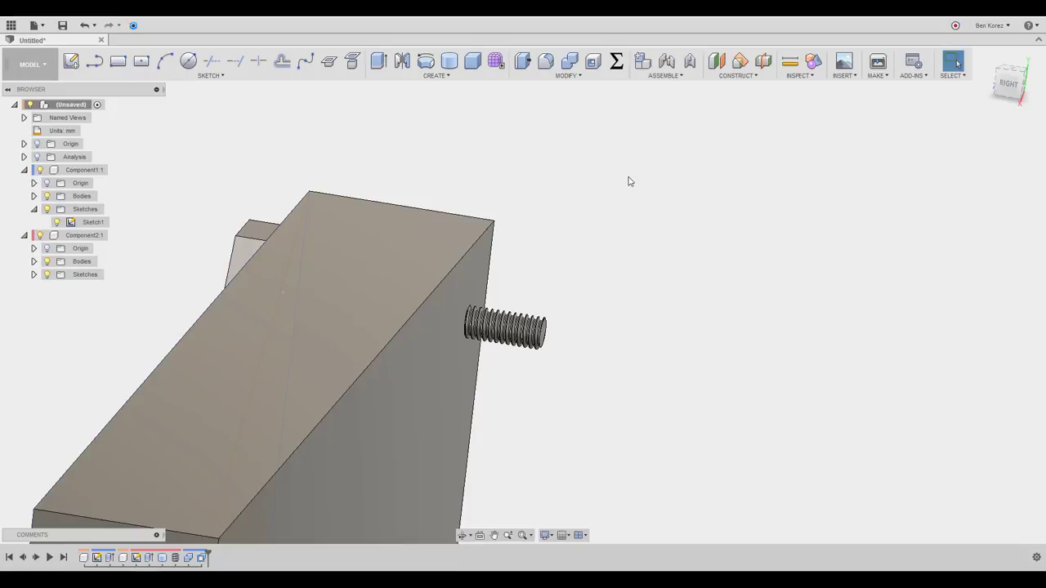
scroll(629, 181, down, 1)
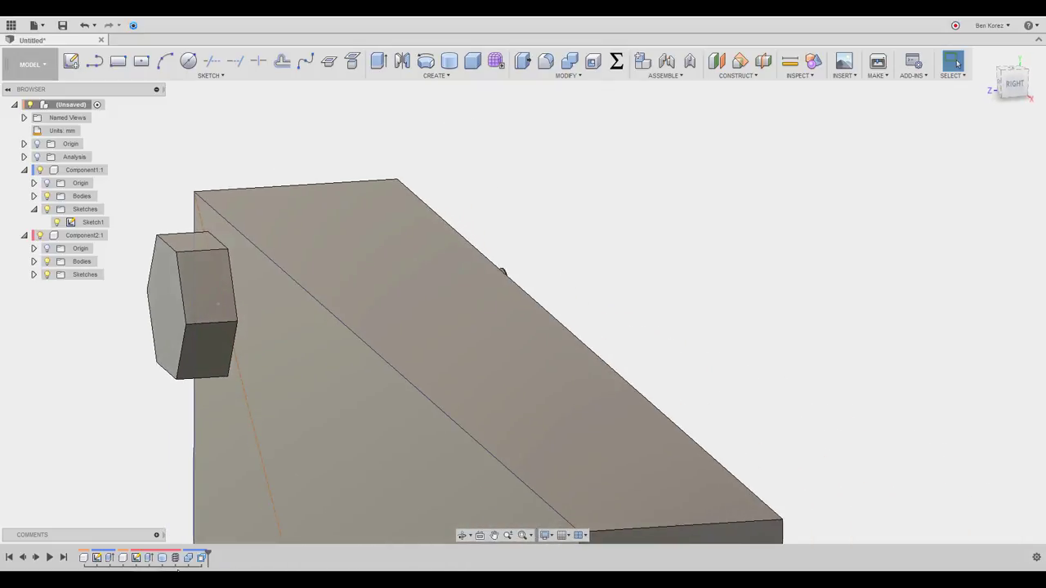
Open the bolt's thread feature and look through the available ISO Metric thread sizes without changing the selection.
double_click(176, 559)
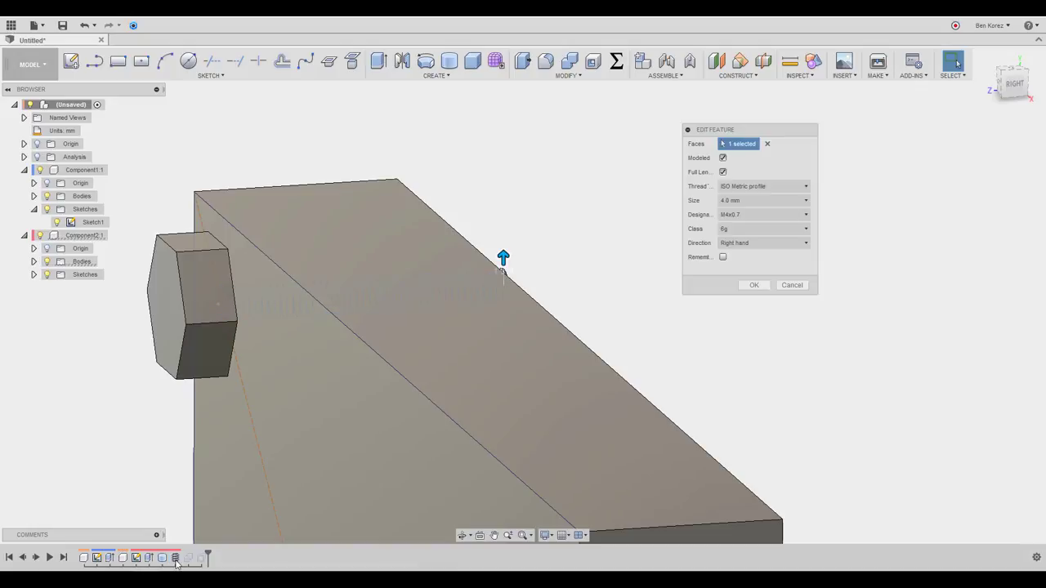
click(755, 201)
scroll(750, 260, down, 1)
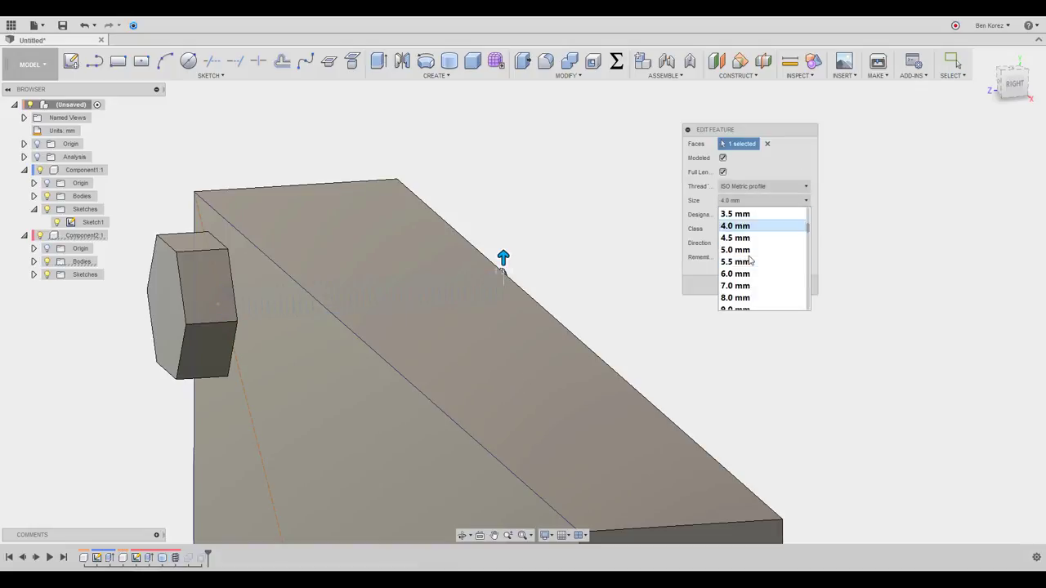
scroll(750, 259, down, 2)
scroll(739, 245, up, 7)
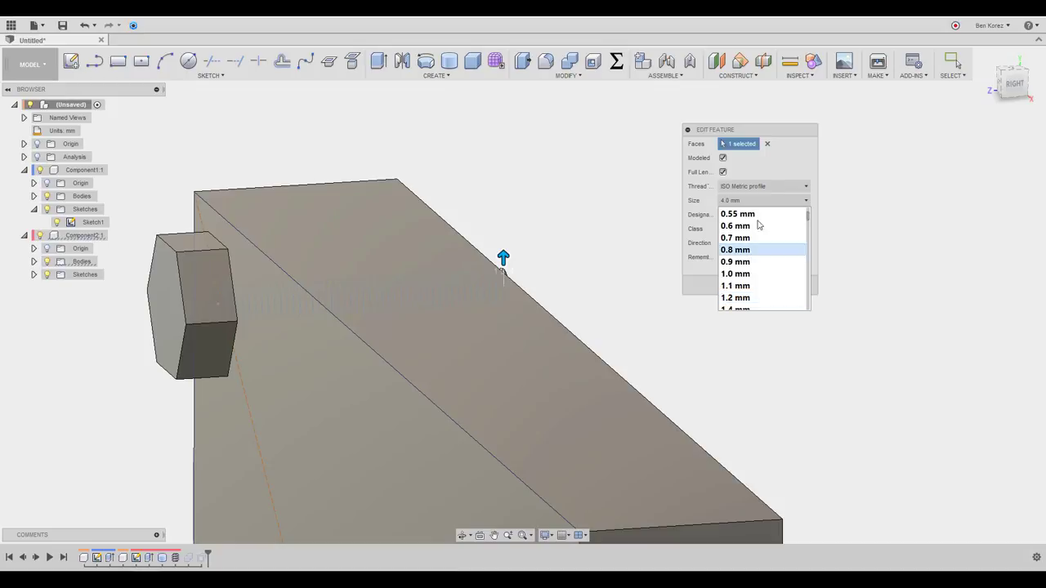
click(773, 171)
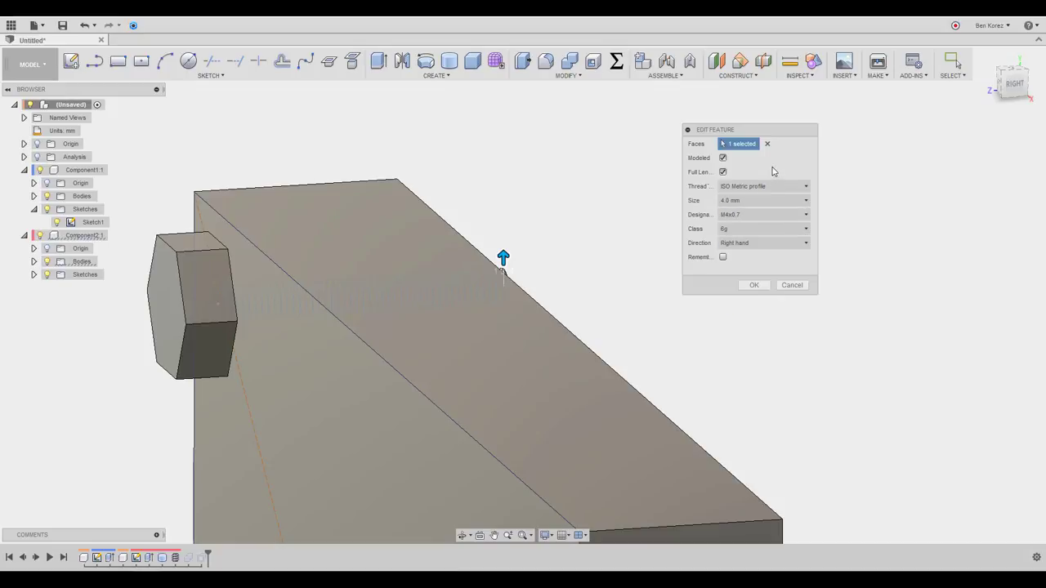
click(790, 285)
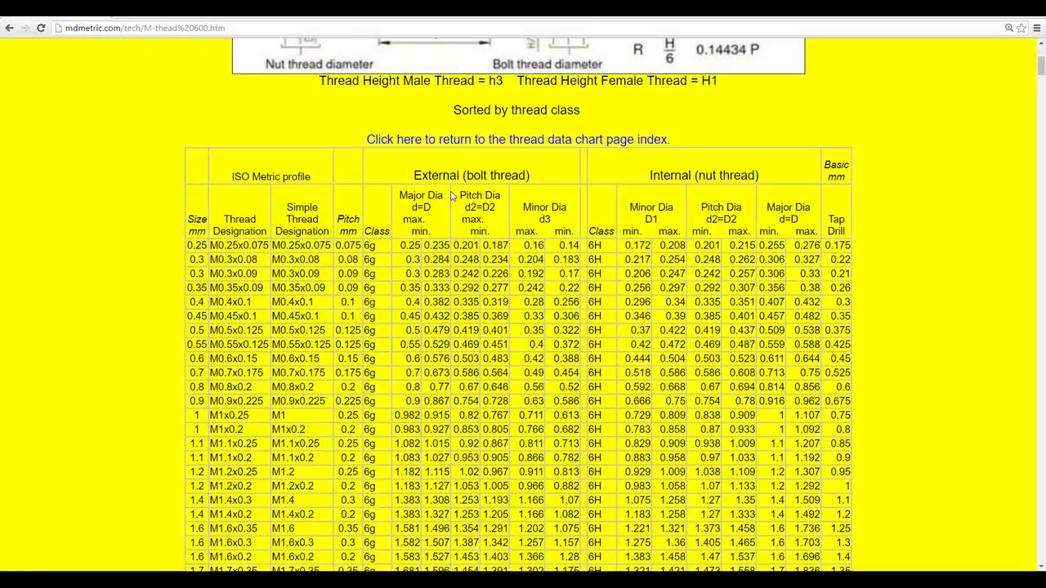
Switch to the web browser and view the beginning of the Maryland Metrics ISO metric thread data chart.
scroll(449, 201, up, 4)
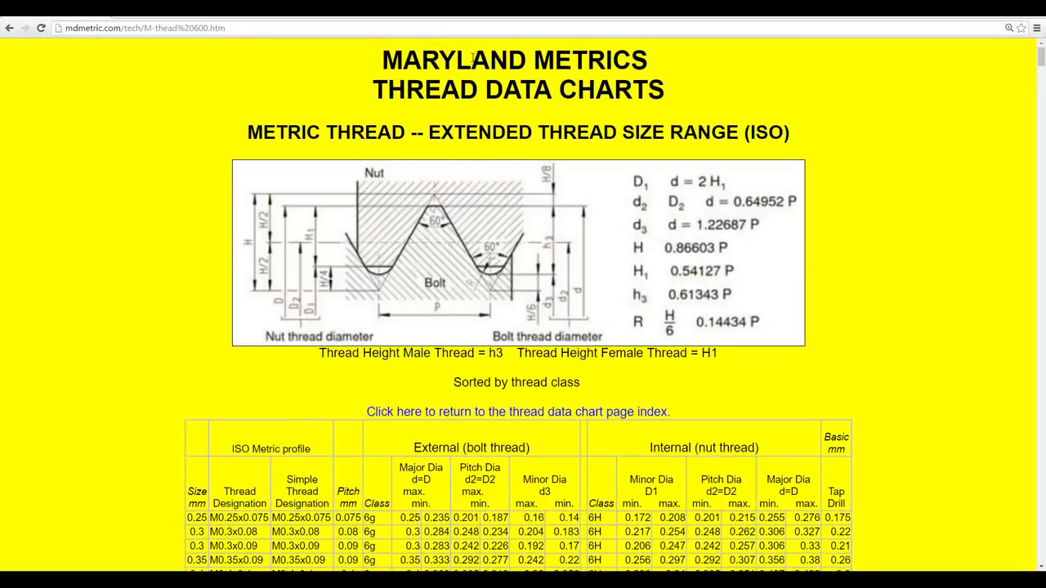
Examine the column headings and smallest thread sizes in the ISO metric thread data chart.
scroll(405, 101, down, 2)
scroll(198, 46, up, 3)
scroll(143, 278, down, 4)
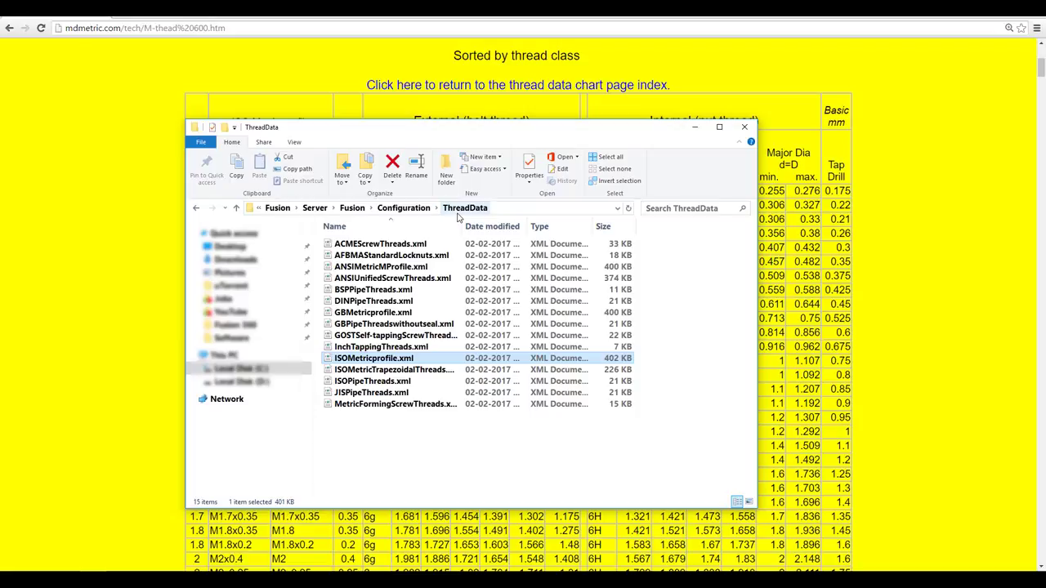
Switch to File Explorer and make a backup copy of ISOMetricprofile.xml within Fusion's ThreadData folder.
click(388, 439)
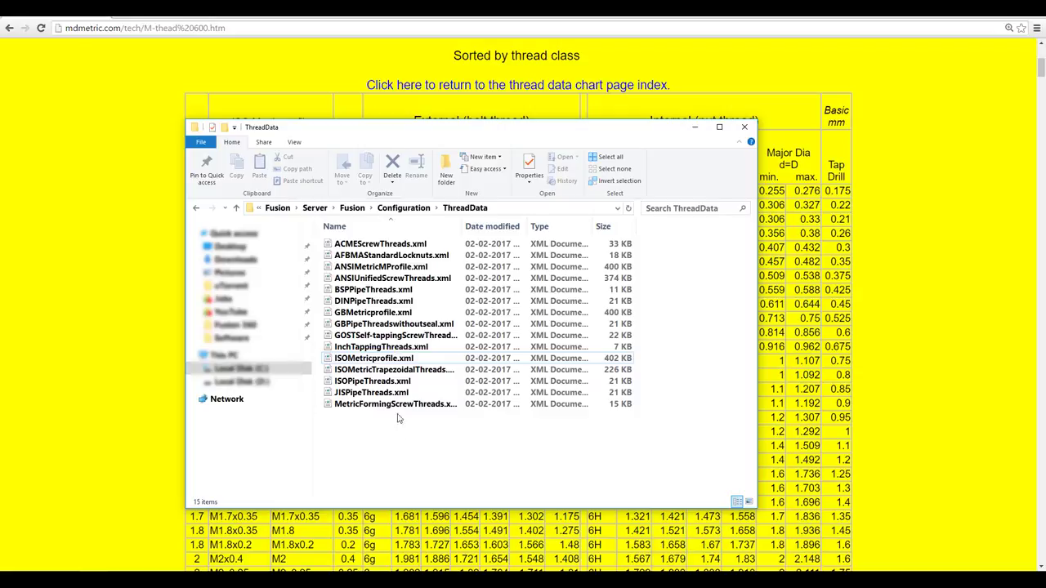
click(368, 361)
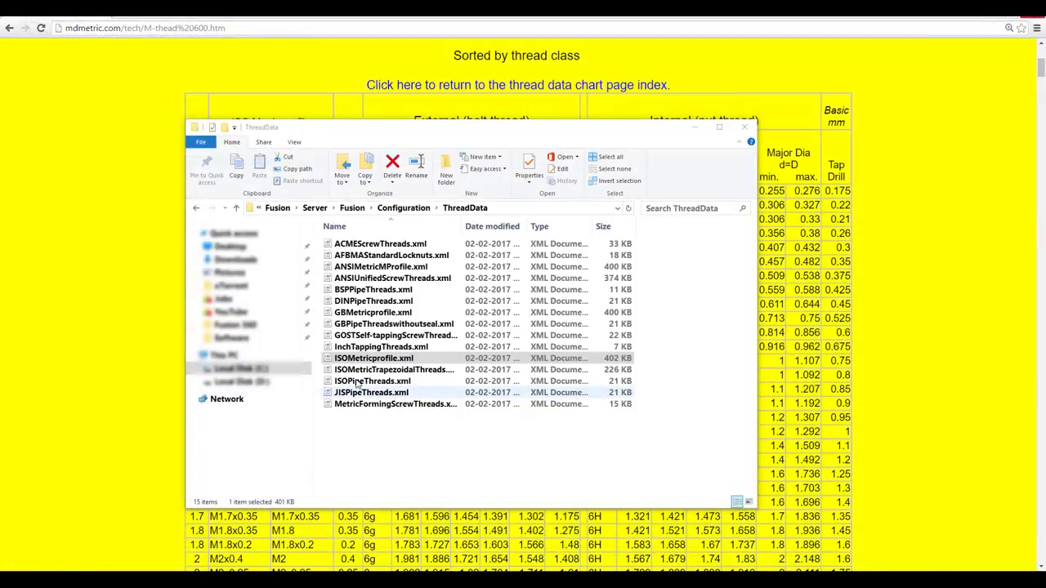
click(374, 453)
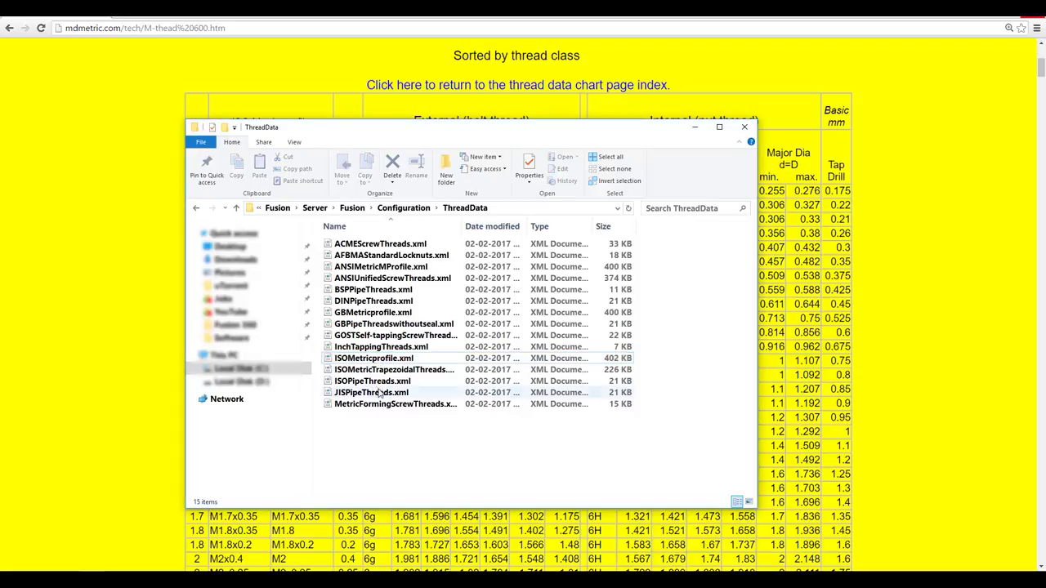
click(377, 359)
key(ctrl+c)
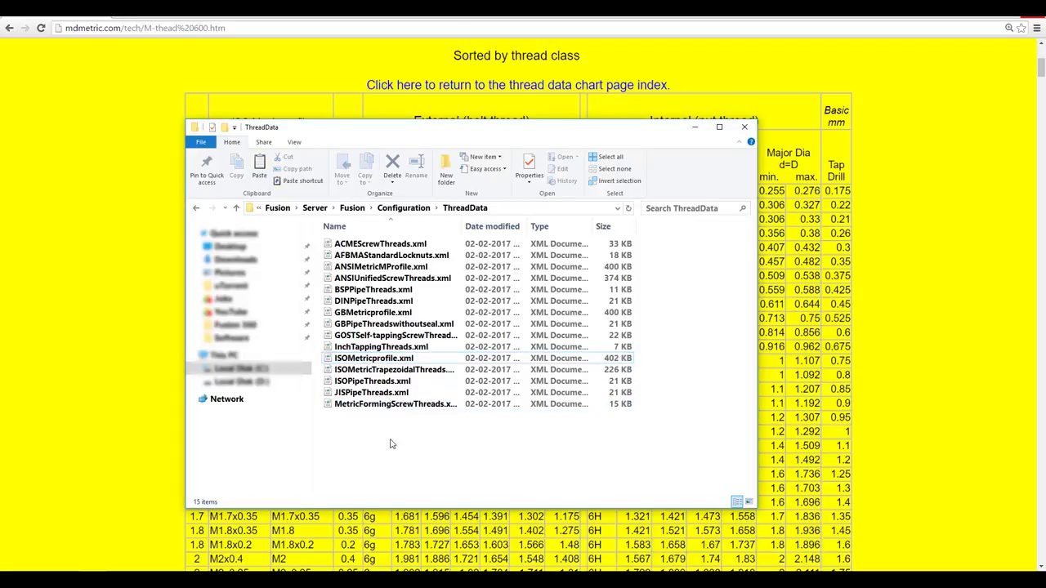
key(ctrl+v)
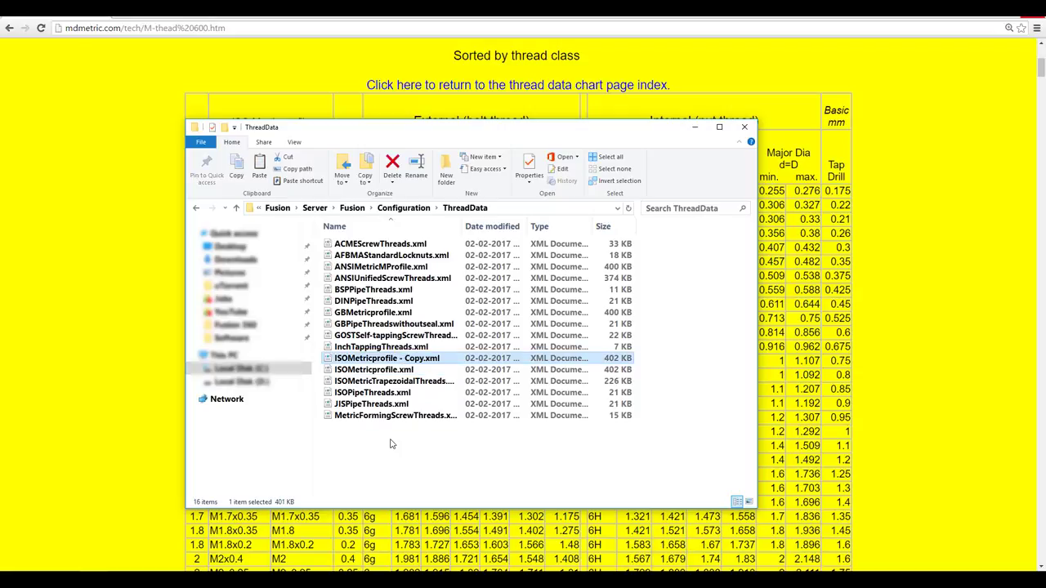
click(388, 372)
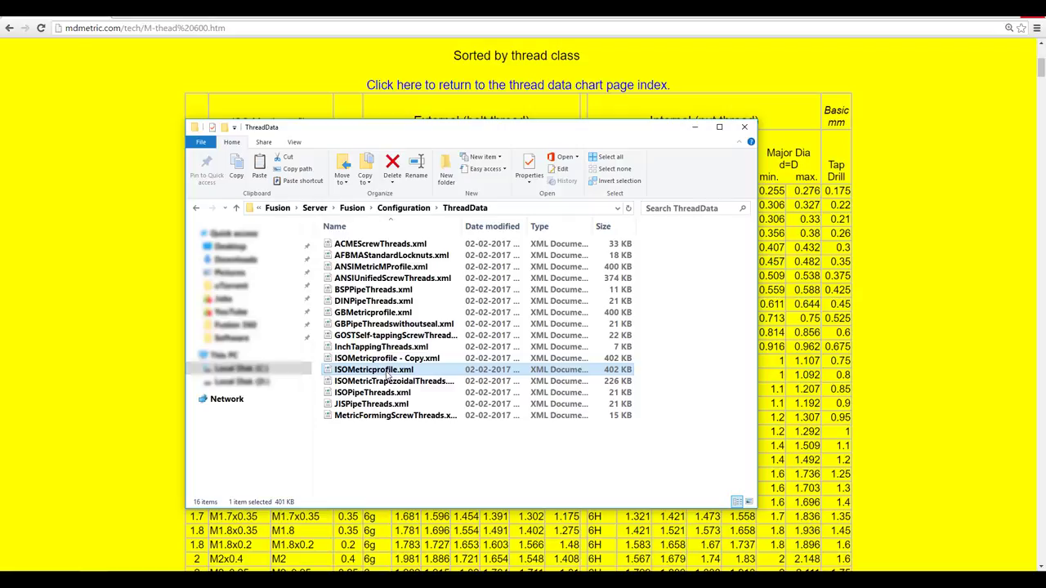
double_click(388, 372)
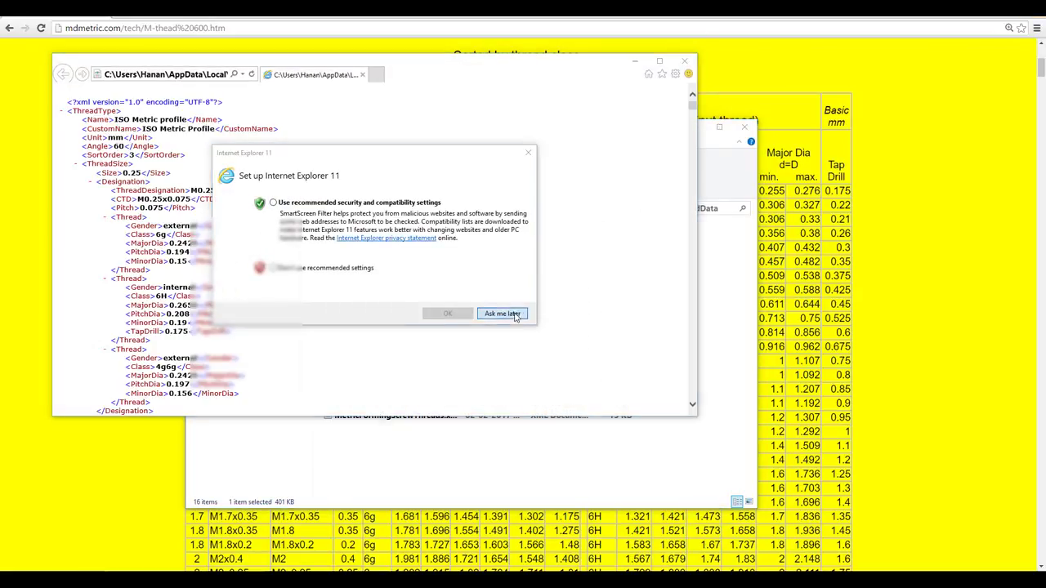
click(502, 313)
click(685, 61)
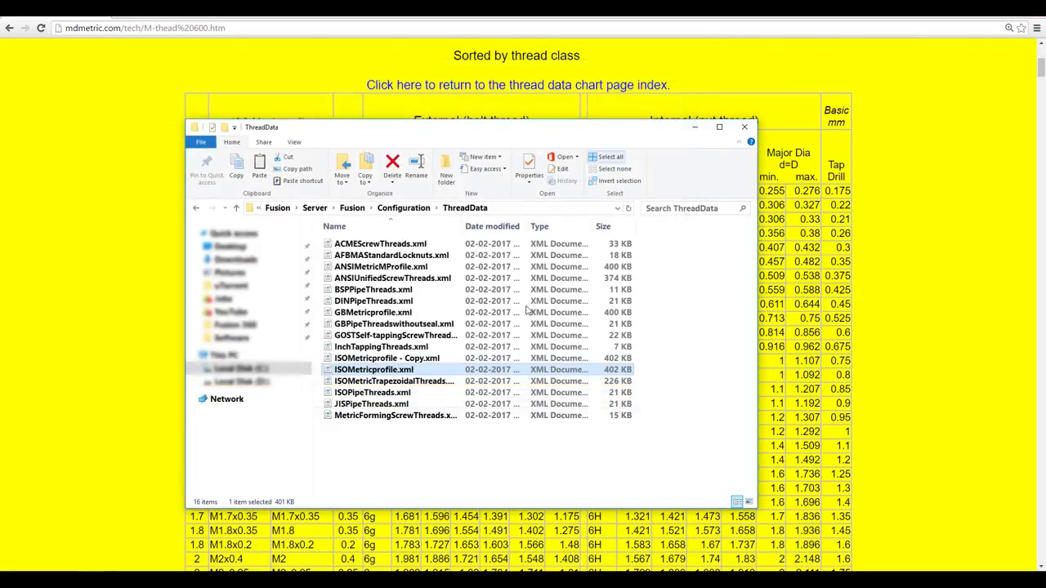
Open the original ISOMetricprofile.xml for editing in Notepad++.
right_click(370, 372)
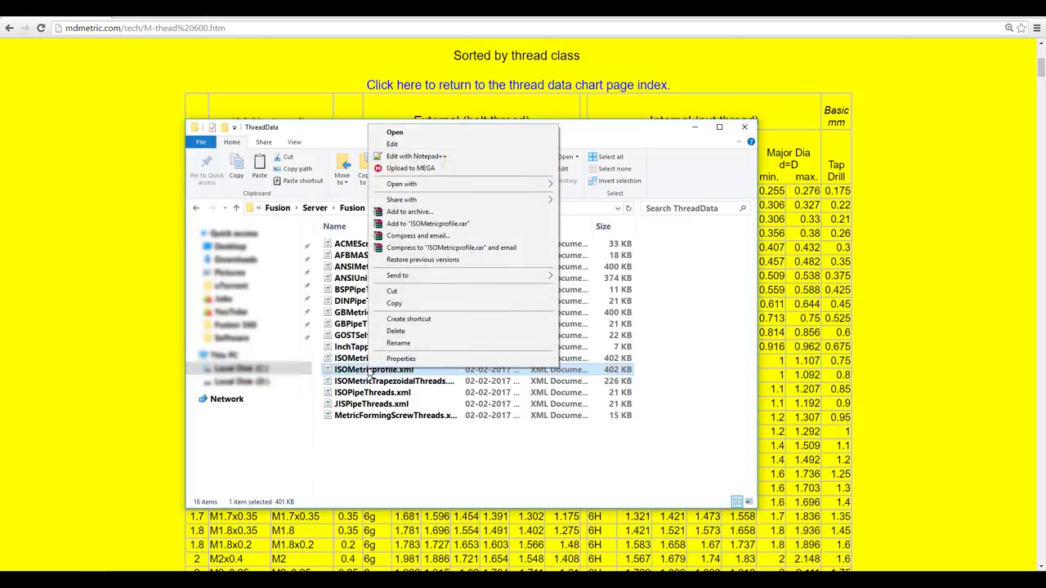
click(478, 157)
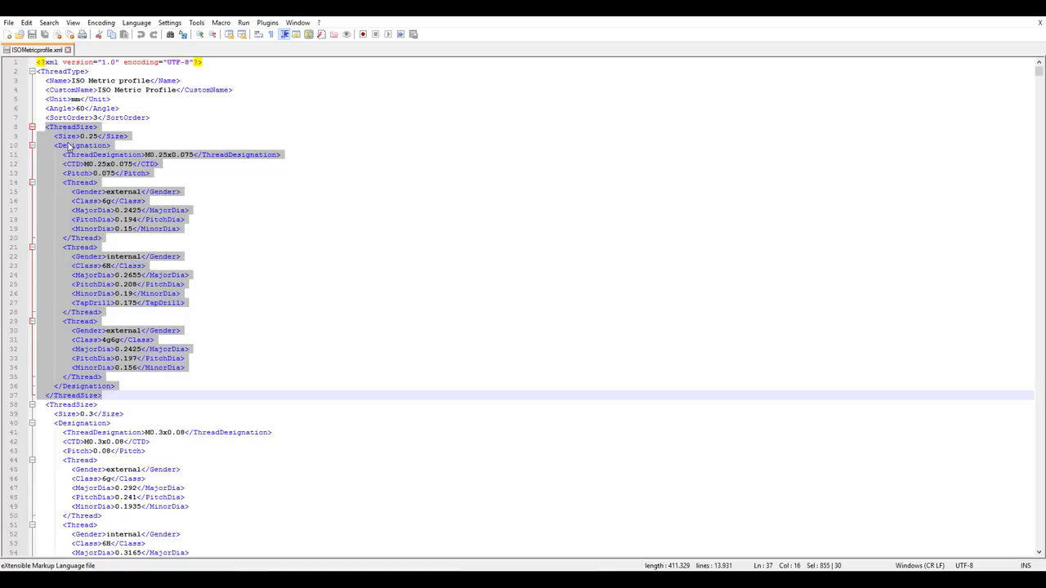
click(64, 137)
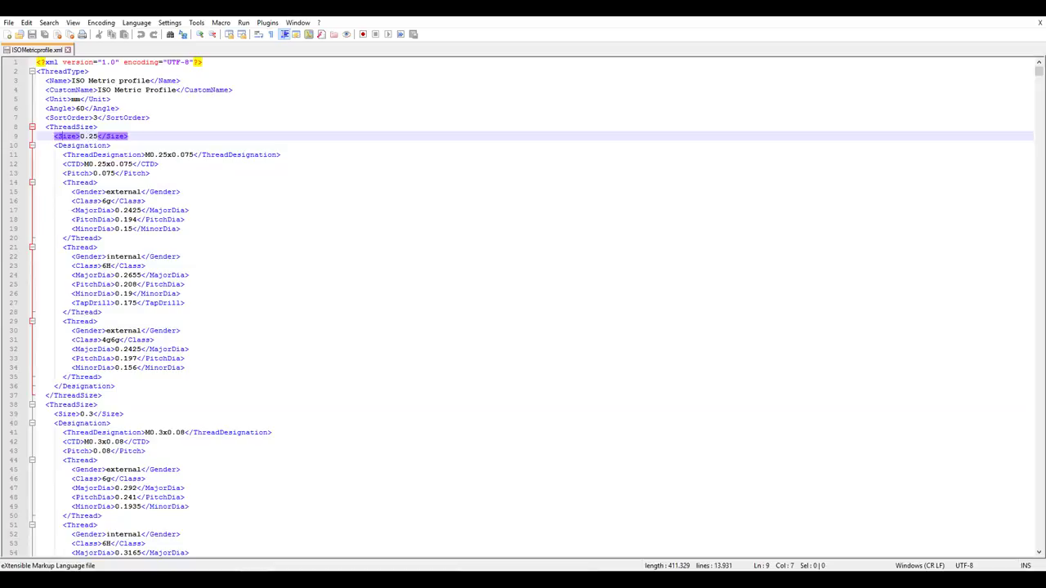
Compare the M0.25x0.075 entry's designation, pitch, class and diameters in the XML file with the matching row of the online thread chart.
click(216, 579)
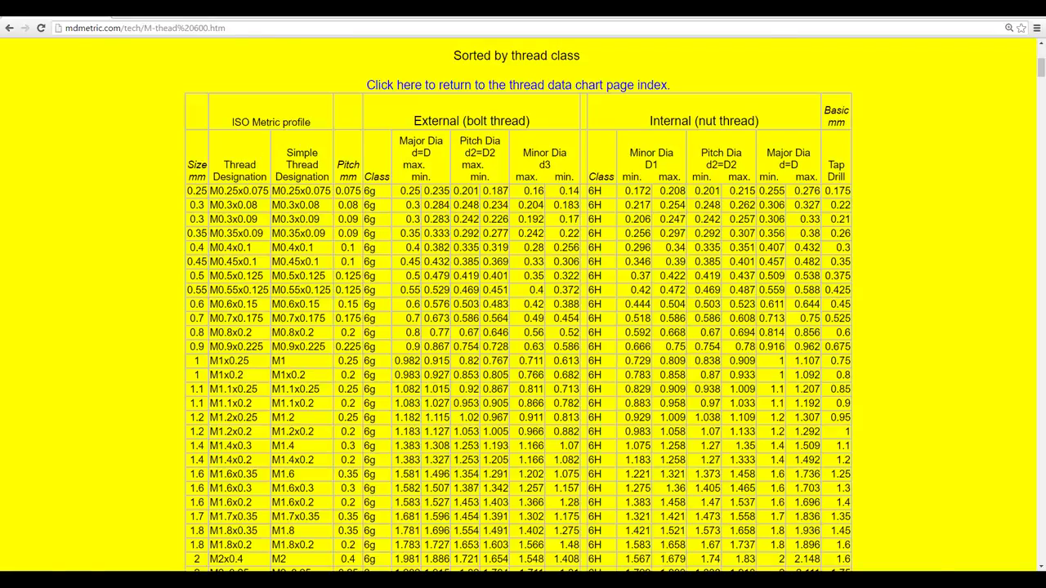
key(alt+Tab)
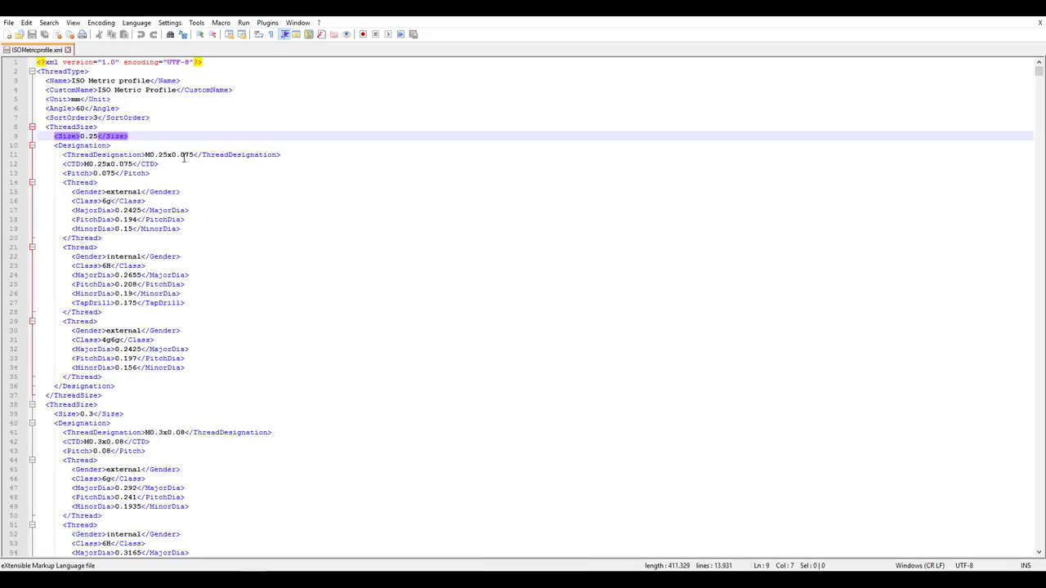
drag(145, 154, 193, 154)
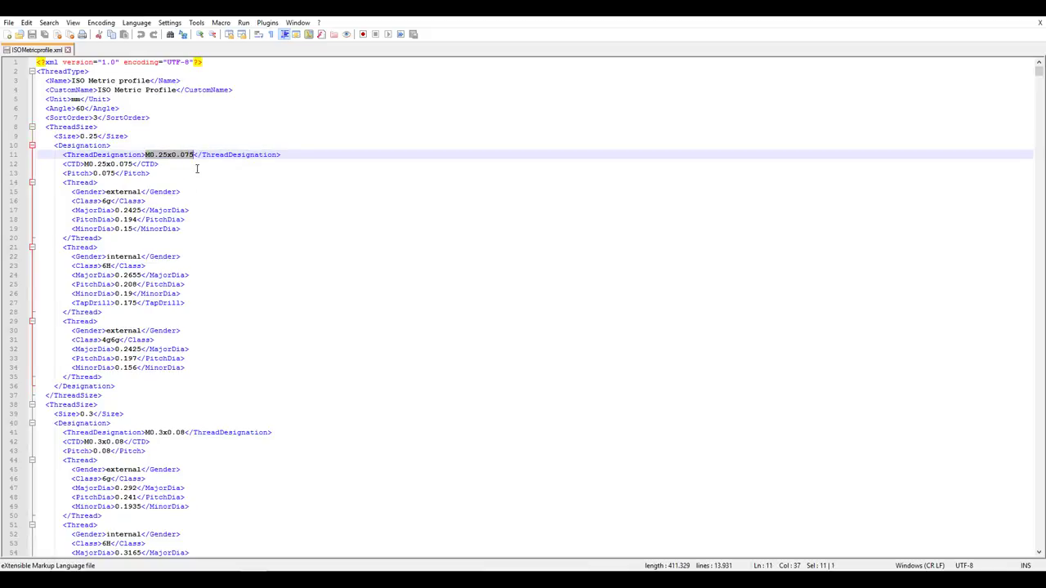
key(alt+Tab)
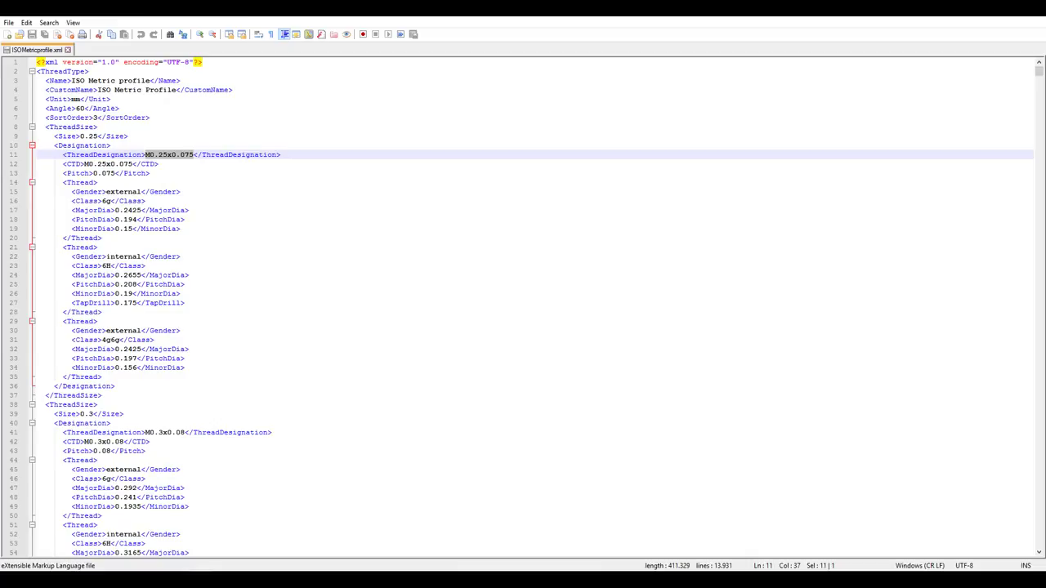
key(alt+Tab)
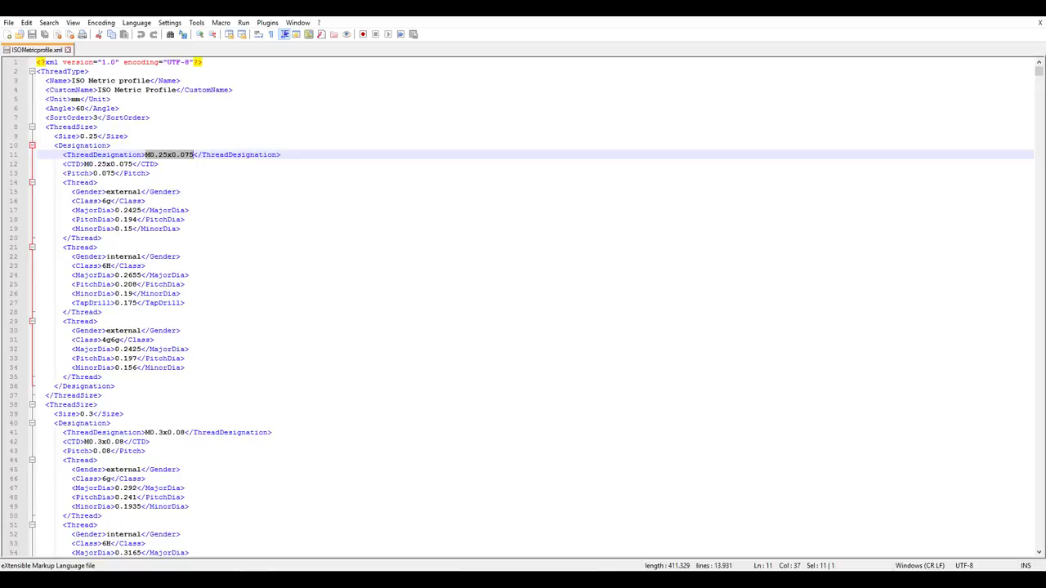
key(alt+Tab)
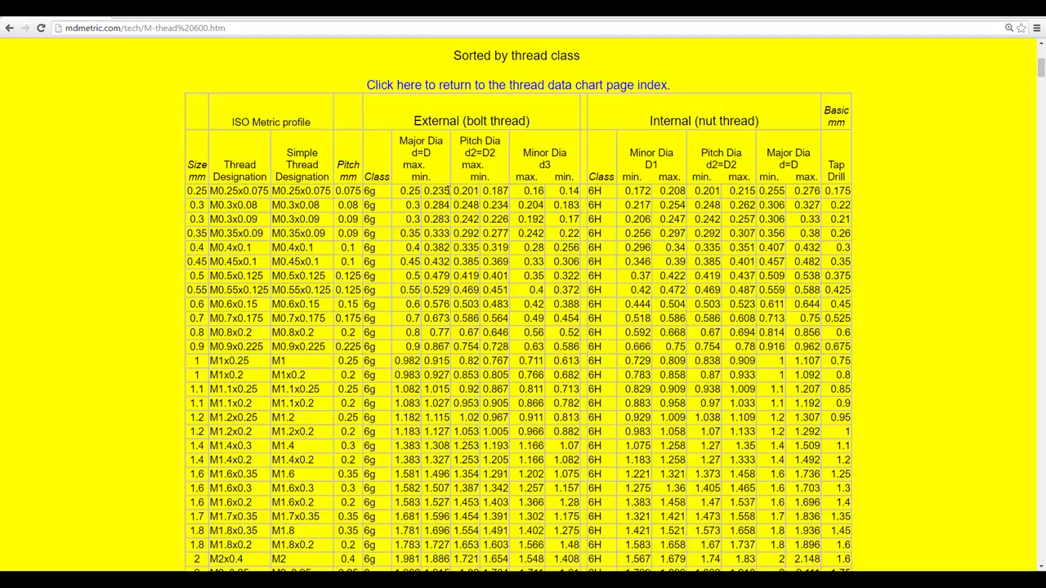
drag(448, 190, 399, 196)
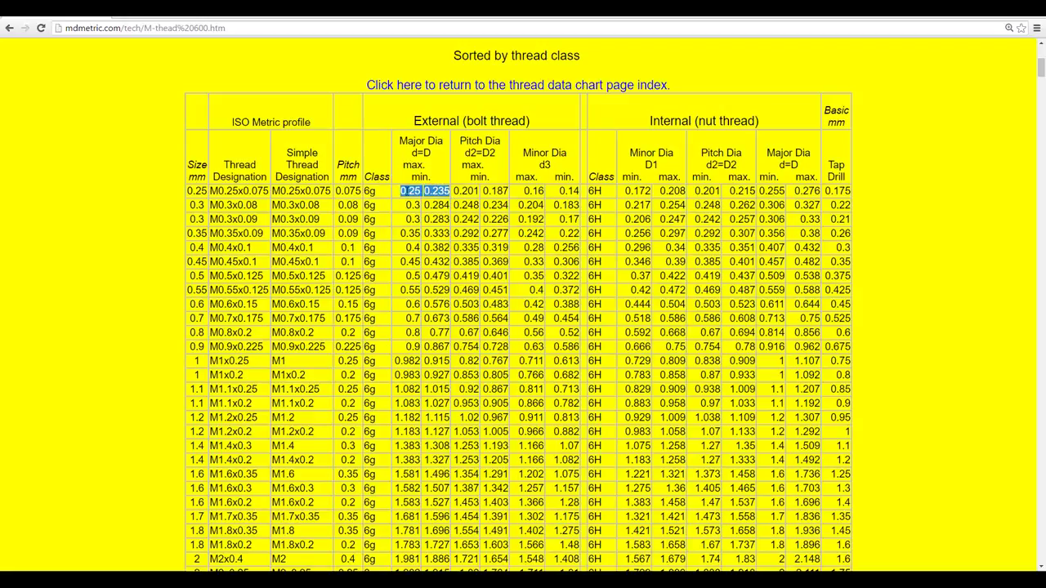
click(427, 189)
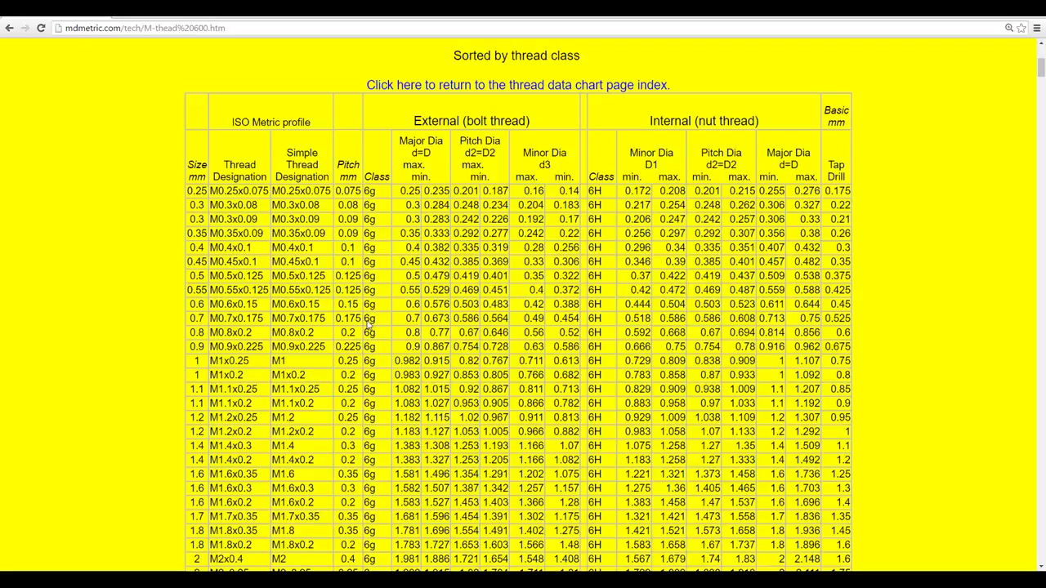
key(alt+Tab)
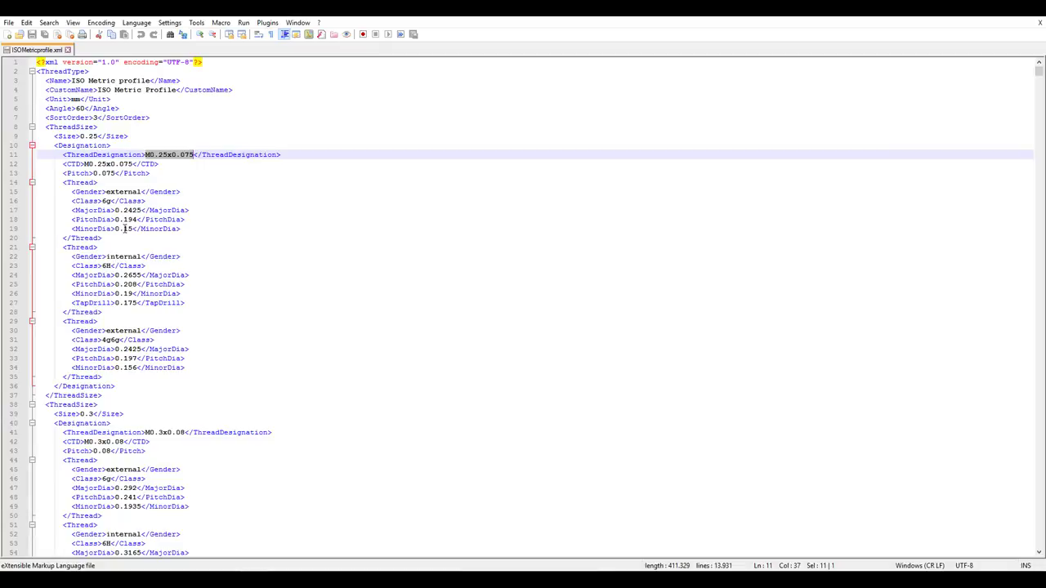
key(alt+Tab)
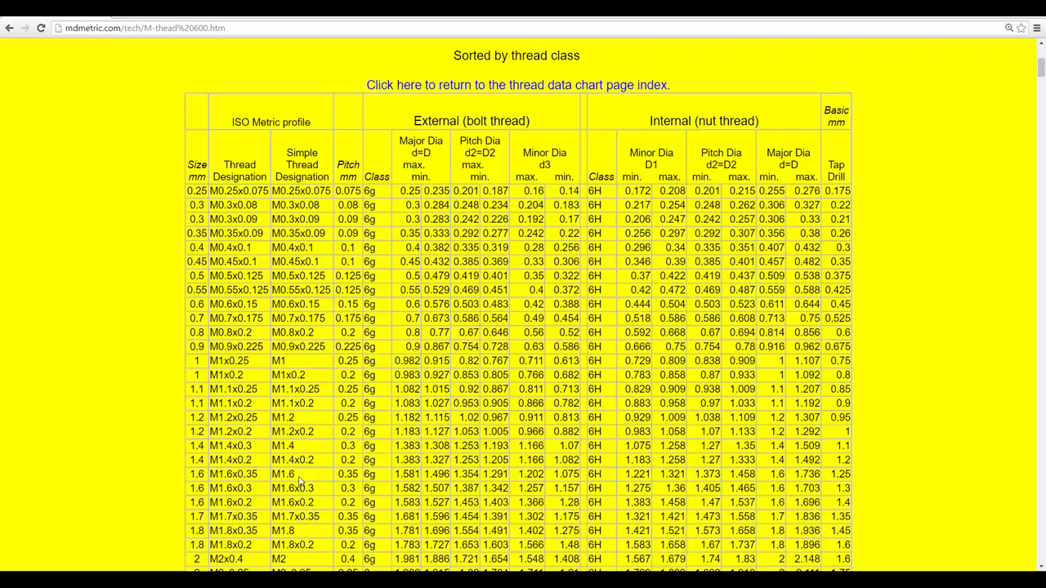
key(alt+Tab)
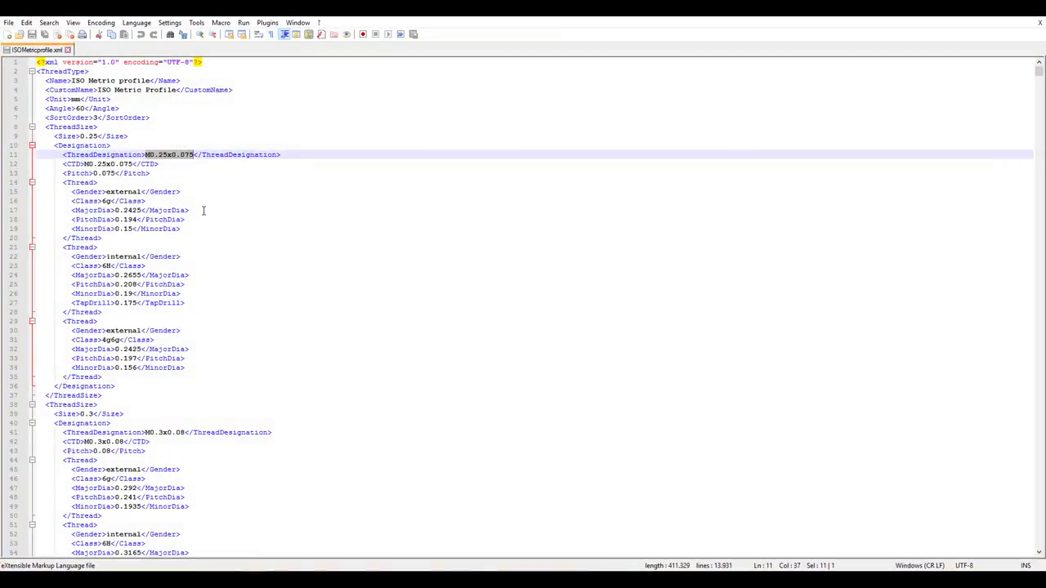
Copy the complete ThreadSize block for size 0.25 and place the insertion point after its closing tag.
click(46, 128)
drag(46, 129, 155, 397)
key(ctrl+c)
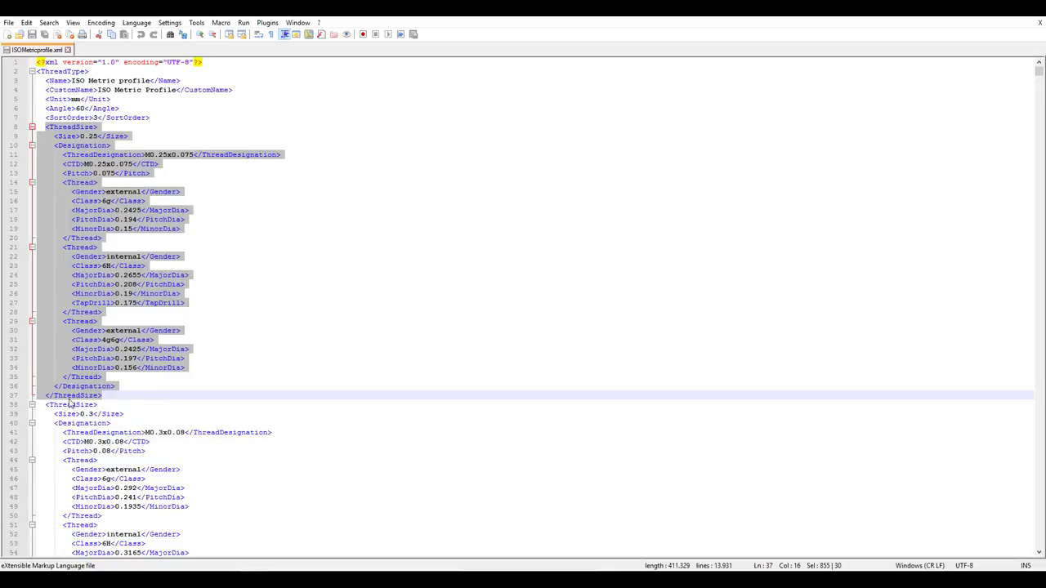
scroll(70, 403, down, 1)
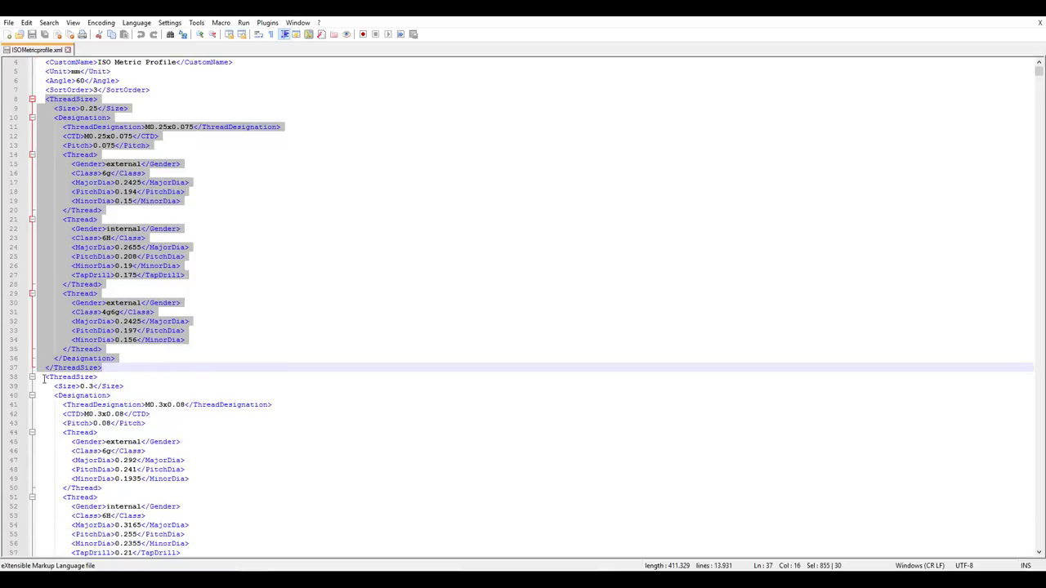
click(113, 369)
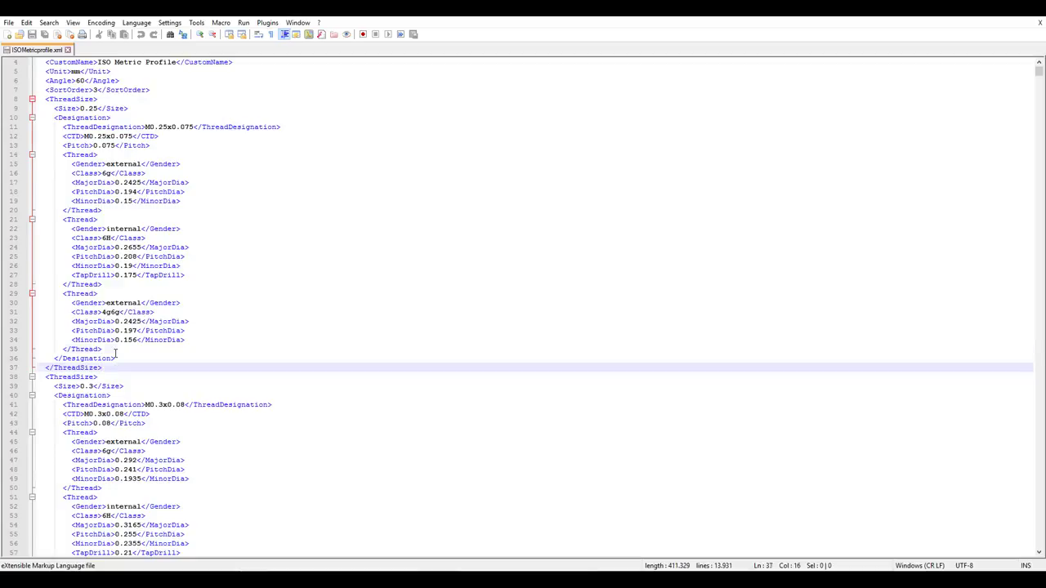
click(114, 352)
click(112, 366)
Return to the ThreadData folder and clear the Read-only attribute in the properties of ISOMetricprofile.xml.
click(1031, 17)
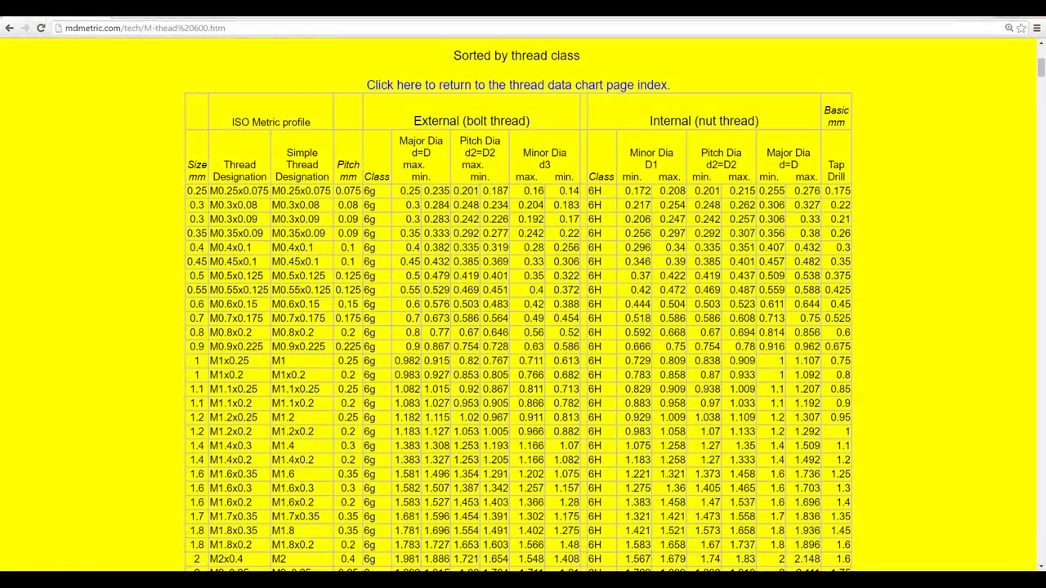
key(alt+Tab)
right_click(379, 372)
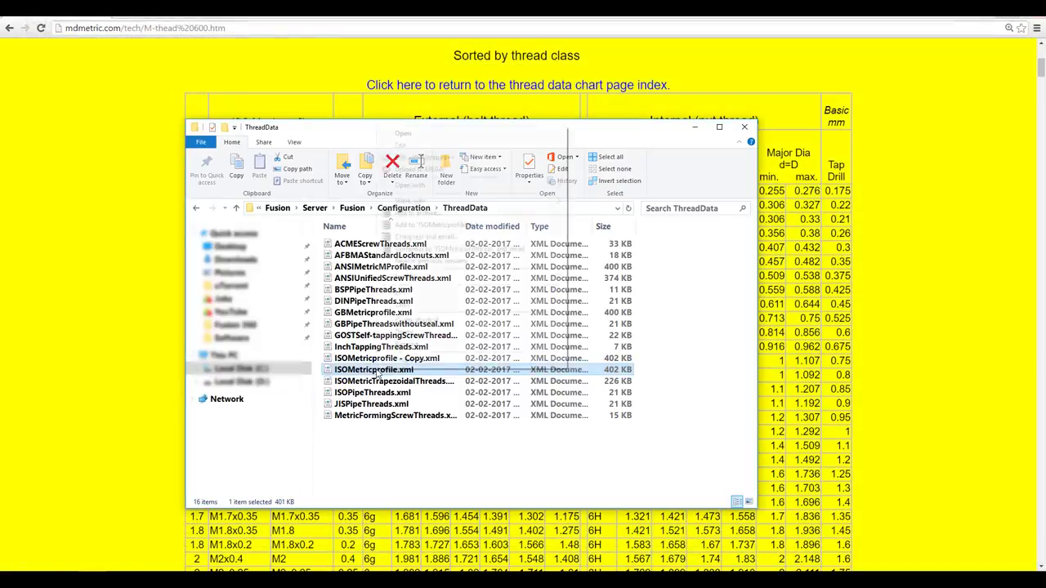
click(392, 363)
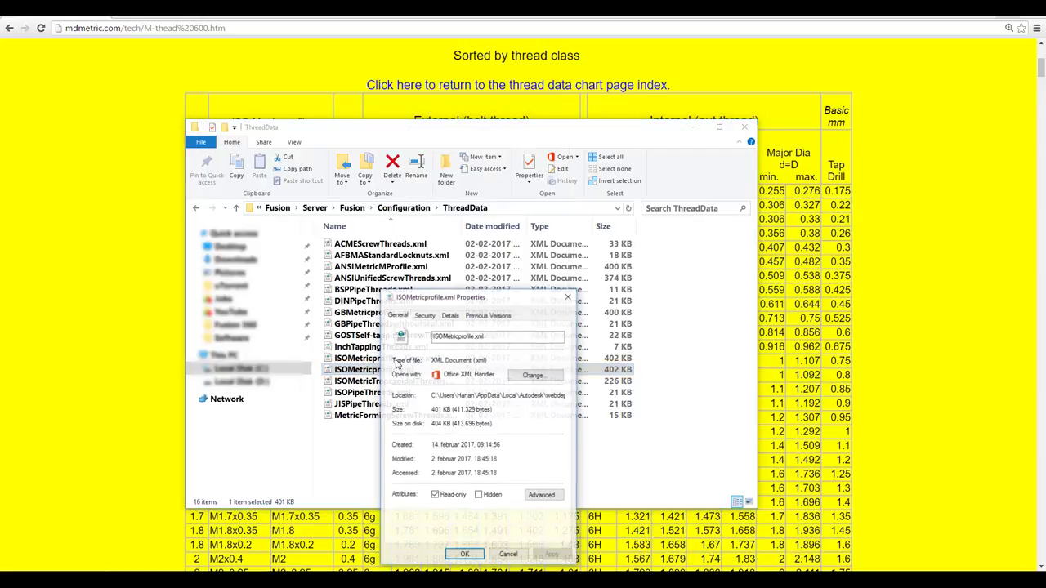
click(436, 494)
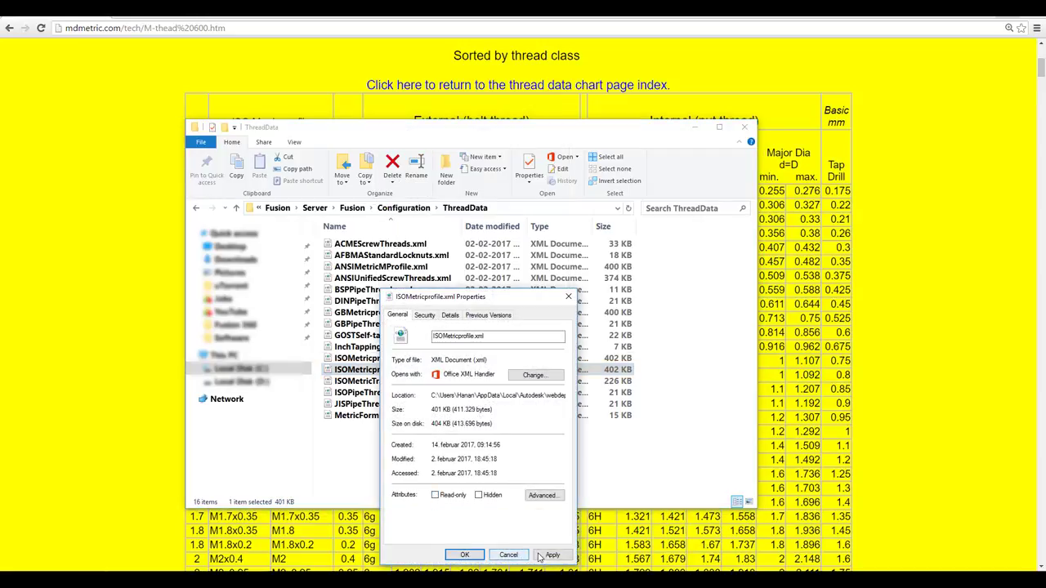
click(551, 556)
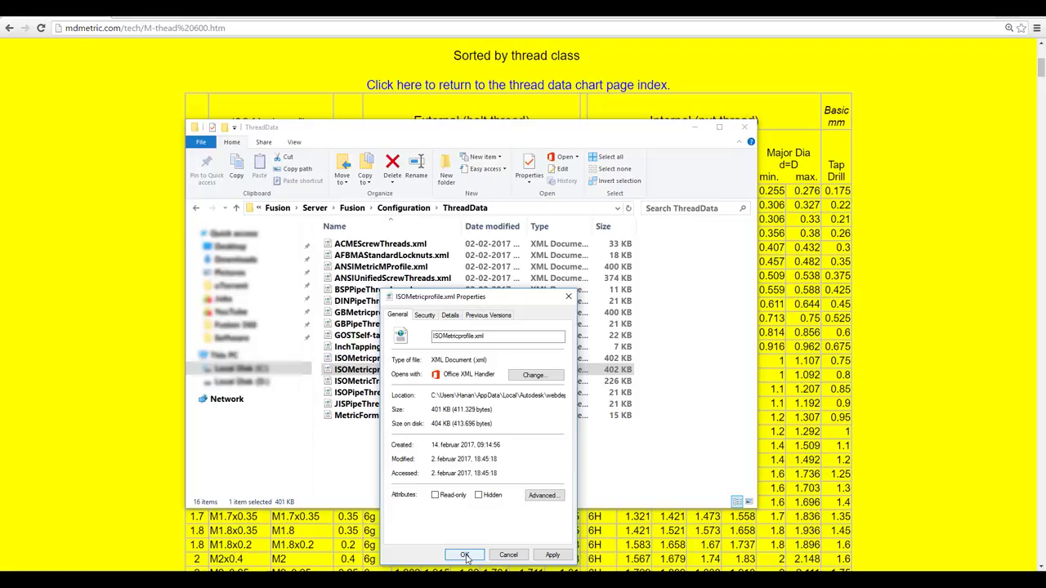
click(464, 555)
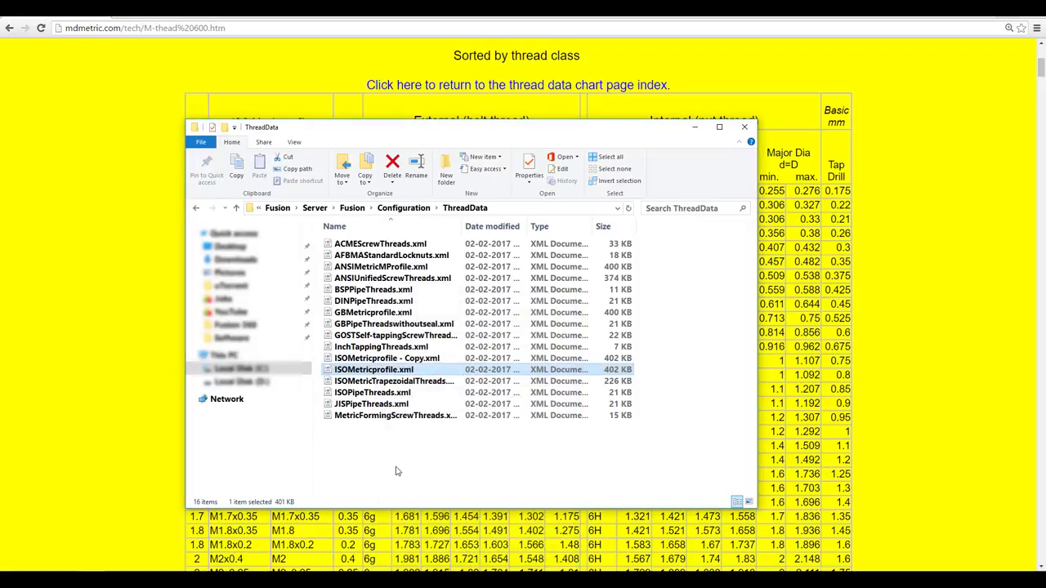
Reopen ISOMetricprofile.xml in Notepad++ and paste the copied ThreadSize block on a new line after the 0.25 block's closing tag.
right_click(392, 373)
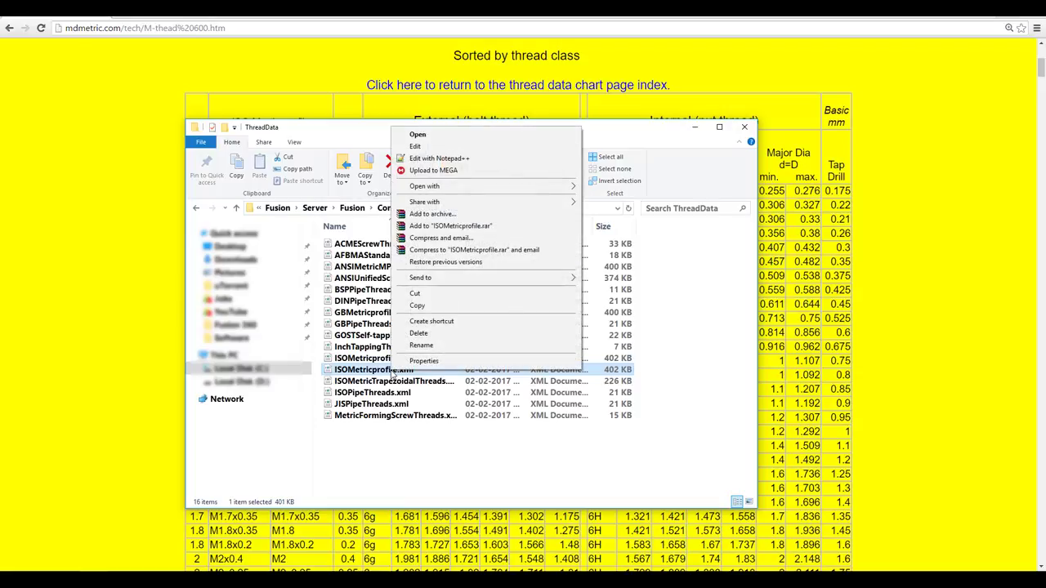
click(465, 159)
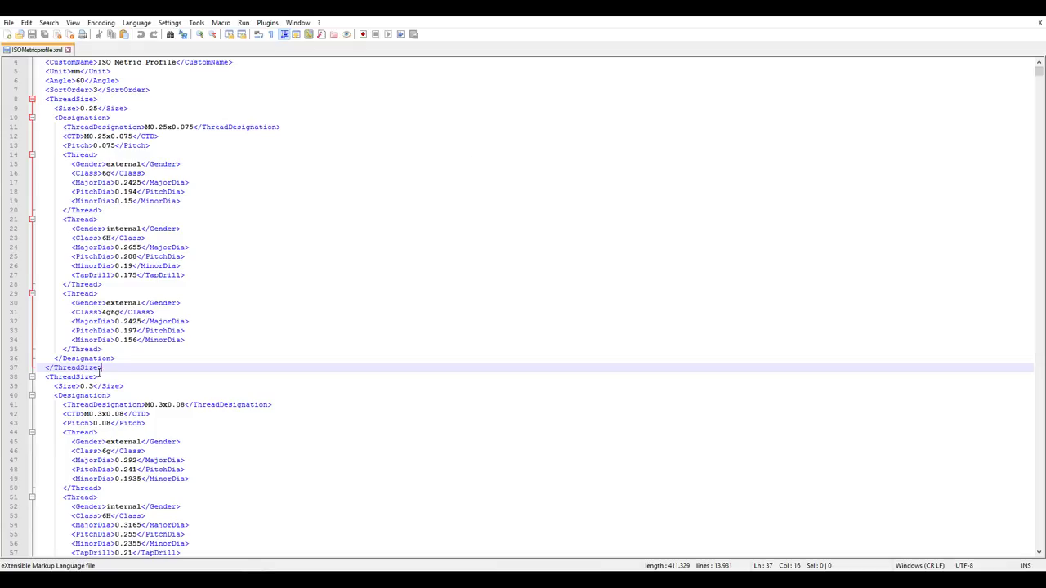
key(Return)
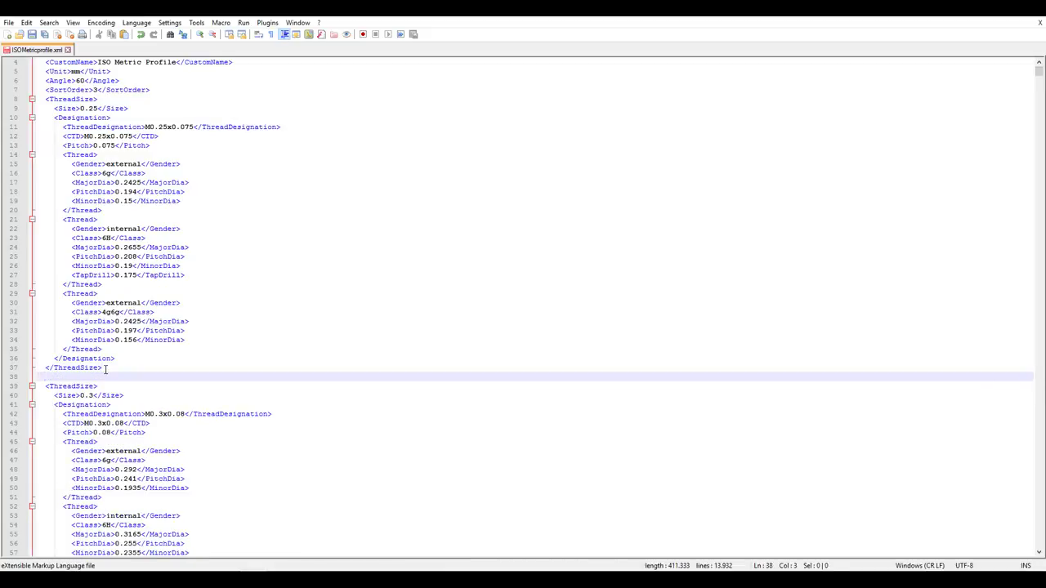
key(Return)
key(Return)
key(Up)
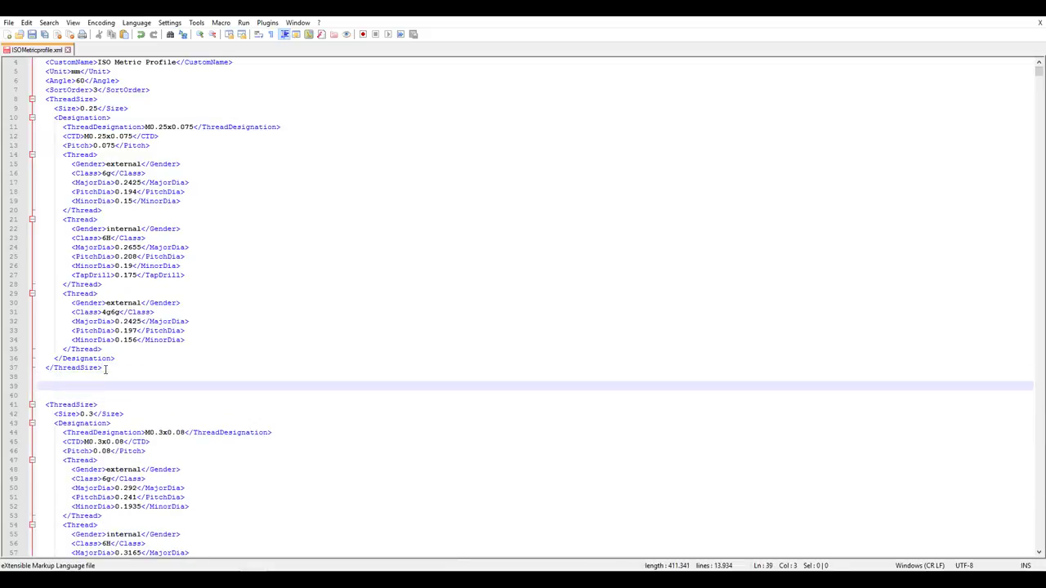
key(ctrl+v)
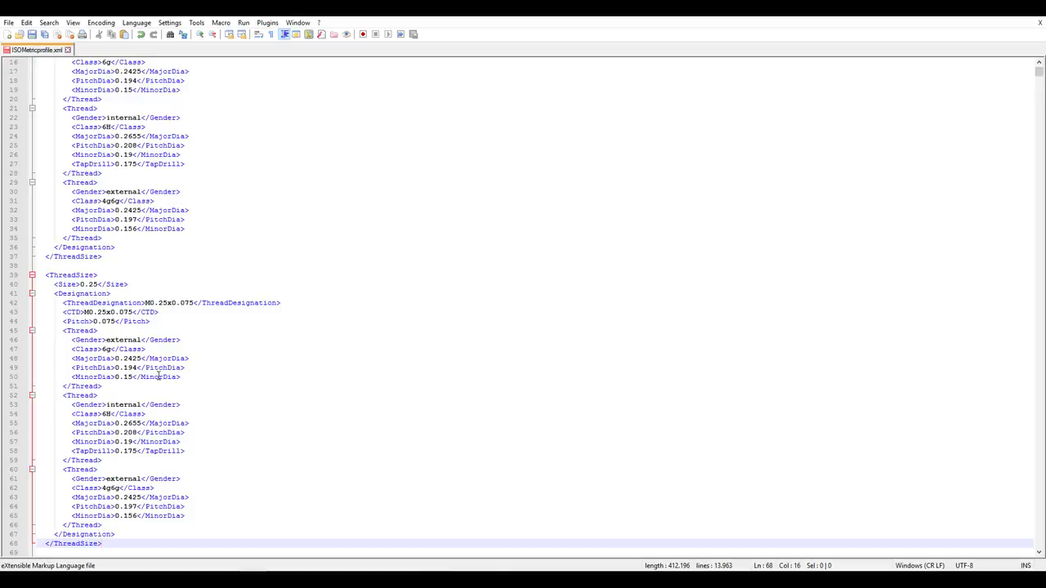
Review the pasted ThreadSize block against the original 0.25 block and check the header lines of the XML file.
scroll(137, 288, up, 3)
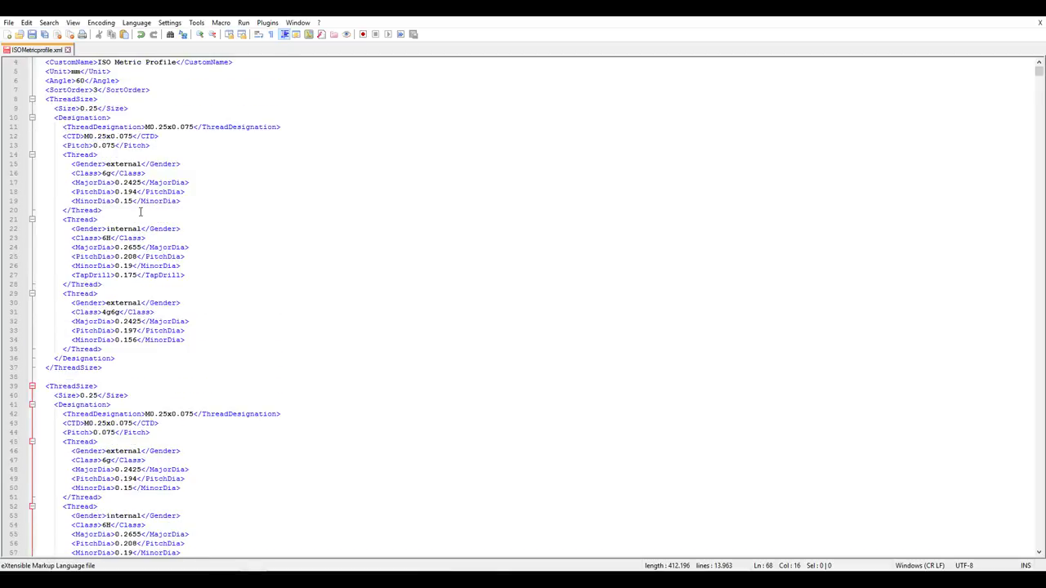
scroll(142, 210, down, 1)
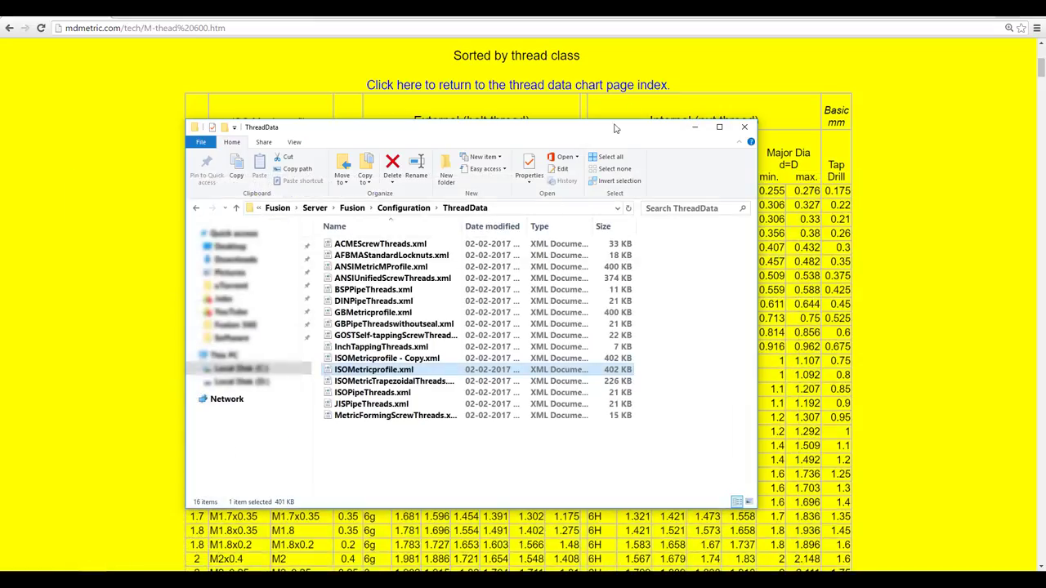
click(693, 128)
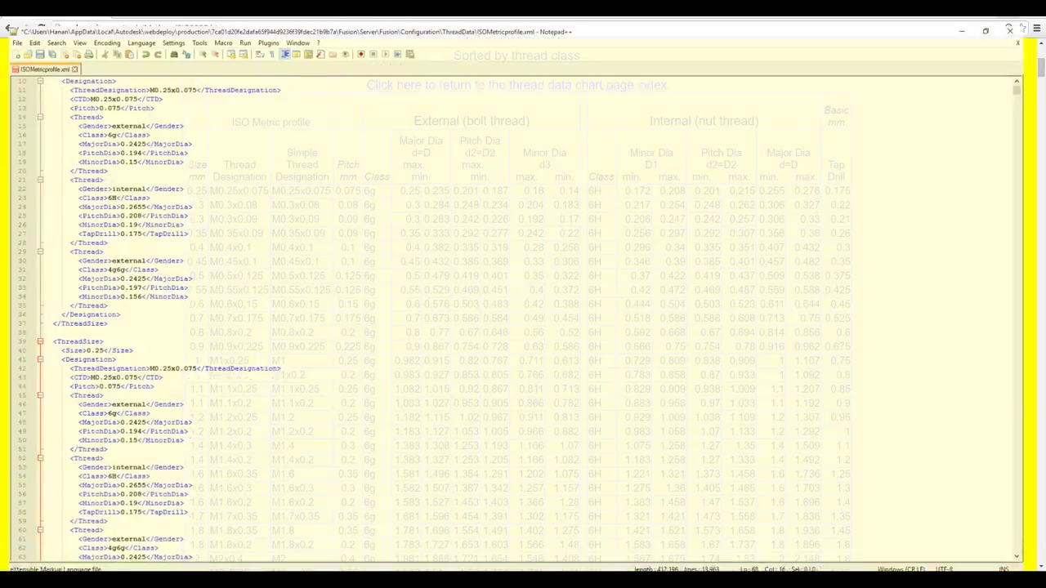
scroll(87, 386, down, 5)
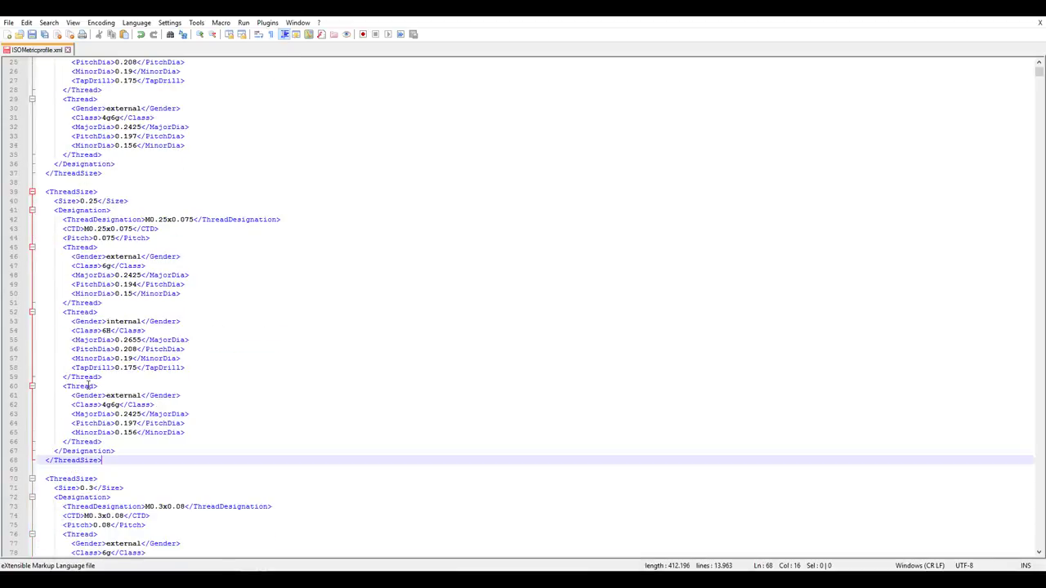
scroll(95, 329, up, 9)
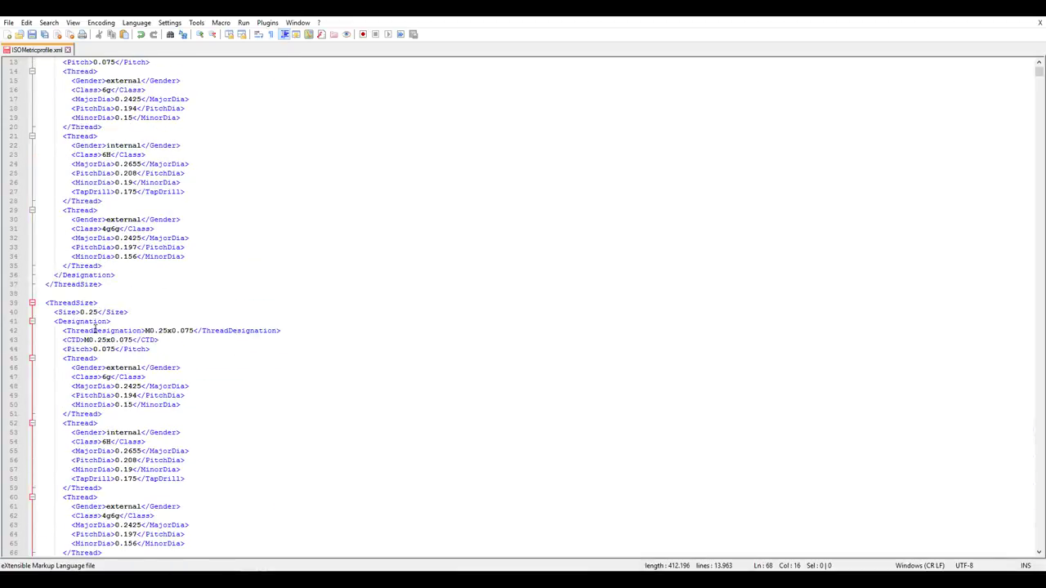
scroll(96, 329, down, 4)
scroll(148, 326, up, 4)
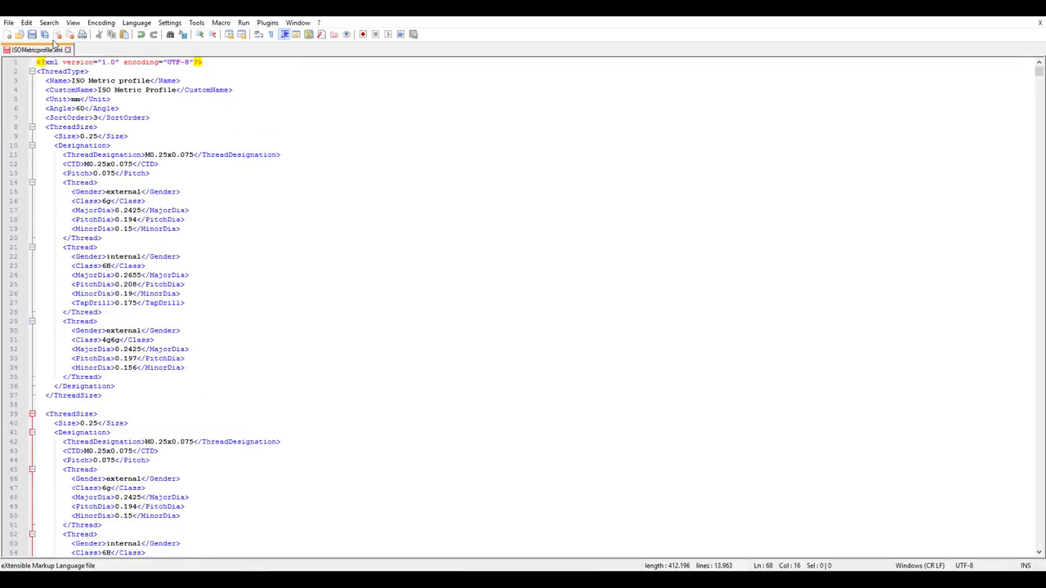
Switch to Fusion 360, start the Thread command and list the available thread types.
key(alt+Tab)
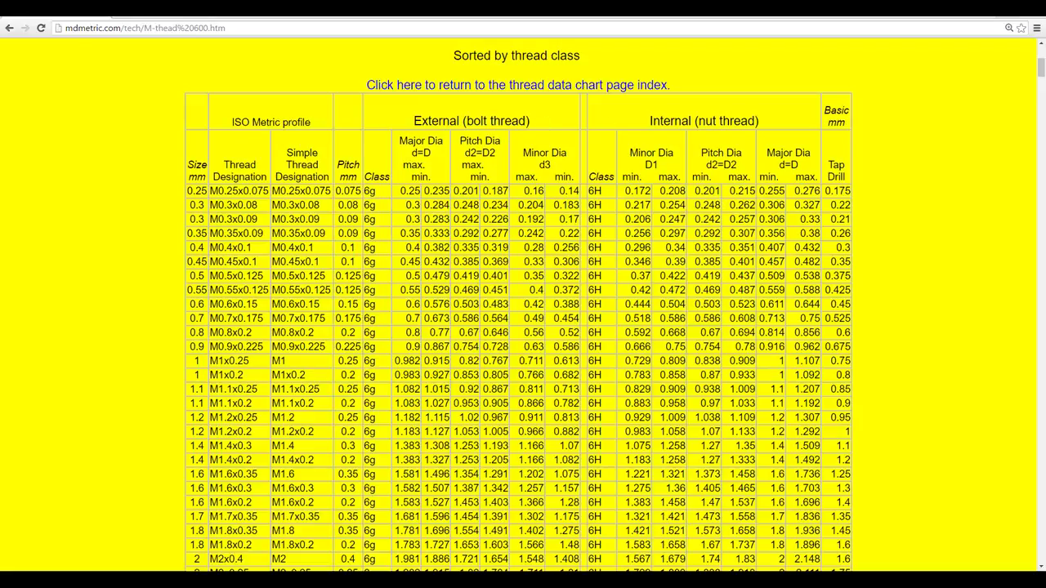
key(alt+Tab)
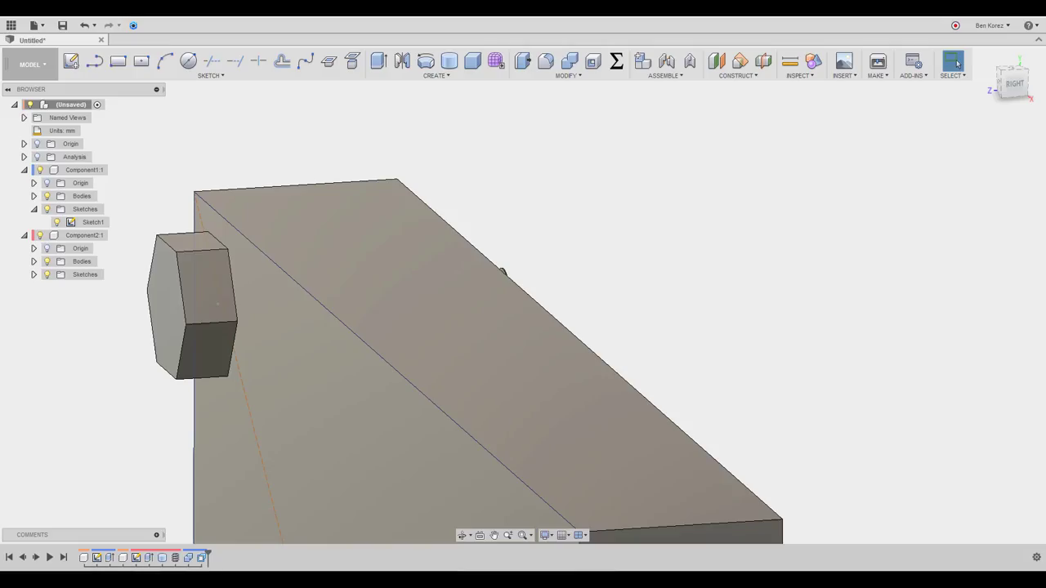
click(570, 77)
click(451, 77)
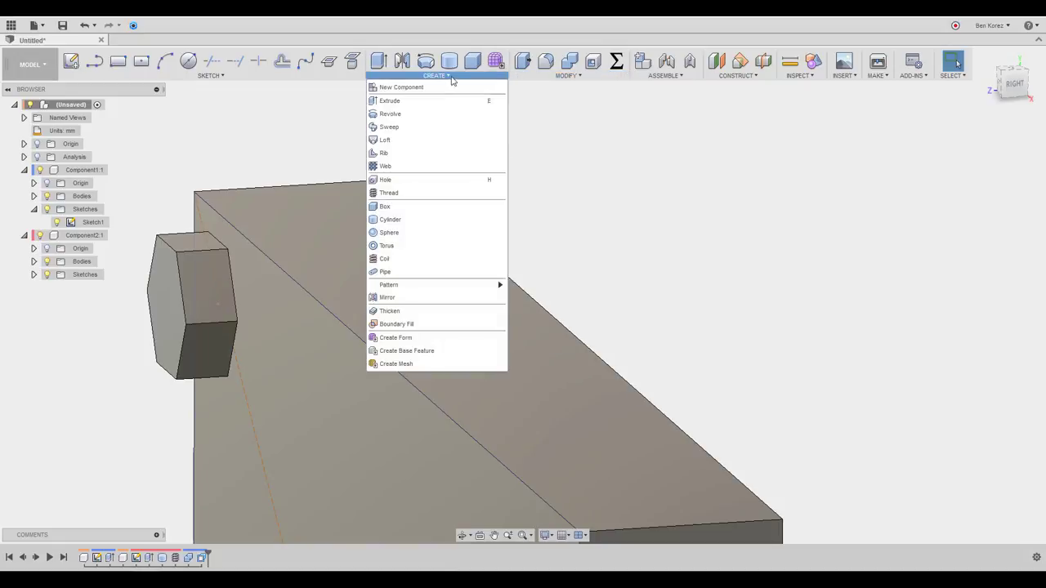
click(416, 193)
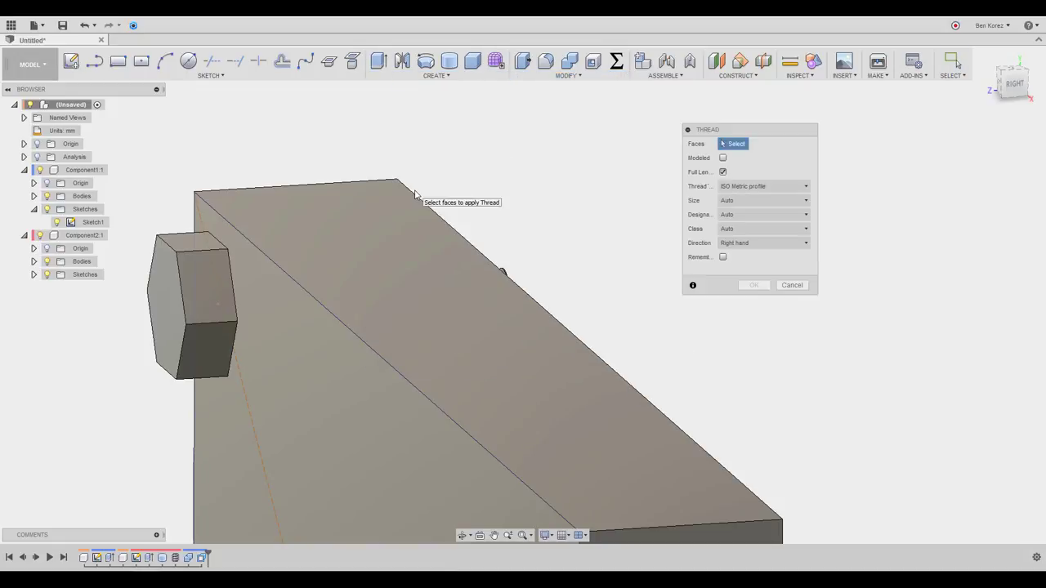
click(750, 187)
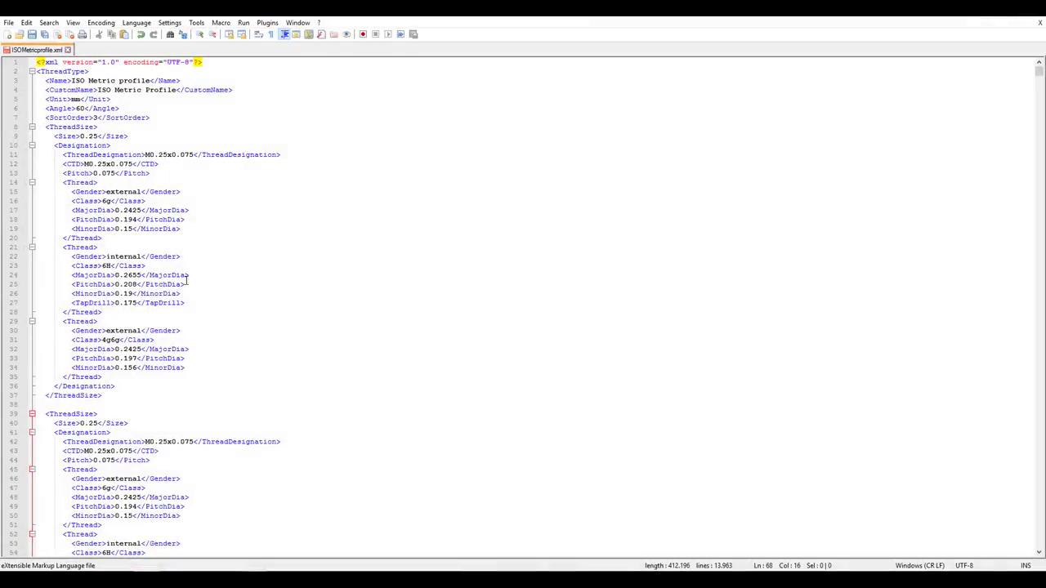
Highlight the CustomName value ISO Metric Profile in the XML file and compare it with Fusion's list of thread types.
drag(73, 80, 178, 91)
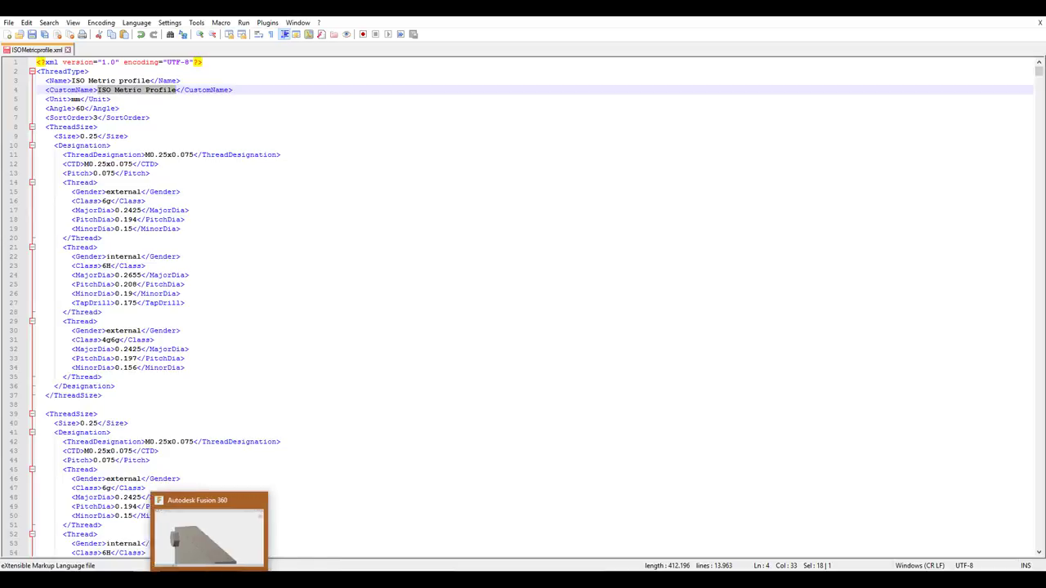
click(166, 570)
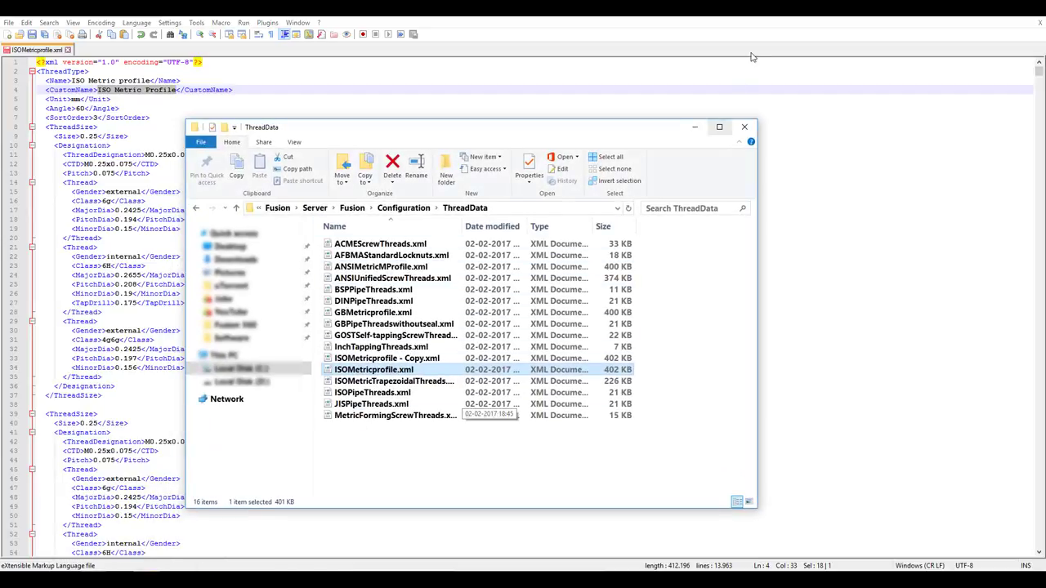
click(694, 127)
click(174, 569)
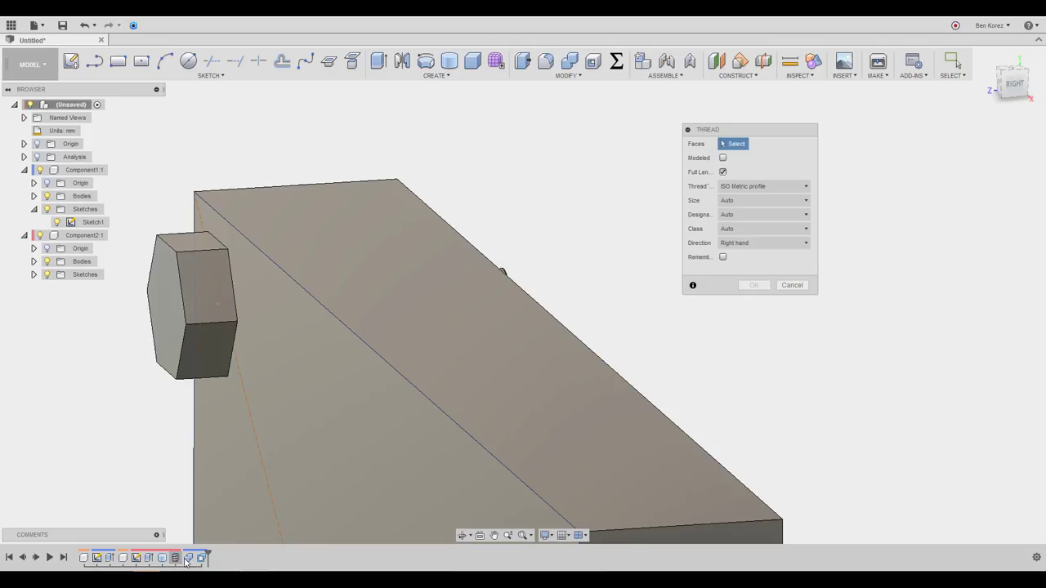
click(748, 187)
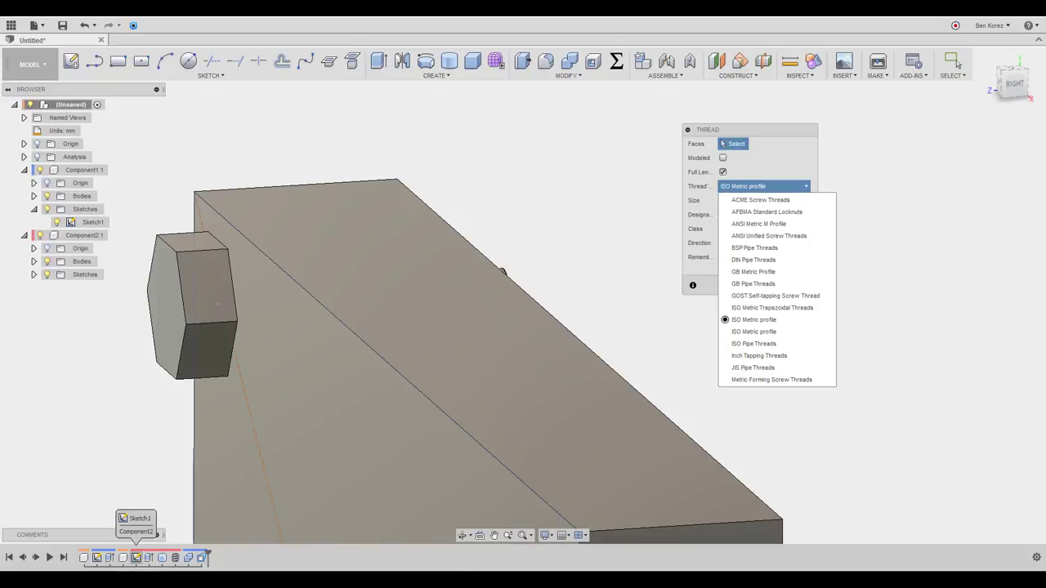
Check ISOMetricprofile - Copy.xml in the ThreadData folder, then inspect the Thread command's size options in Fusion and cancel it.
click(130, 554)
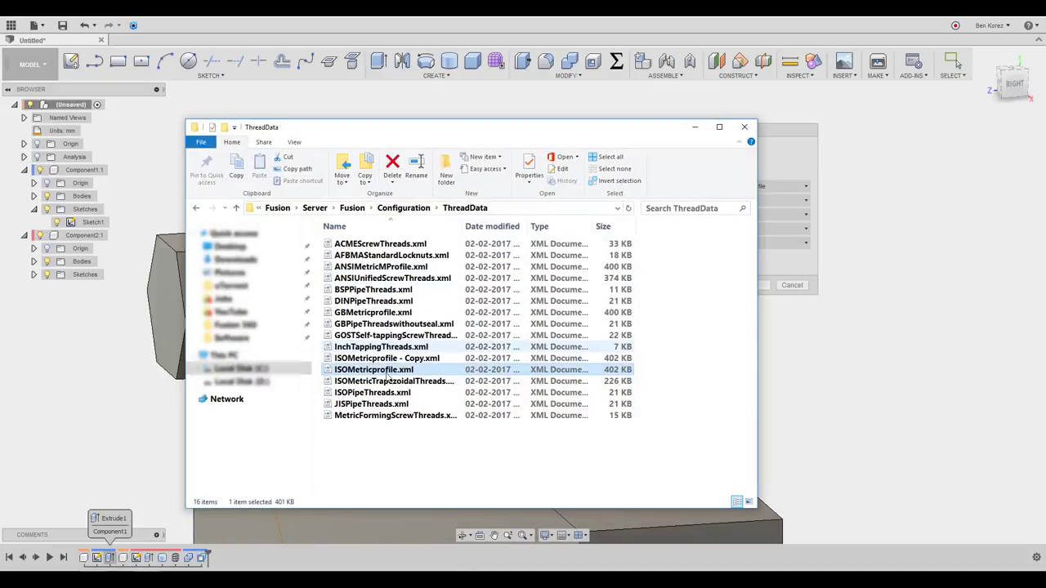
click(393, 360)
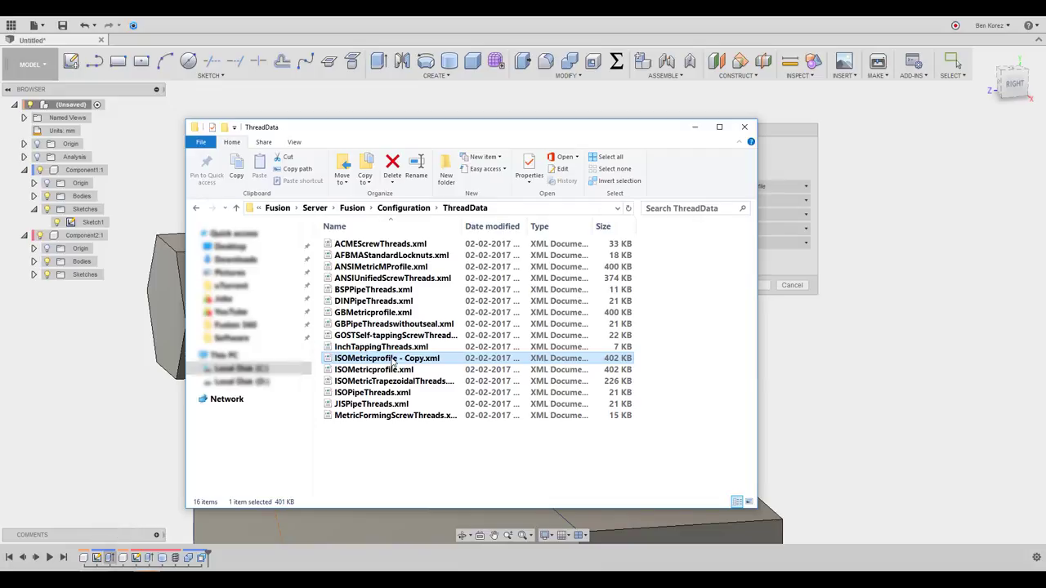
click(696, 132)
drag(731, 133, 704, 114)
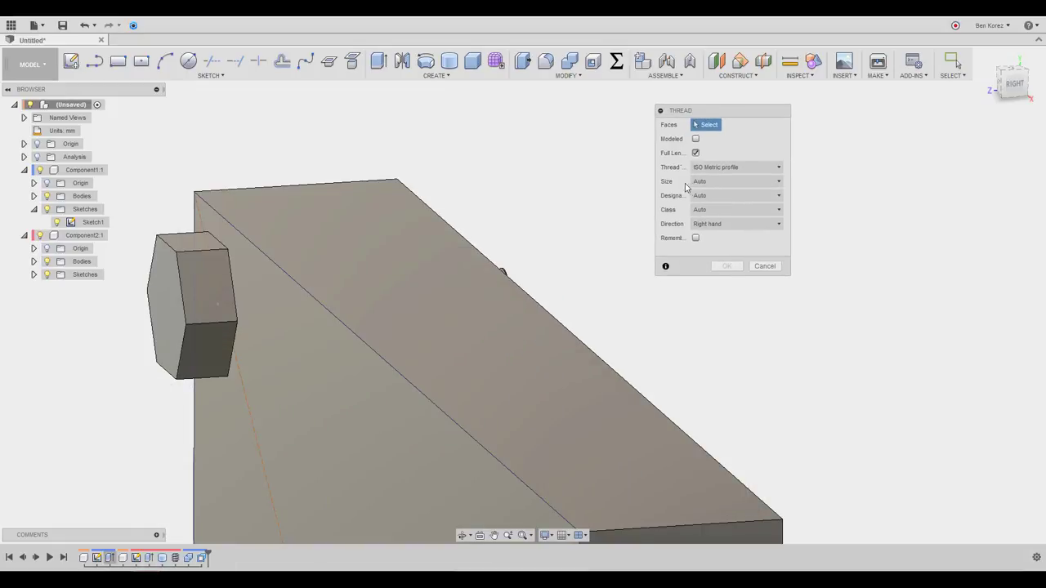
click(725, 196)
click(717, 208)
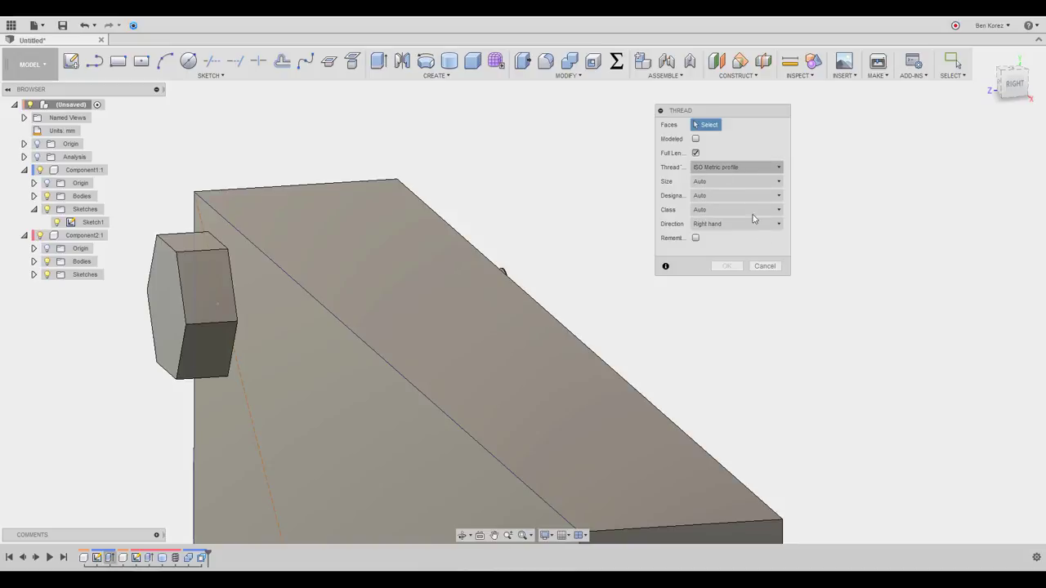
click(765, 265)
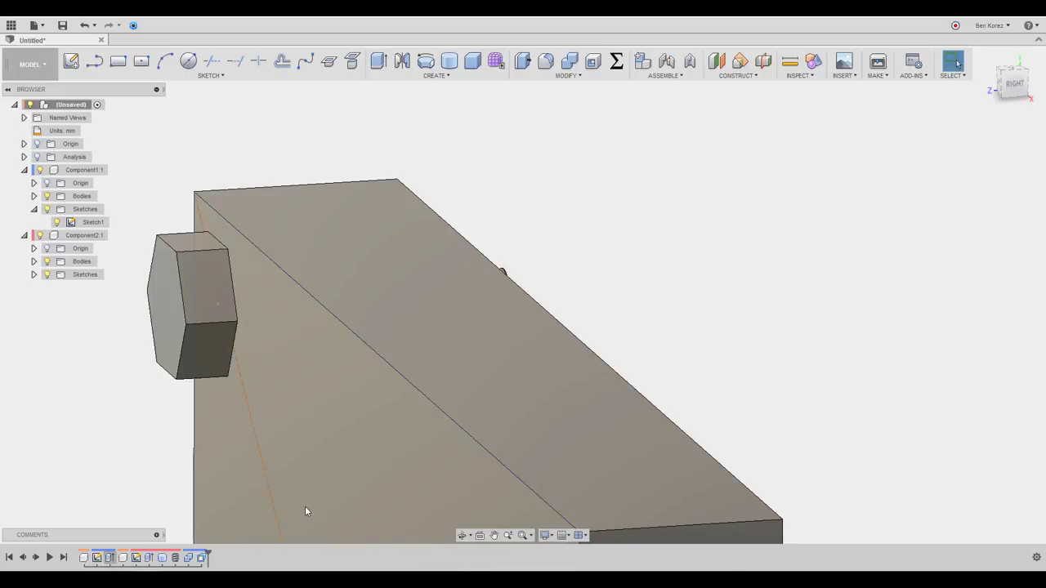
Open the bolt's existing thread feature for editing, examine its designation options and close it without changes.
double_click(175, 559)
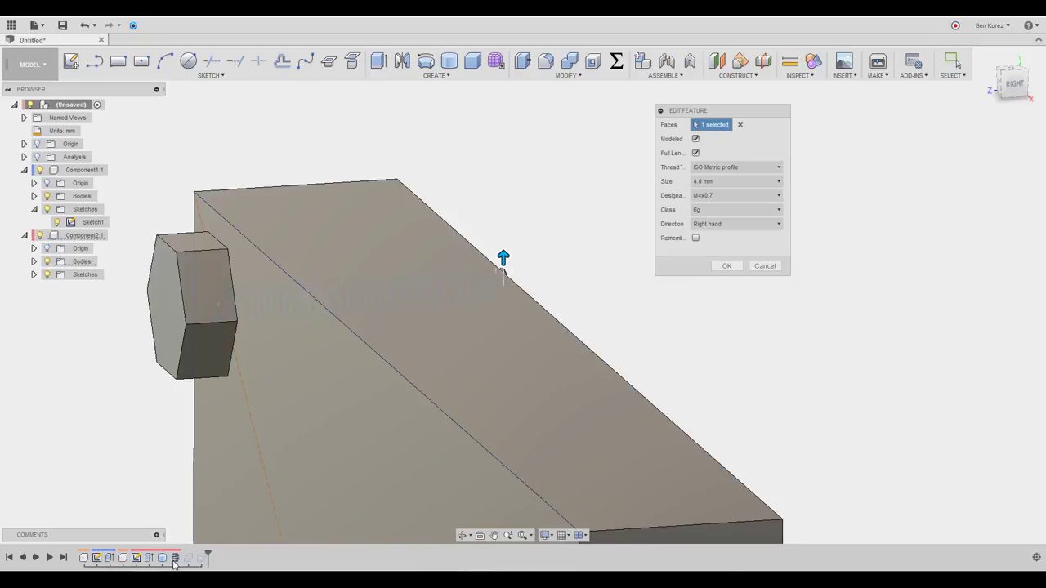
click(694, 196)
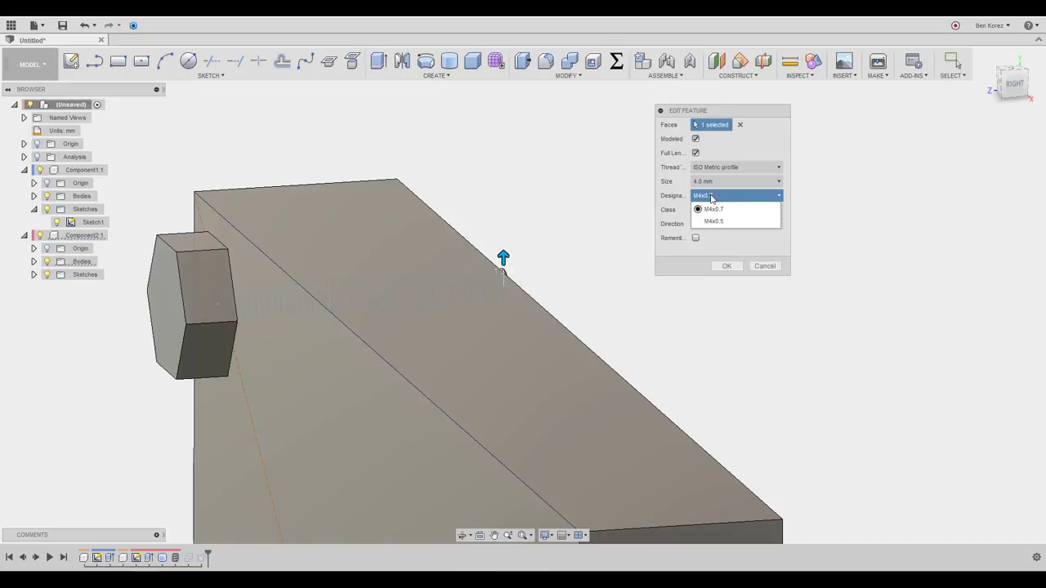
click(765, 265)
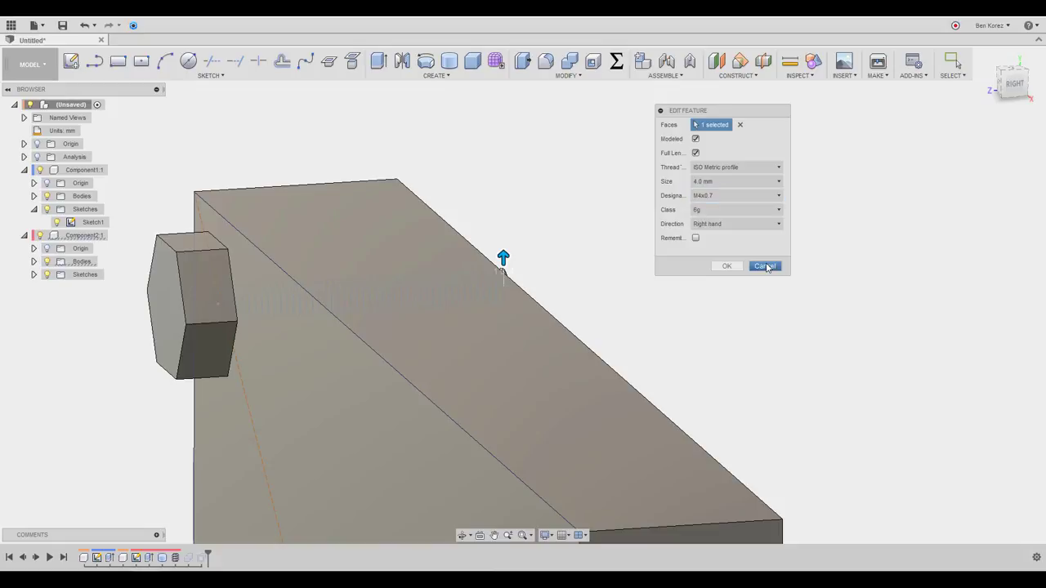
click(765, 266)
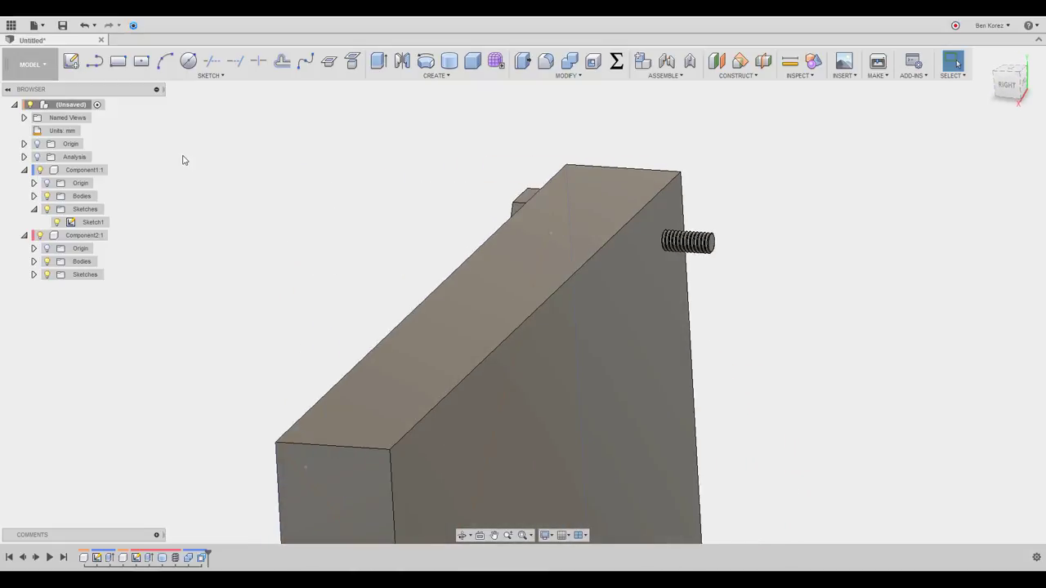
Create a new design and add a new component to it.
click(34, 25)
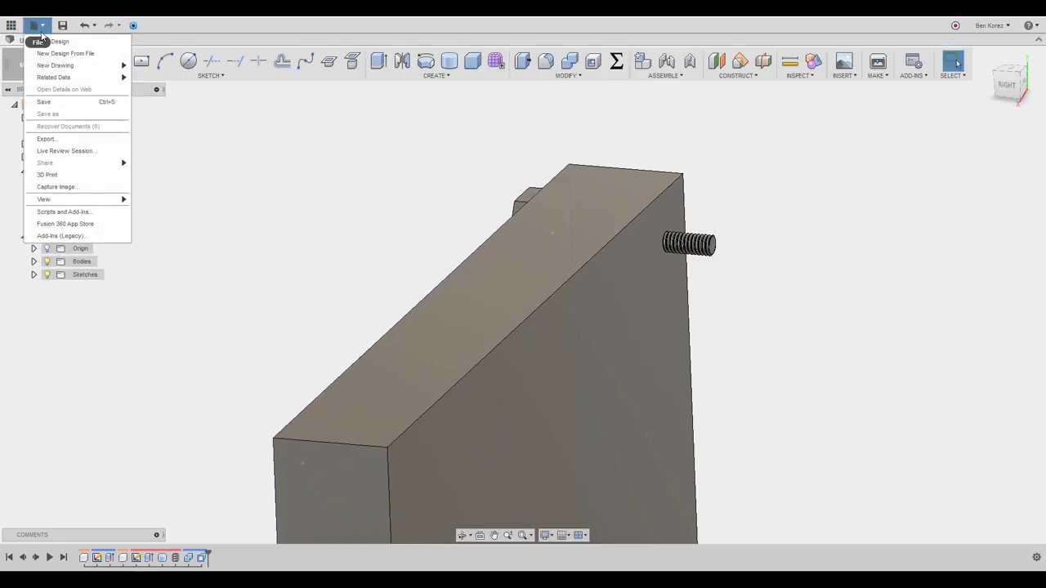
click(50, 42)
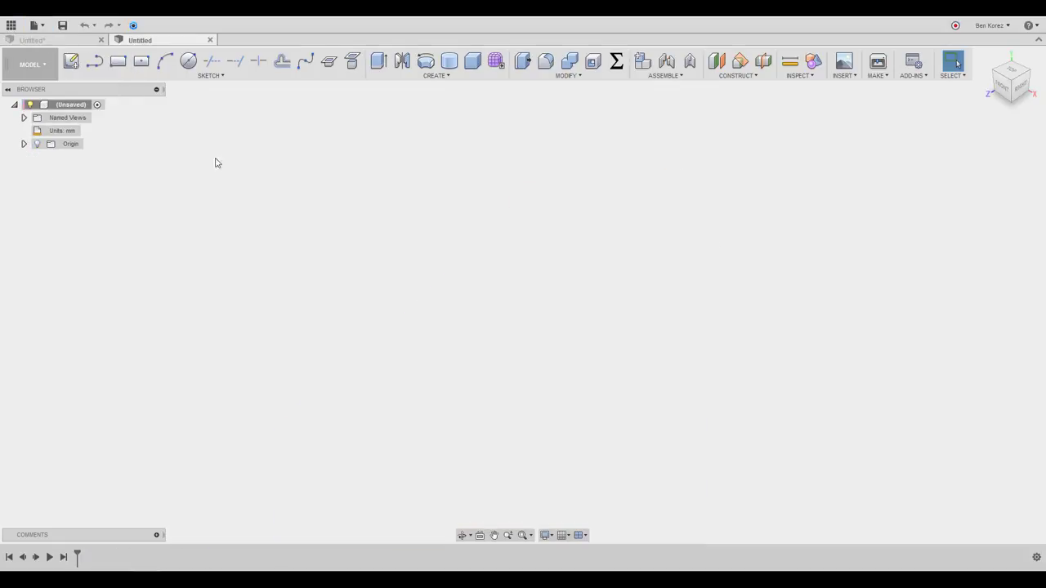
click(113, 108)
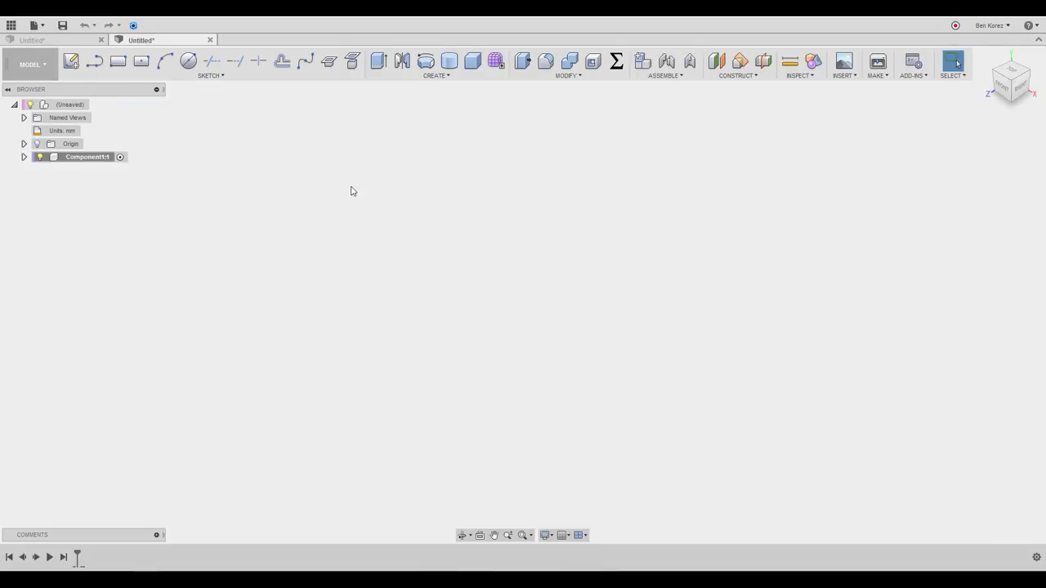
Create a 40 mm diameter, 100 mm long cylinder as a new body, centred at the origin on the YZ plane.
key(c)
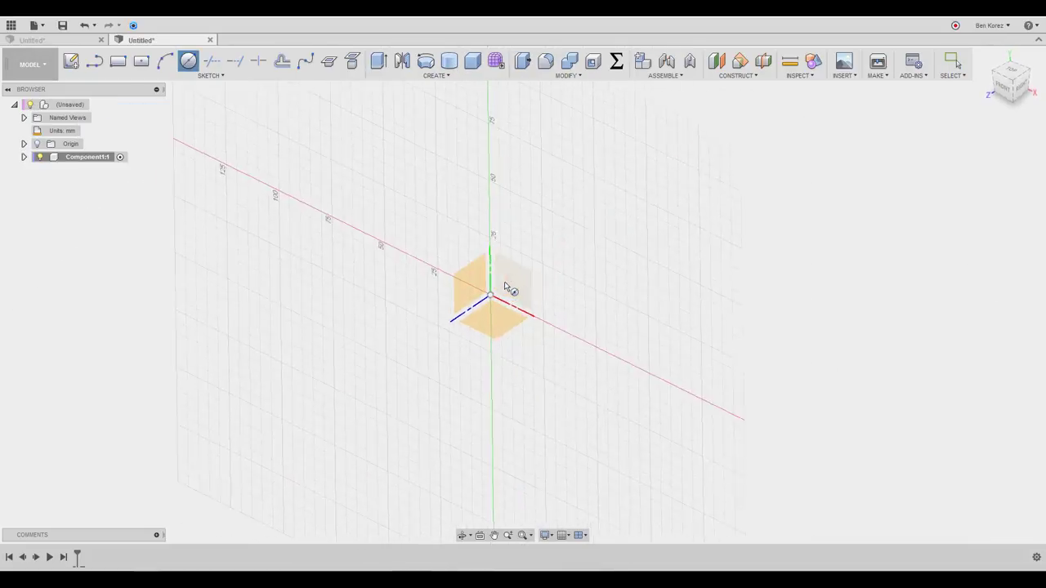
click(456, 284)
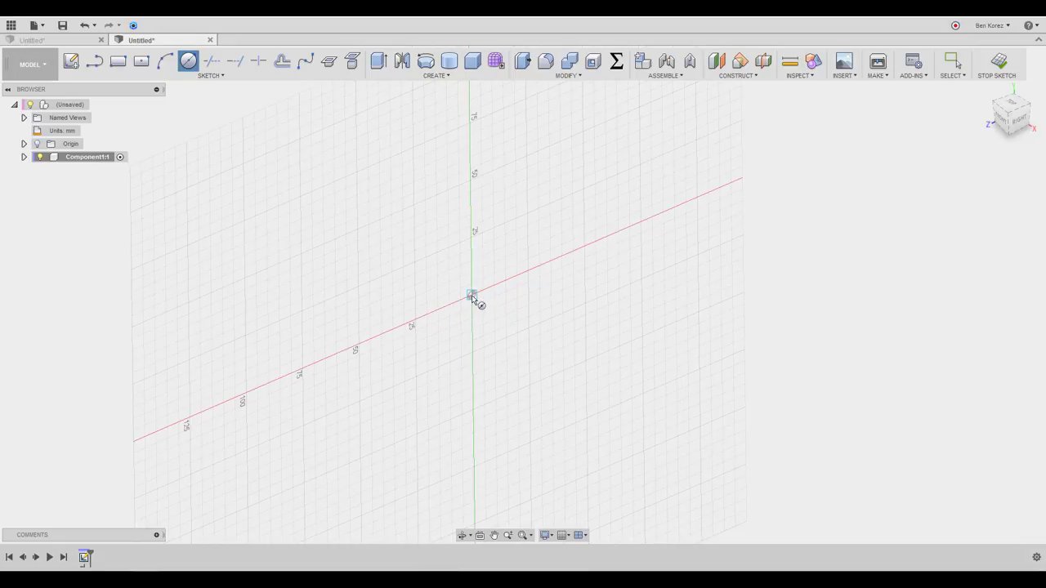
click(473, 296)
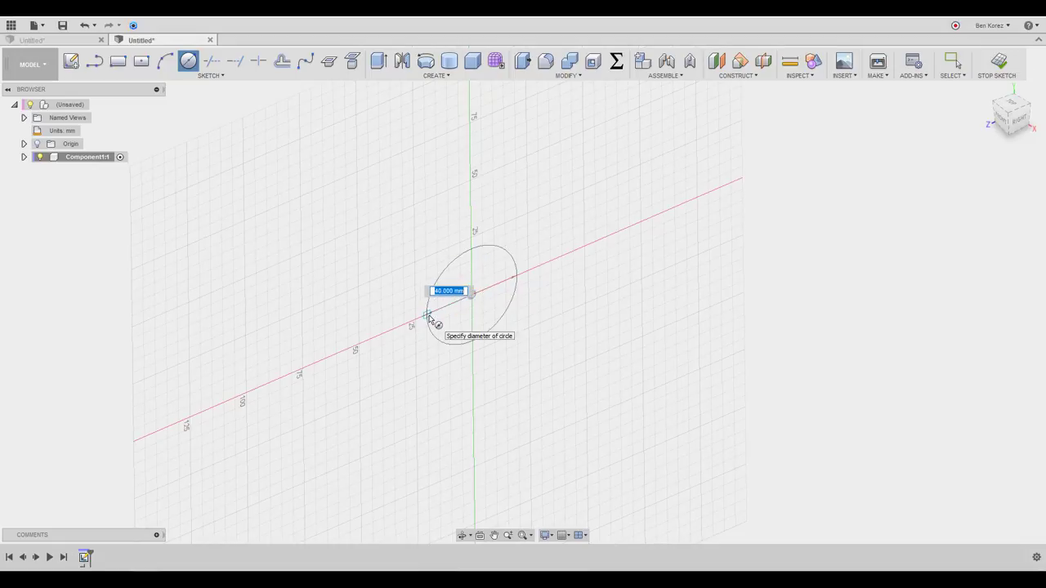
click(429, 317)
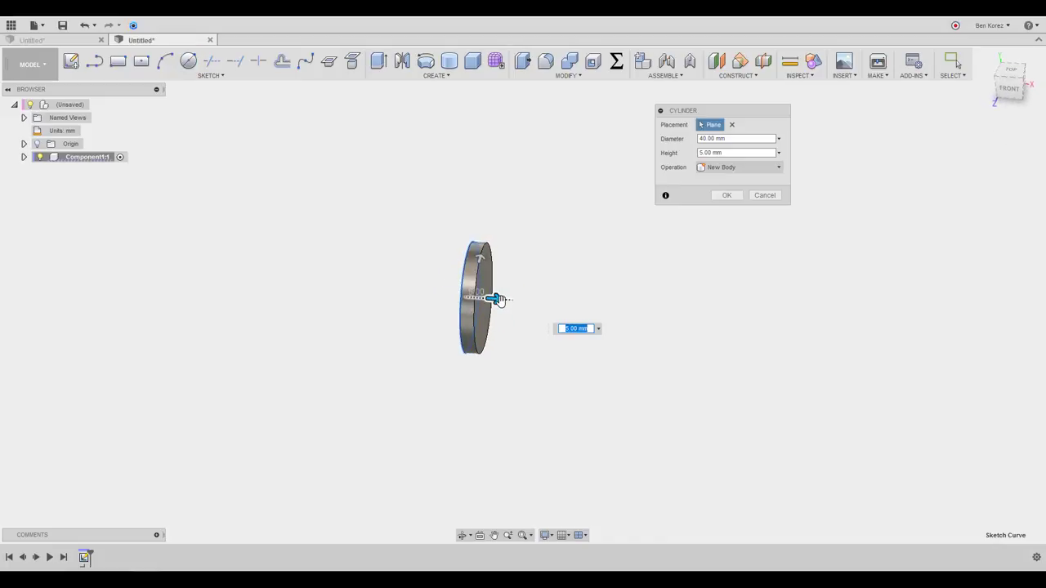
drag(498, 300, 852, 332)
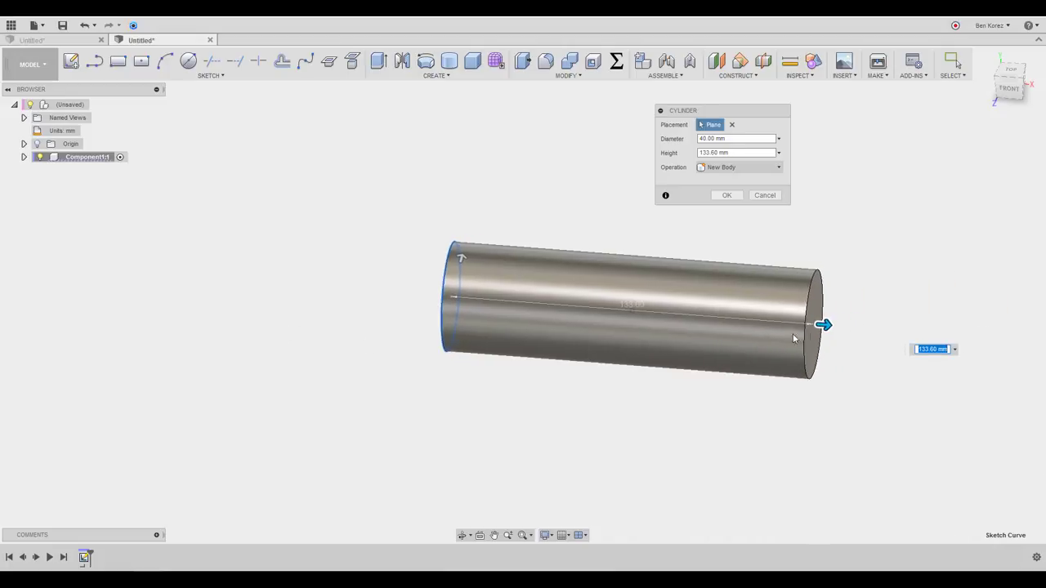
drag(808, 324, 735, 318)
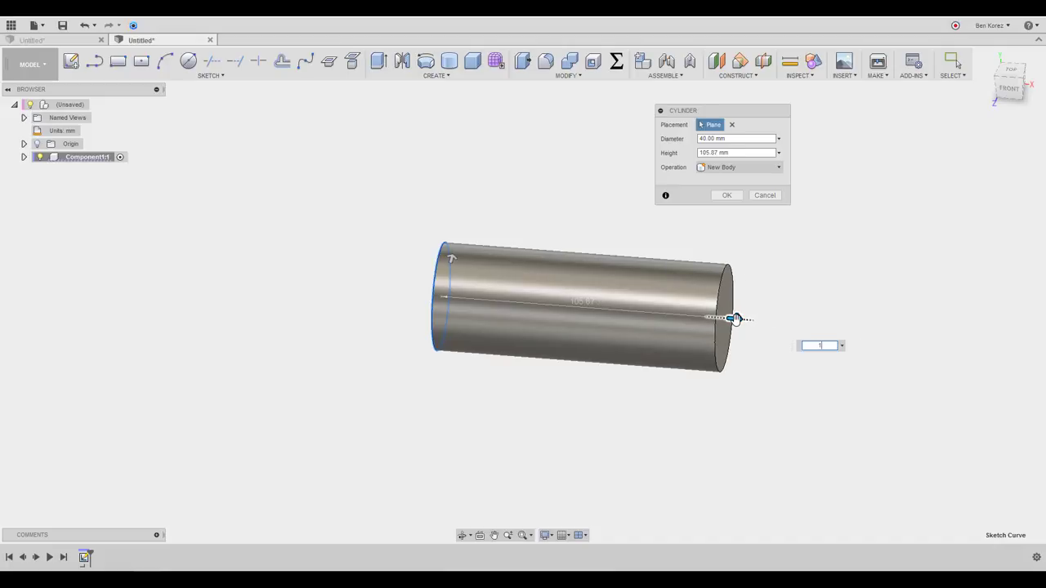
text(100)
key(Return)
click(729, 199)
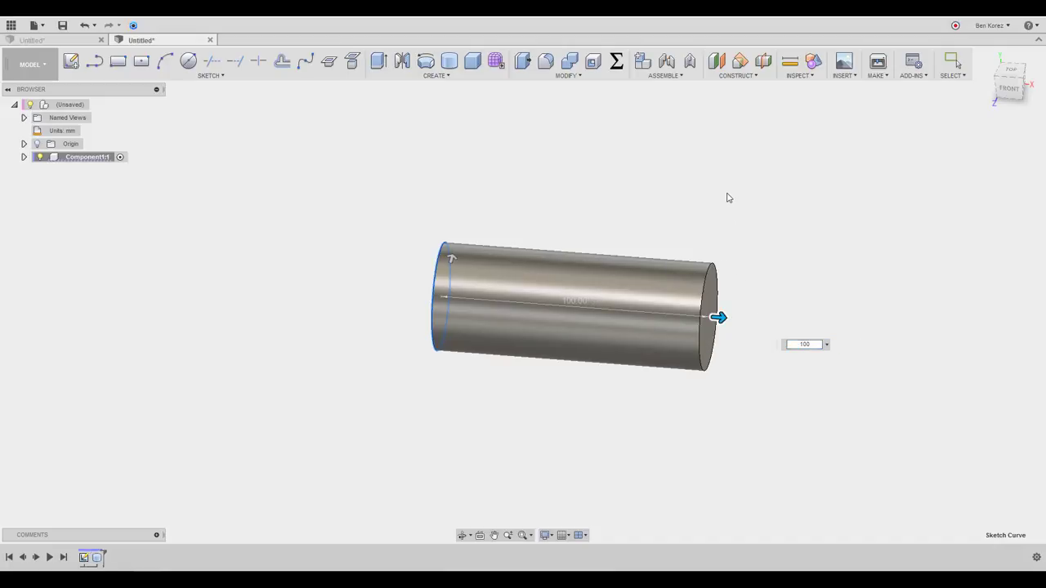
Offset the cylinder's end face at the origin outward by 100 mm.
click(523, 62)
click(494, 317)
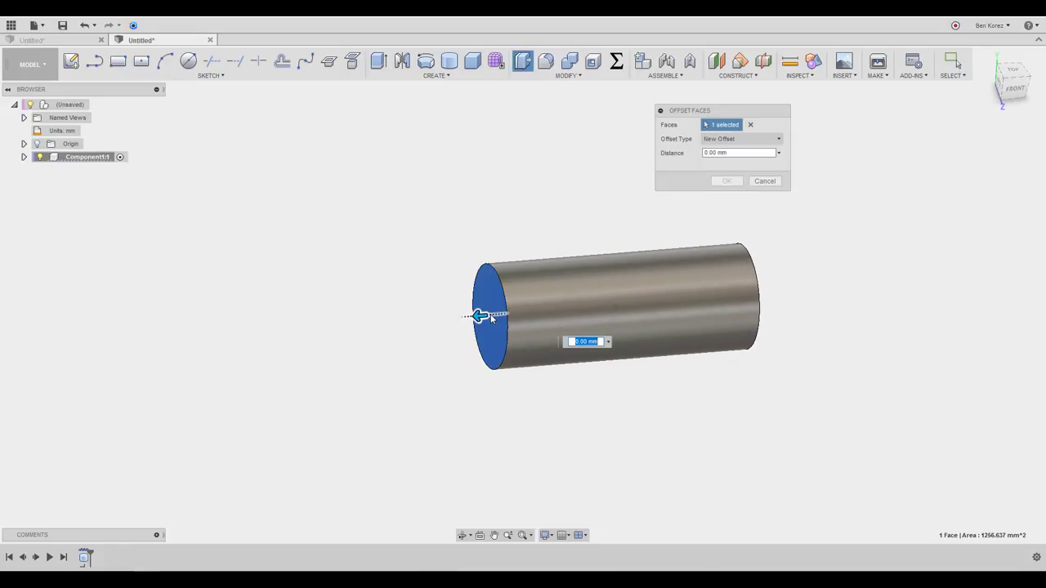
text(100)
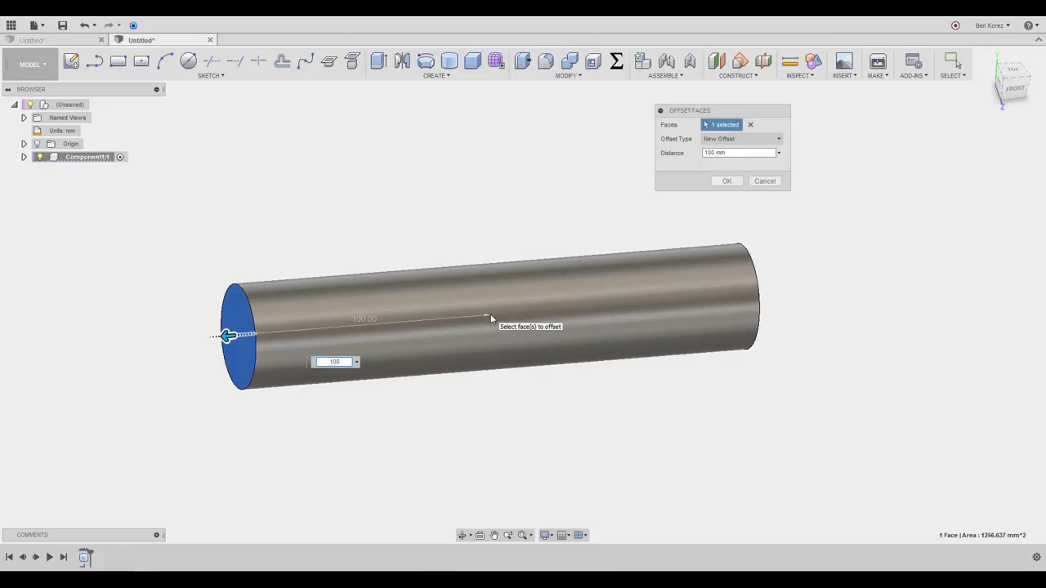
click(726, 181)
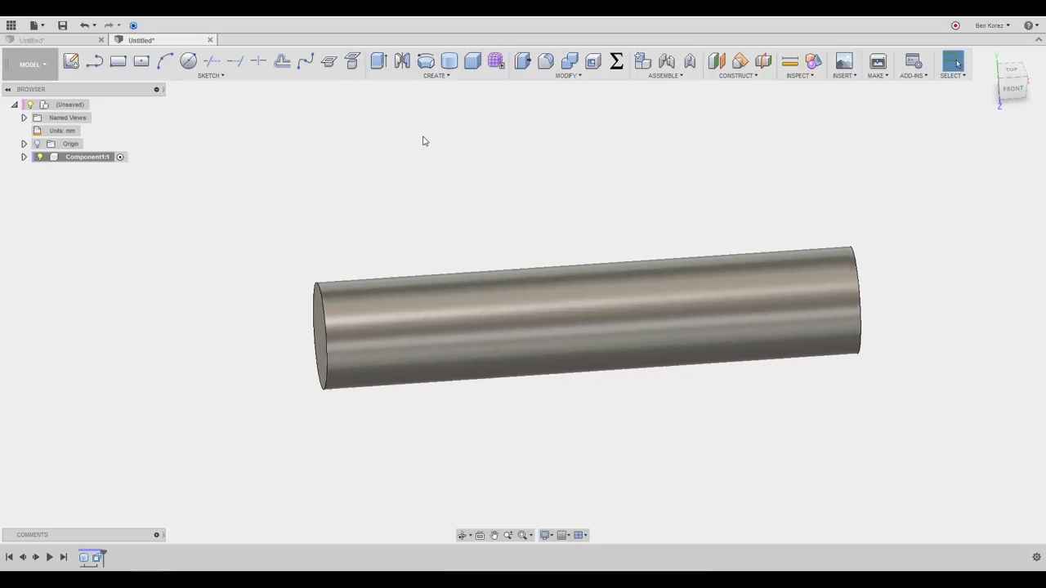
Join a concentric 20 mm diameter cylinder, about 19.3 mm long, to the end face of the large cylinder.
key(c)
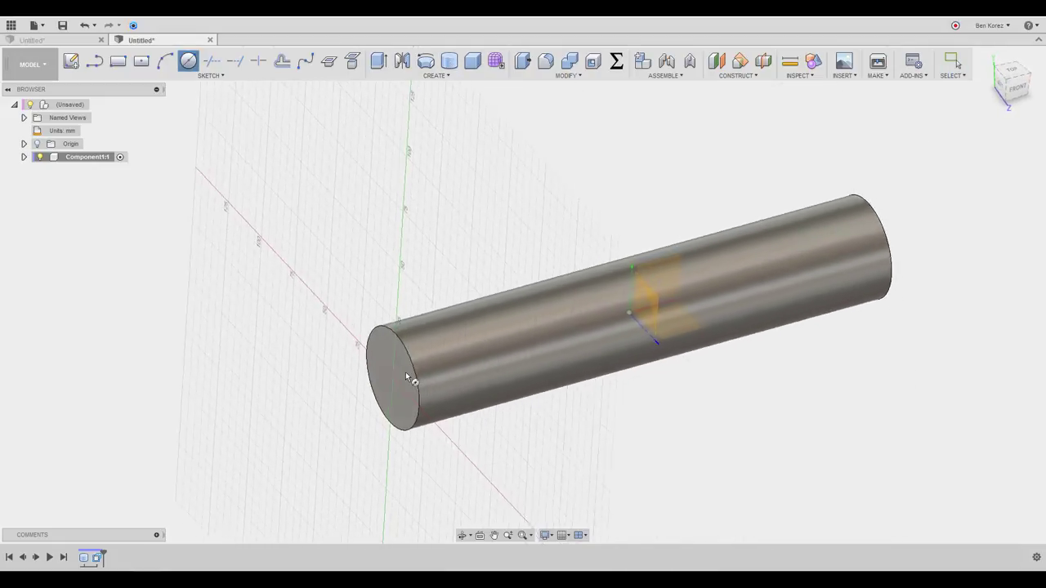
click(400, 382)
click(400, 381)
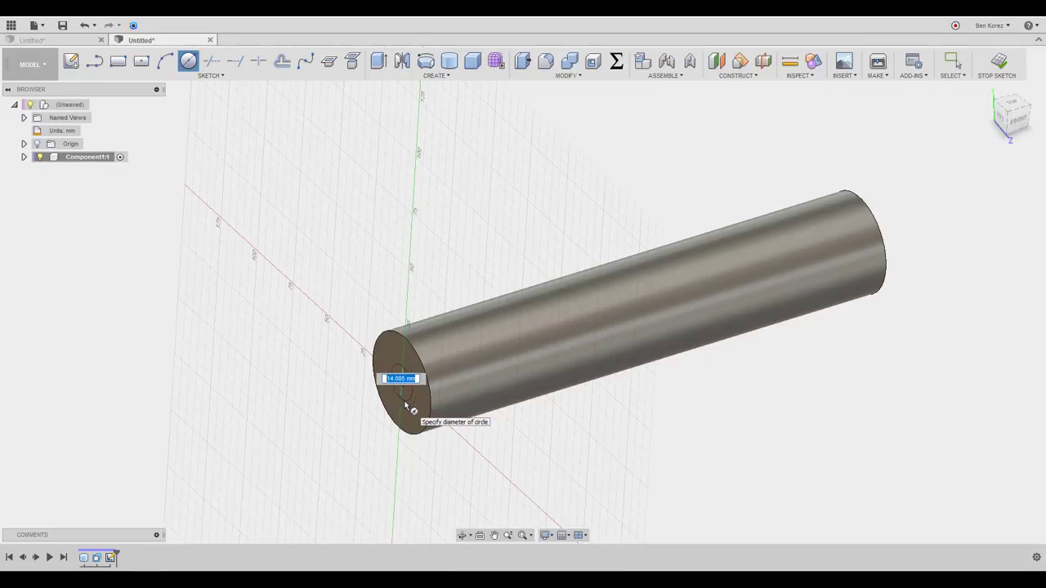
key(Return)
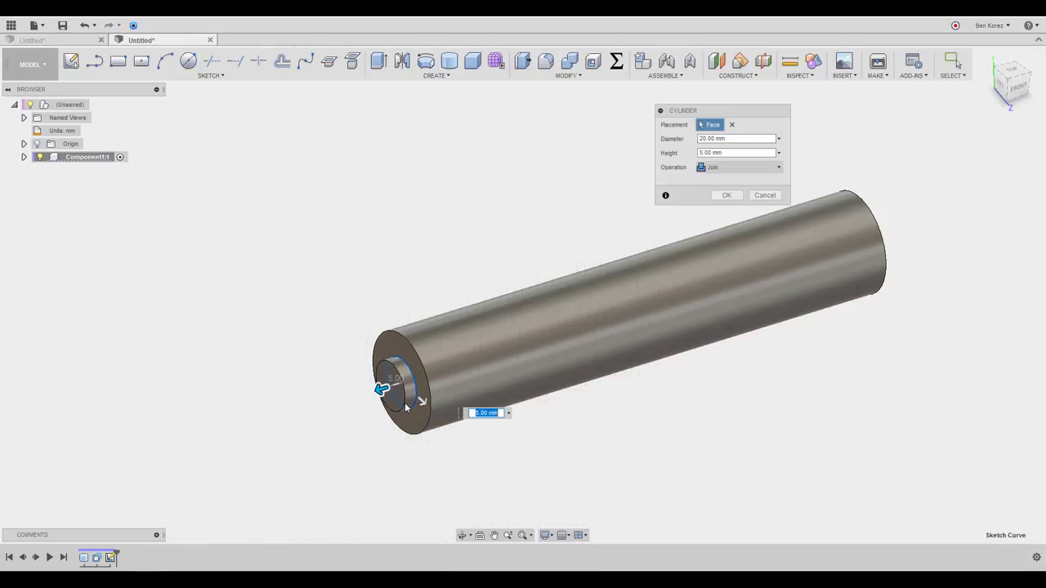
drag(377, 390, 349, 399)
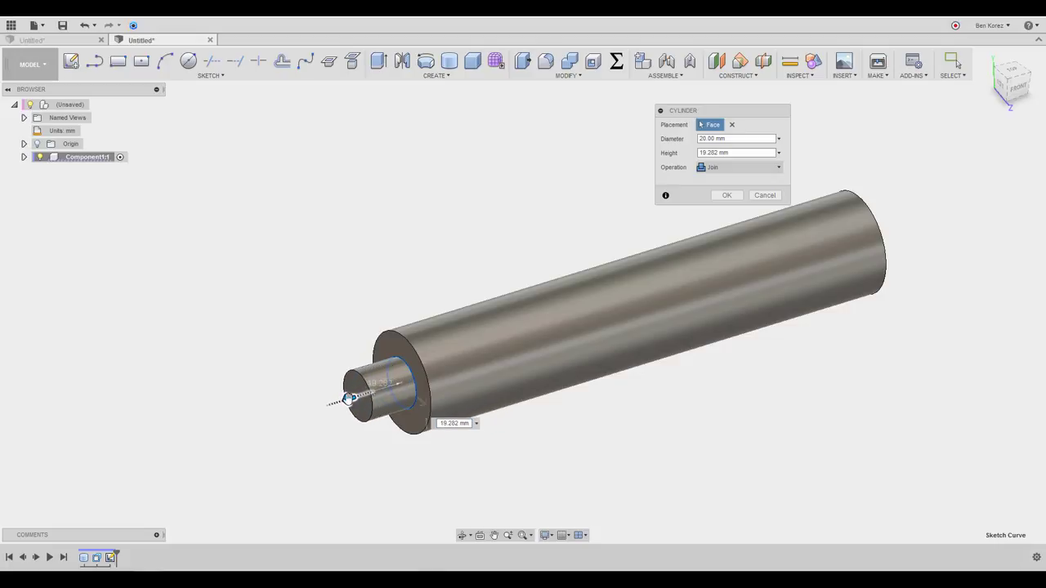
click(720, 196)
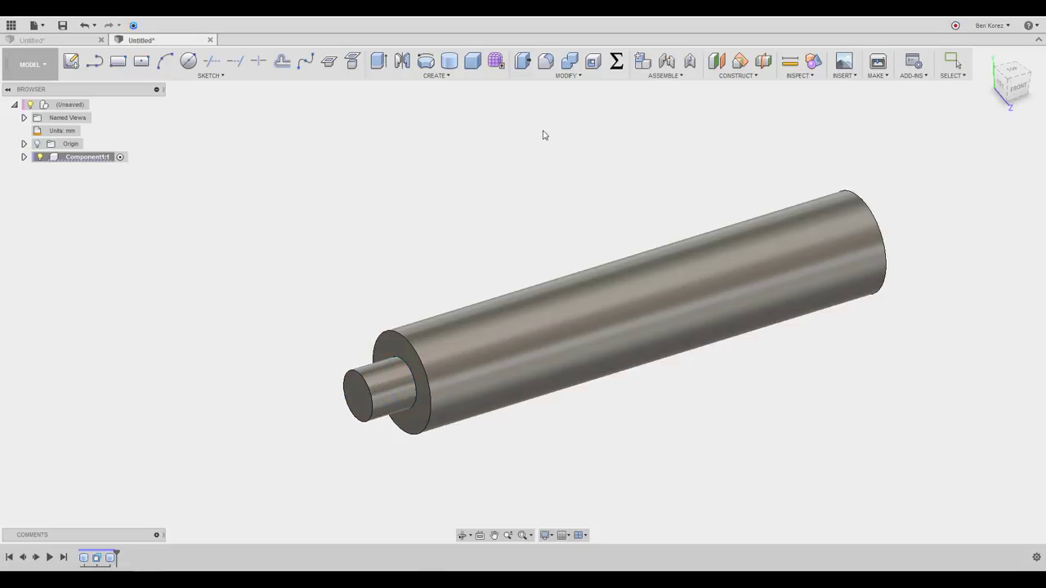
Add a sphere about 26.5 mm in diameter at the centre of the small cylinder's end face, using the Join operation.
click(437, 75)
click(411, 232)
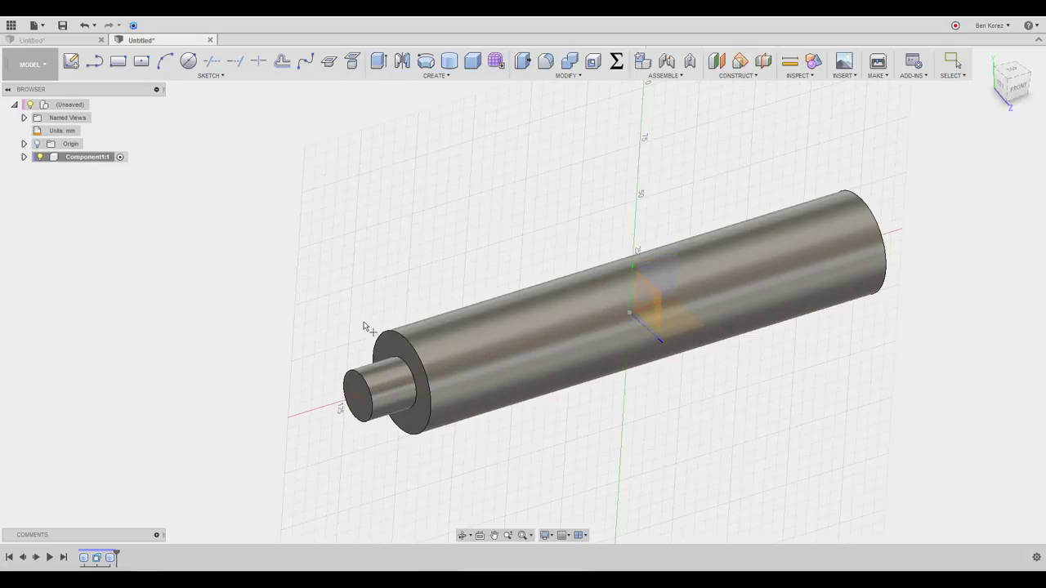
click(360, 400)
click(360, 400)
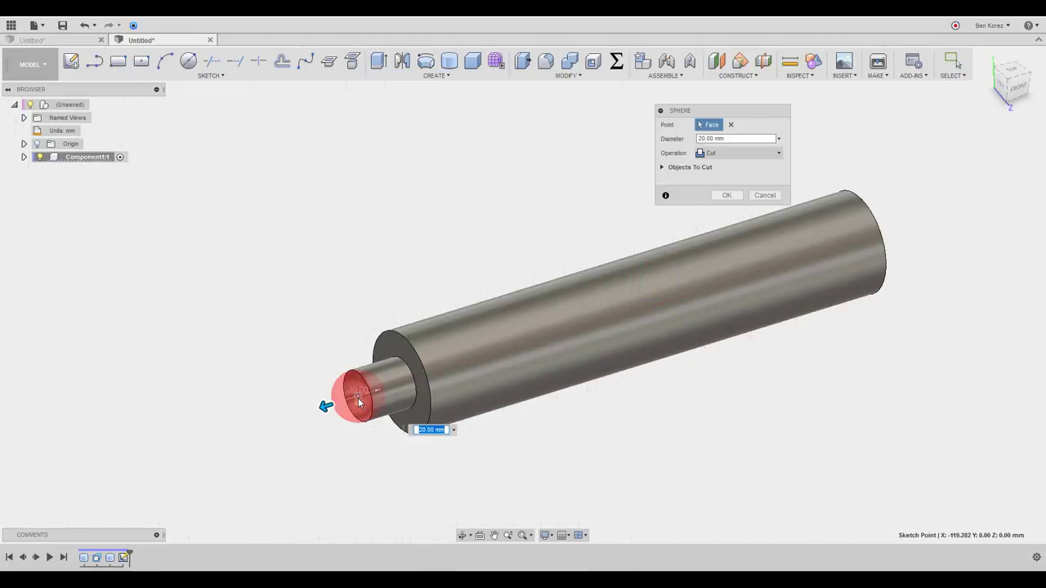
drag(323, 407, 315, 412)
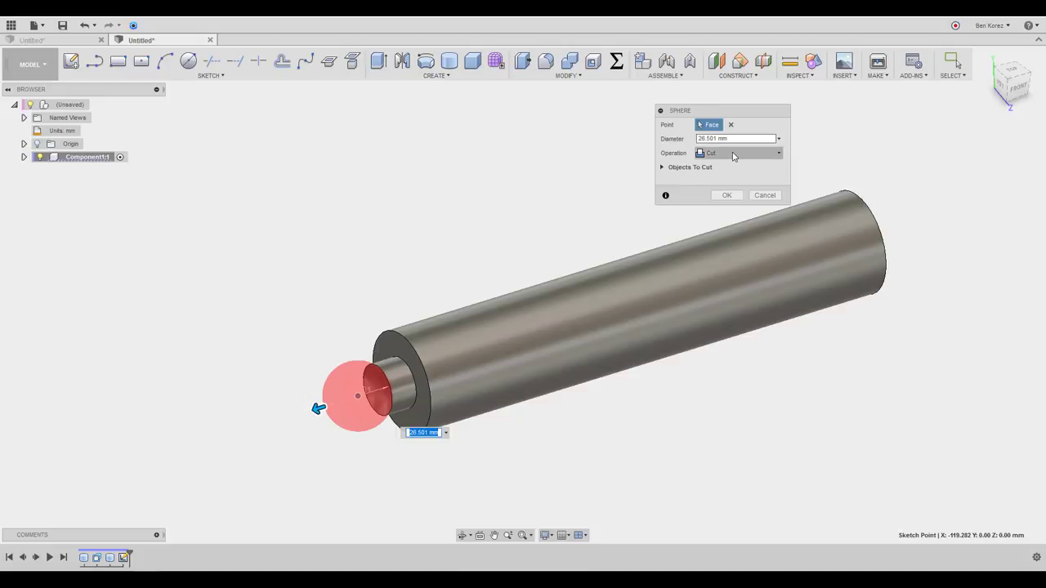
click(704, 153)
click(725, 207)
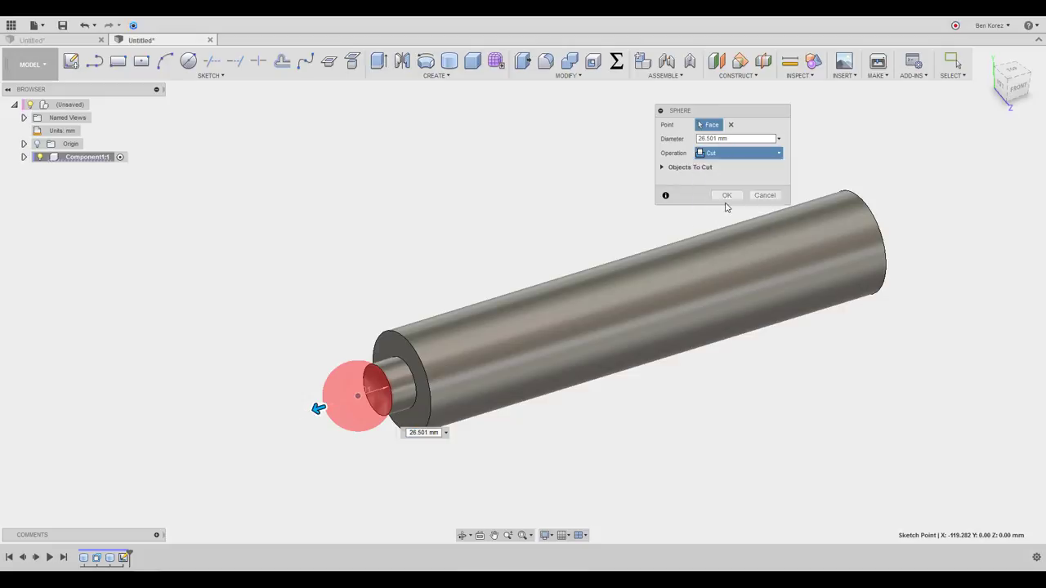
click(721, 154)
click(714, 168)
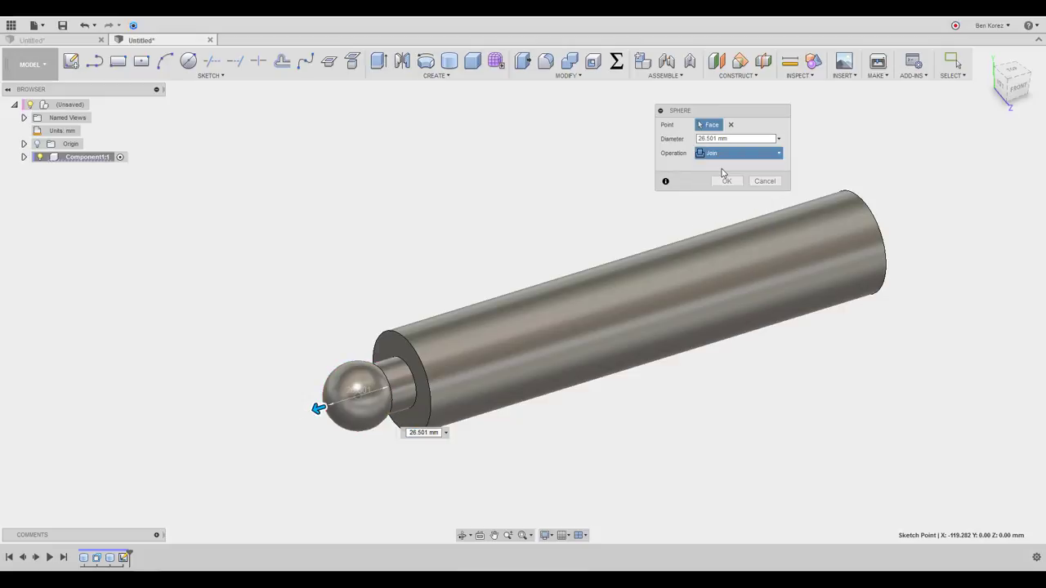
click(724, 181)
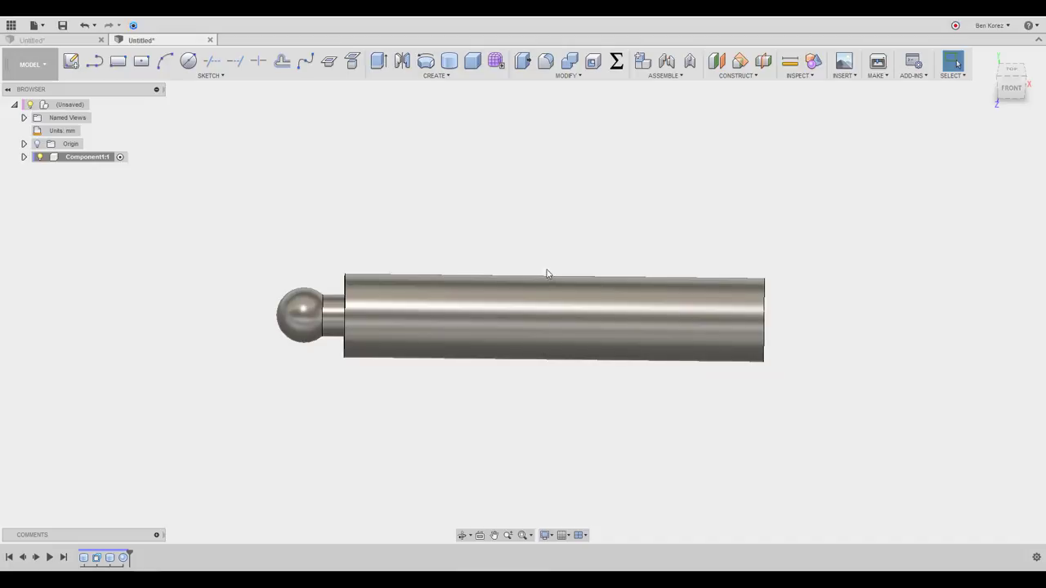
Fillet the edge where the small neck cylinder meets the large cylinder's end face with a 9.962 mm constant radius.
shift+middle_drag(548, 292, 536, 358)
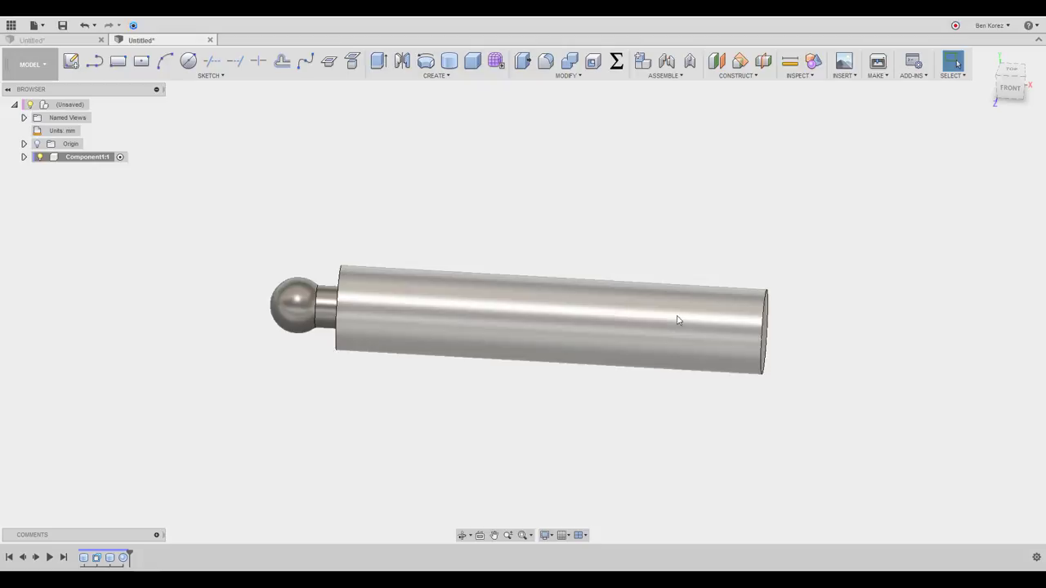
drag(555, 329, 514, 313)
click(1008, 62)
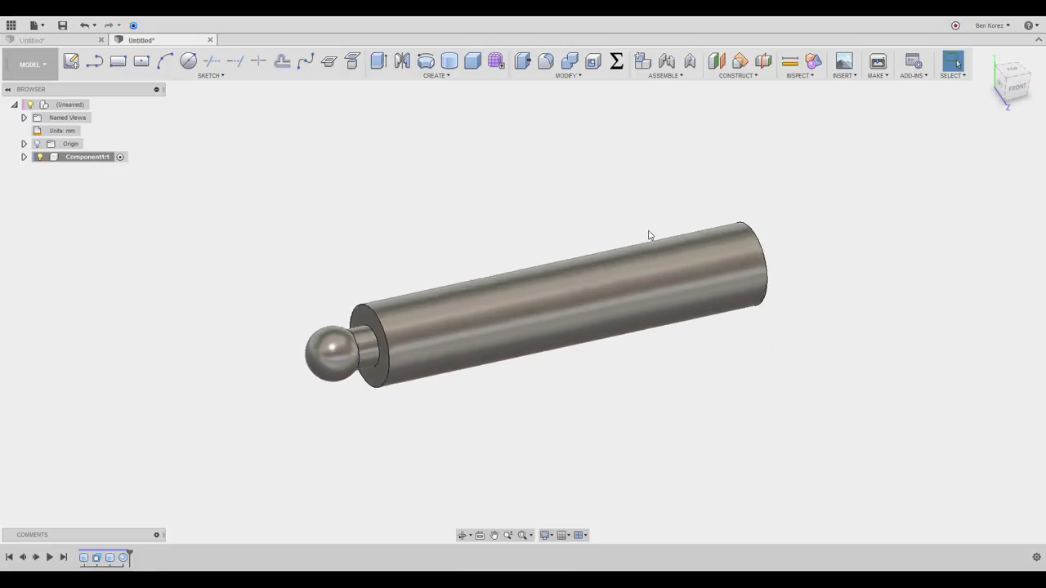
click(546, 62)
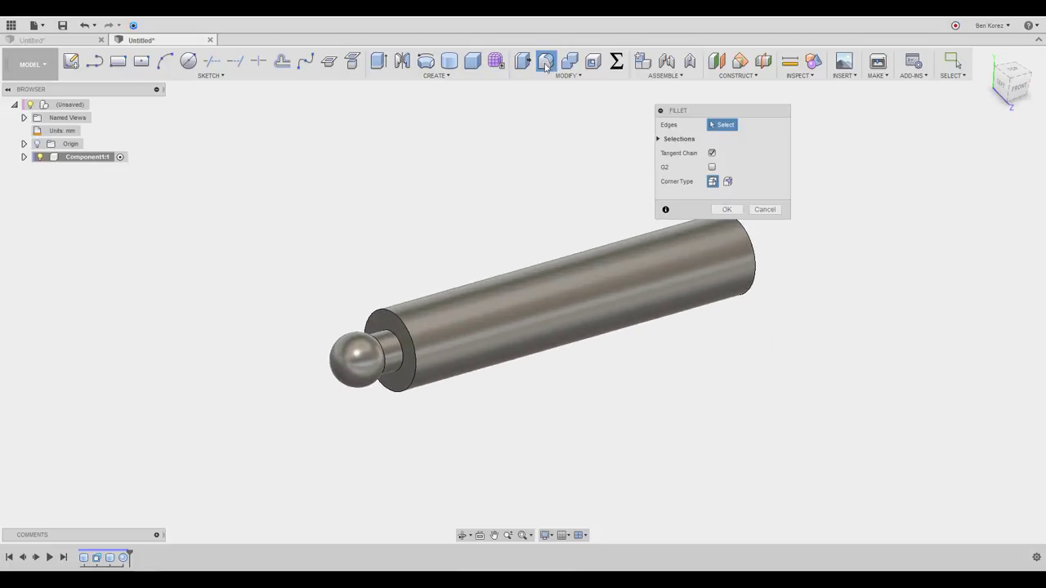
click(396, 338)
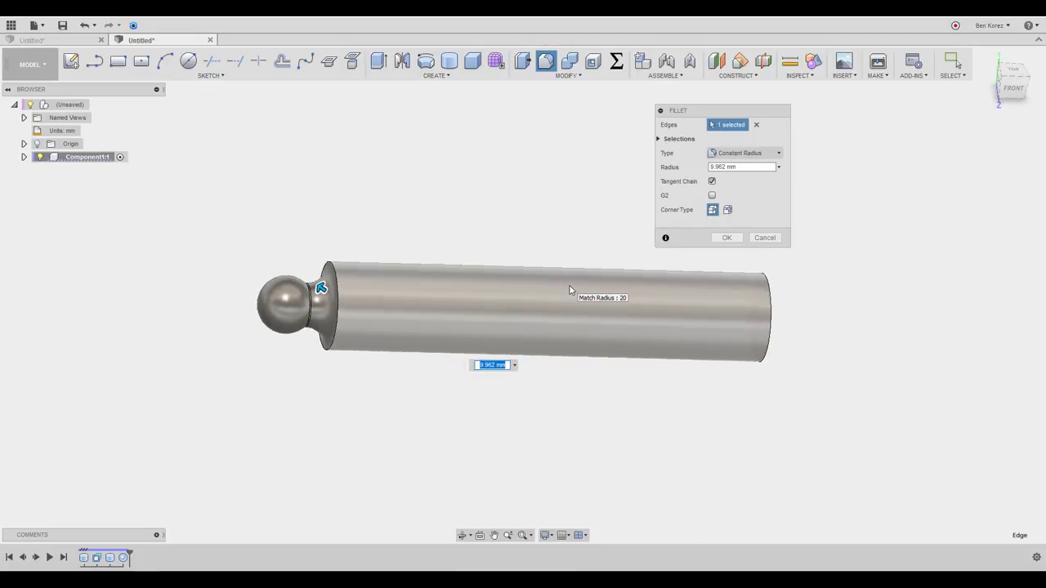
click(736, 235)
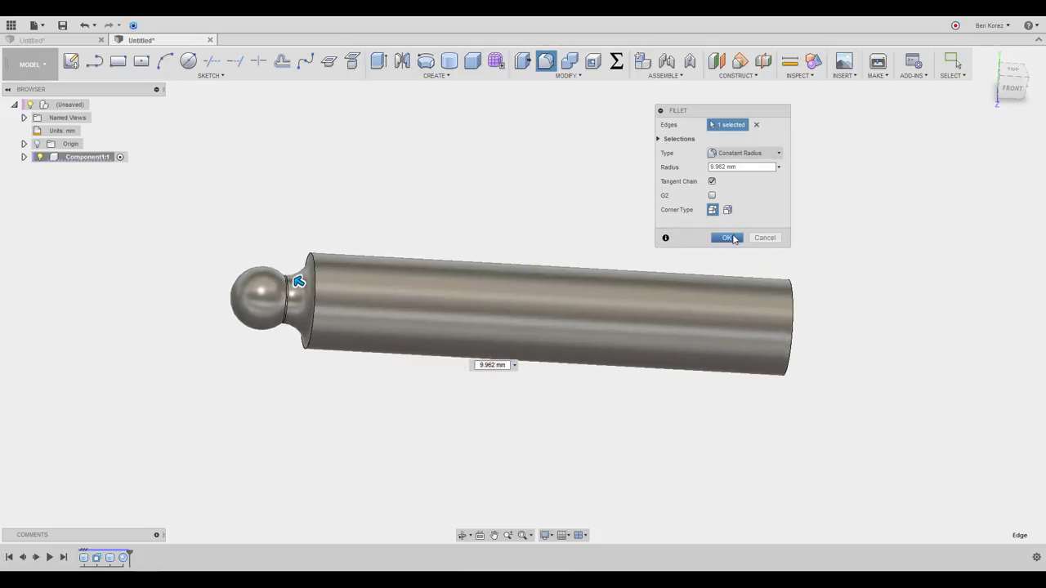
click(727, 238)
shift+middle_drag(726, 240, 518, 196)
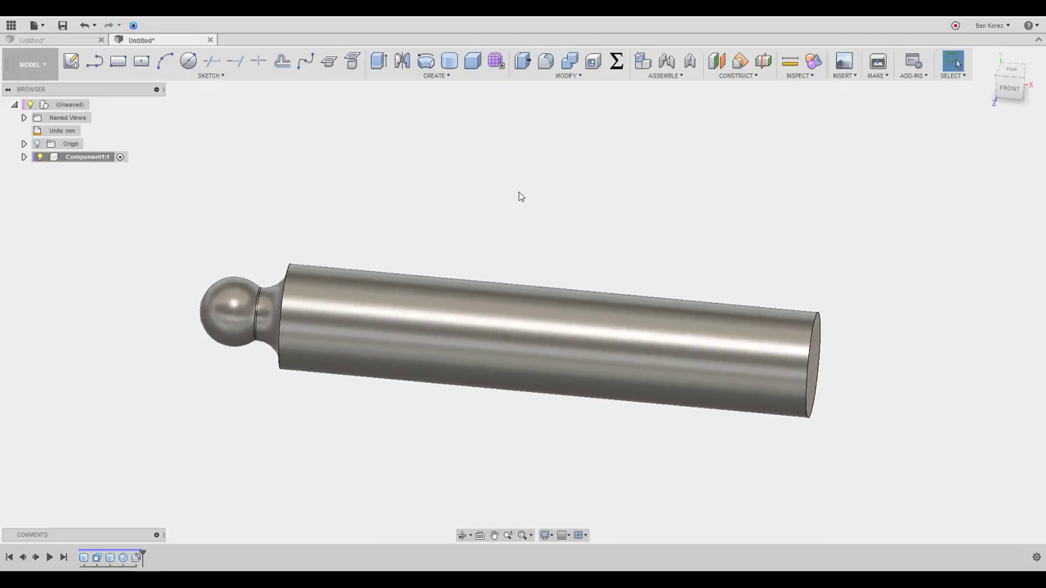
Start a thread on the large cylinder's outer face using the ISO Metric Trapezoidal Threads type.
click(445, 79)
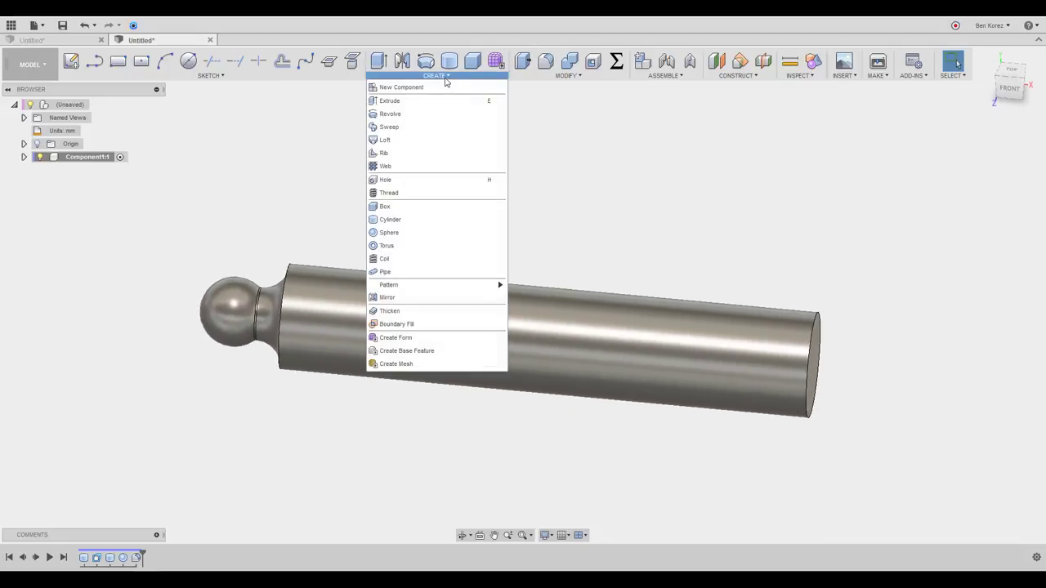
click(427, 191)
click(733, 168)
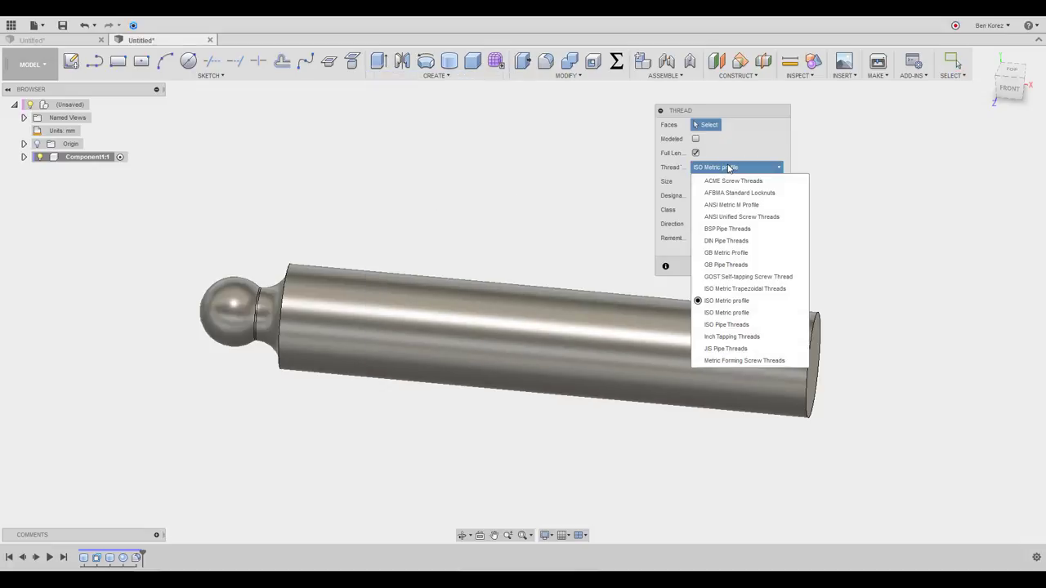
click(743, 290)
click(600, 321)
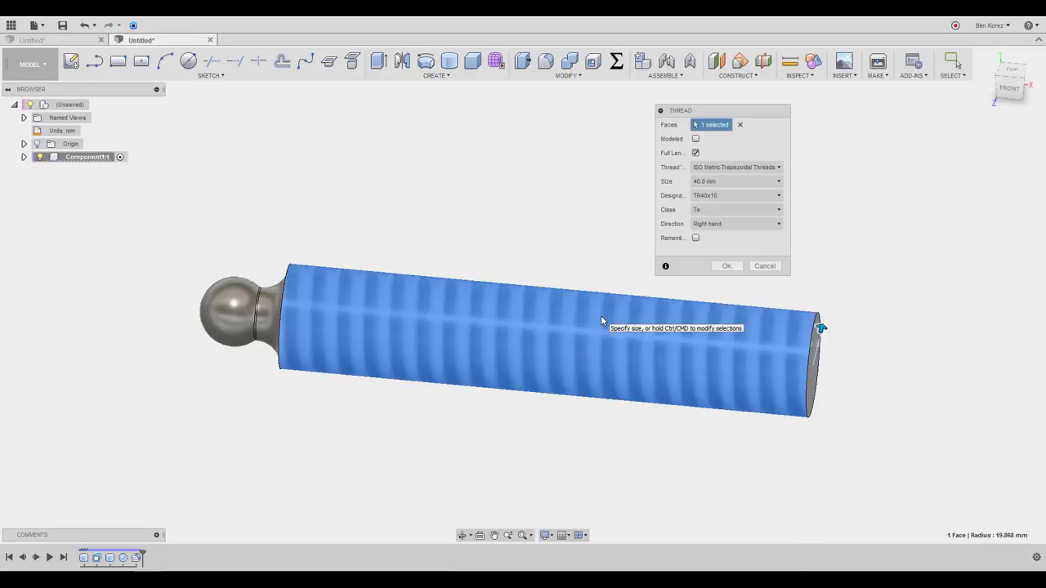
Apply the full-length right-hand ISO Metric Trapezoidal TR40x10 thread to the cylindrical shaft as modeled geometry.
click(696, 140)
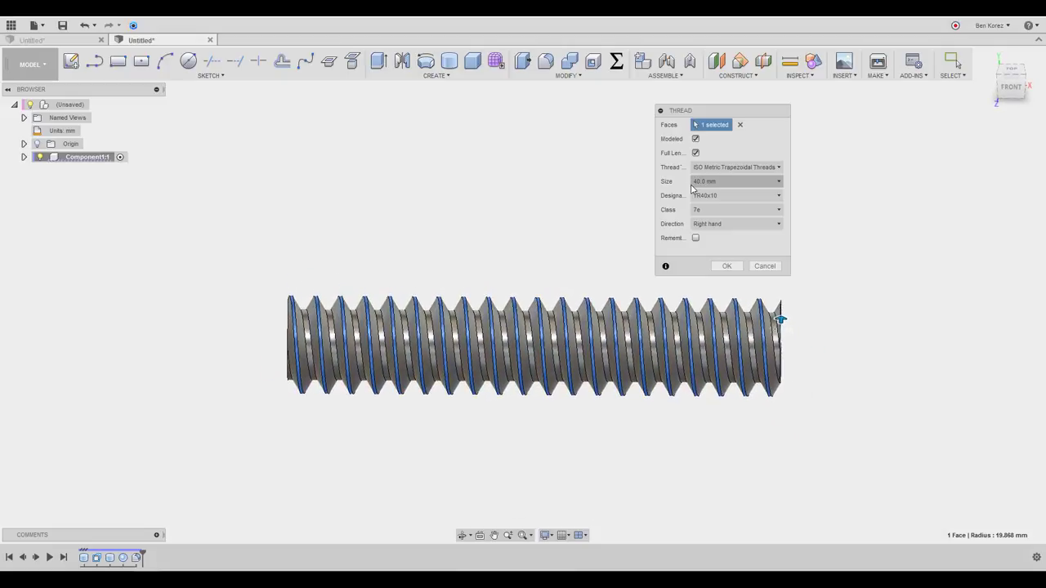
click(727, 266)
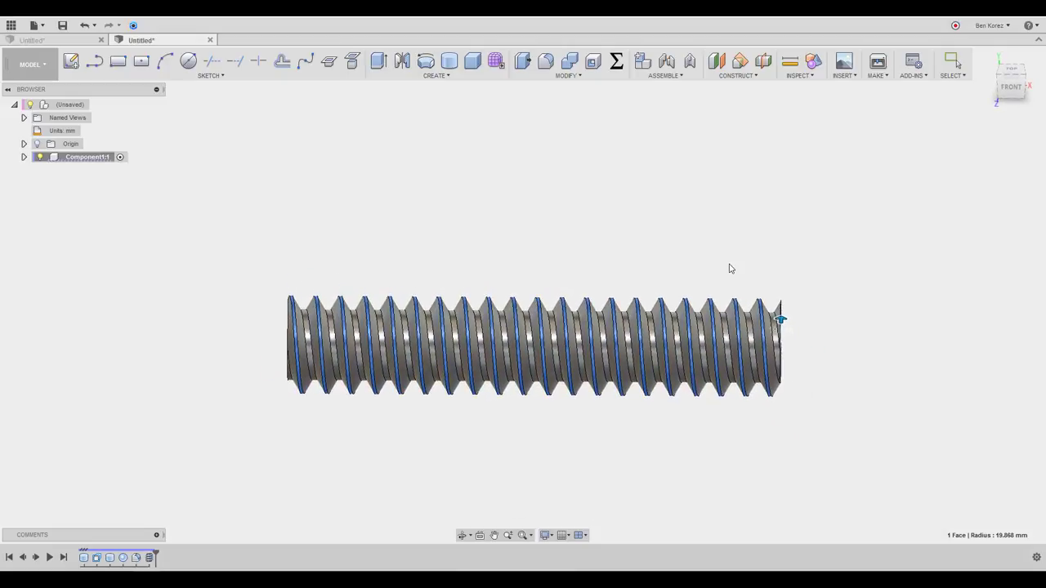
shift+middle_drag(566, 273, 554, 231)
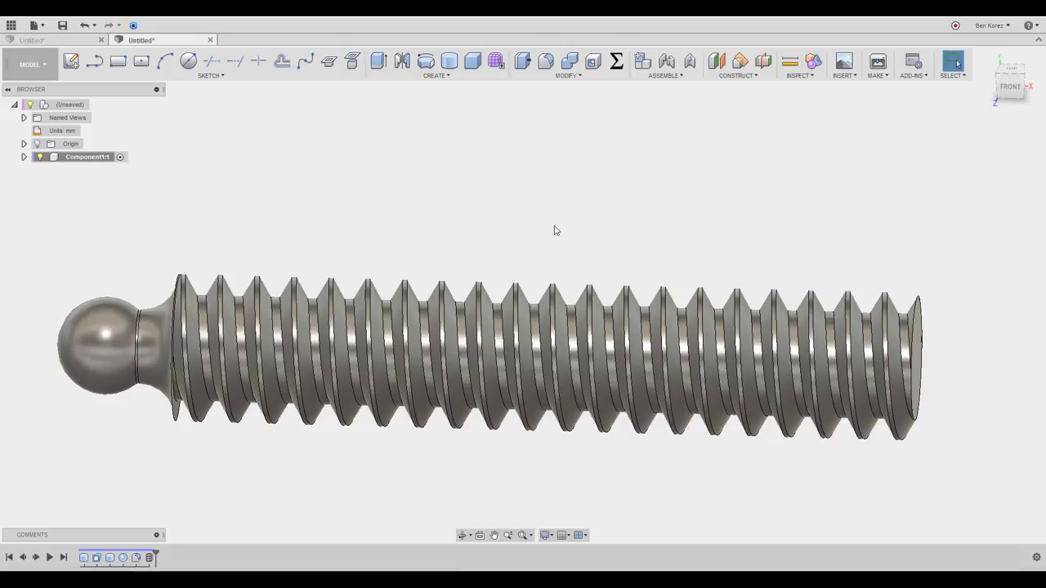
scroll(553, 230, down, 3)
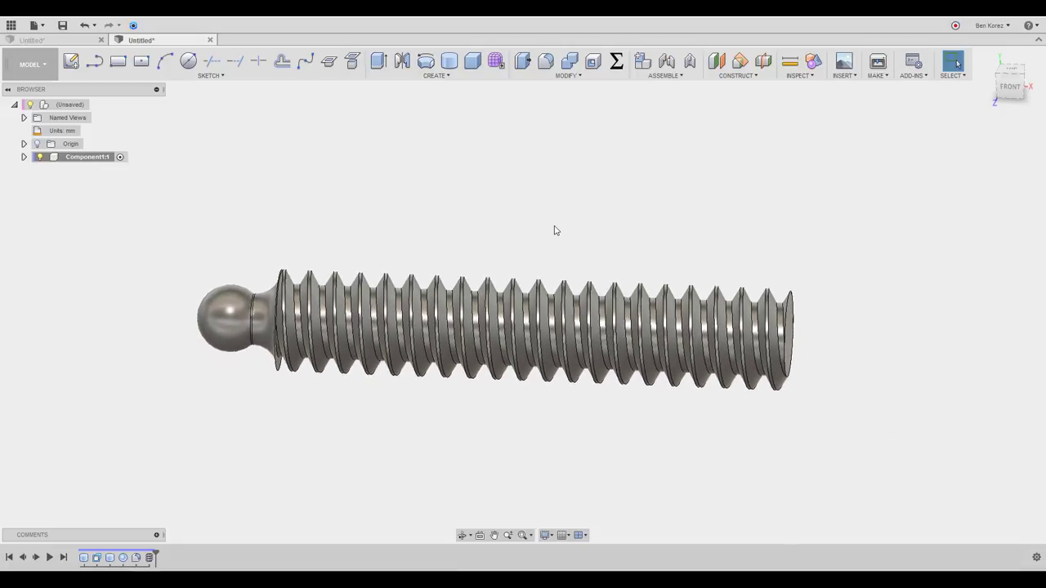
Add a new component to the root assembly and create a construction plane offset about -93.6 mm from the YZ plane.
right_click(73, 105)
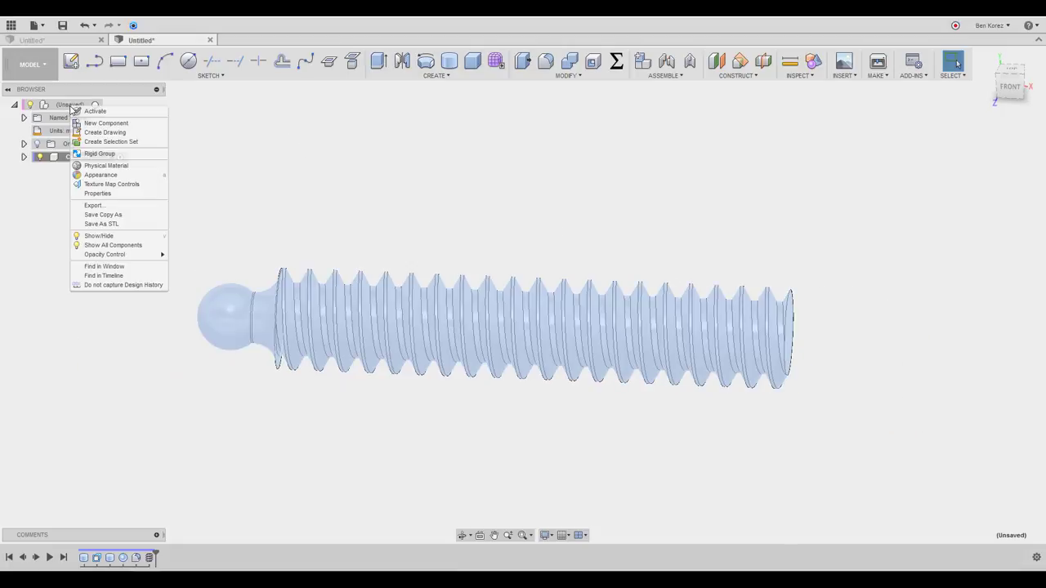
click(94, 122)
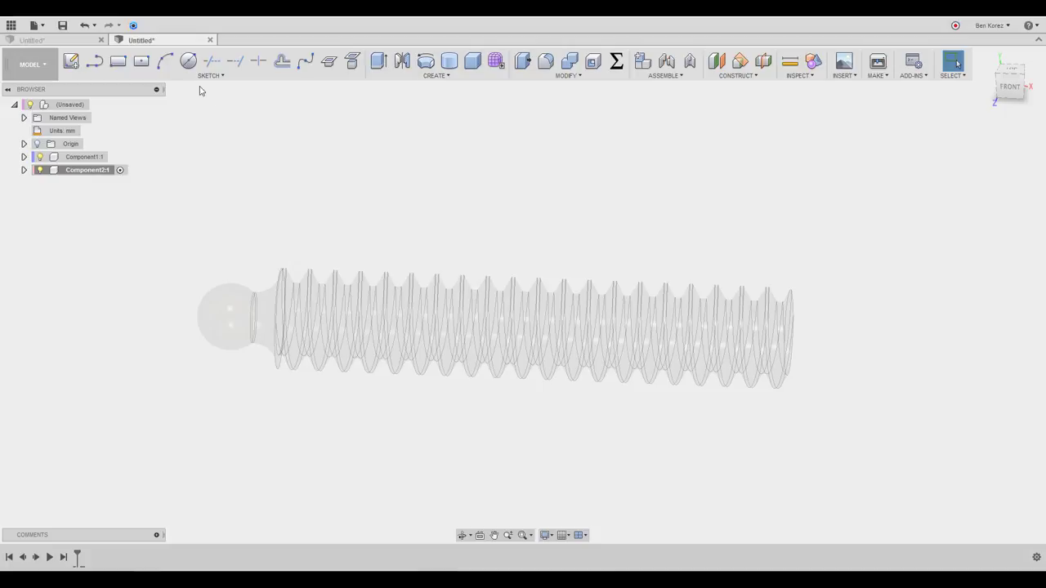
click(719, 62)
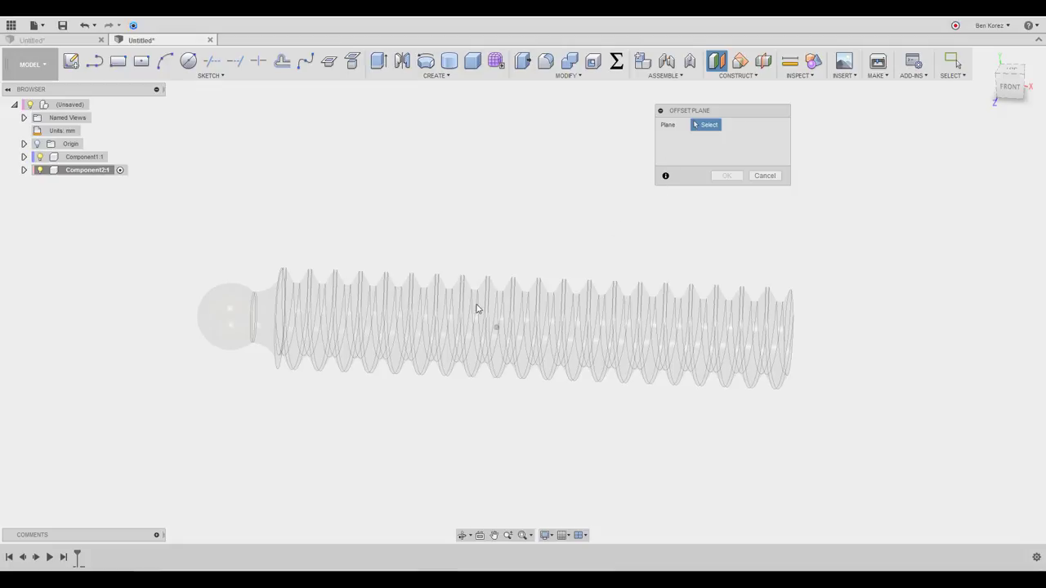
shift+middle_drag(478, 309, 441, 296)
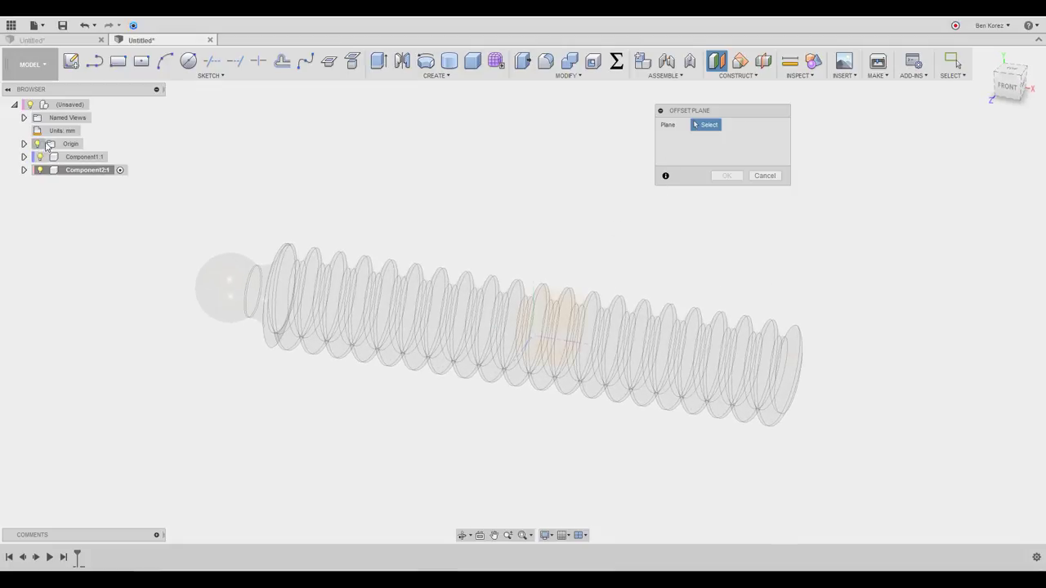
shift+middle_drag(548, 276, 539, 319)
click(514, 316)
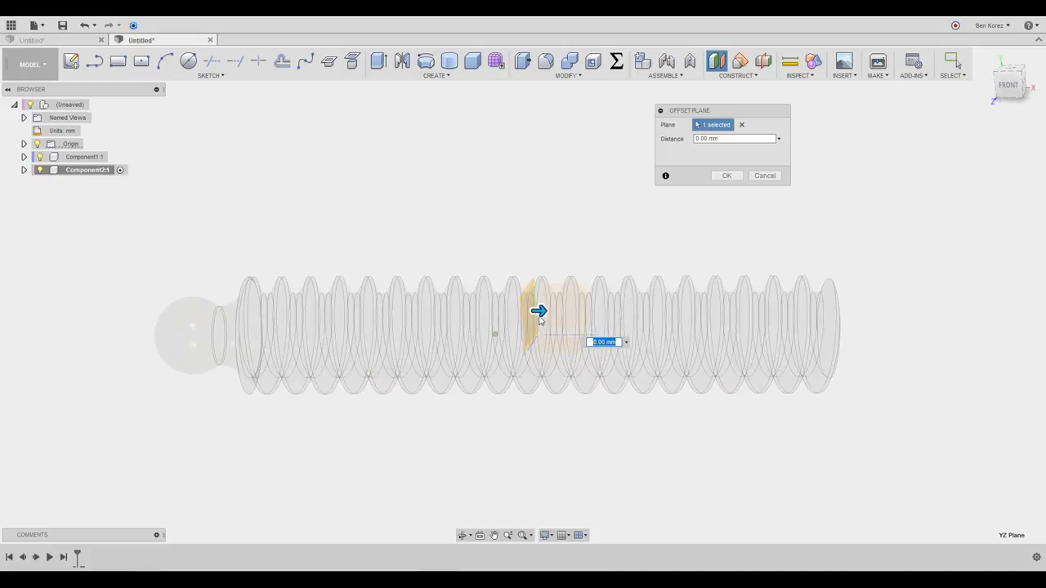
drag(539, 319, 264, 308)
shift+middle_drag(264, 308, 239, 326)
drag(233, 326, 240, 326)
shift+middle_drag(244, 326, 267, 319)
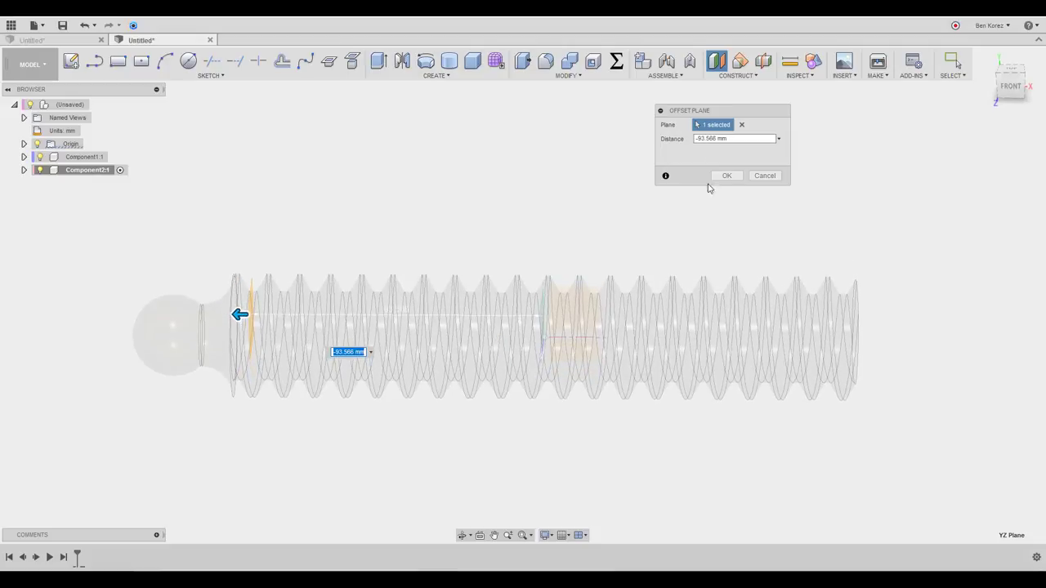
click(734, 179)
shift+middle_drag(212, 136, 142, 96)
click(72, 63)
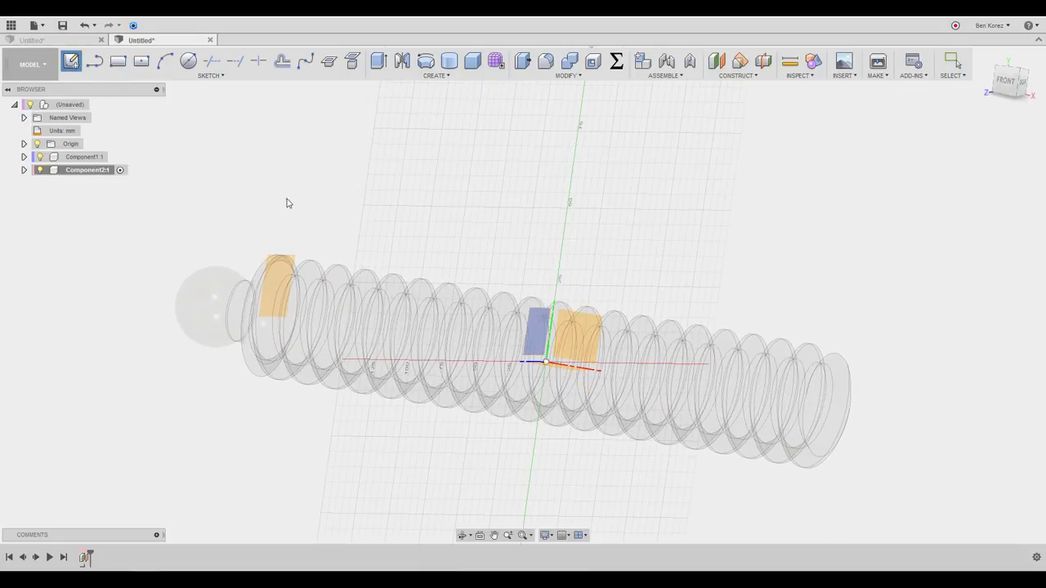
click(278, 259)
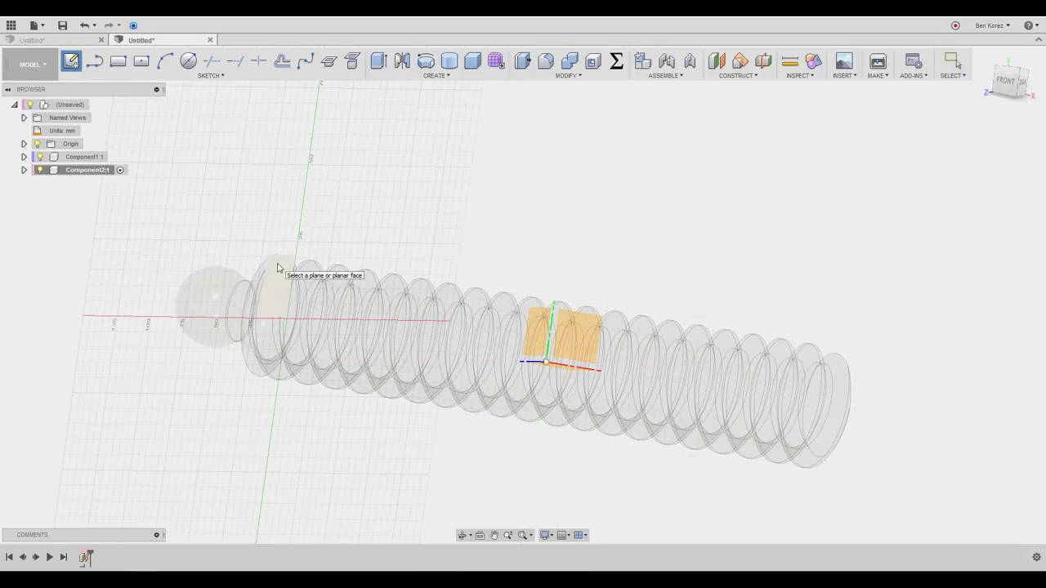
key(Escape)
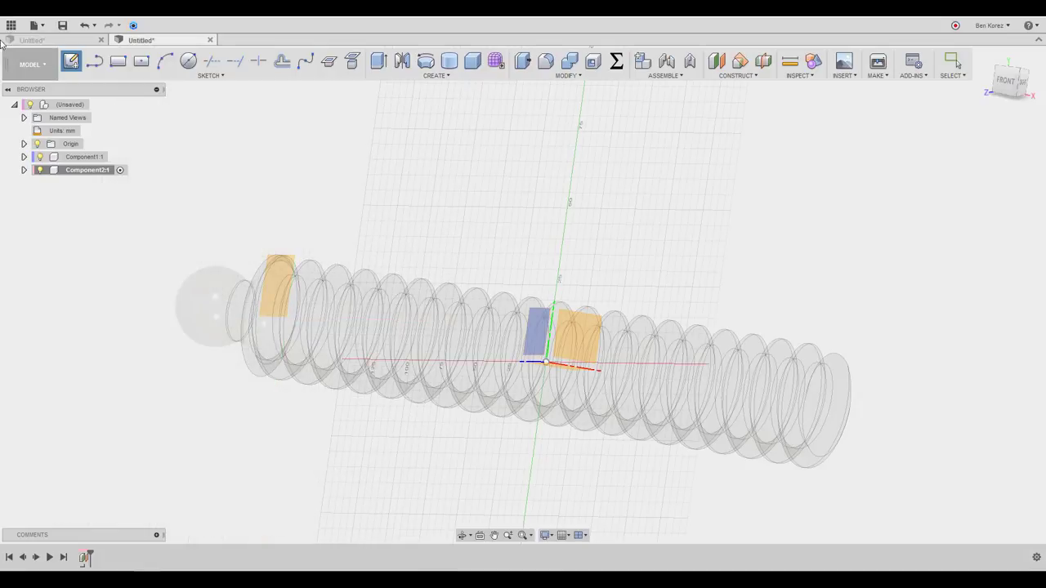
click(82, 25)
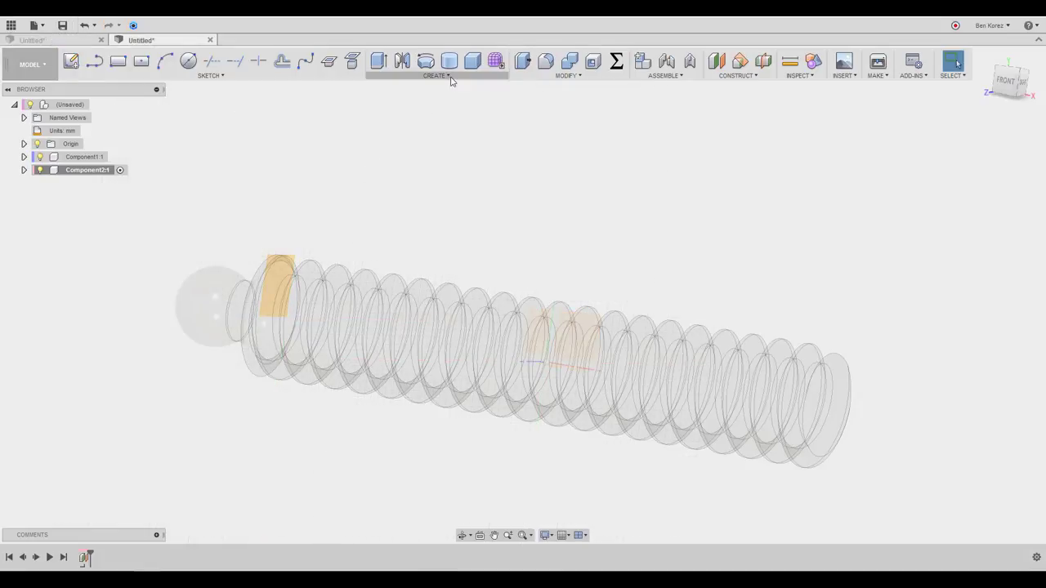
Create a new-body cylinder on the offset plane, centred on the screw axis, about 60.8 mm in diameter and 48 mm high.
click(276, 282)
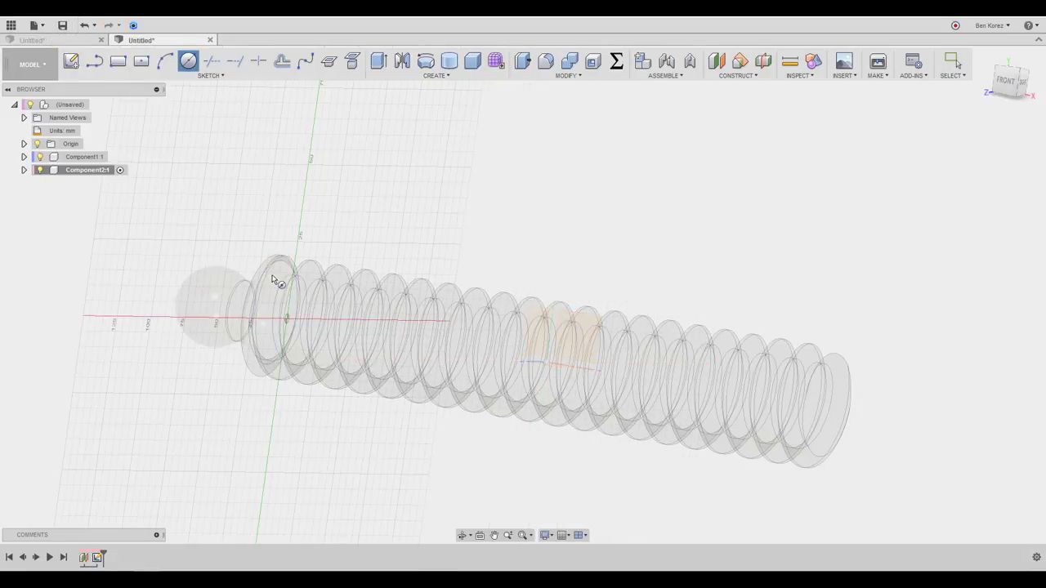
click(285, 319)
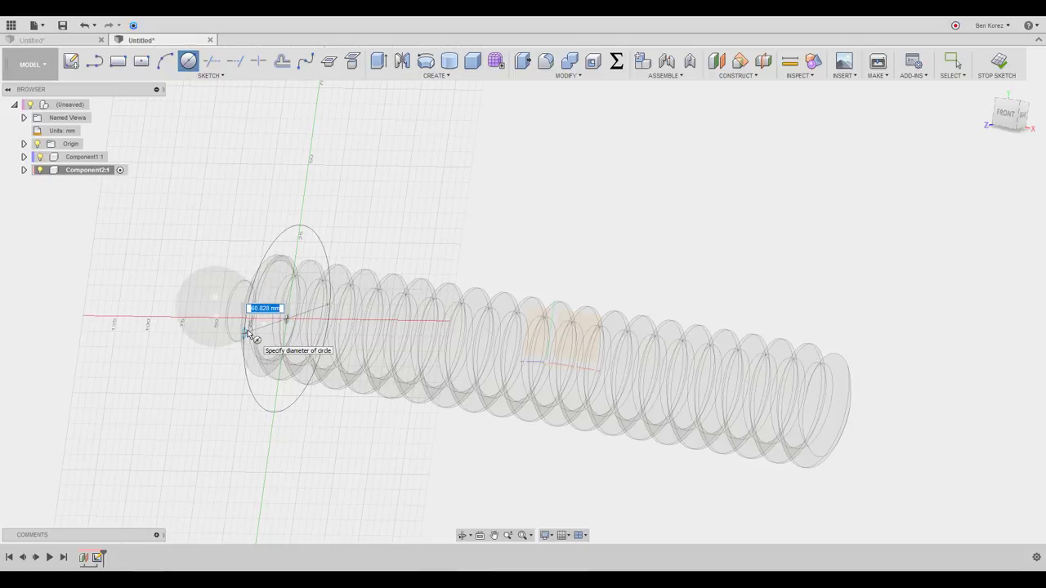
click(248, 334)
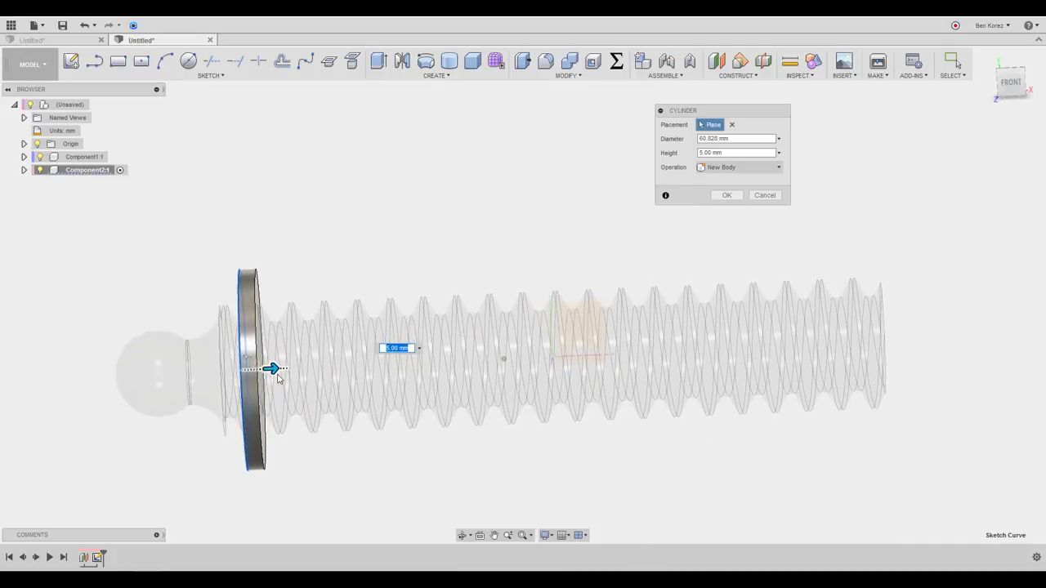
drag(273, 369, 414, 369)
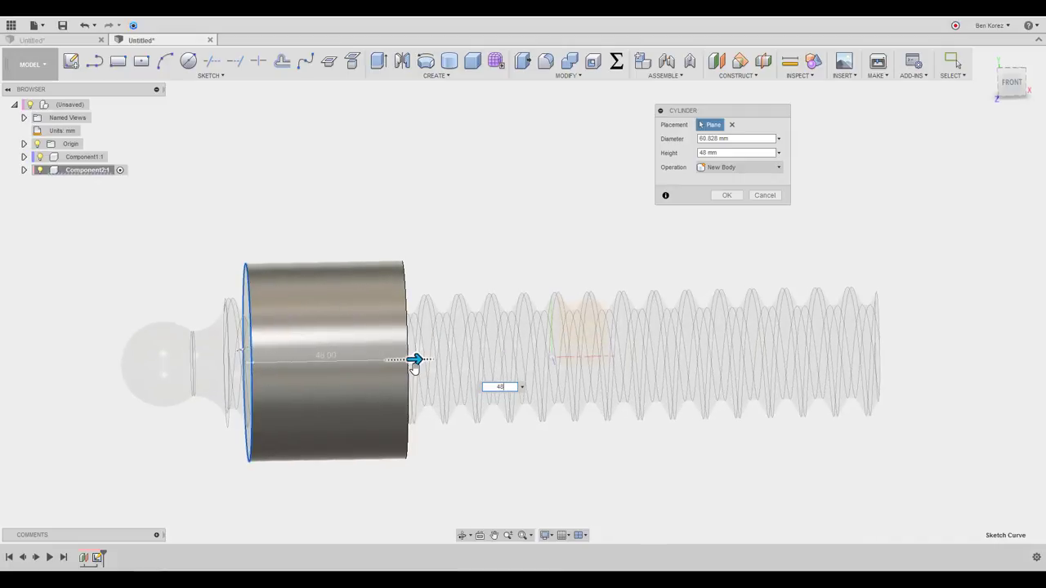
key(Return)
key(F6)
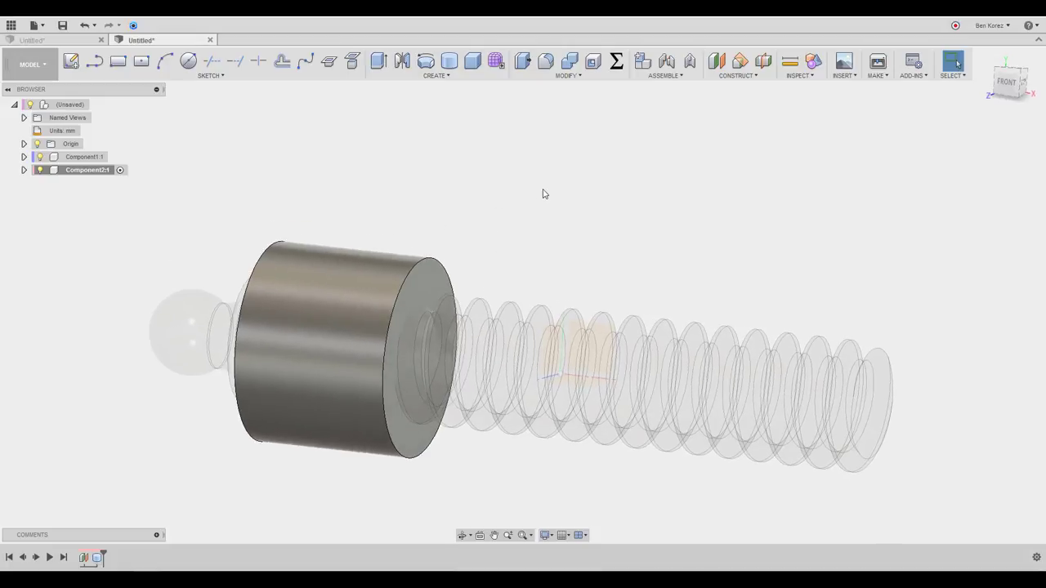
Cut the threaded screw body out of the cylinder with Combine, keeping the tool body, and hide the screw component.
click(569, 61)
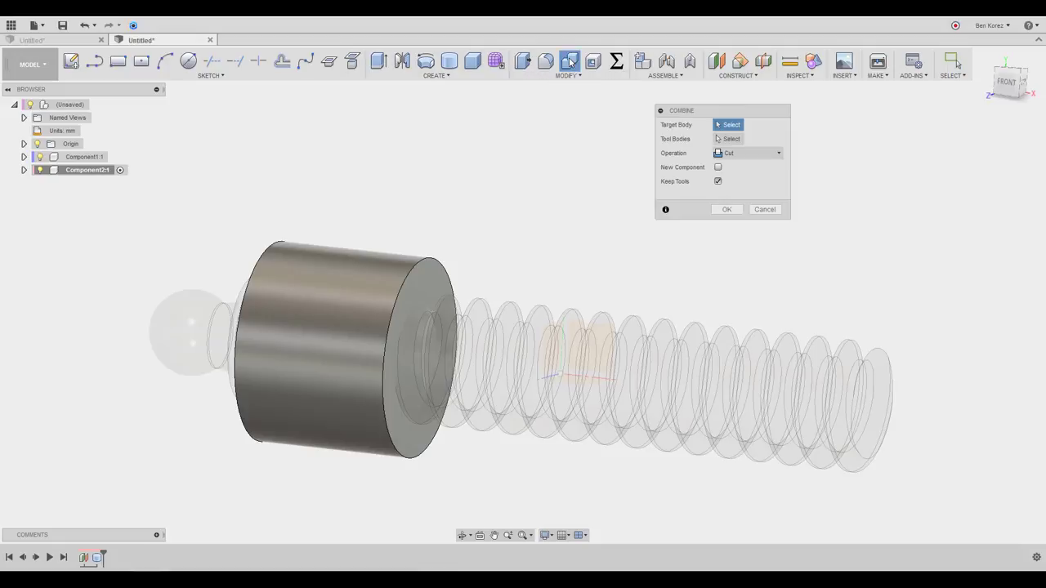
click(340, 304)
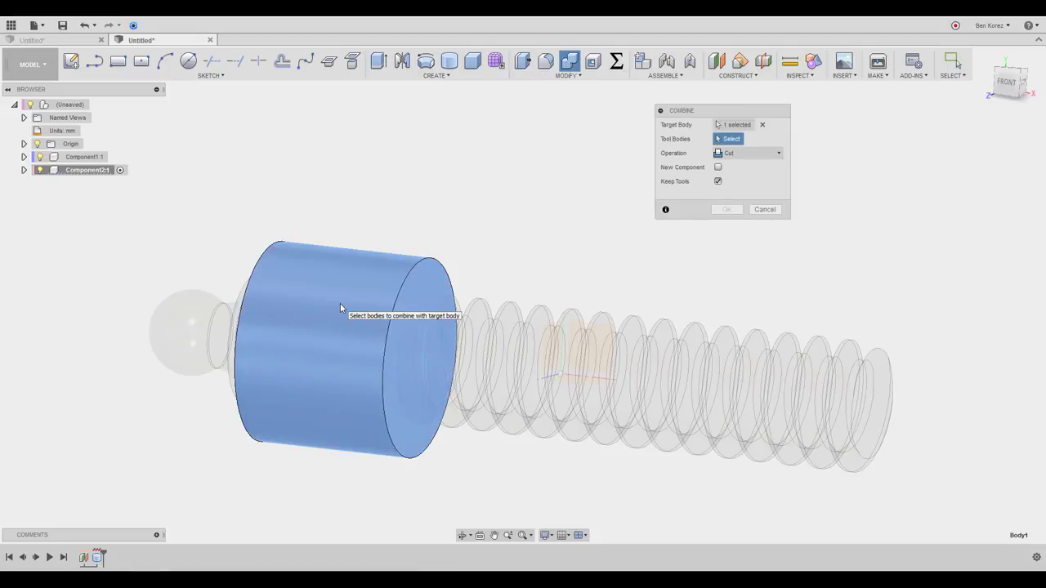
click(479, 357)
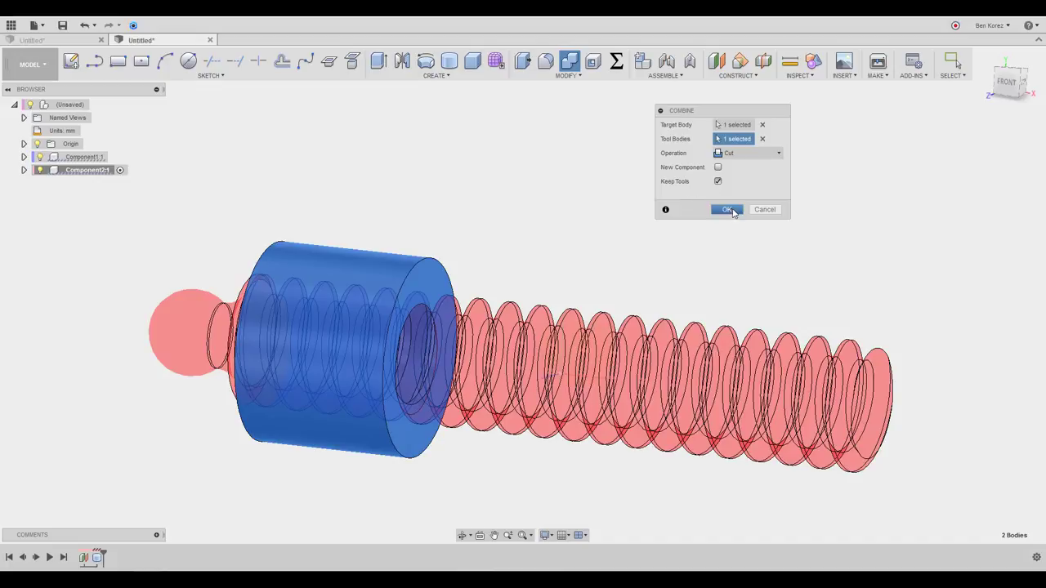
click(726, 210)
click(40, 160)
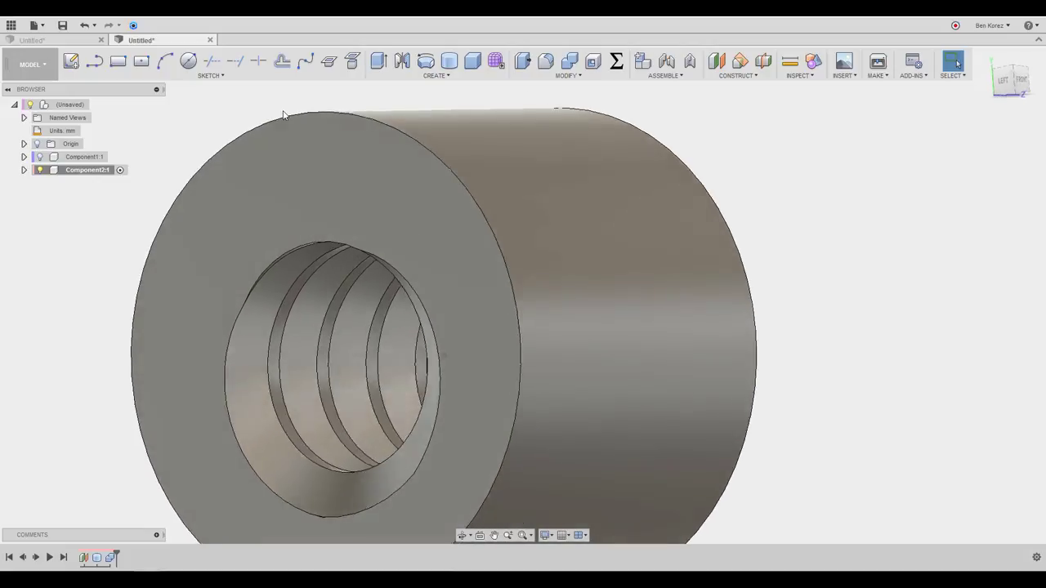
Create a section analysis of the nut on its component's XY origin plane, leaving the origin planes hidden.
click(807, 75)
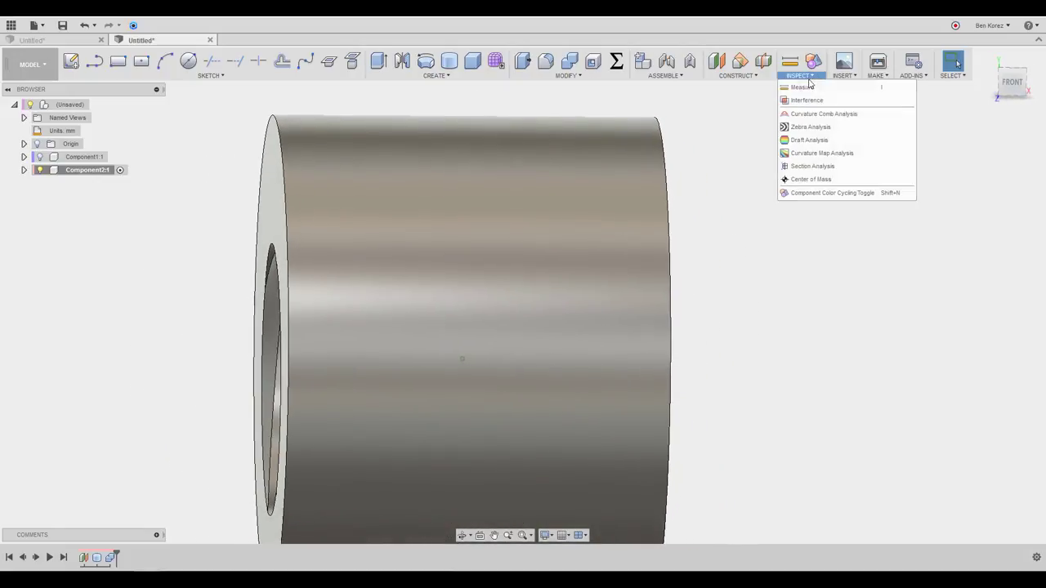
click(812, 166)
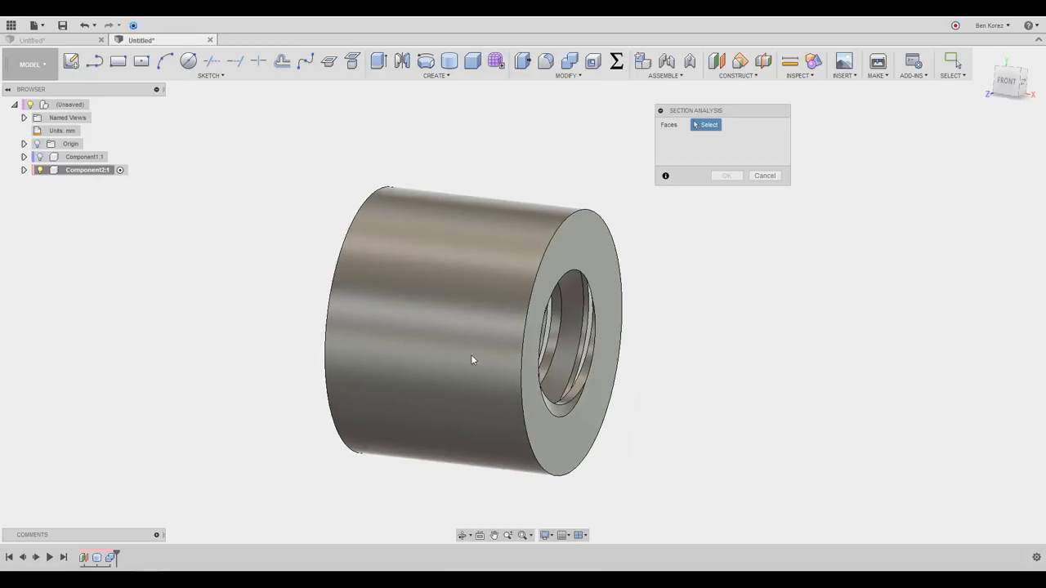
click(24, 170)
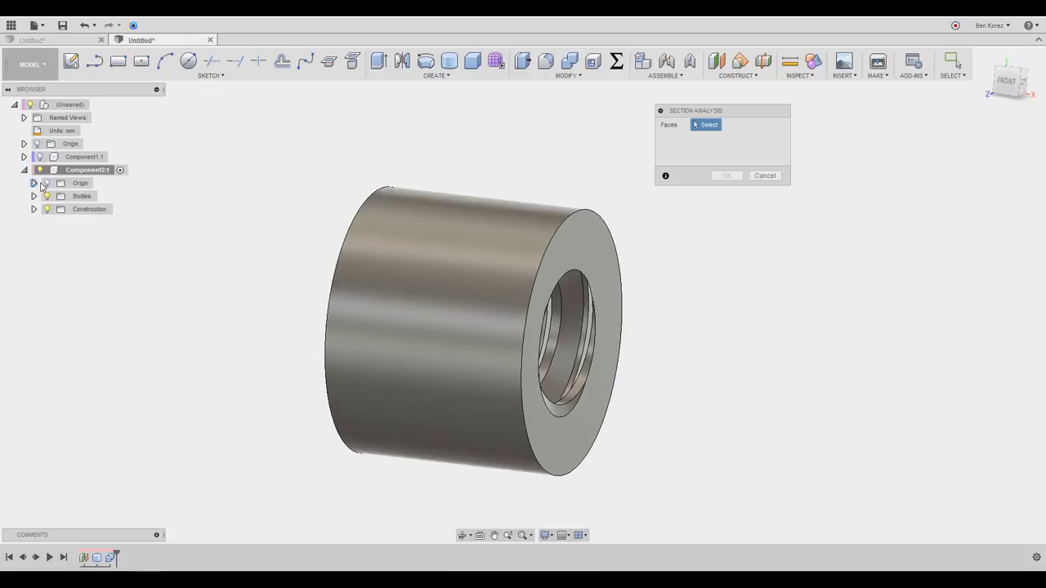
click(47, 183)
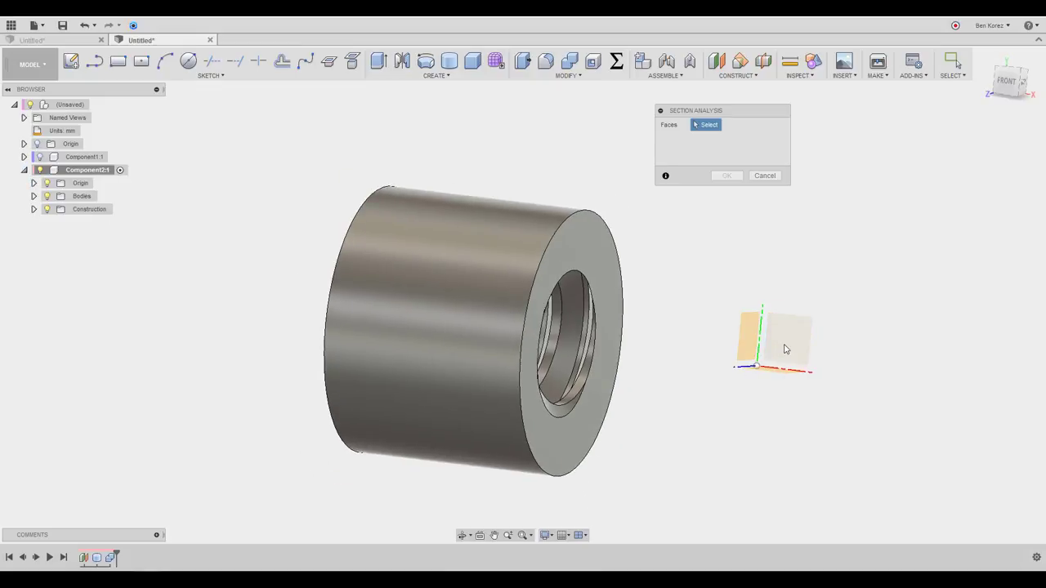
click(785, 349)
click(726, 196)
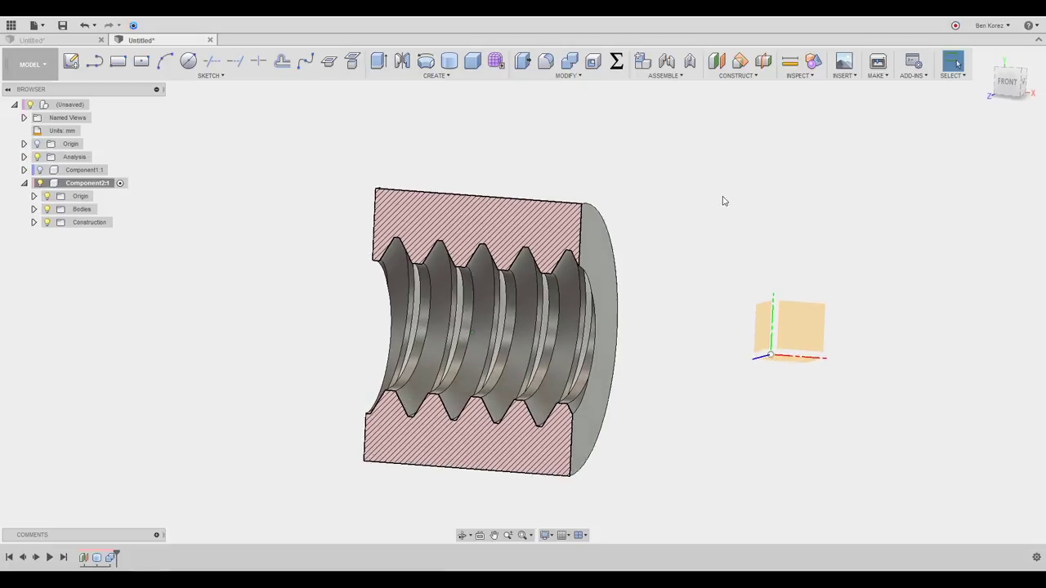
click(47, 196)
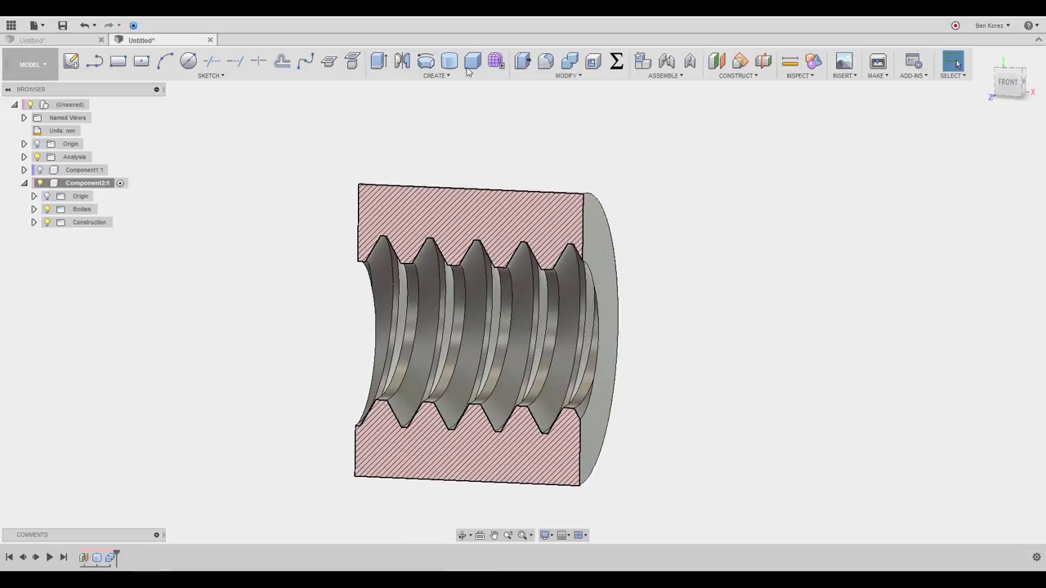
Offset all four internal thread faces of the nut by -0.2 mm with Press Pull.
click(527, 62)
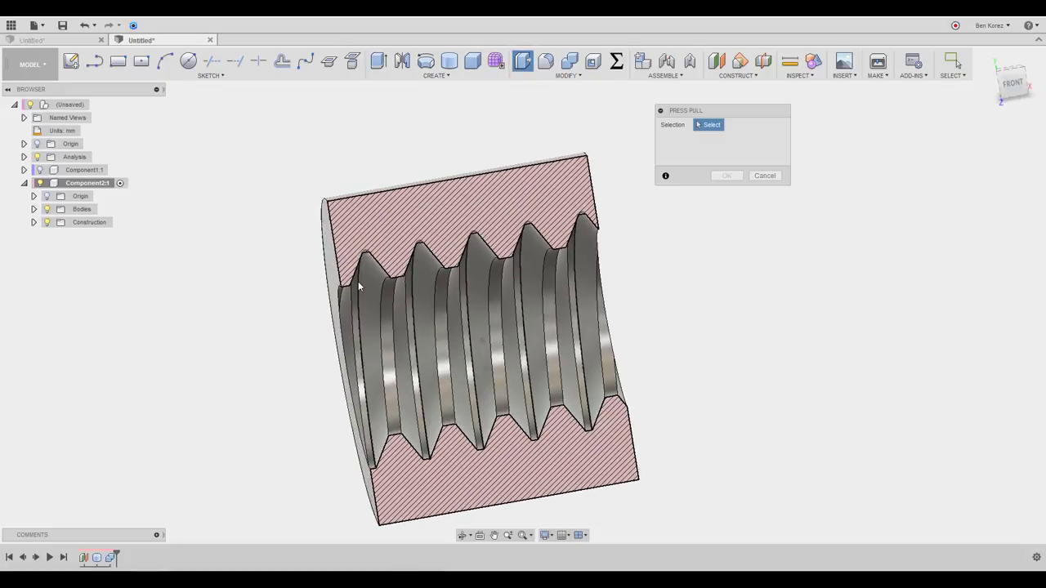
click(357, 296)
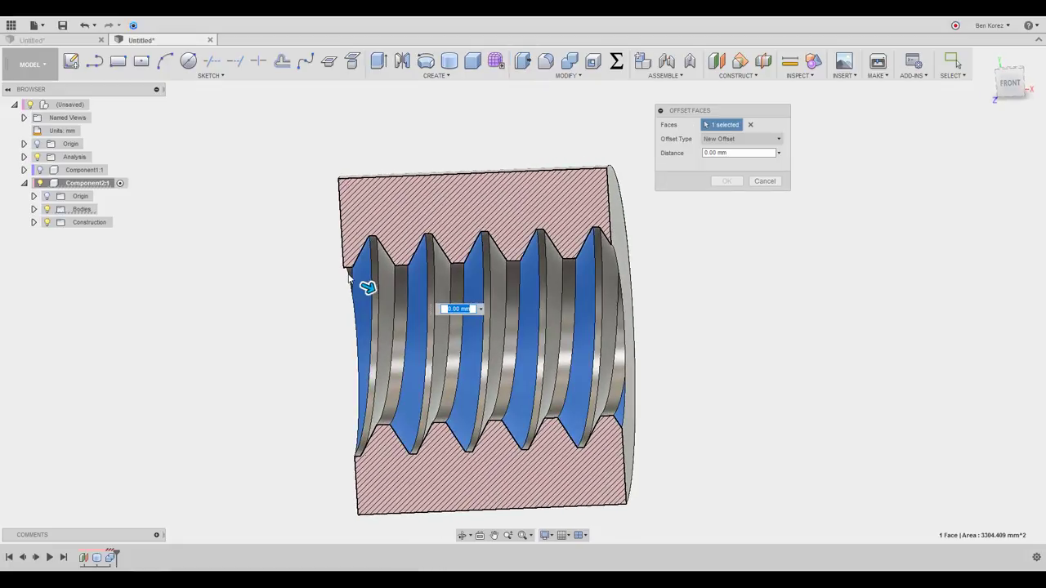
click(350, 272)
click(370, 262)
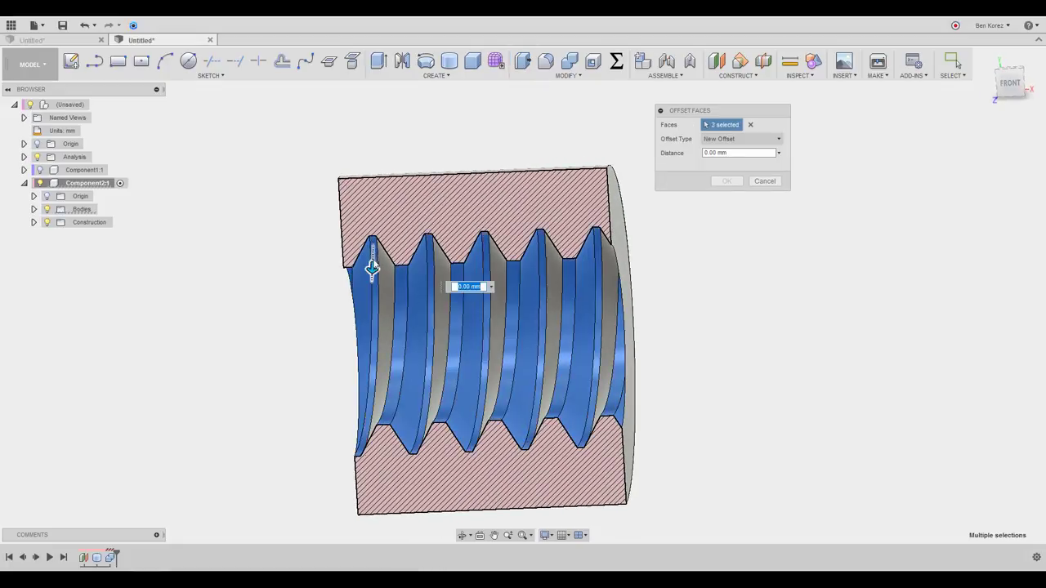
click(385, 268)
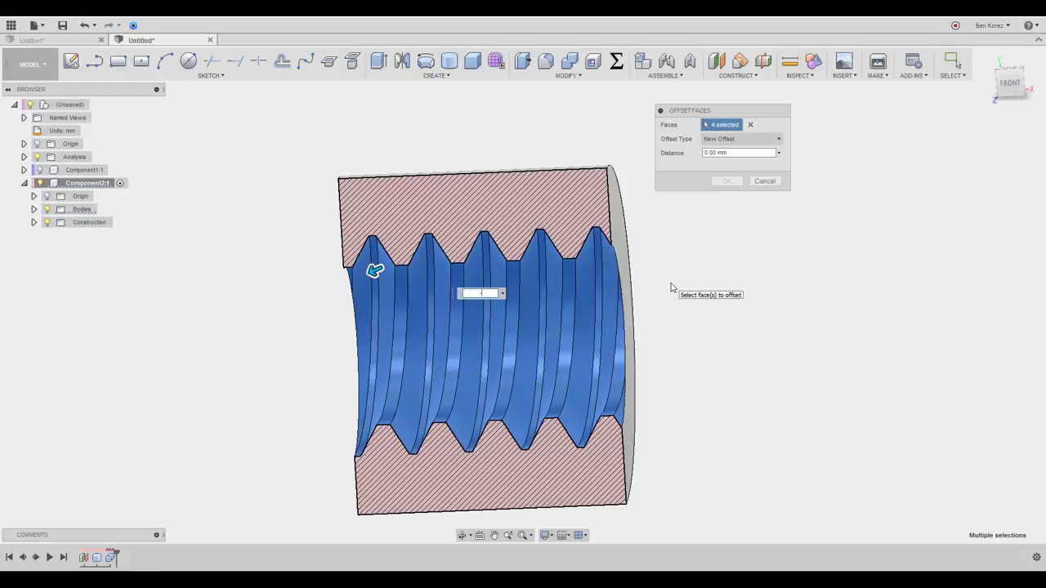
key(Return)
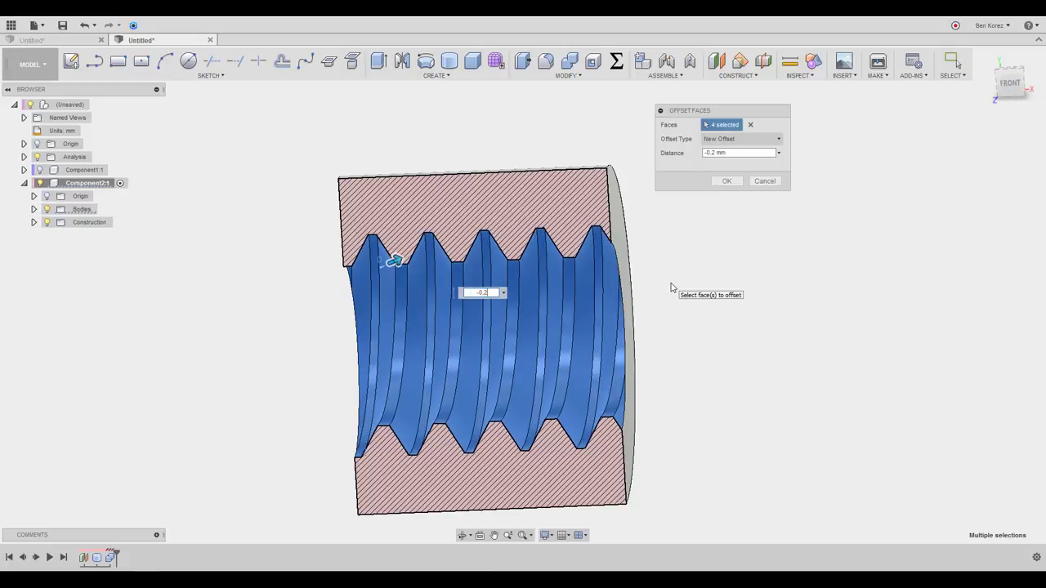
click(726, 180)
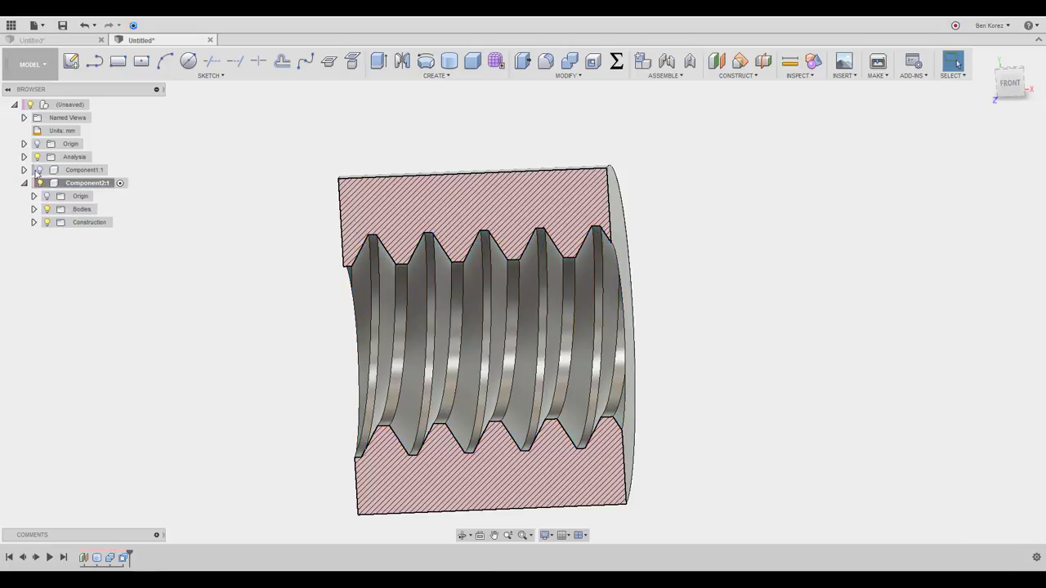
Show the screw component again and ground the nut component.
click(38, 170)
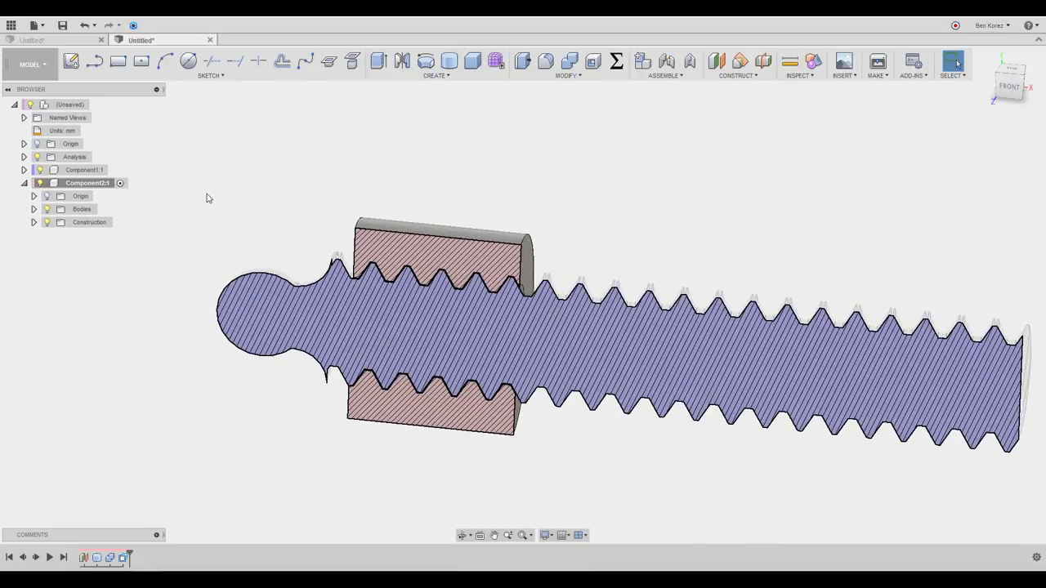
click(462, 241)
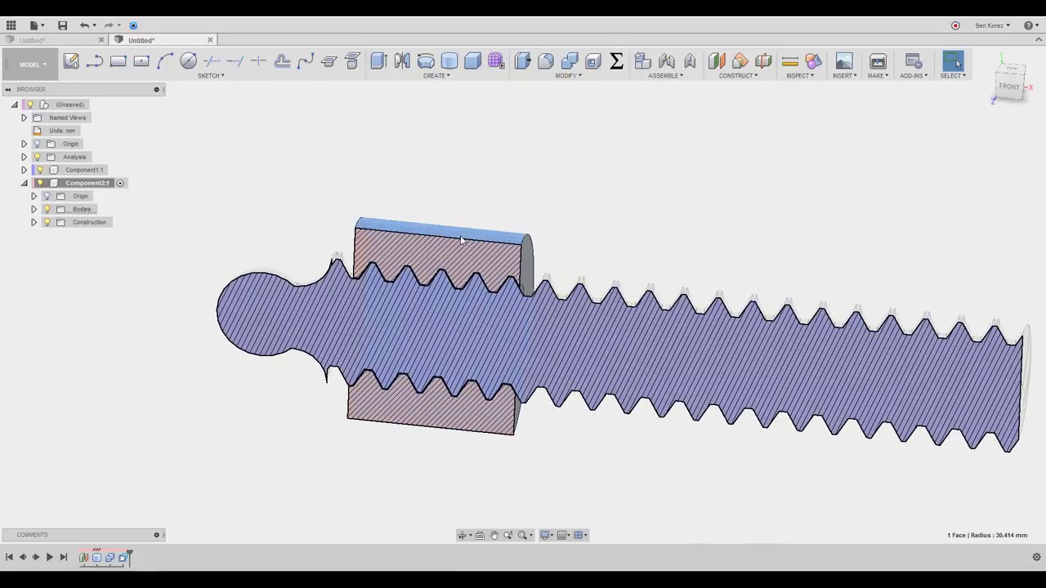
click(229, 181)
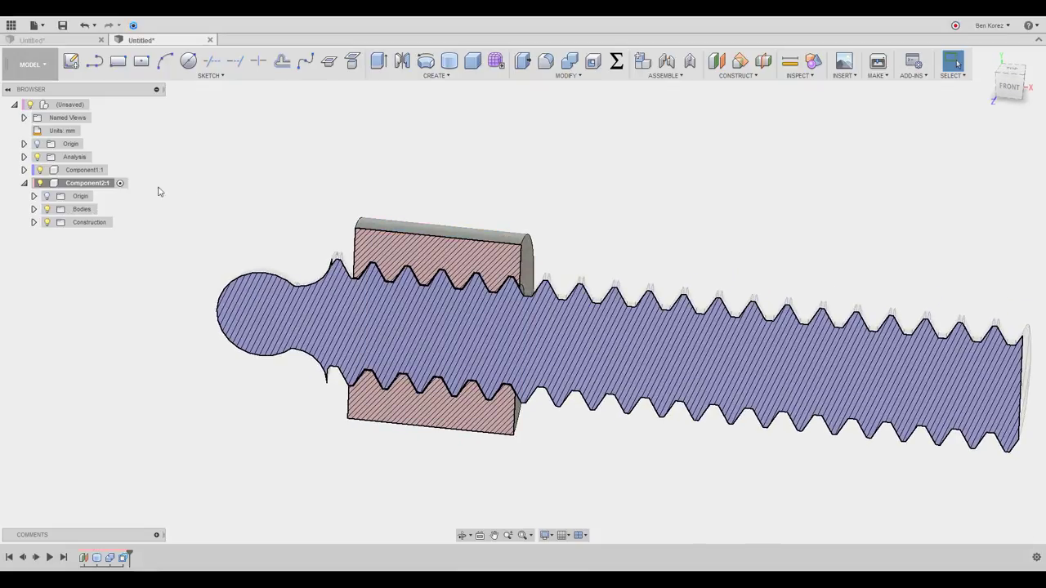
right_click(79, 183)
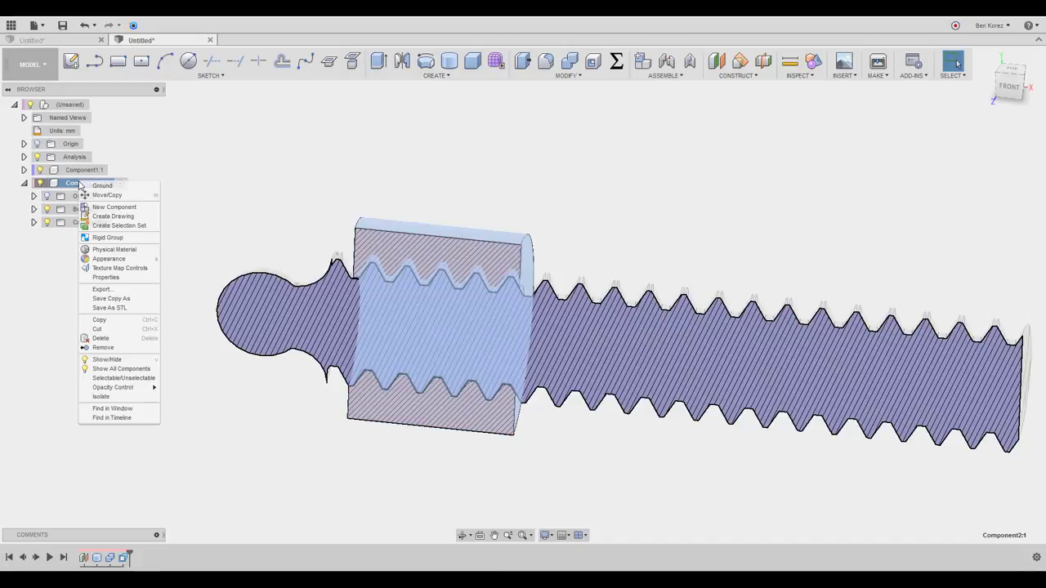
click(85, 185)
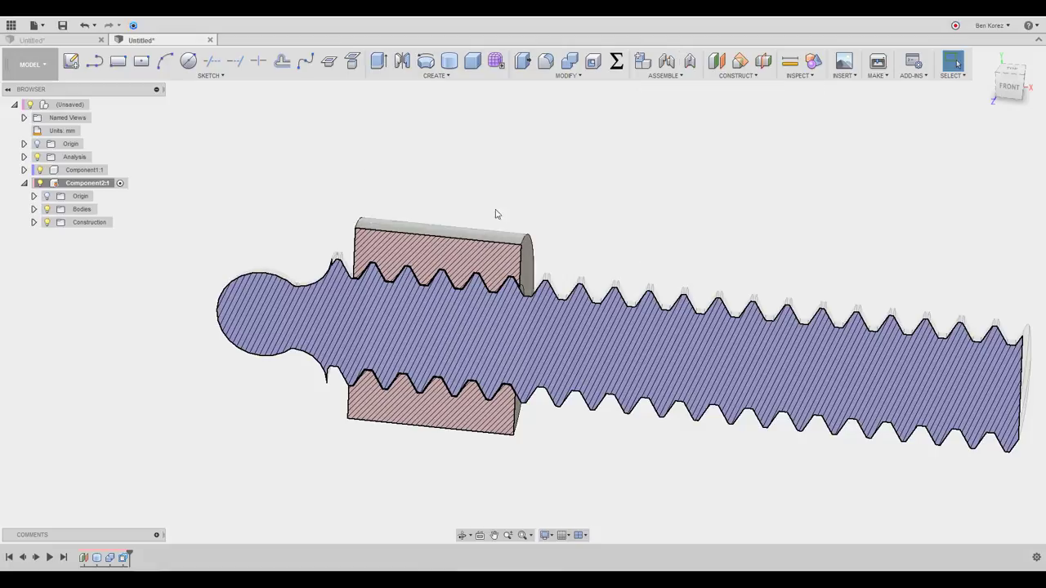
Create a Cylindrical as-built joint between the screw and nut at the centre of the nut's bore, about the Z axis, with the section analysis hidden.
click(691, 62)
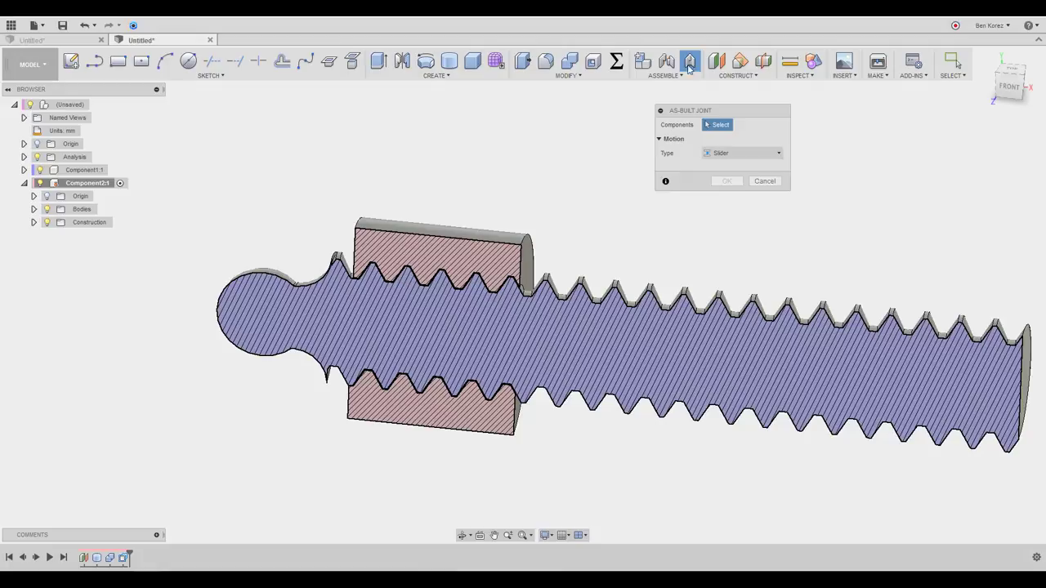
click(87, 170)
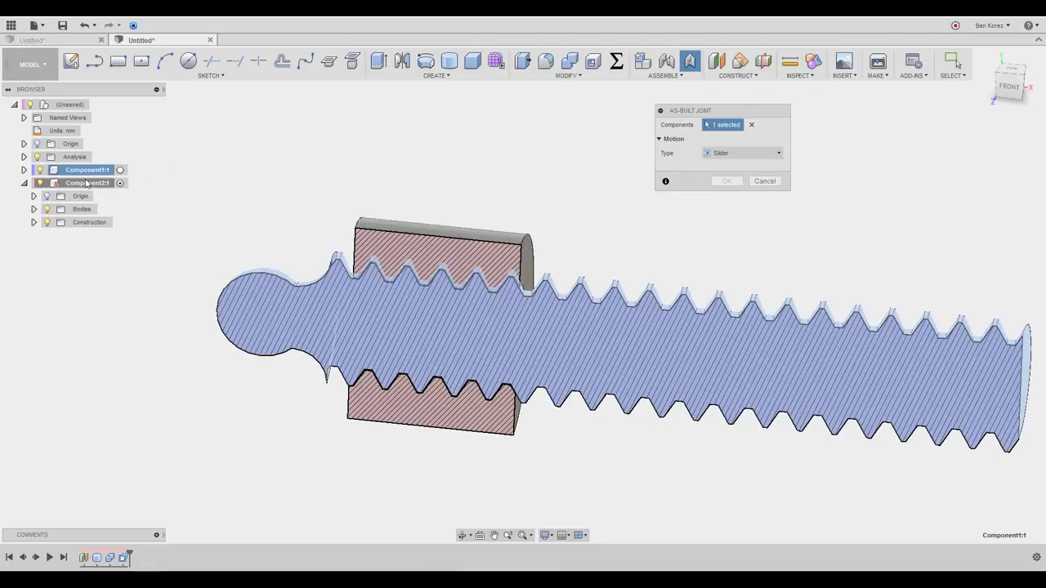
click(87, 183)
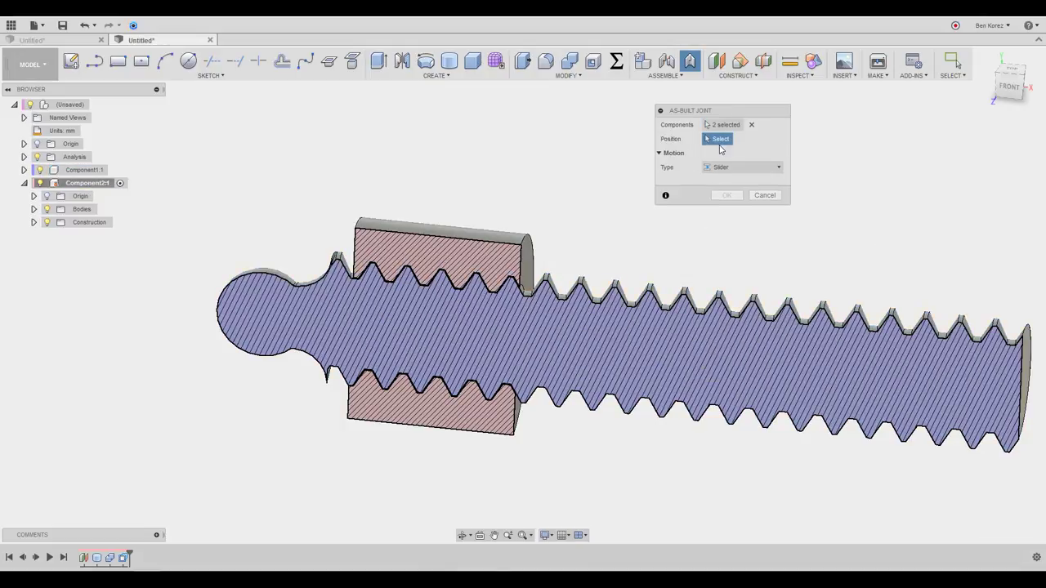
click(721, 167)
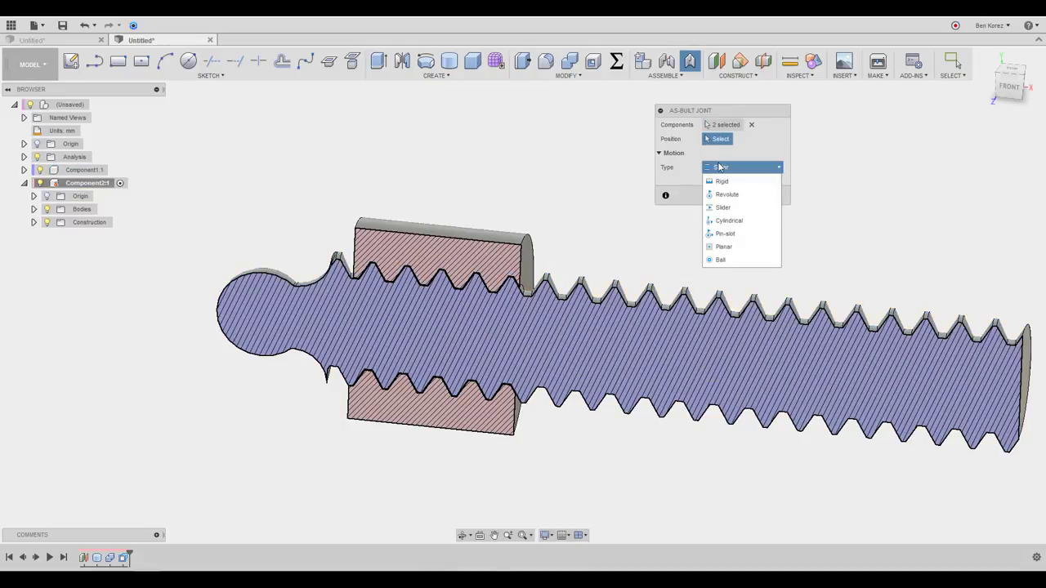
click(723, 221)
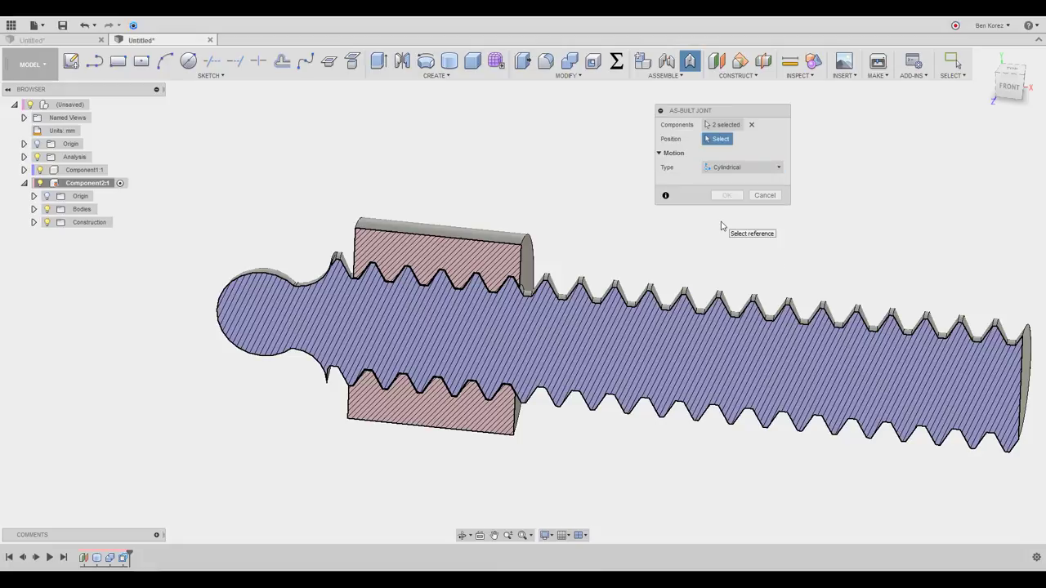
shift+middle_drag(518, 299, 537, 286)
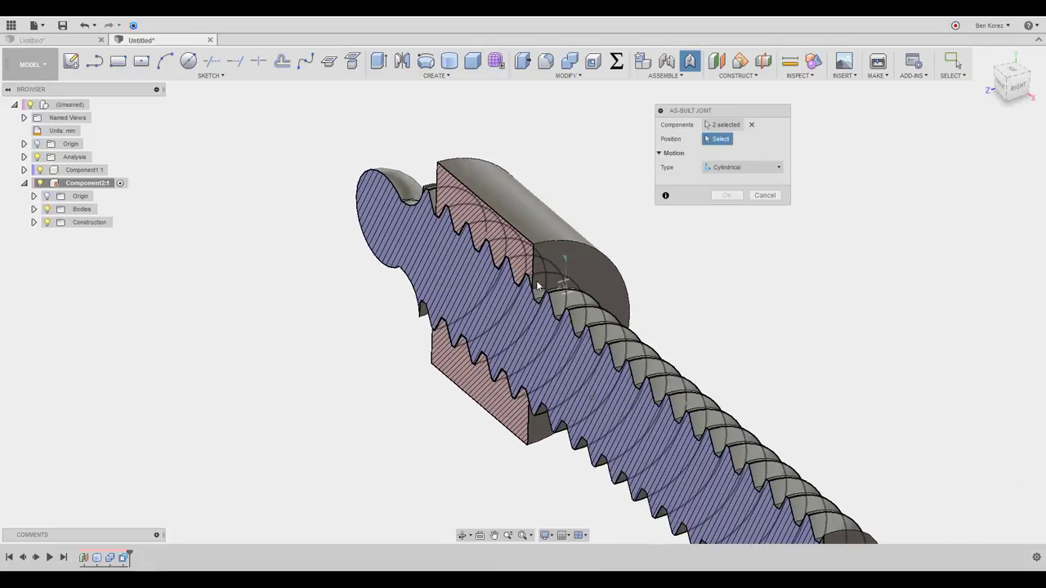
click(37, 157)
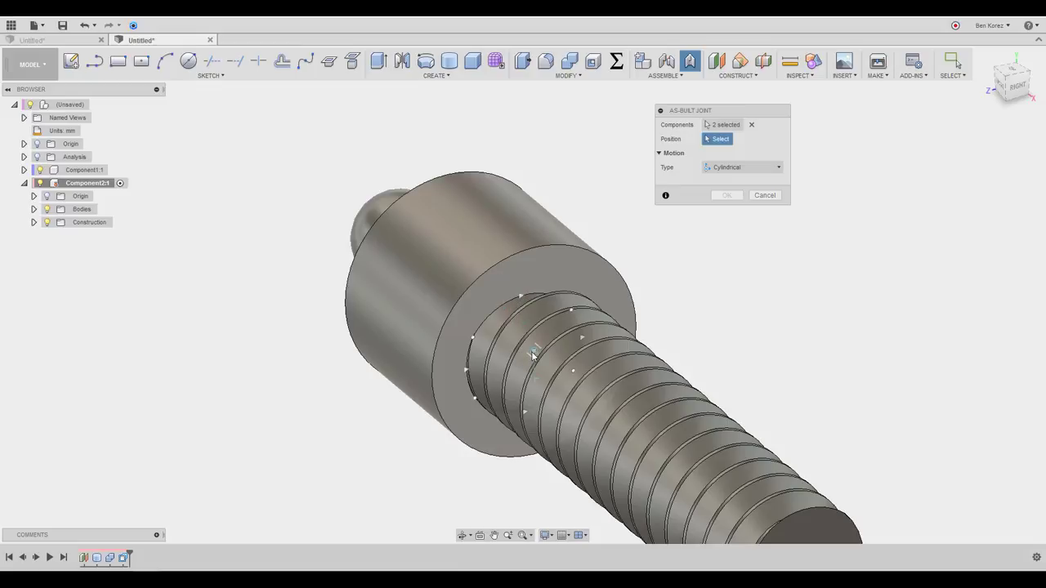
click(533, 354)
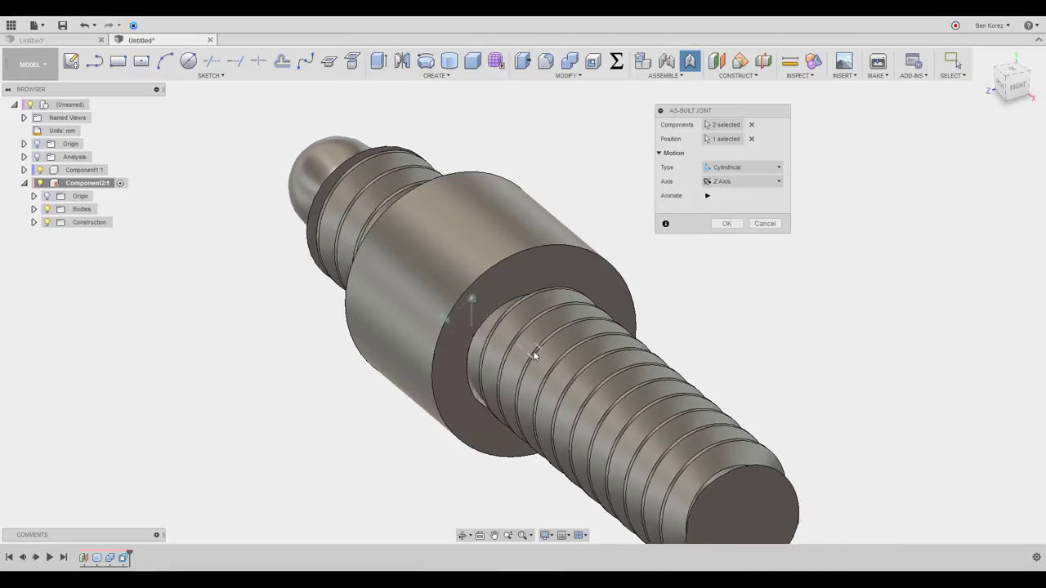
click(726, 224)
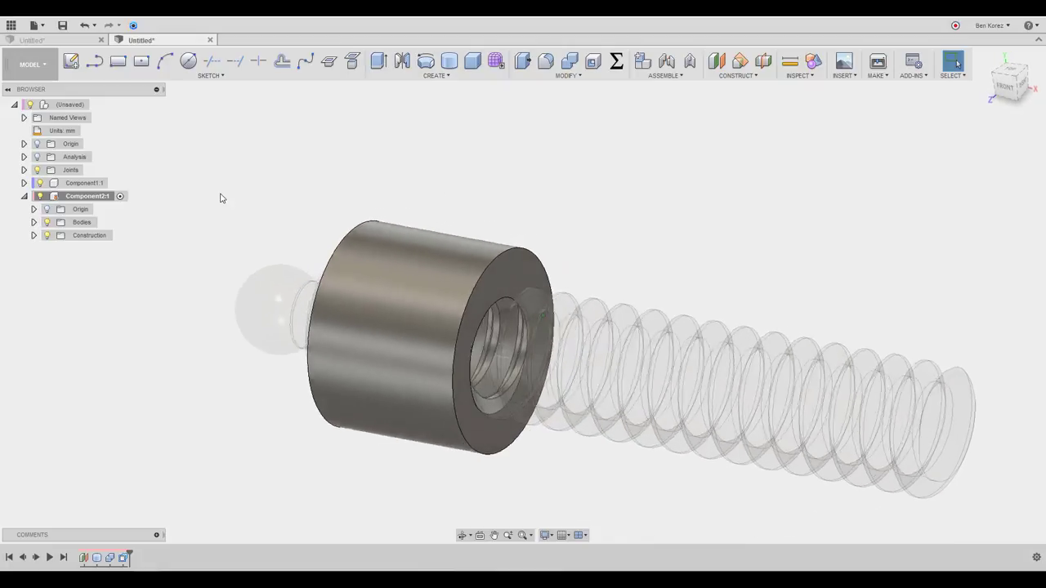
Activate the top-level assembly and slide the screw through the nut to test the joint.
double_click(74, 106)
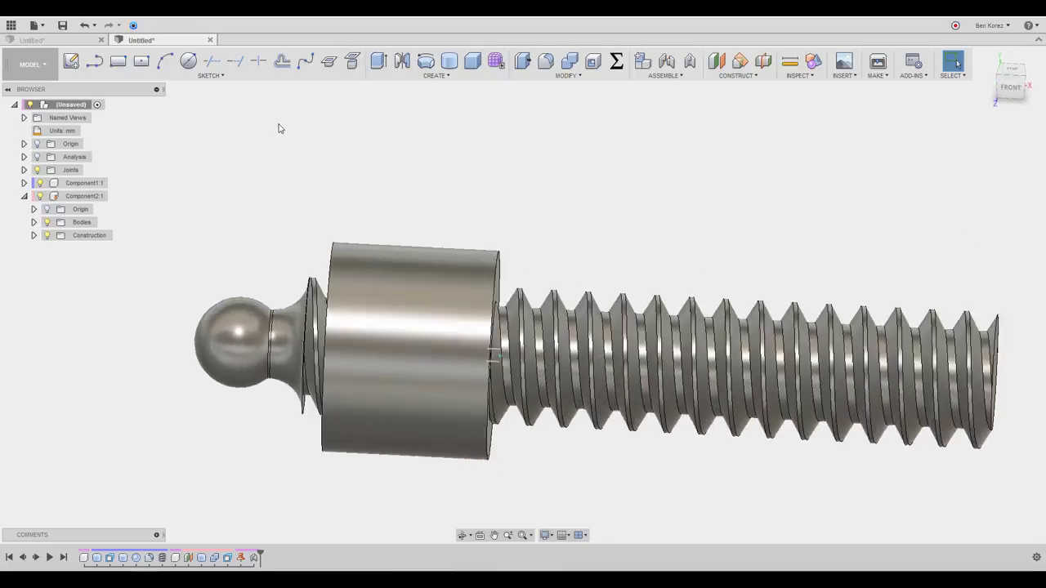
drag(313, 336, 192, 335)
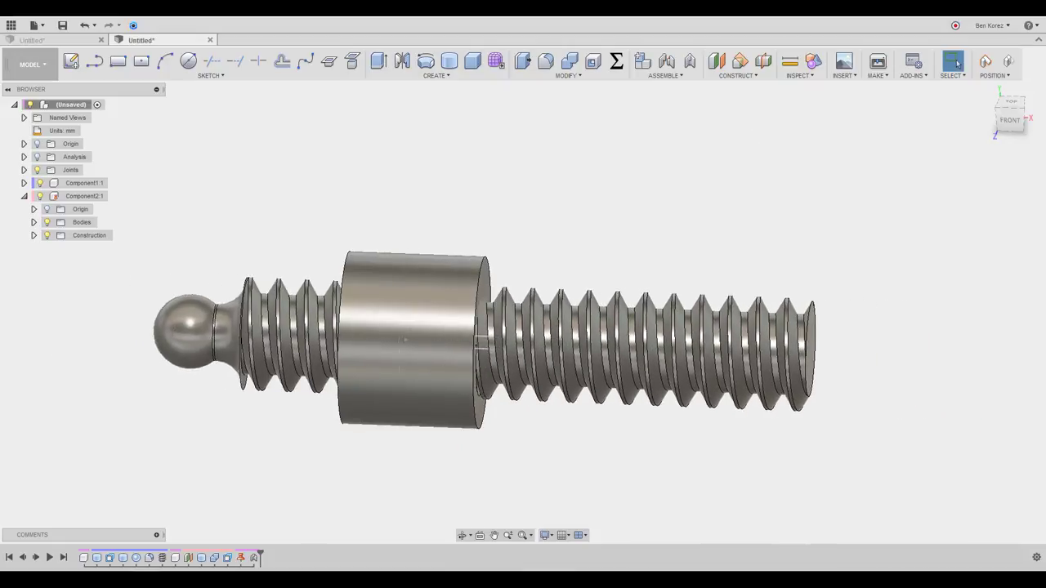
Show the section analysis again and inspect the clearance between the screw and nut threads.
click(37, 157)
scroll(620, 233, up, 5)
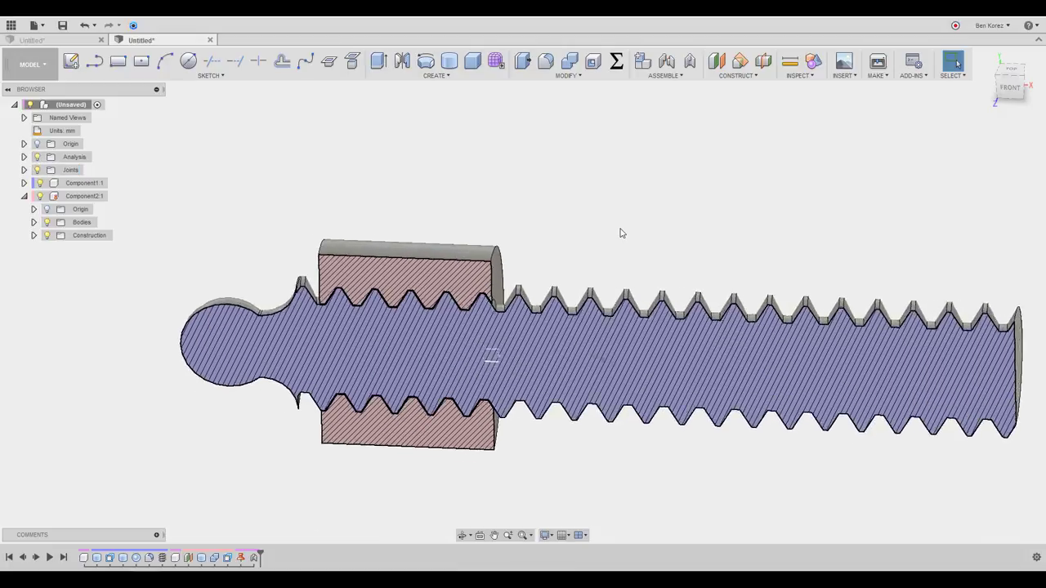
mouse_move(619, 234)
shift+middle_down()
mouse_move(580, 206)
mouse_move(530, 280)
shift+middle_up()
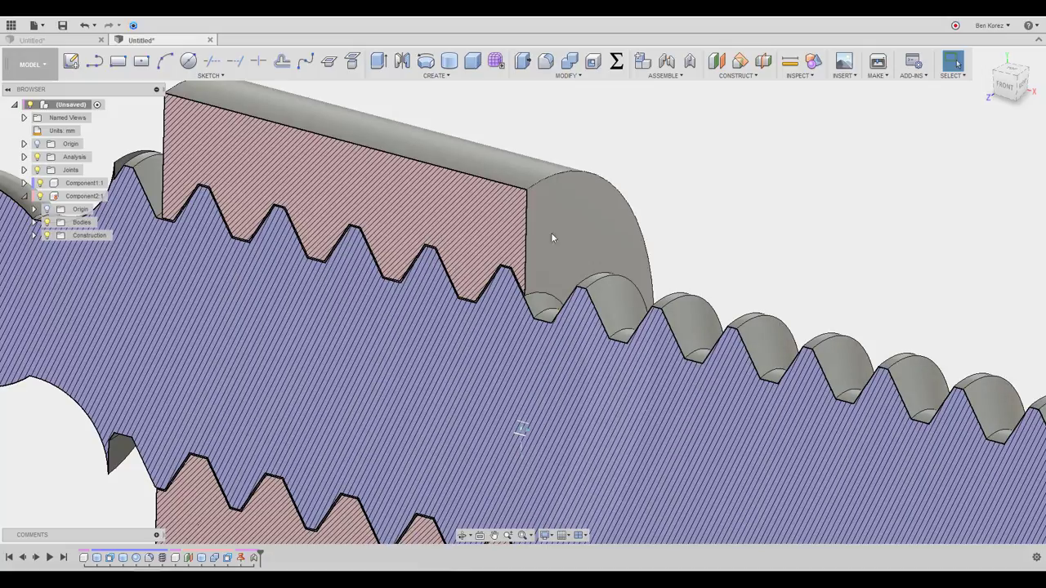
click(675, 75)
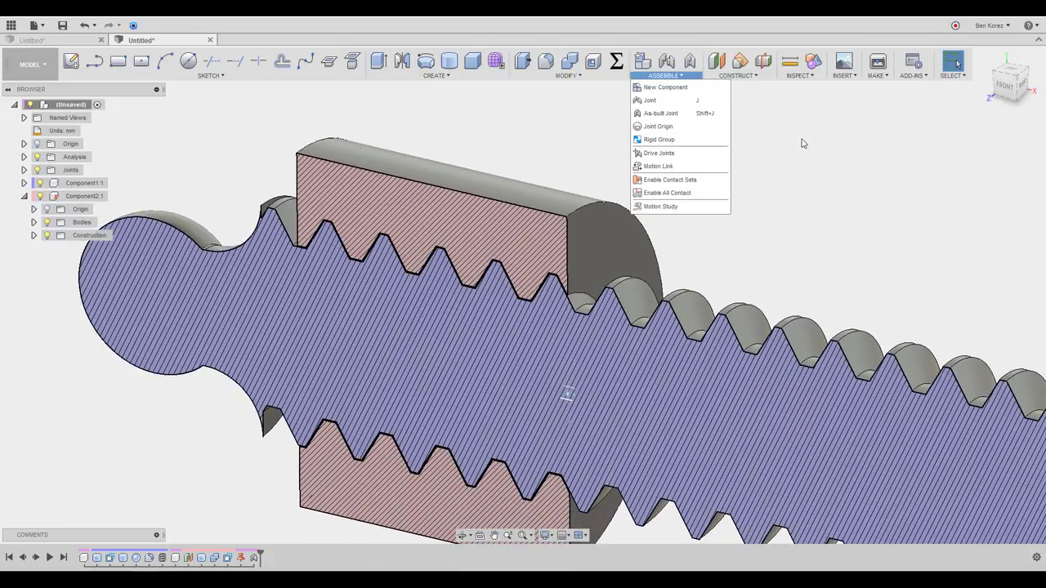
click(803, 140)
scroll(629, 273, down, 2)
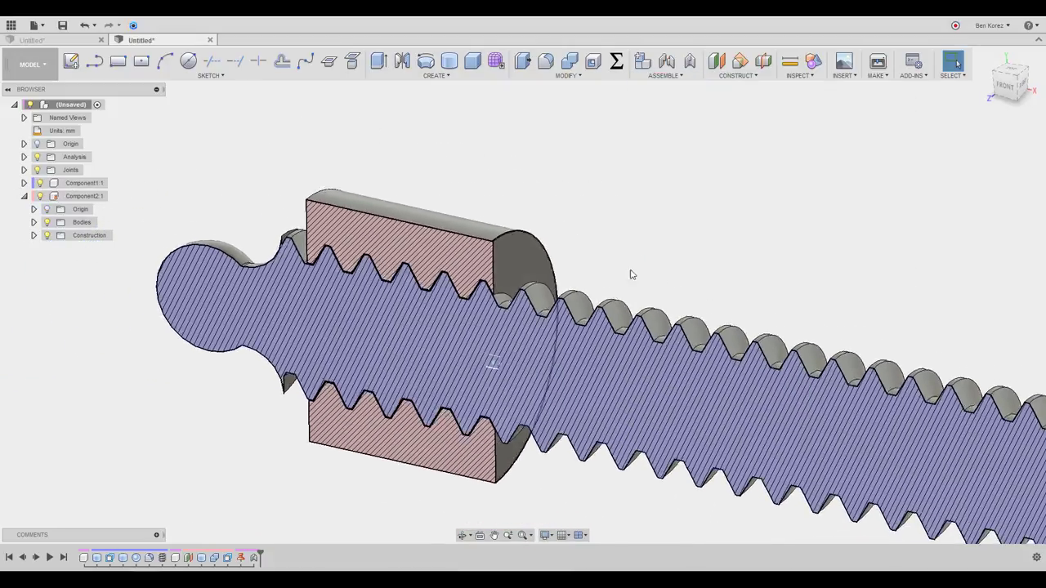
Enable minimum and maximum limits for the Slide motion of the cylindrical joint.
click(22, 170)
click(94, 185)
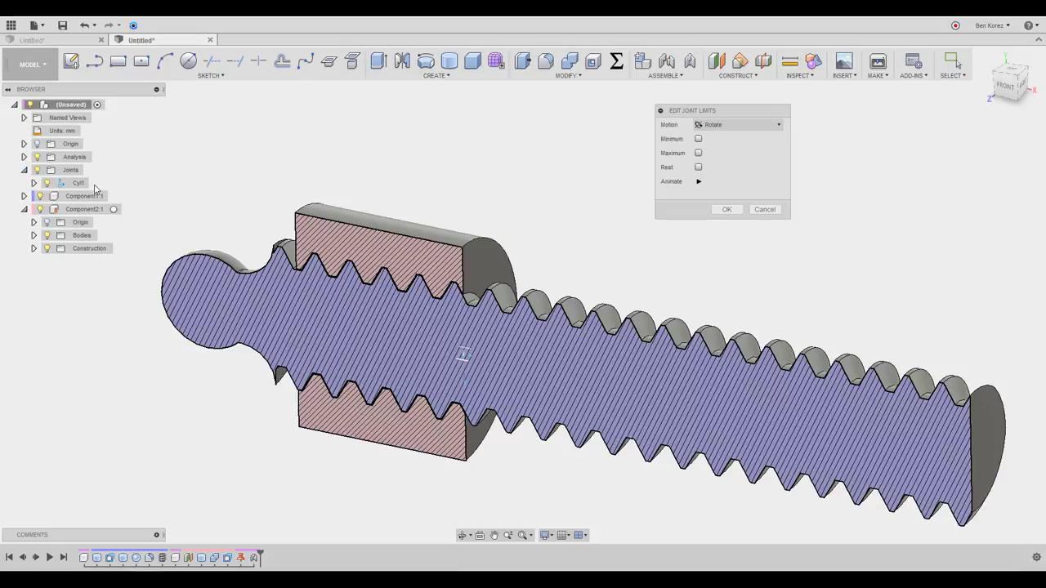
click(717, 127)
click(716, 153)
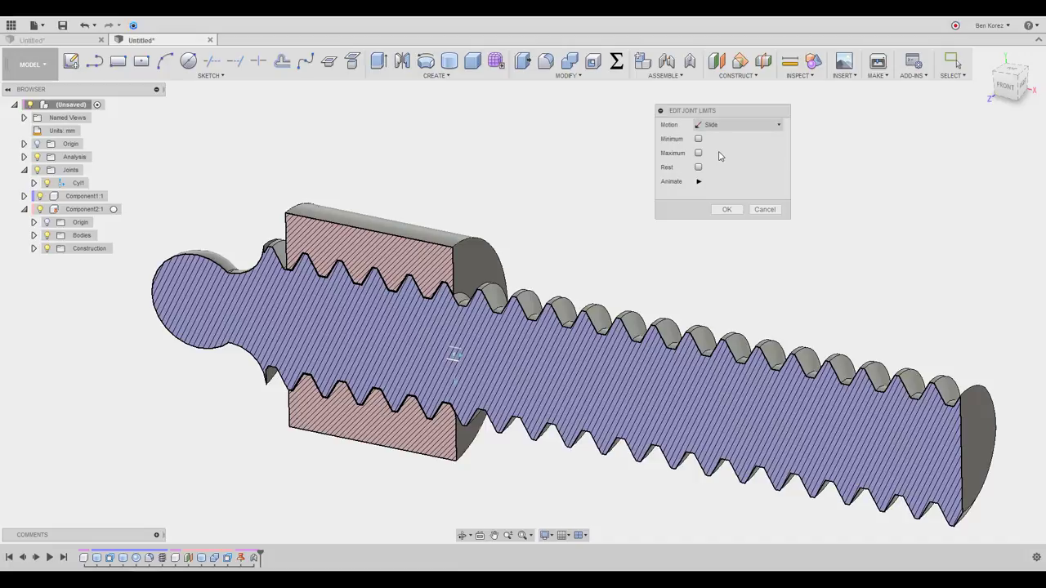
click(699, 139)
click(698, 167)
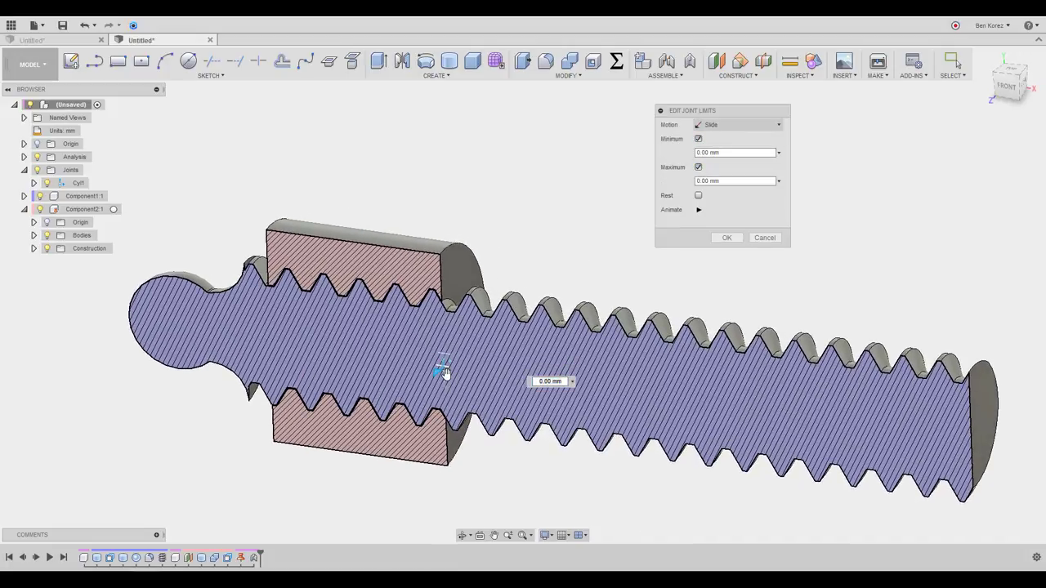
Slide the screw until the nut is near its plain end, and set the maximum slide limit to -120 mm.
drag(450, 377, 8, 343)
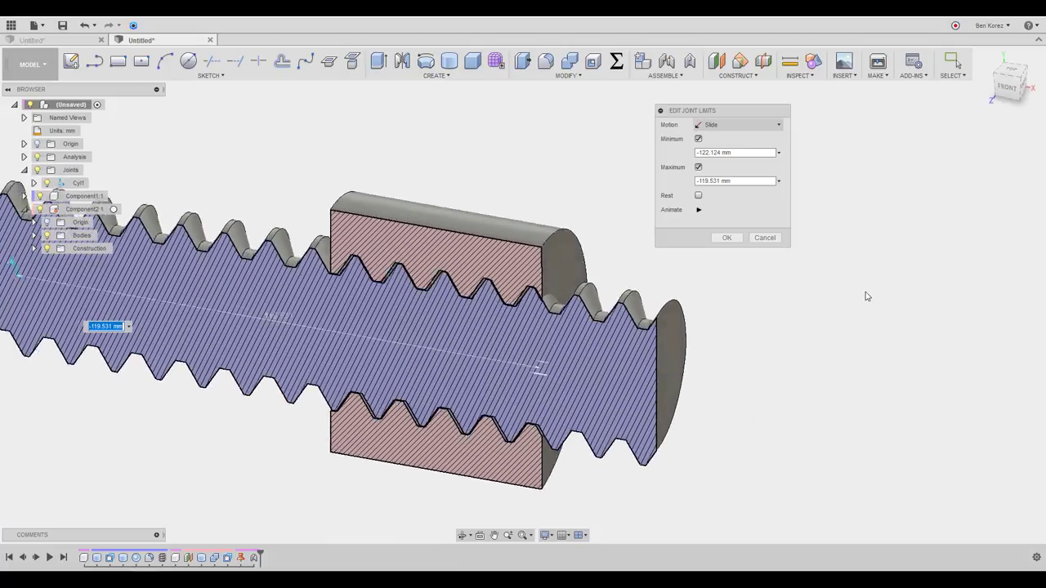
click(736, 181)
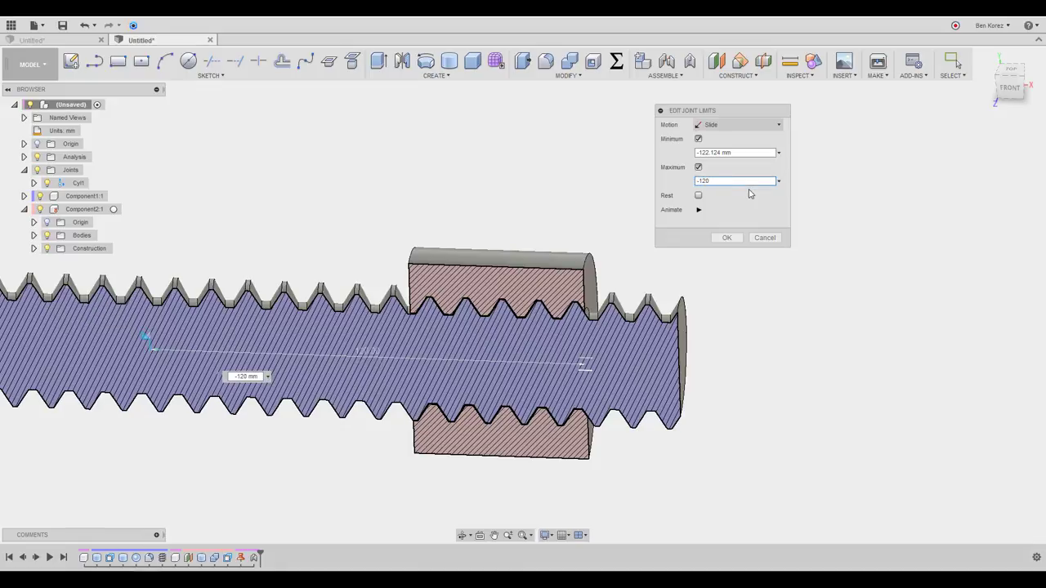
click(727, 238)
scroll(798, 231, down, 3)
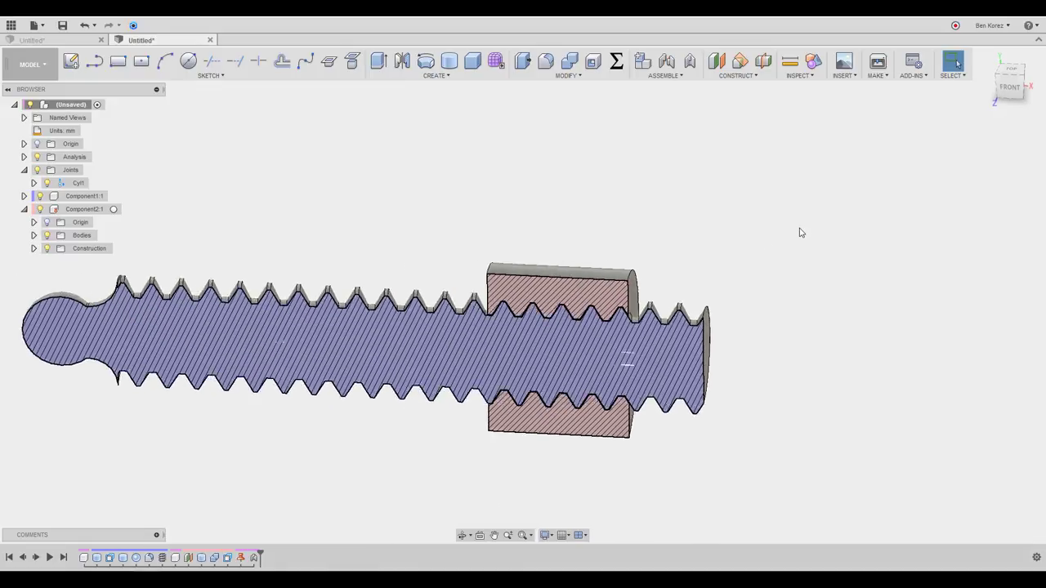
Edit the cylindrical joint's Slide limits, setting the minimum to -120 mm and the maximum to 0 mm.
click(94, 186)
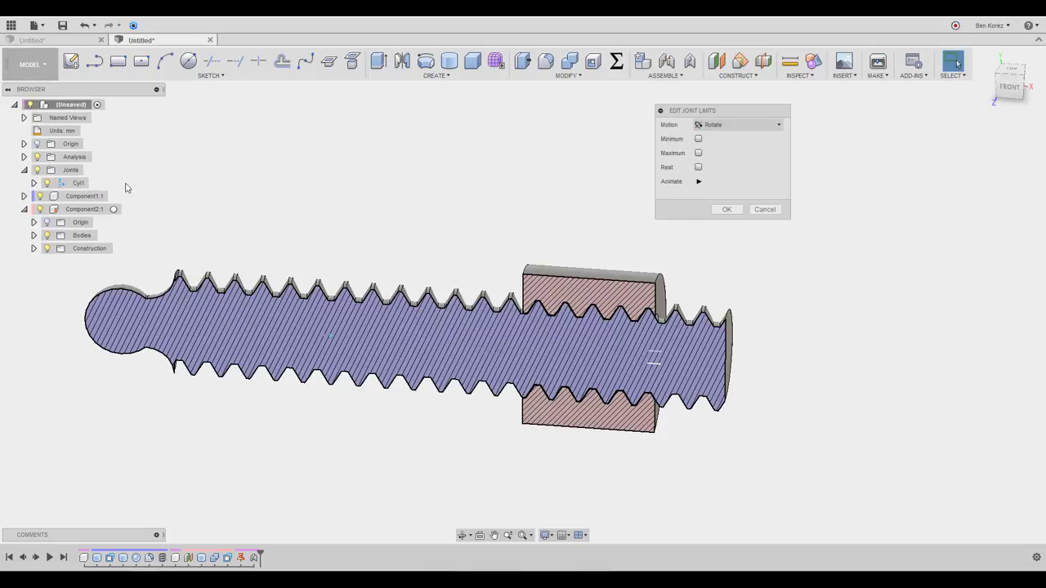
click(719, 126)
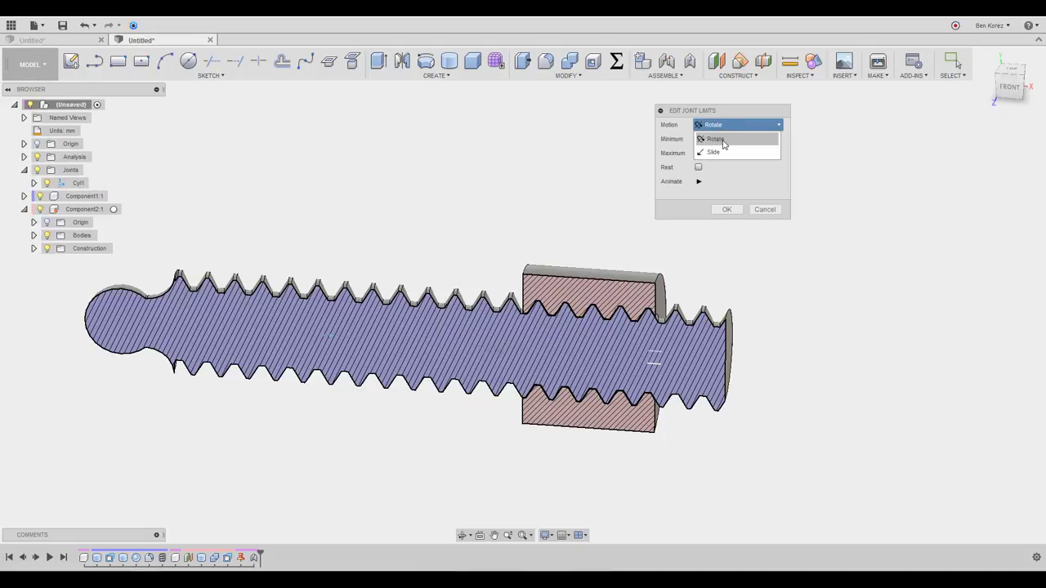
click(722, 151)
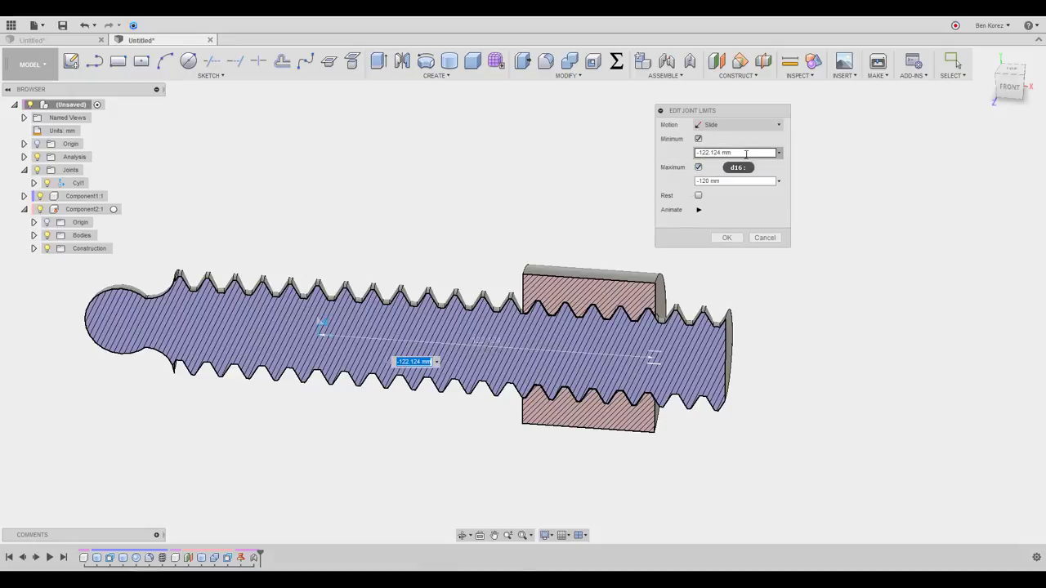
drag(746, 153, 665, 155)
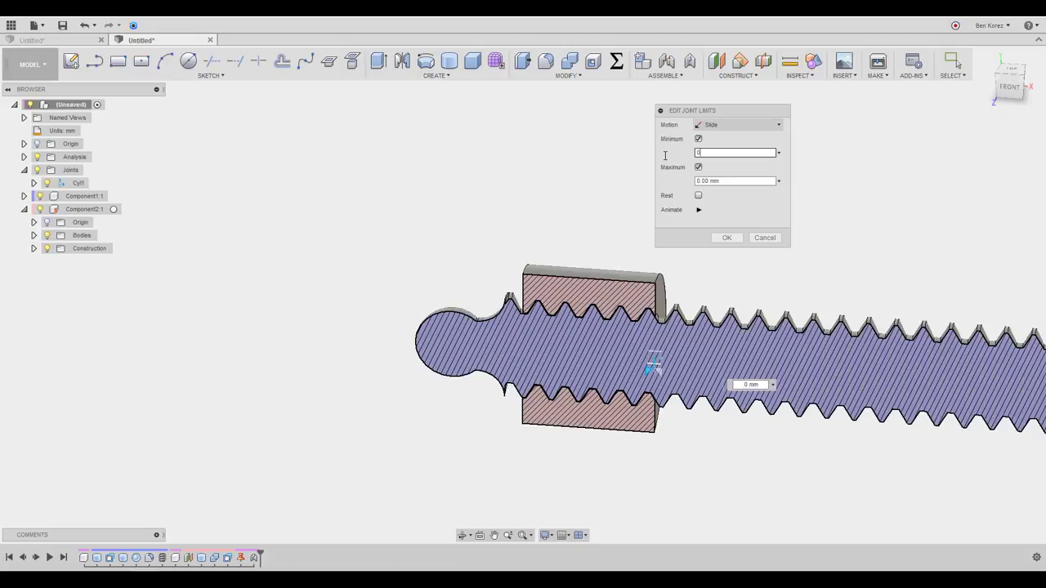
drag(740, 180, 619, 180)
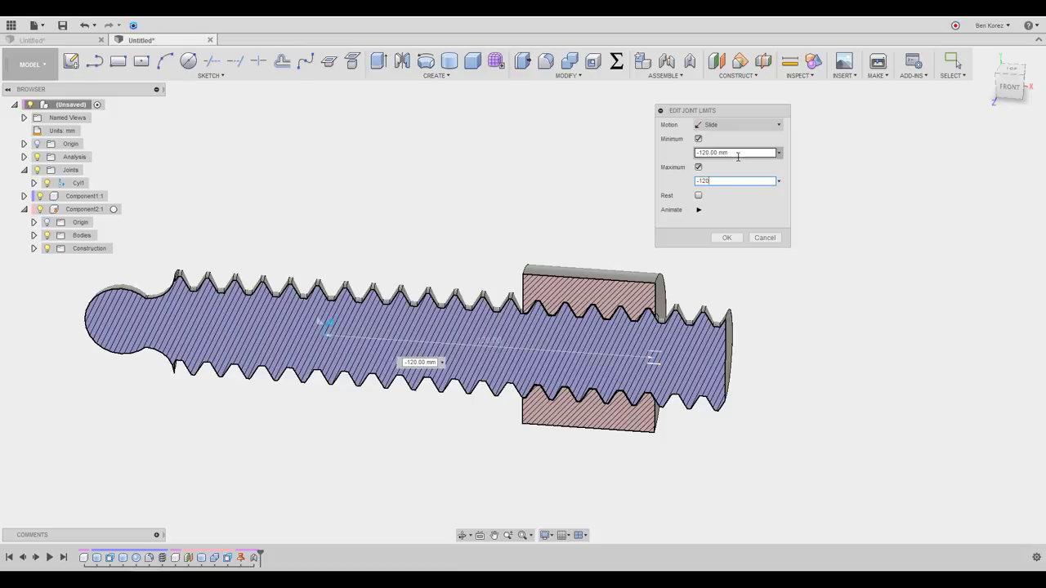
drag(734, 153, 684, 156)
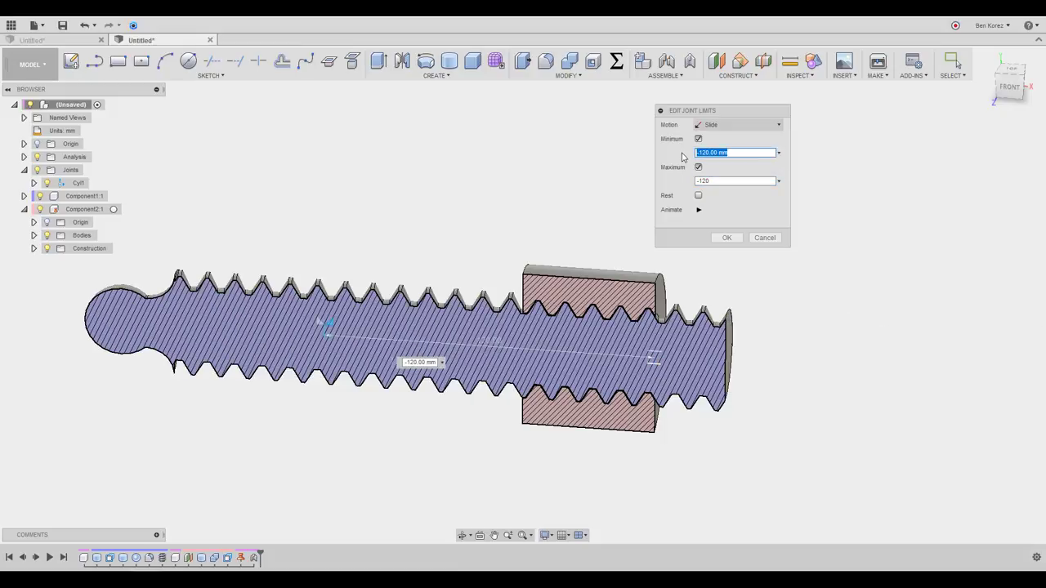
drag(731, 181, 672, 179)
text(0)
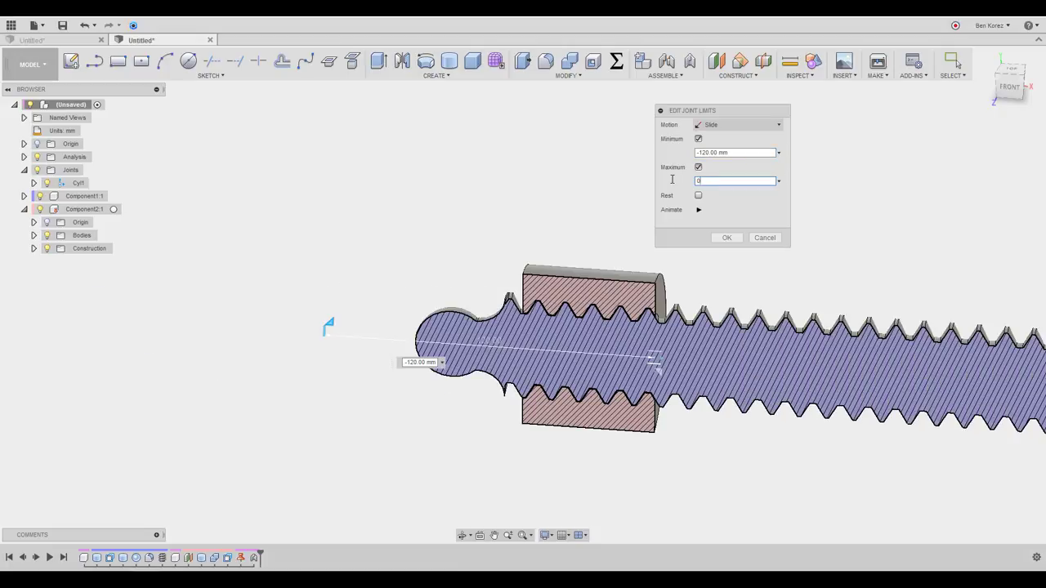
Animate the screw's limited slide motion through the nut, and accept the joint limits.
click(699, 210)
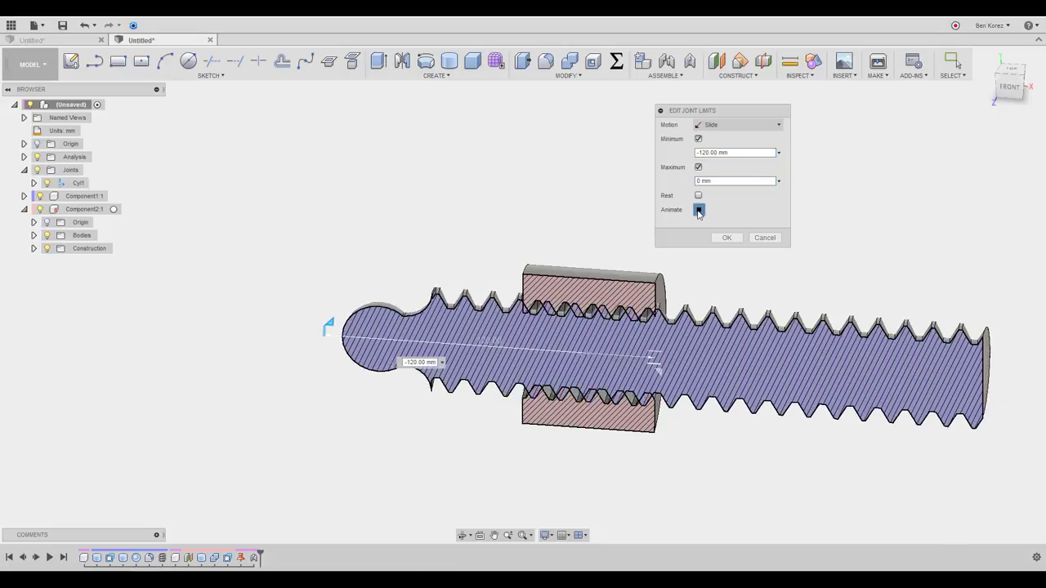
click(698, 210)
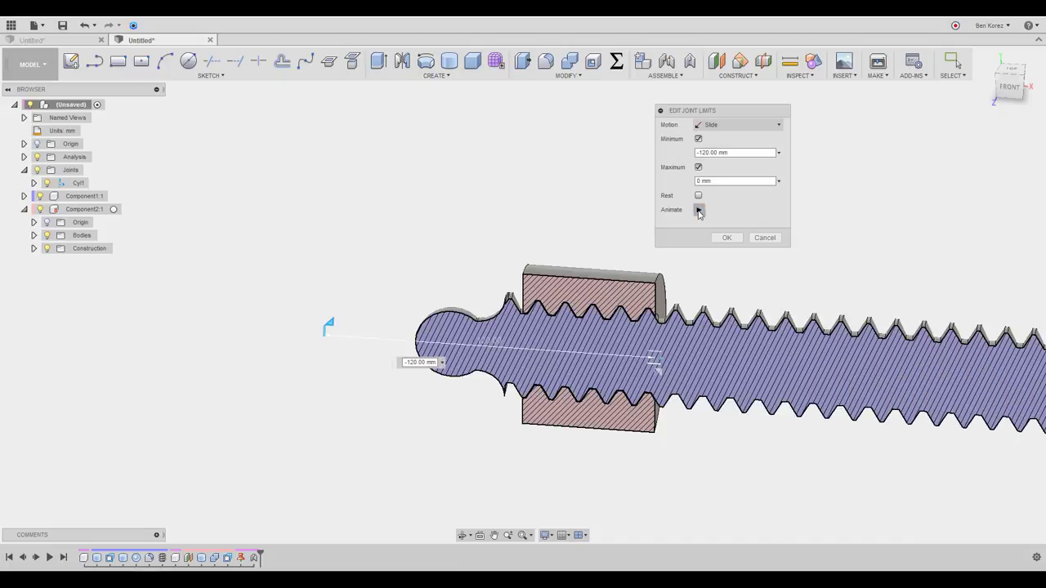
click(726, 238)
key(F6)
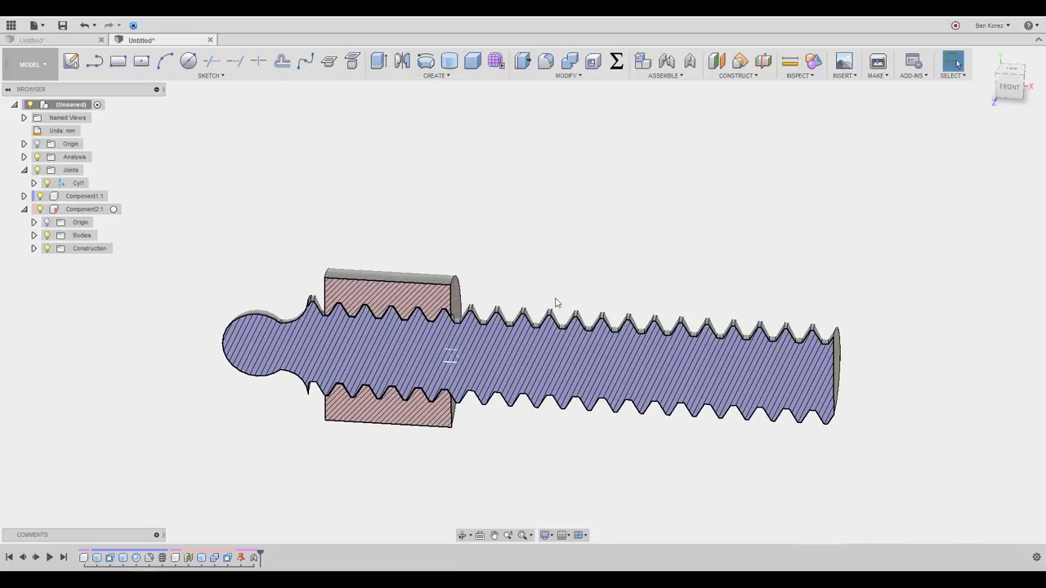
Hide the section analysis briefly to view the complete screw and nut, and show the section again.
scroll(539, 307, down, 2)
shift+middle_drag(531, 307, 471, 298)
shift+middle_drag(615, 326, 566, 296)
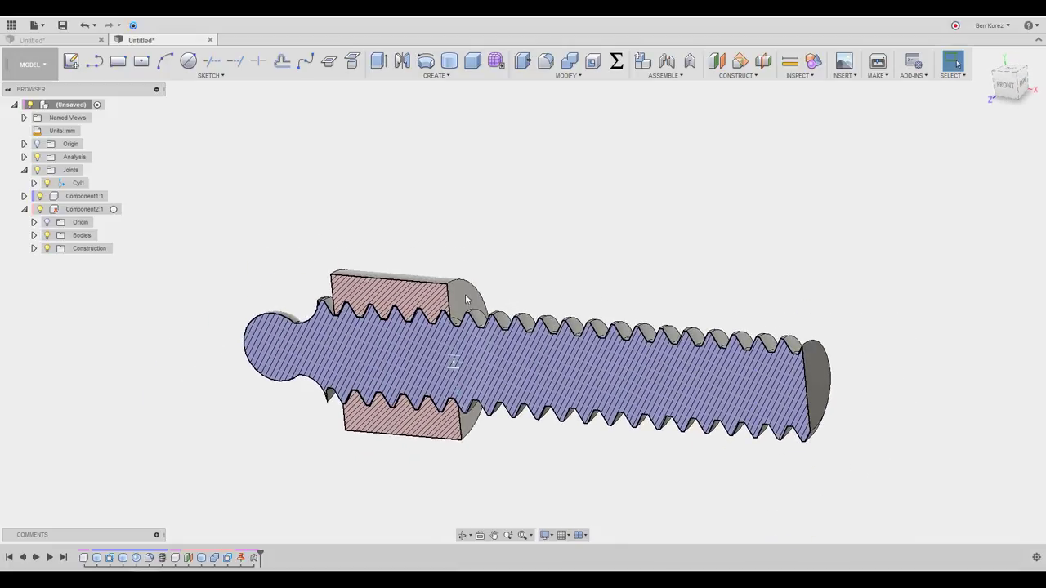
shift+middle_drag(694, 297, 556, 299)
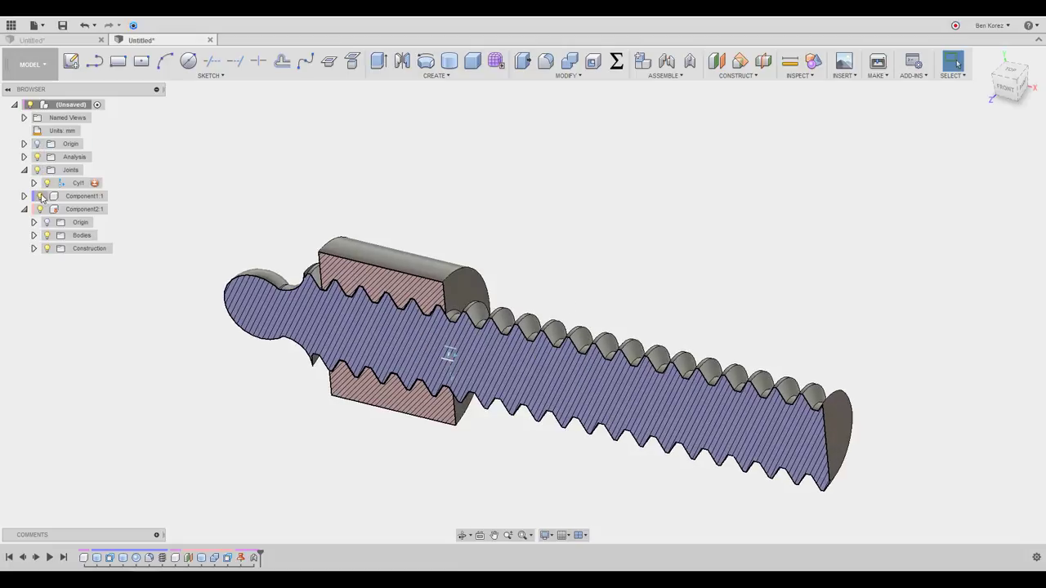
click(37, 157)
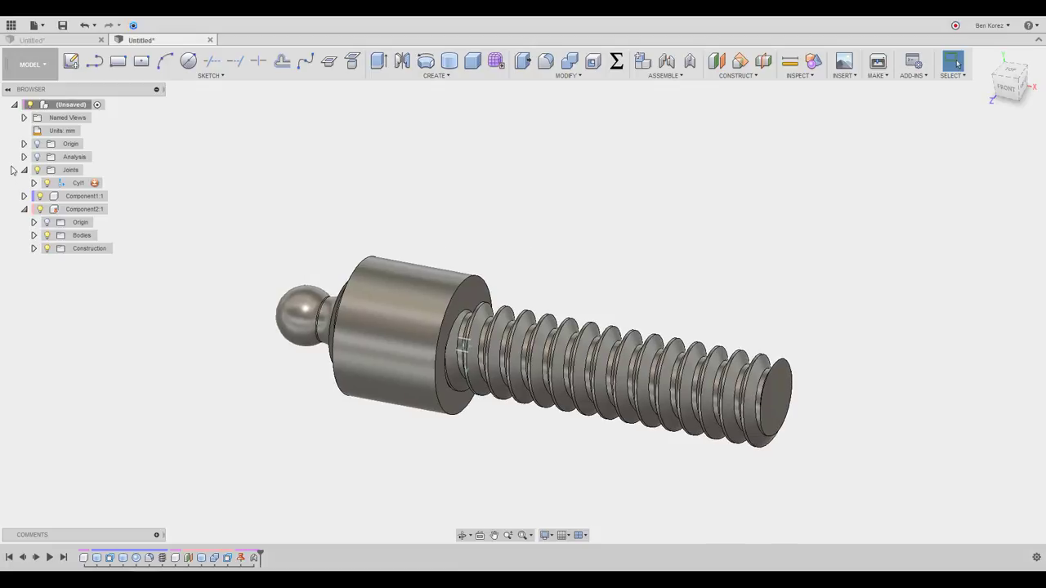
click(37, 157)
scroll(505, 201, up, 5)
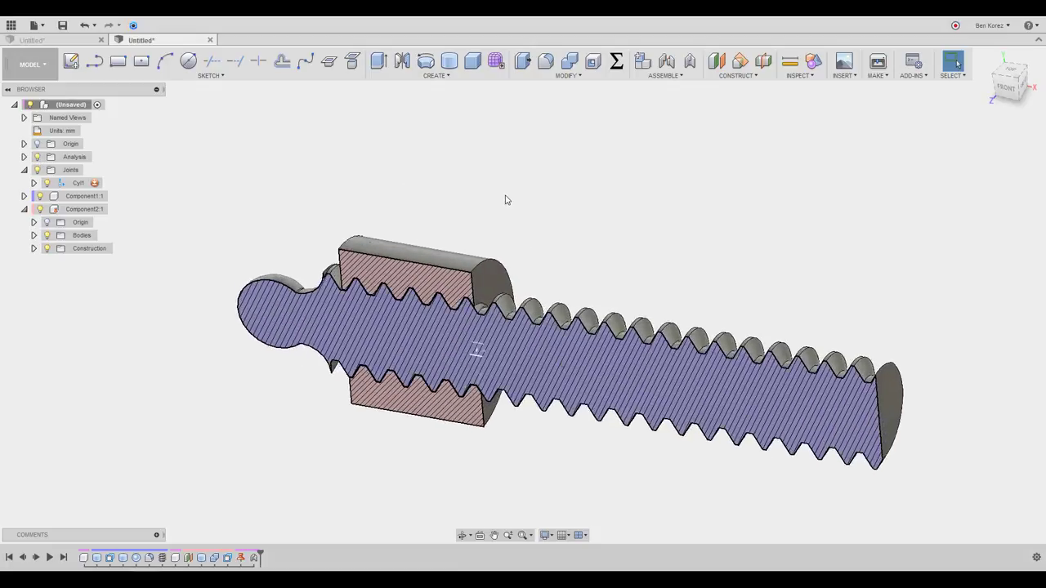
Create a motion link within the cylindrical joint, linking 10 mm of Slide Z to 360 degrees of Rotate Z.
click(664, 75)
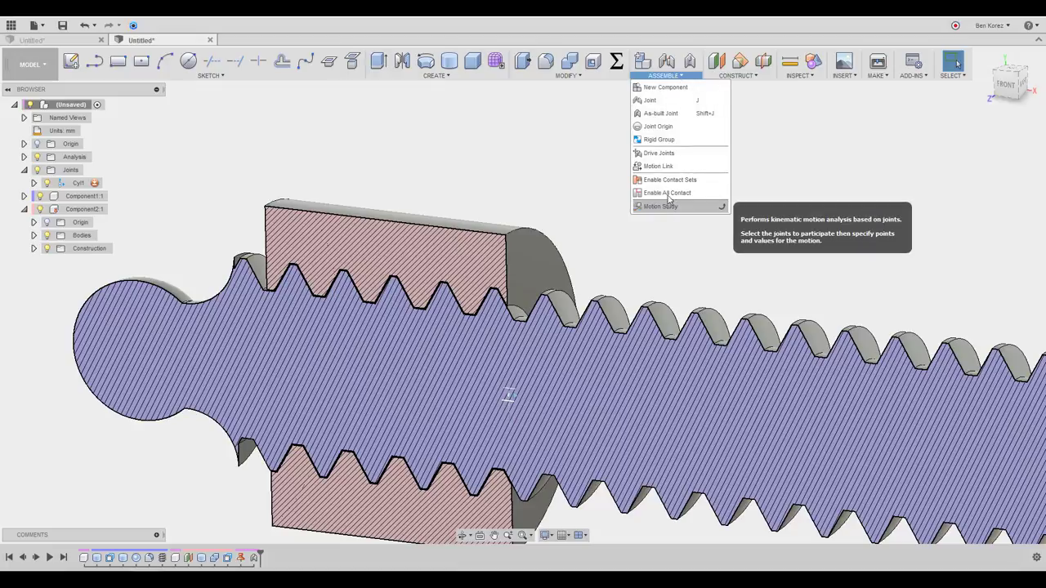
click(675, 166)
scroll(273, 164, down, 3)
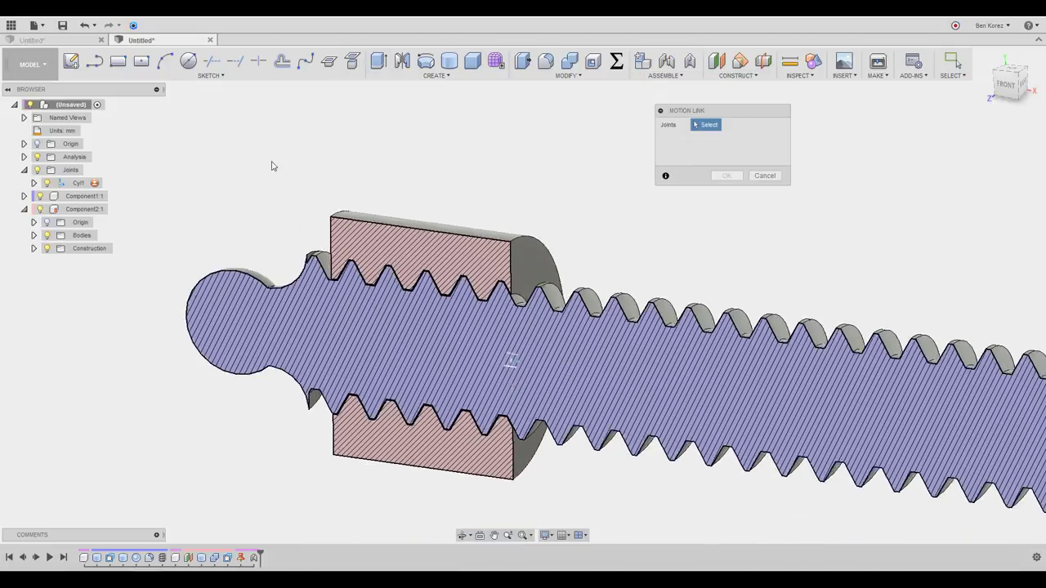
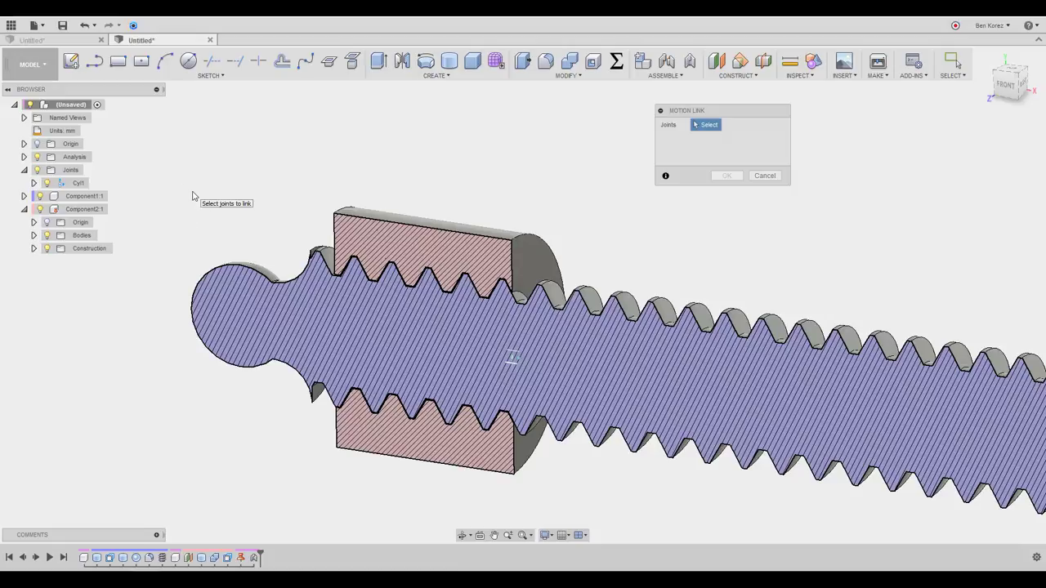
click(77, 184)
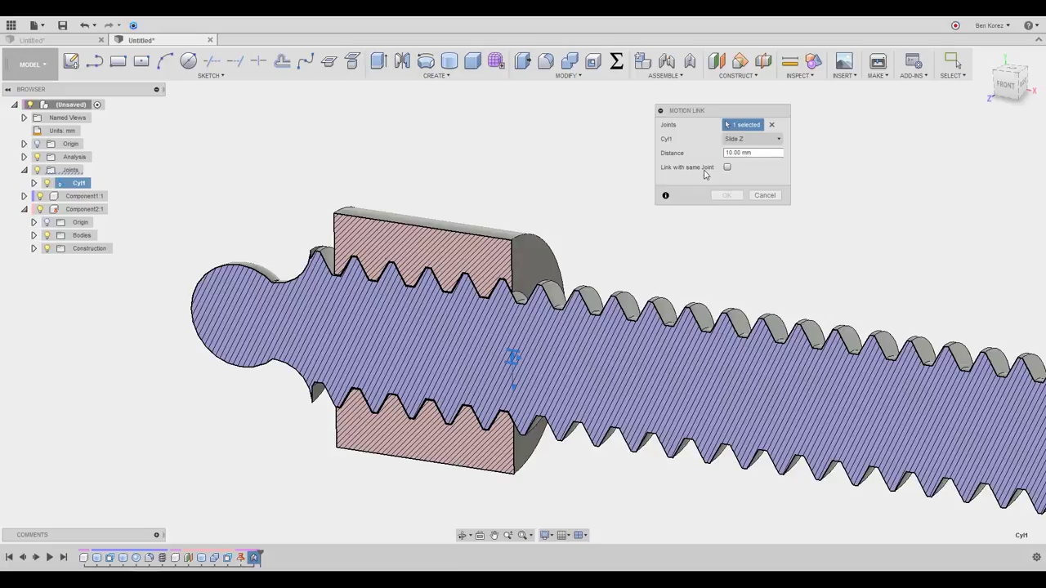
click(727, 168)
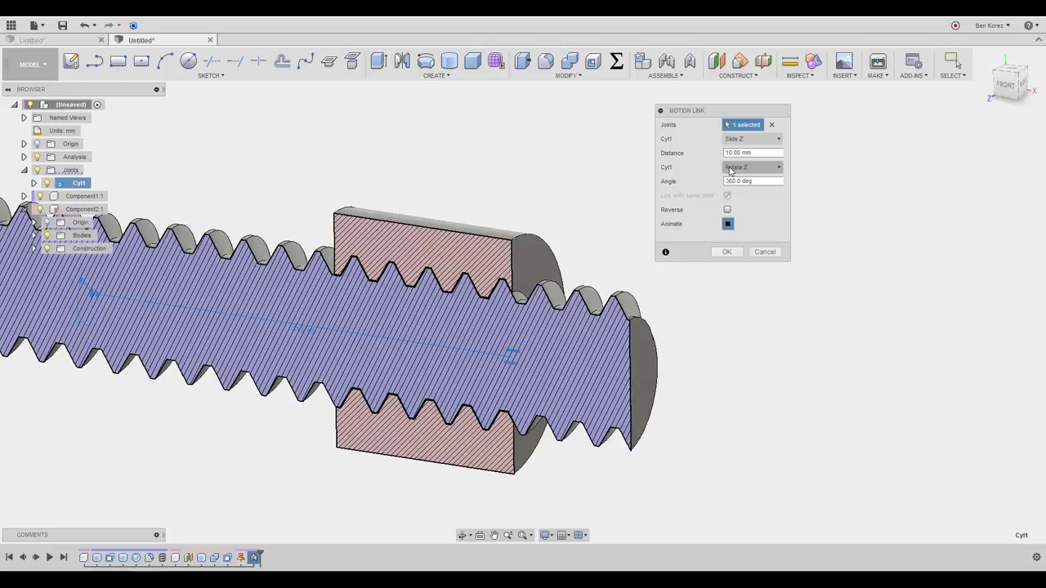
click(726, 252)
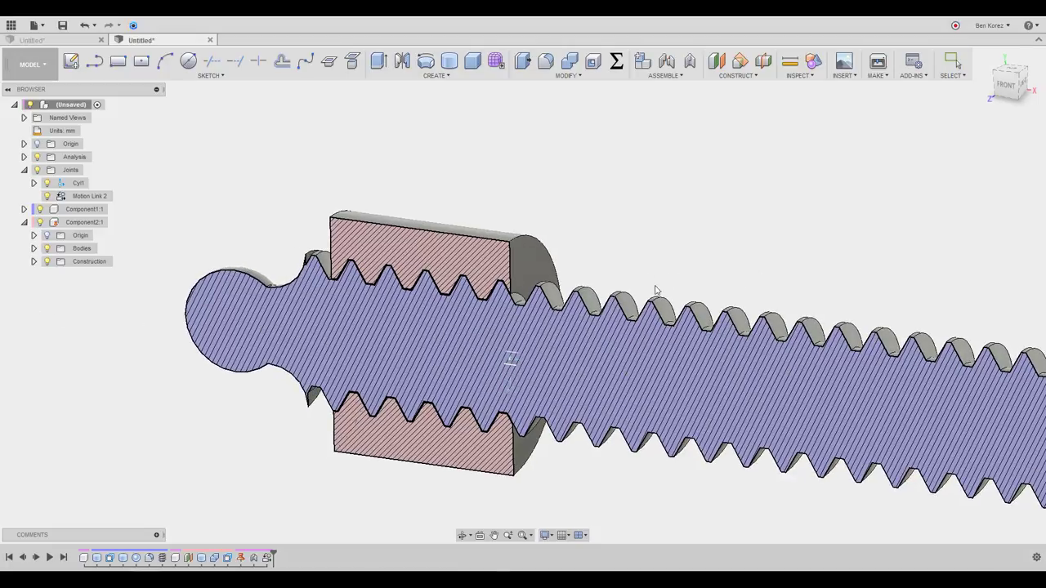
key(Escape)
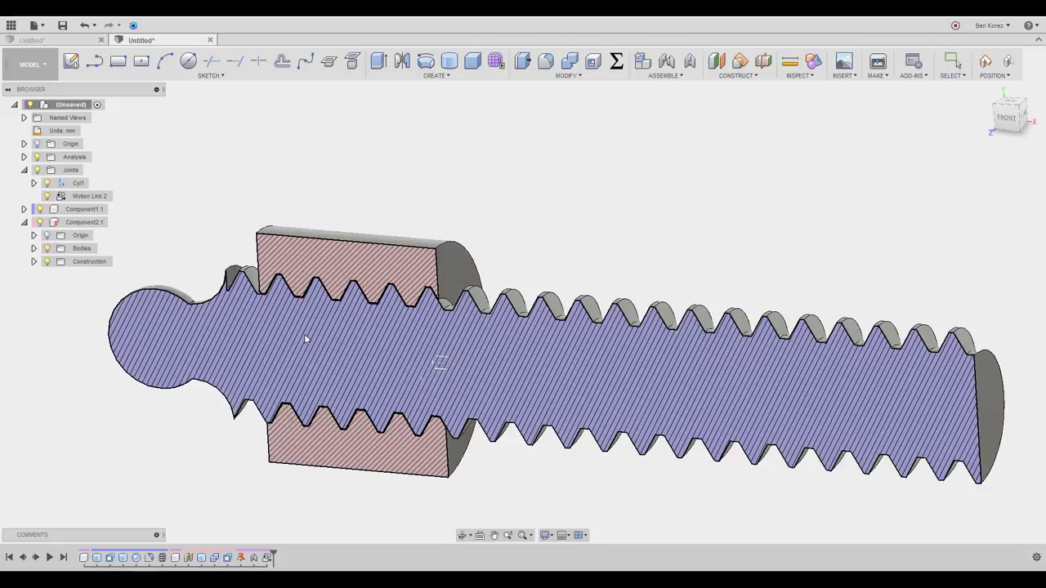
Move the screw through the nut and examine the thread engagement in section to check the linked motion.
scroll(422, 320, up, 3)
scroll(433, 325, up, 3)
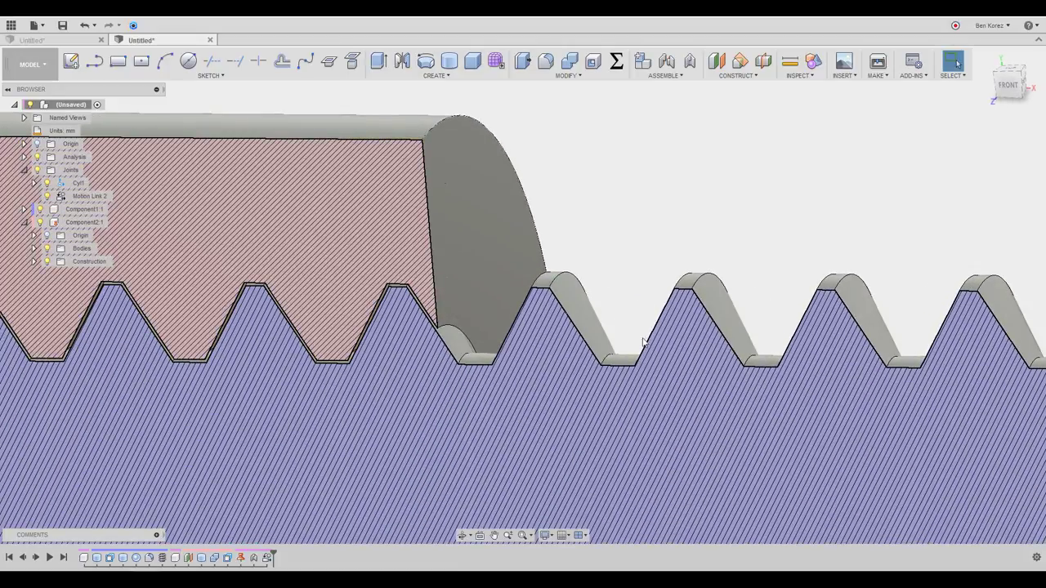
scroll(605, 287, down, 2)
scroll(603, 325, down, 3)
shift+middle_drag(602, 325, 488, 295)
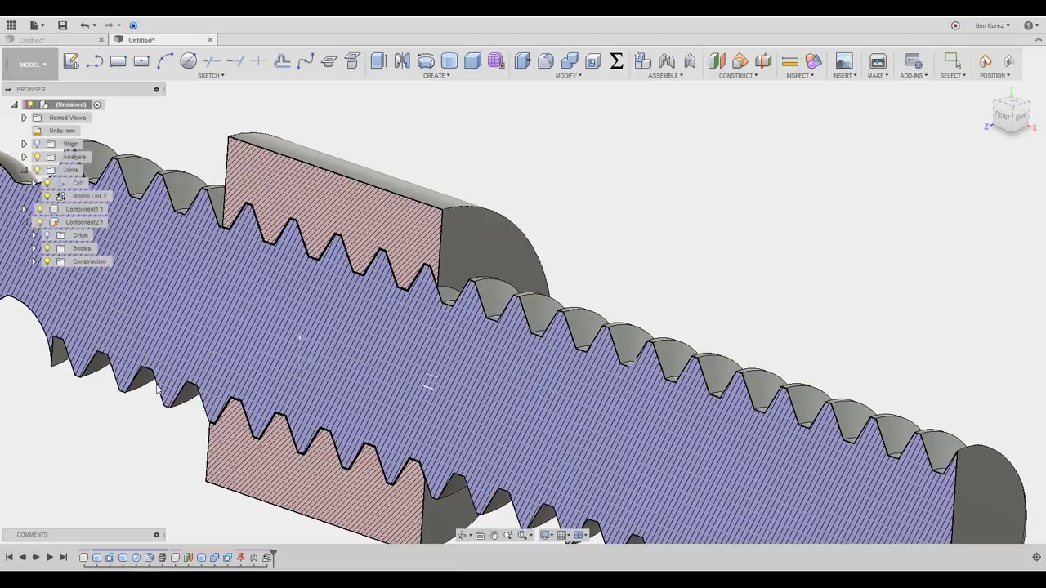
shift+middle_drag(605, 165, 681, 164)
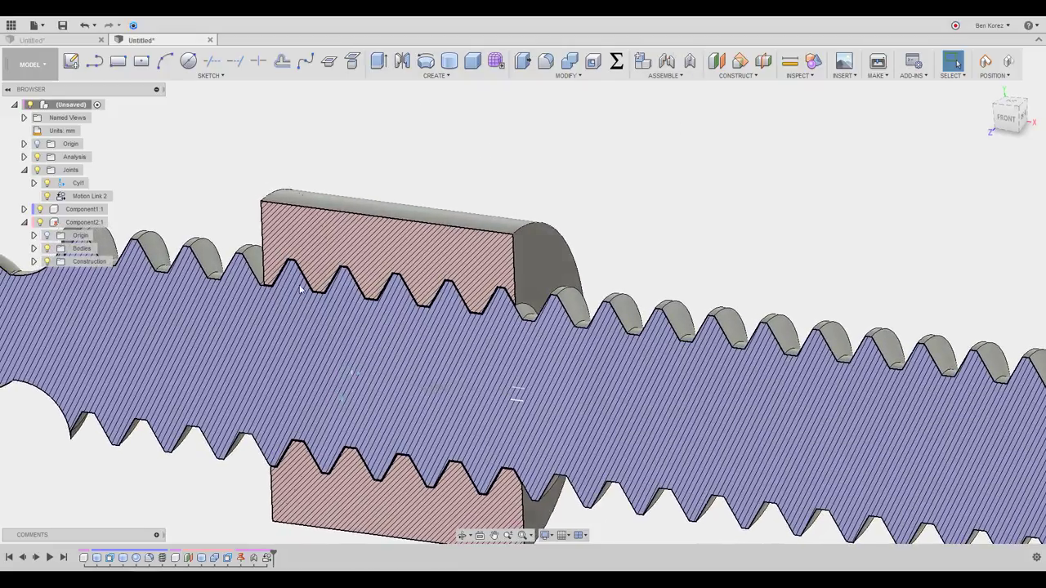
Review the motion link's distance and angle settings, and close them without making changes.
double_click(163, 557)
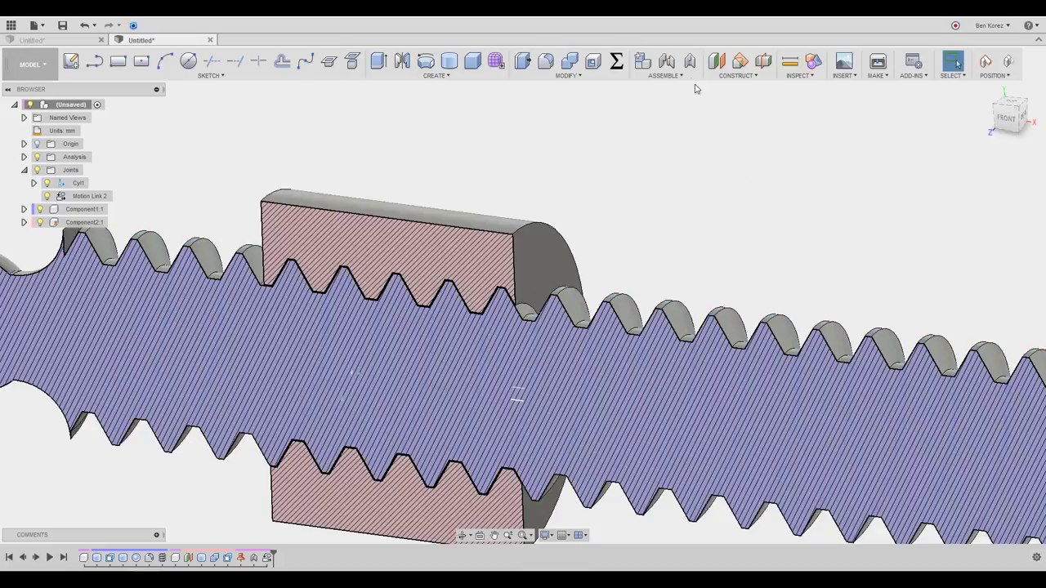
right_click(104, 197)
click(127, 213)
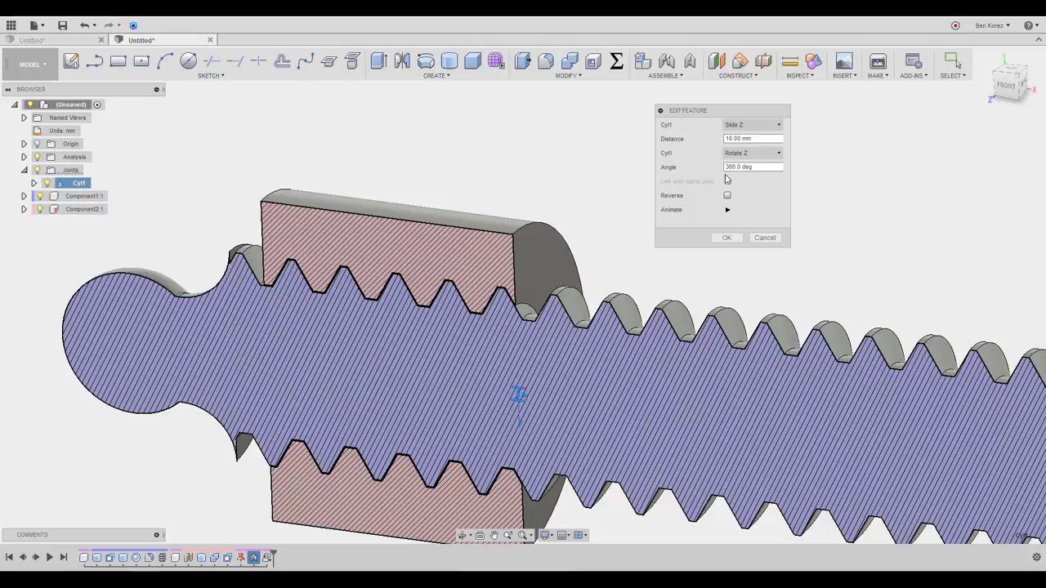
click(754, 137)
click(764, 238)
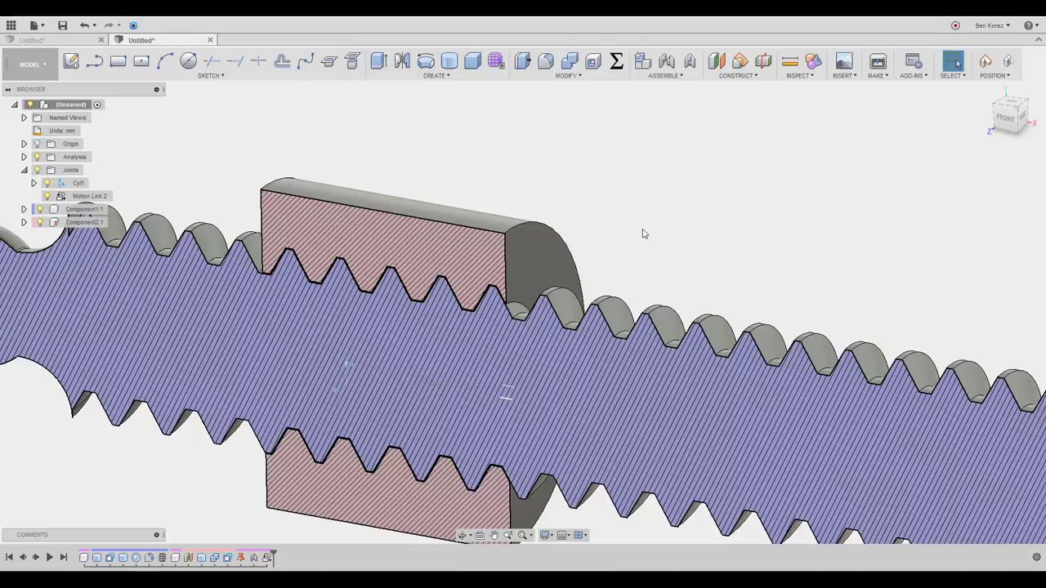
Hide the section analysis so the screw and nut are displayed whole.
scroll(643, 234, down, 5)
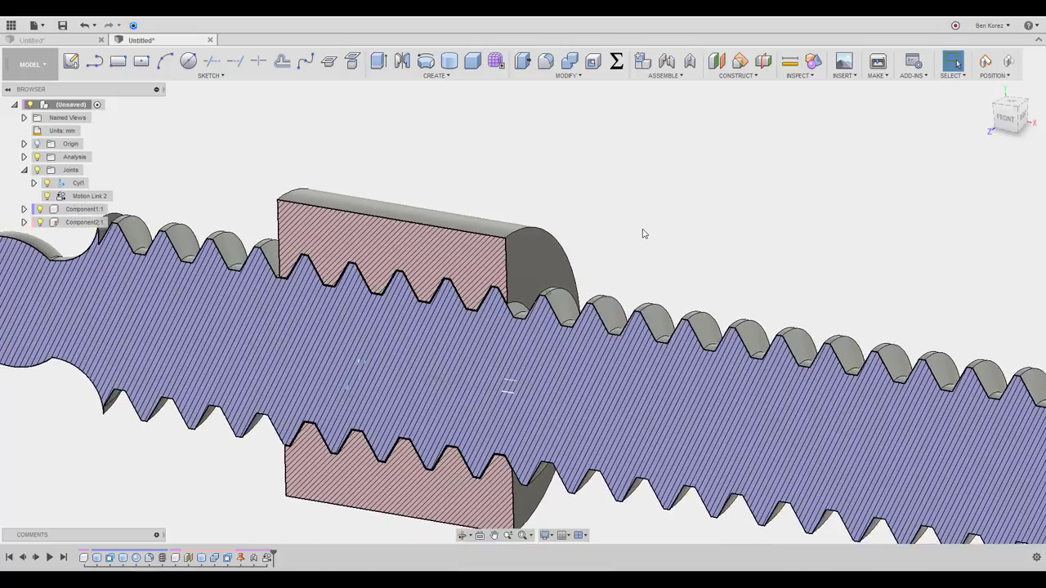
shift+middle_drag(454, 180, 456, 171)
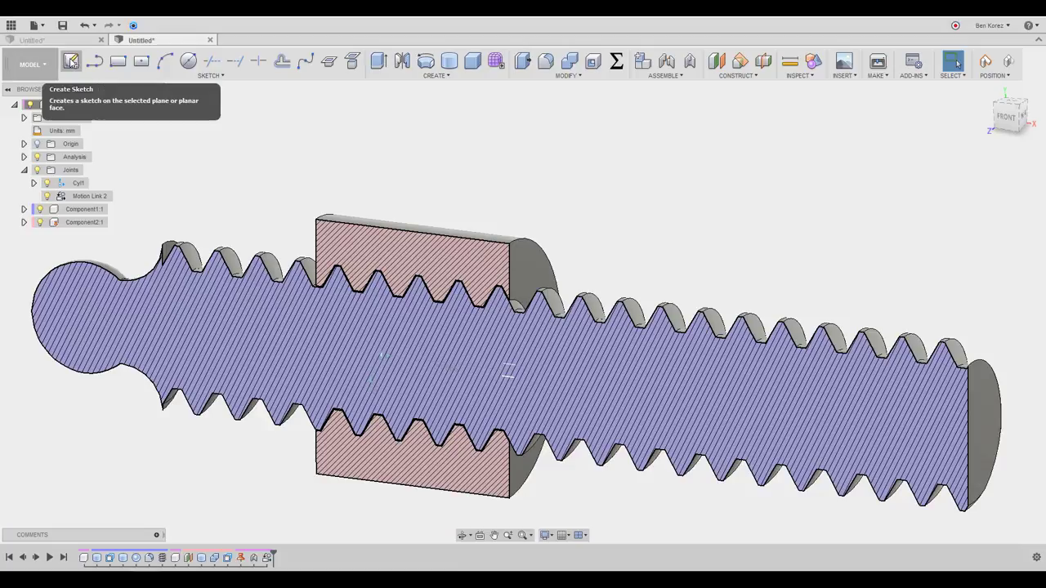
click(49, 224)
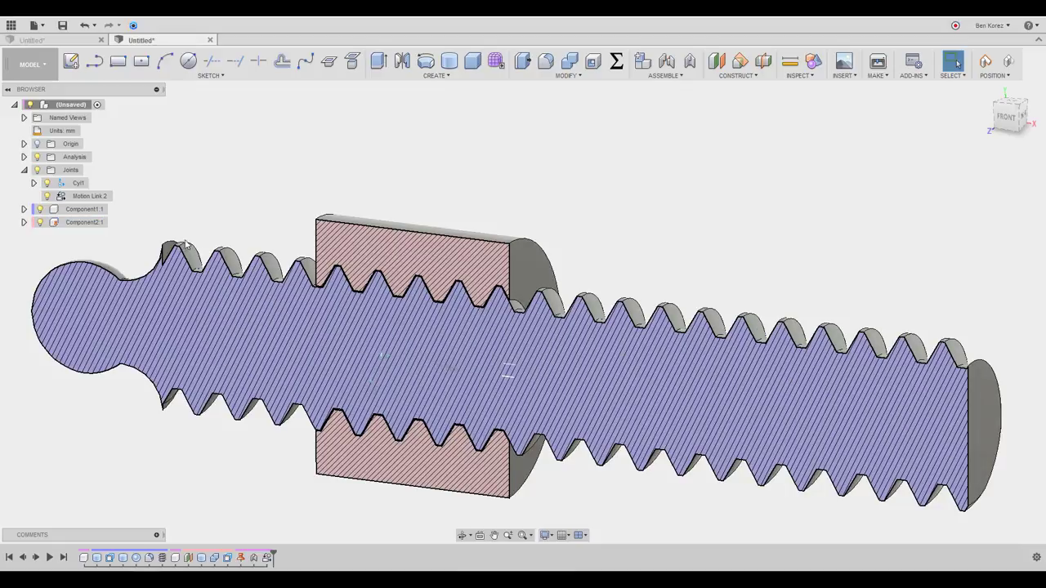
click(24, 156)
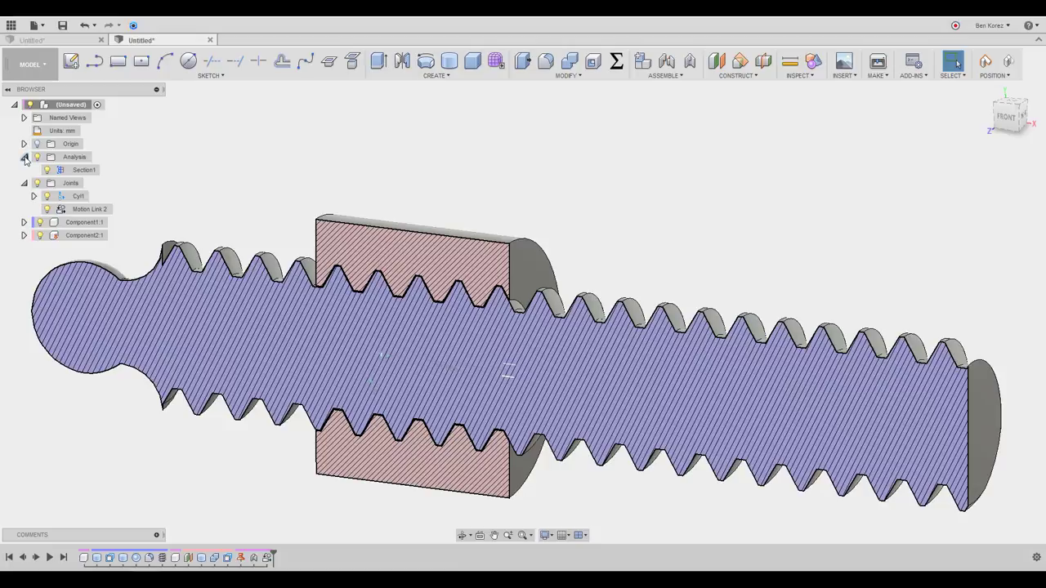
click(24, 157)
click(37, 157)
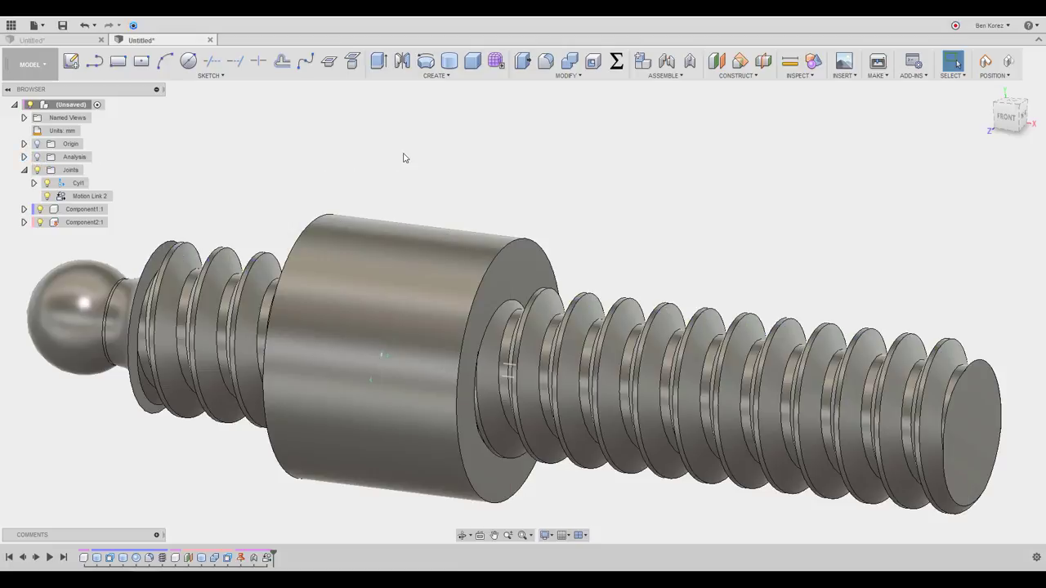
Start a sketch on the XY plane of the top-level assembly, continuing with the components in their previous position.
click(73, 63)
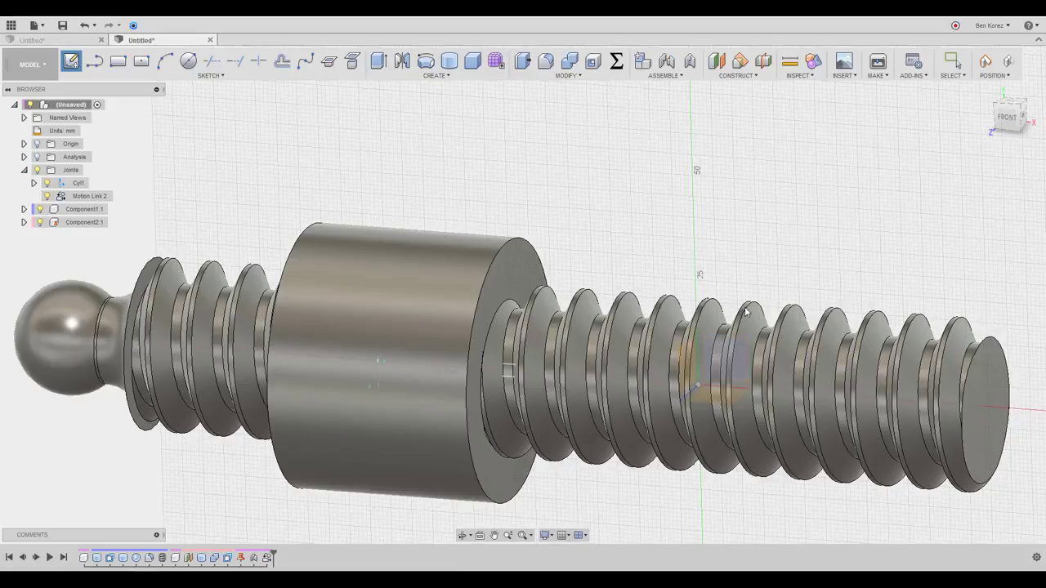
click(732, 361)
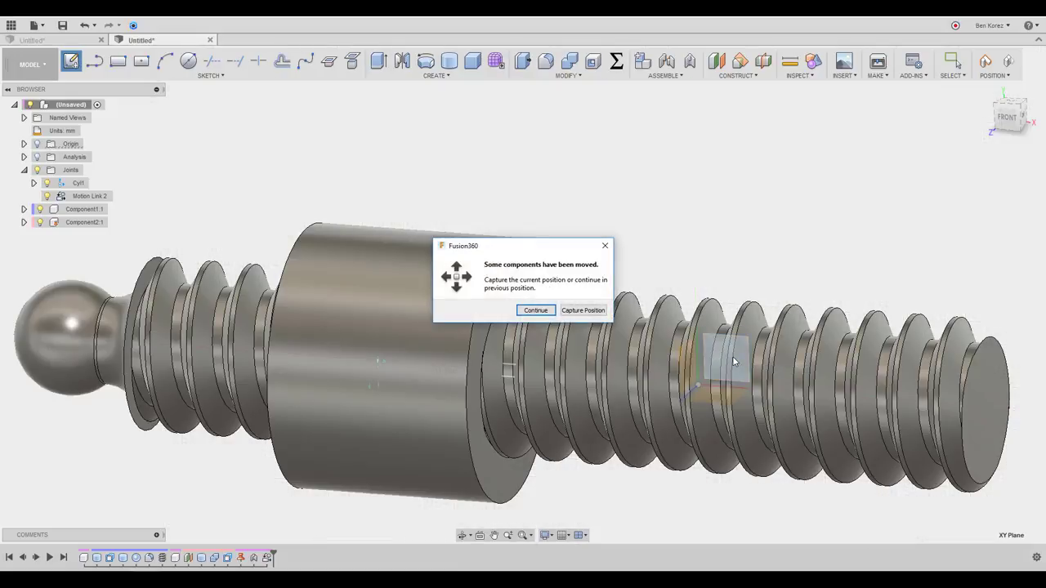
click(536, 311)
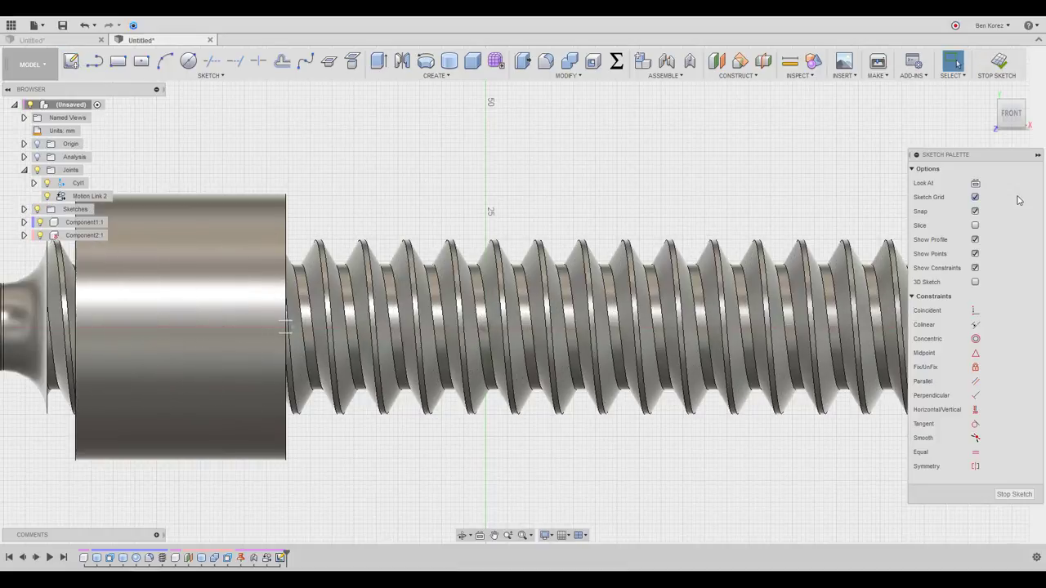
Slice the model at the sketch plane to expose the screw's thread profile.
click(975, 226)
scroll(507, 229, up, 6)
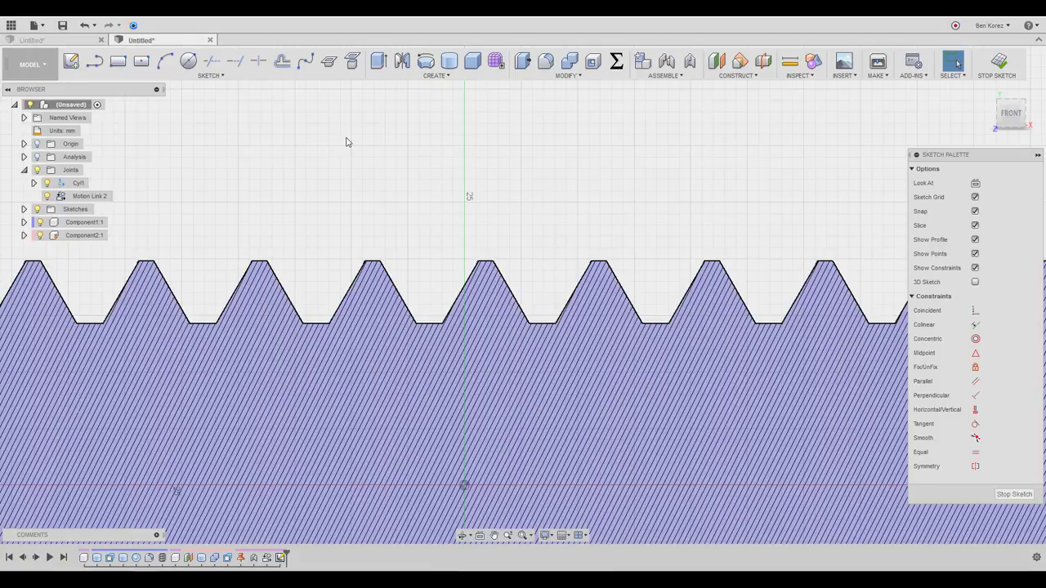
scroll(345, 143, up, 1)
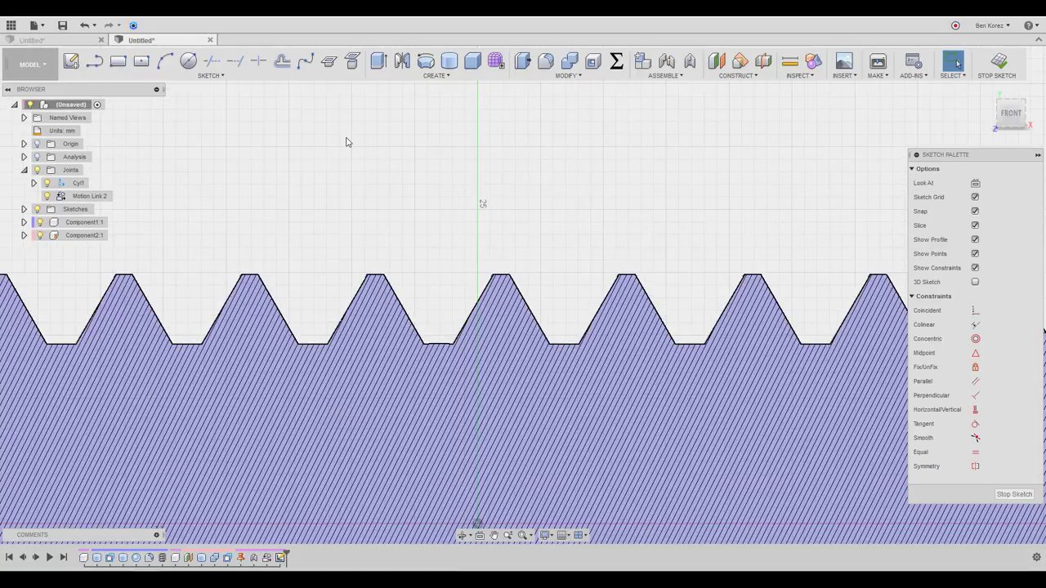
Intersect the thread's crest edge with the sketch plane to create reference points at the crest corners.
click(352, 64)
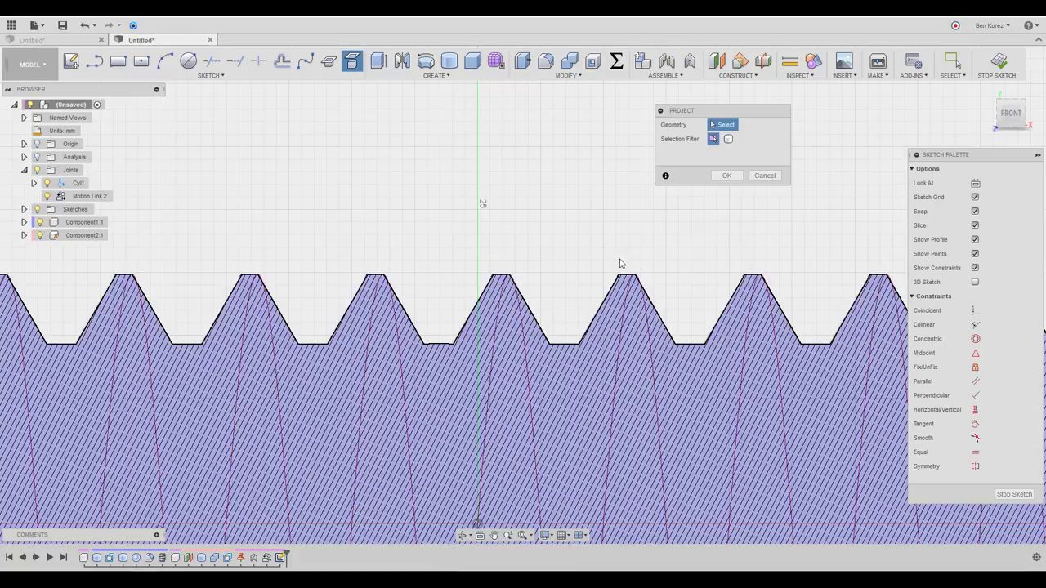
click(765, 176)
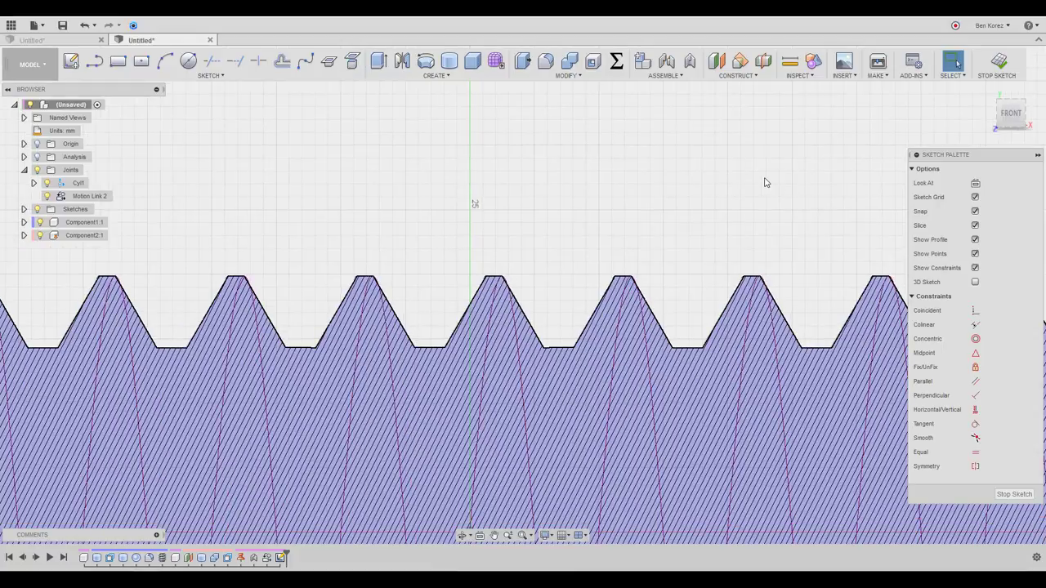
click(210, 75)
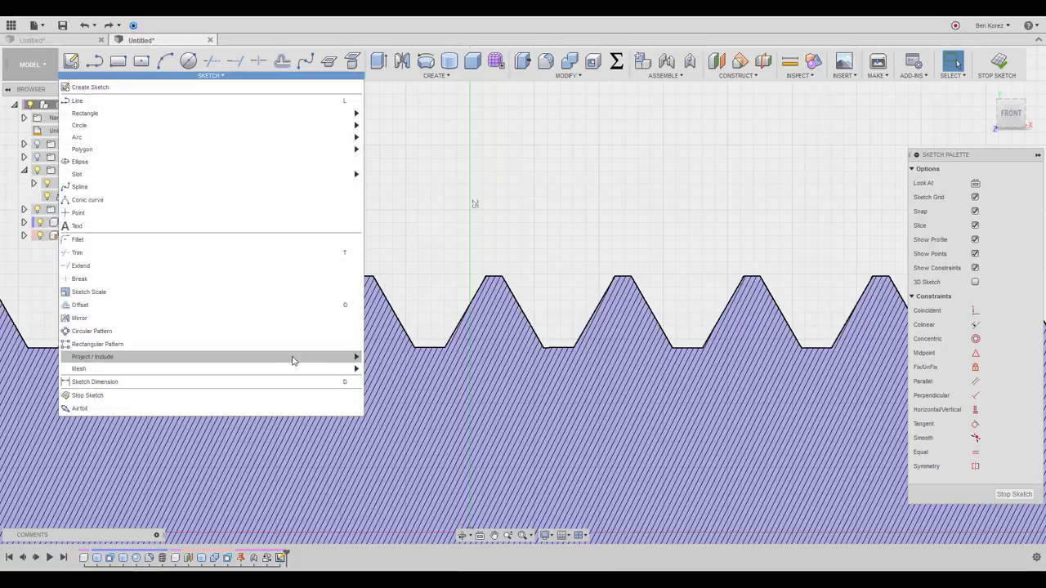
mouse_move(321, 363)
click(389, 371)
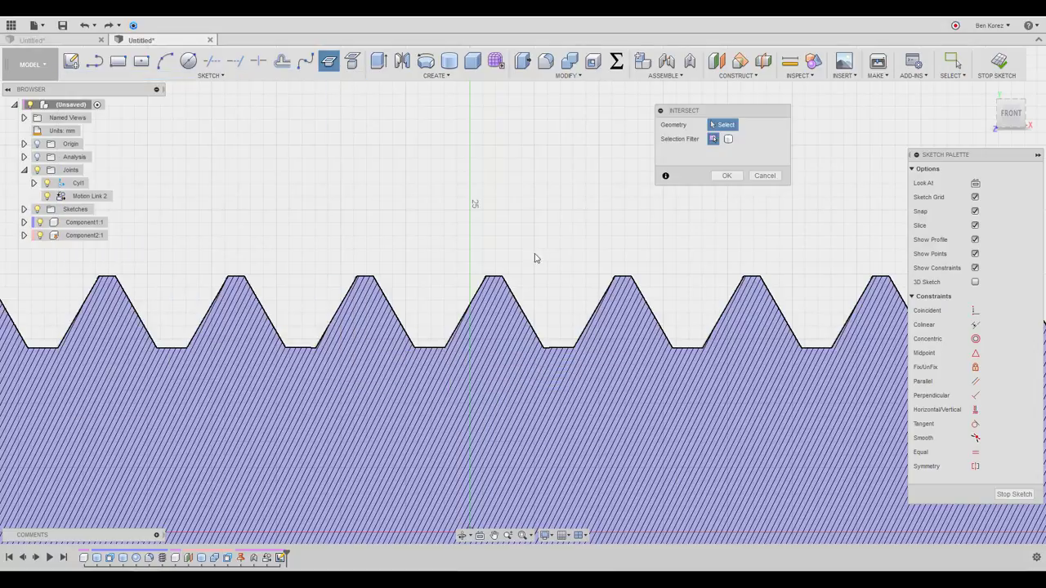
click(503, 282)
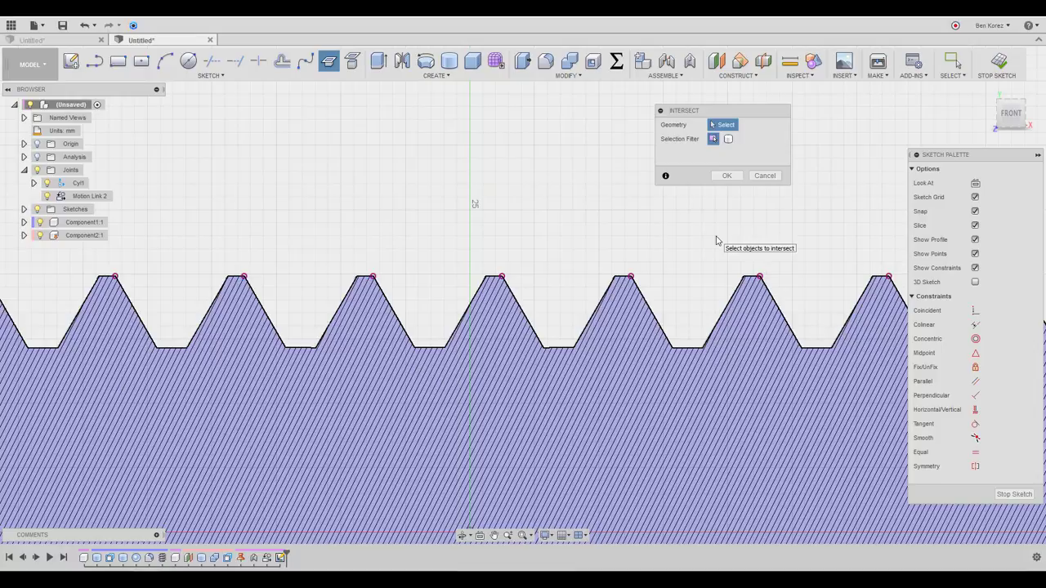
click(760, 176)
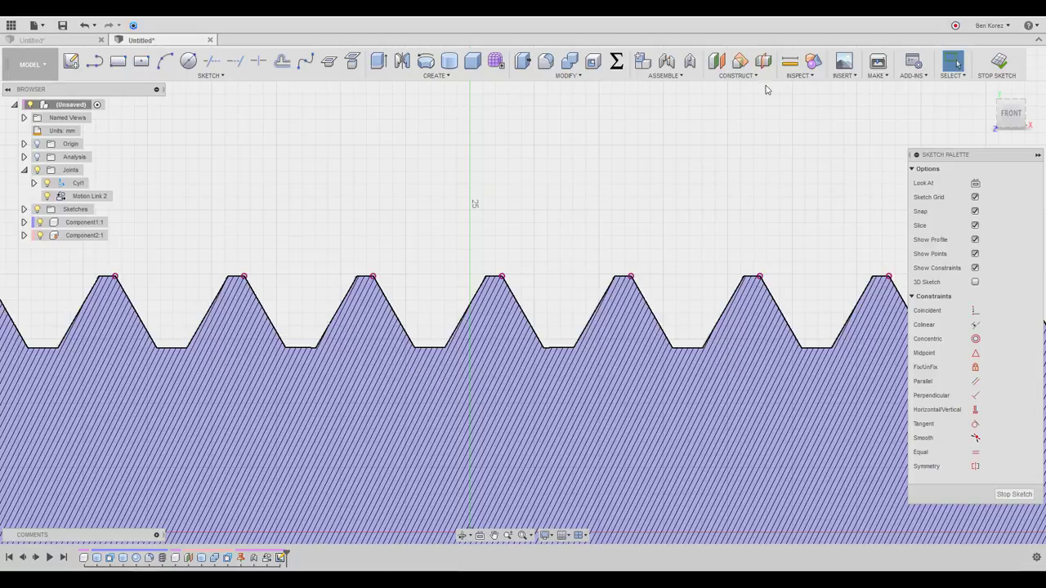
Measure the distance between the reference points on two adjacent thread crests.
click(789, 64)
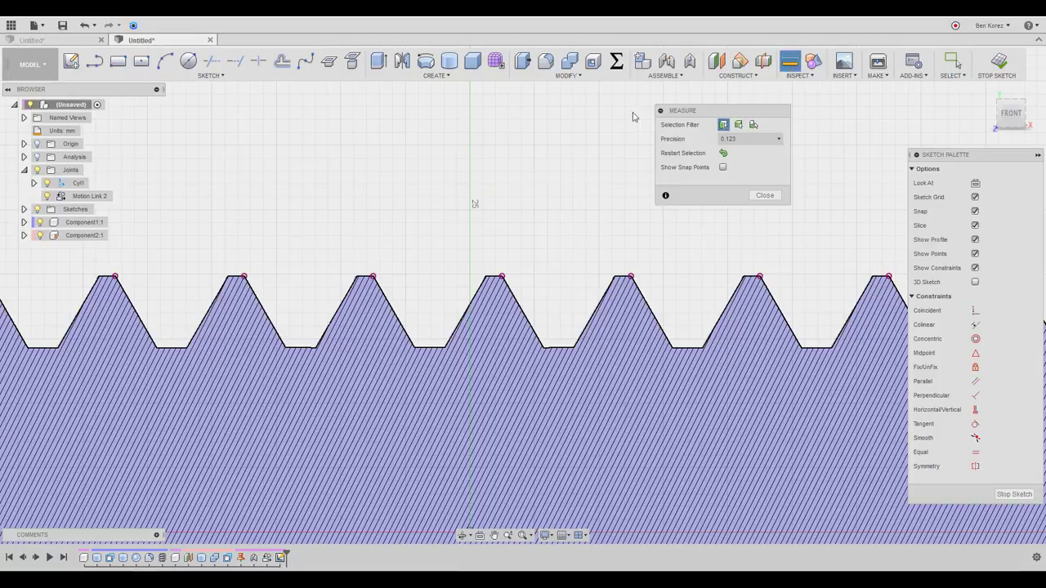
click(502, 278)
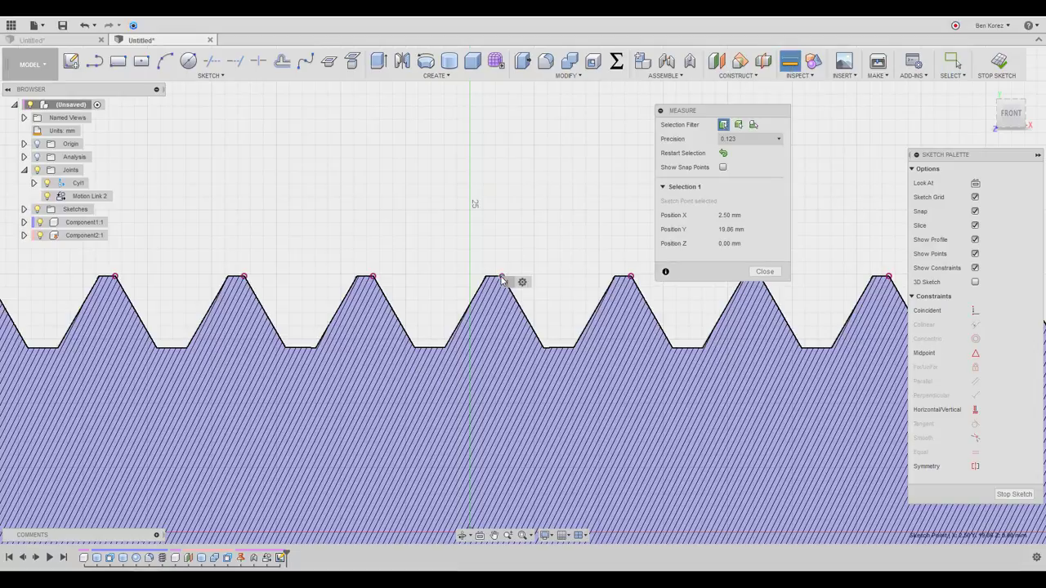
click(631, 277)
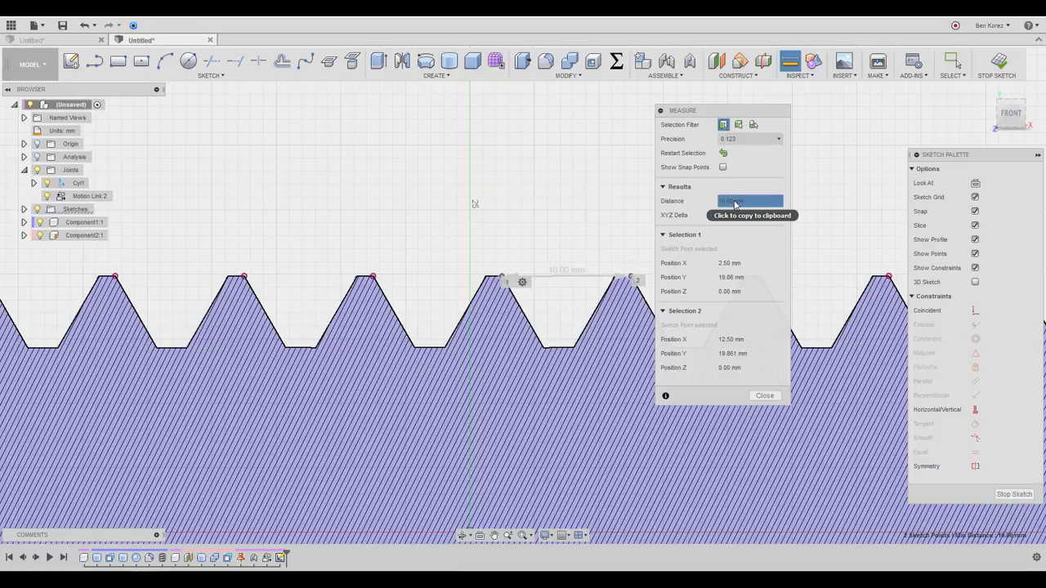
click(764, 396)
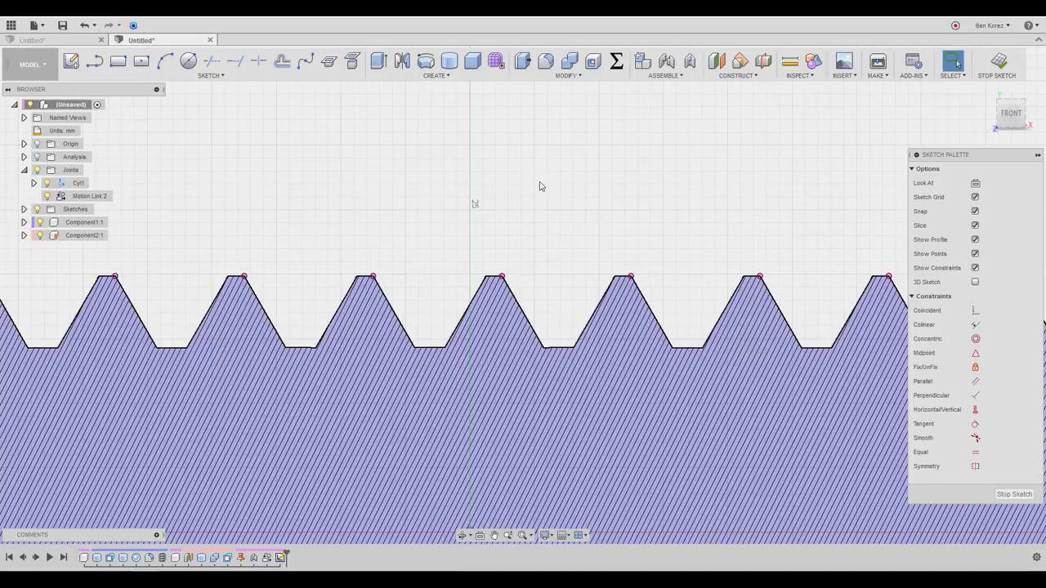
Sketch a horizontal line below the crests, starting inside one thread and ending past the matching flank of the adjacent thread.
key(l)
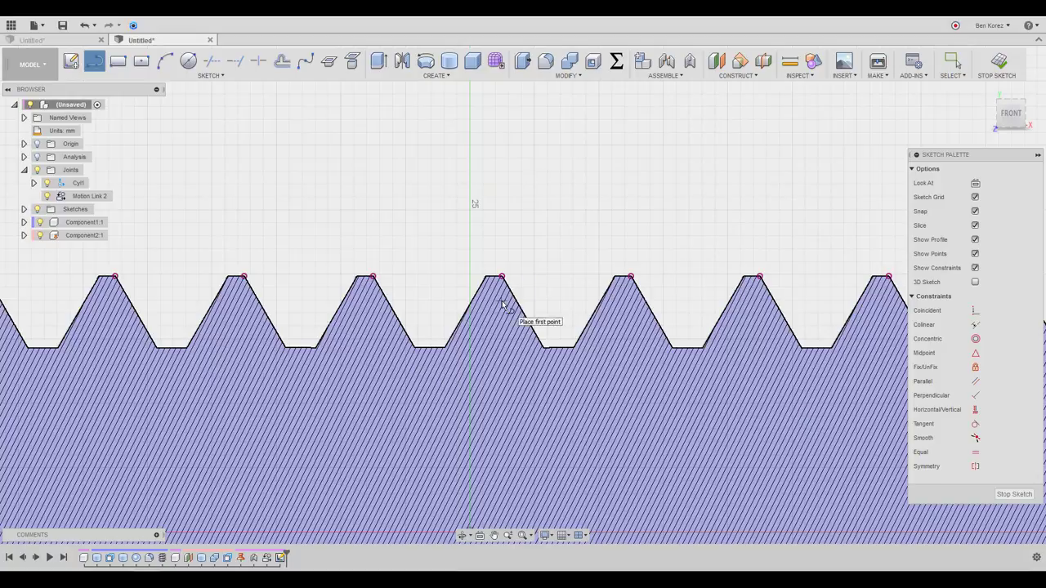
click(495, 299)
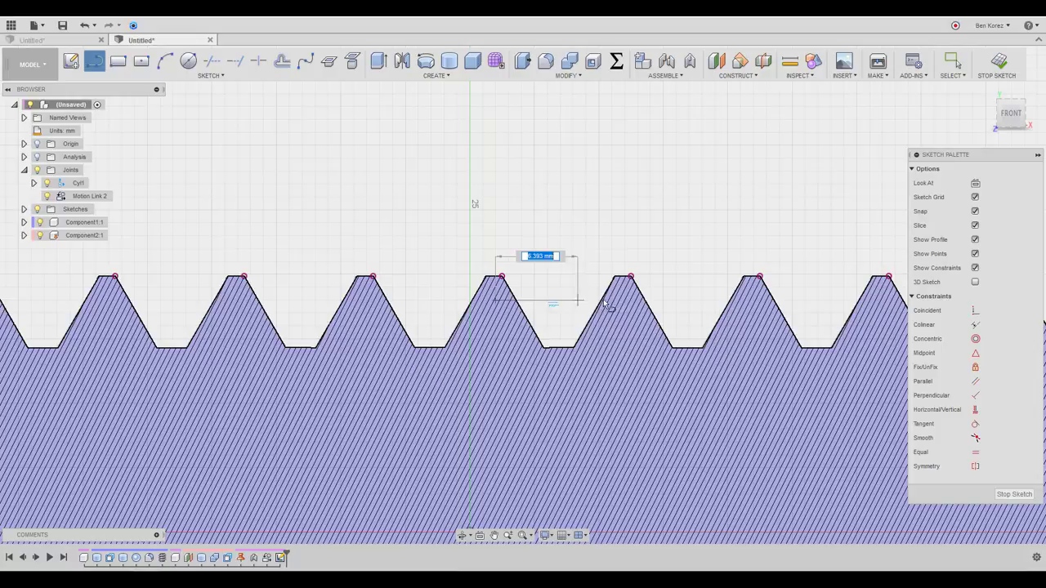
click(662, 300)
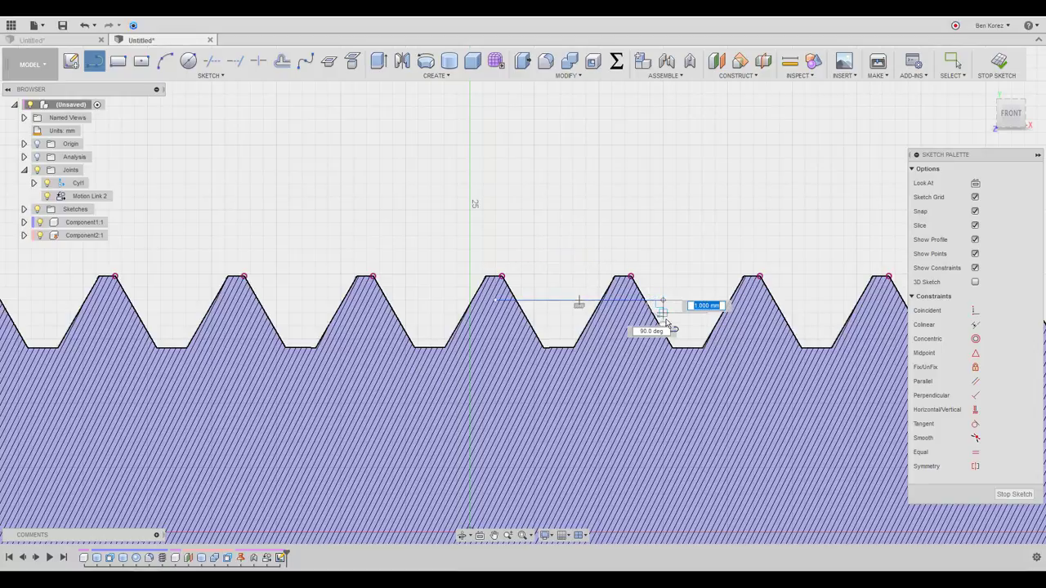
key(Escape)
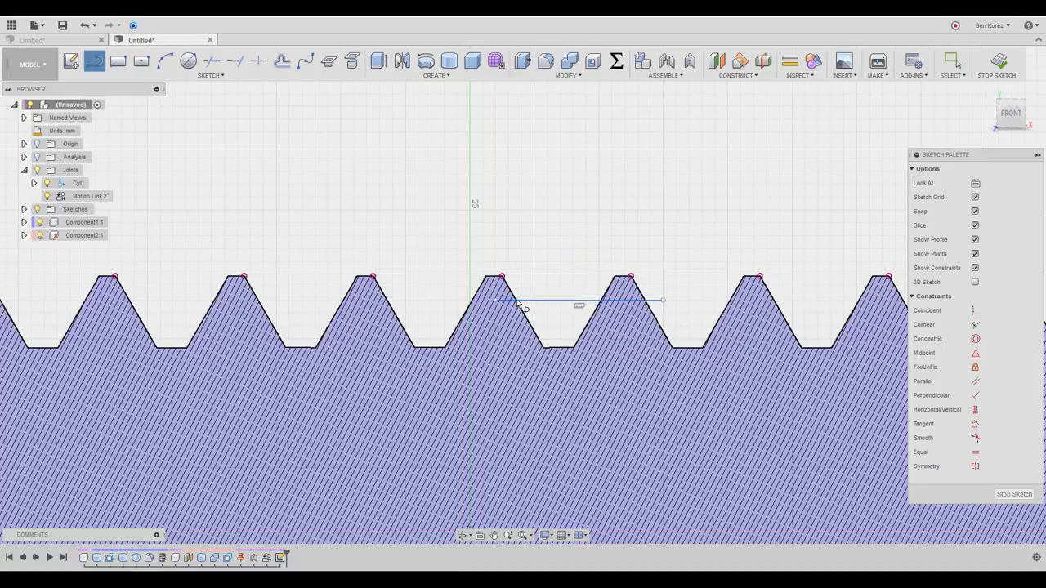
Intersect the thread's flank face with the sketch plane to create reference lines along the matching flanks.
scroll(519, 304, up, 2)
scroll(517, 304, up, 2)
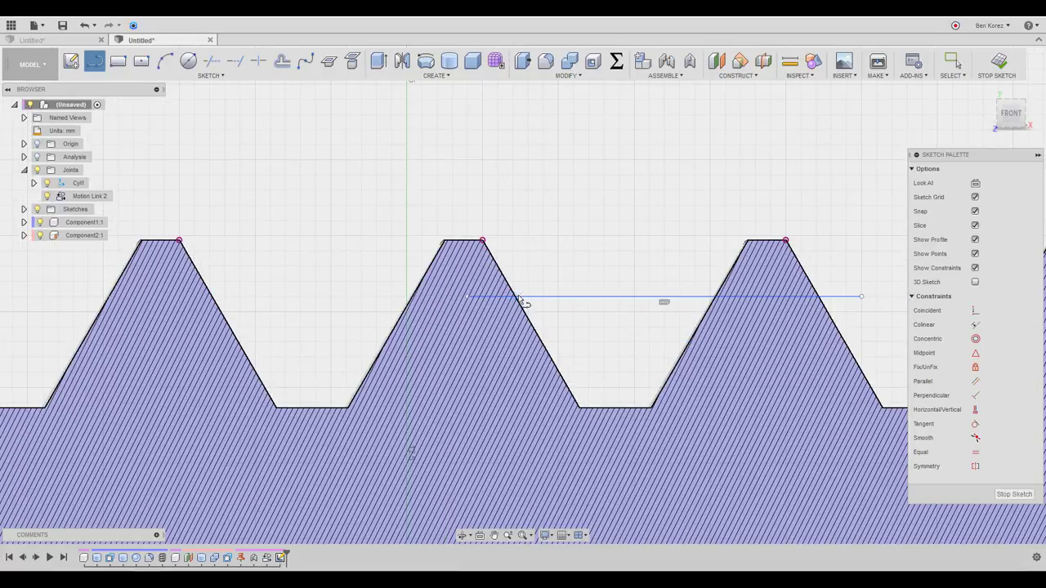
scroll(501, 239, down, 1)
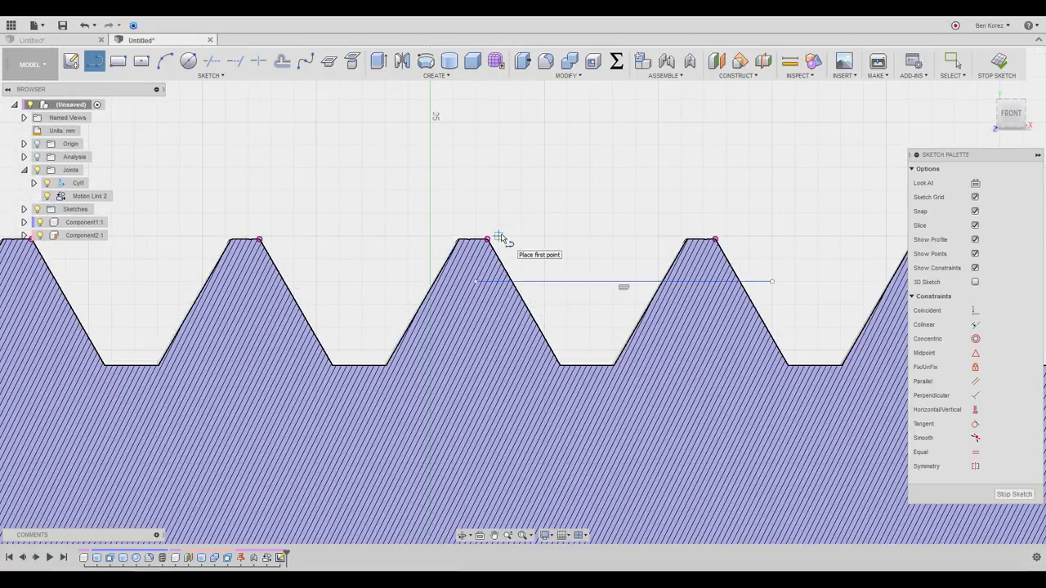
scroll(500, 238, down, 1)
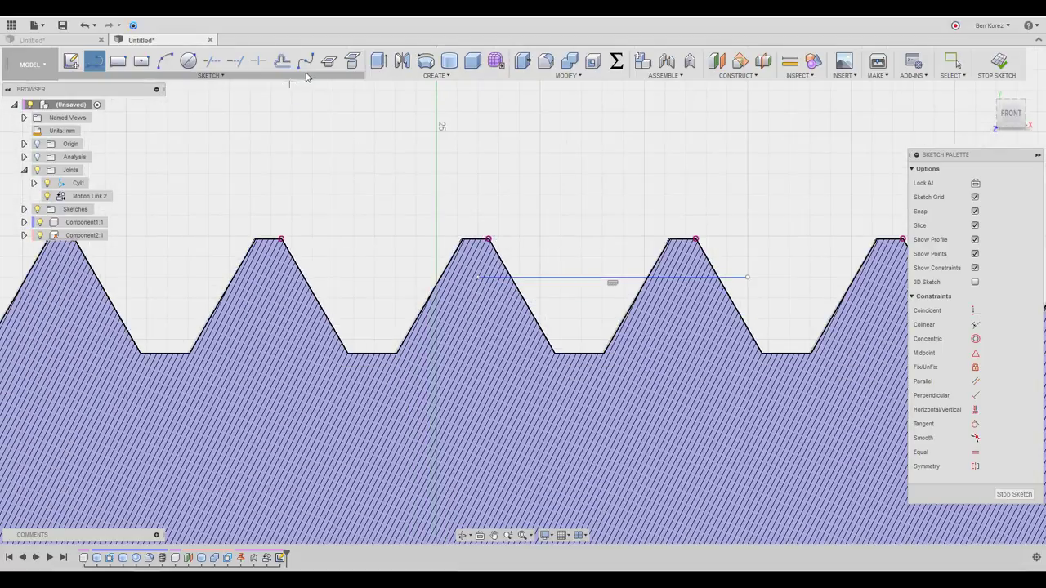
click(329, 63)
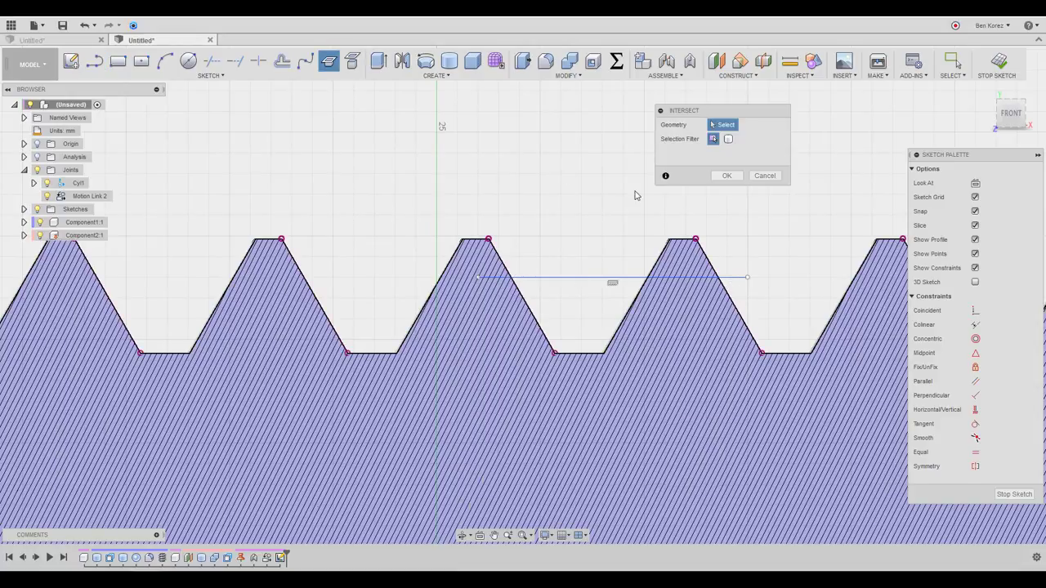
click(726, 176)
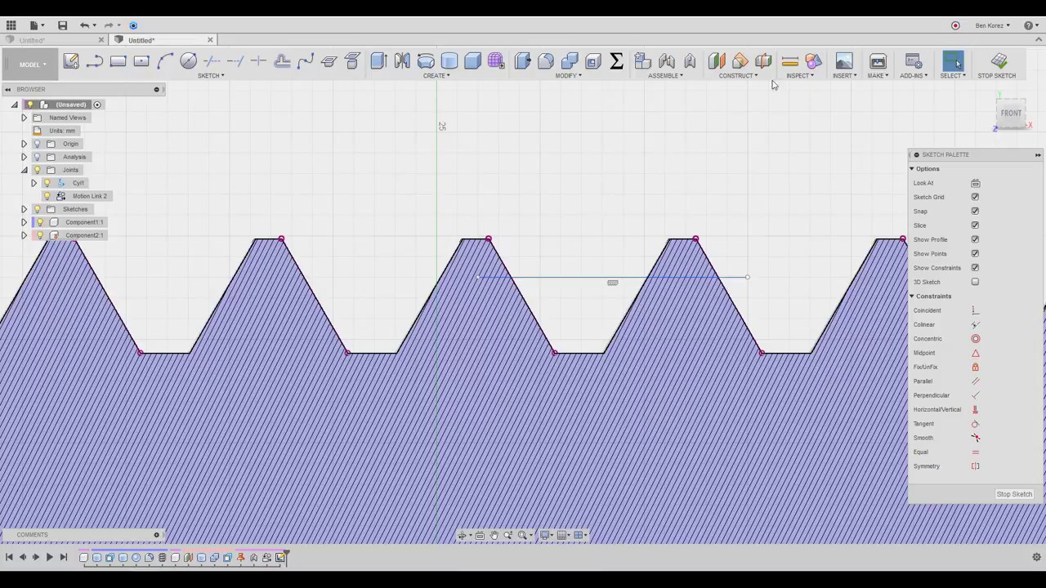
click(789, 62)
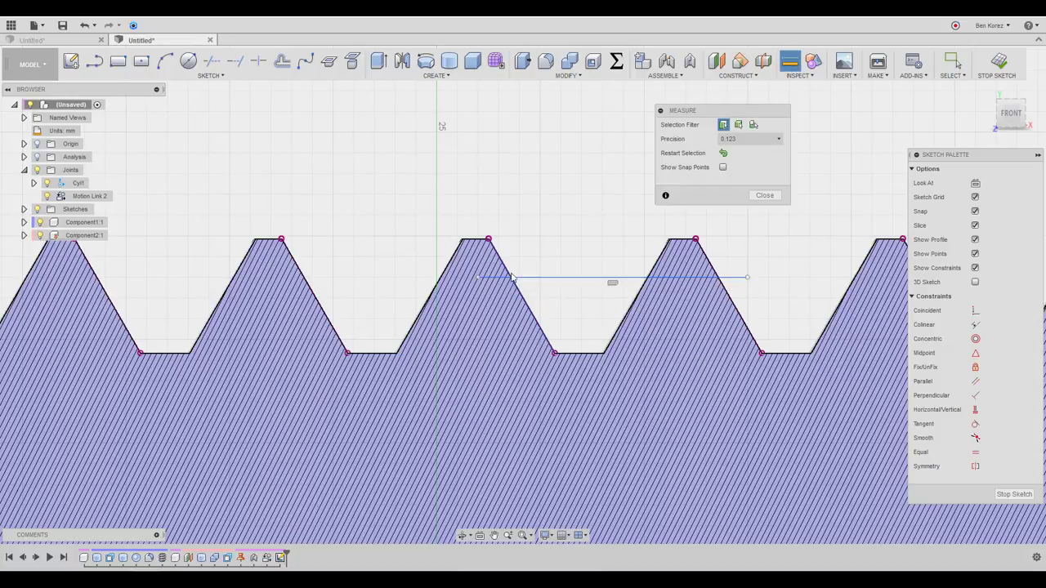
scroll(511, 284, up, 5)
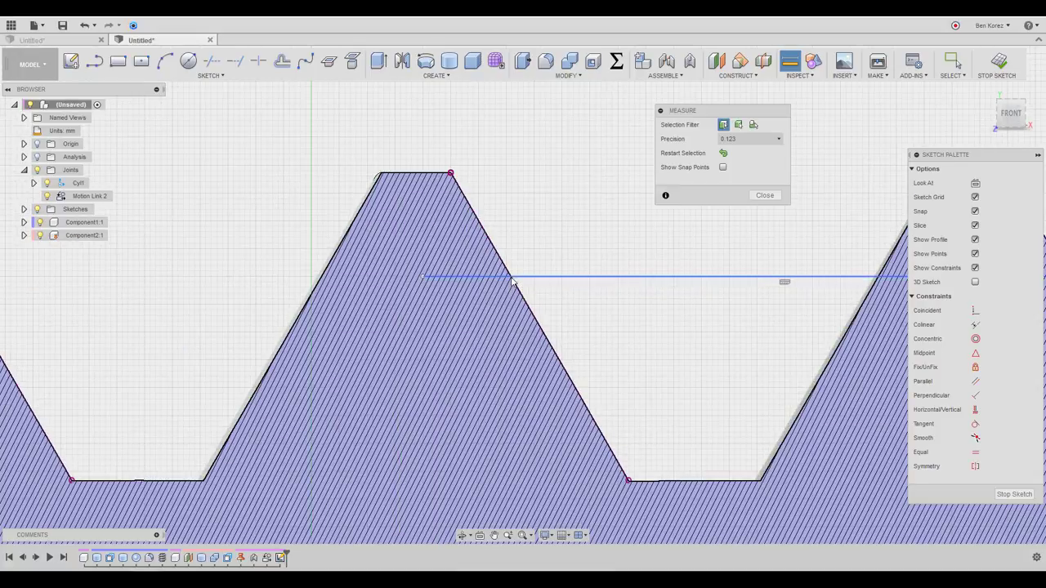
scroll(449, 241, down, 3)
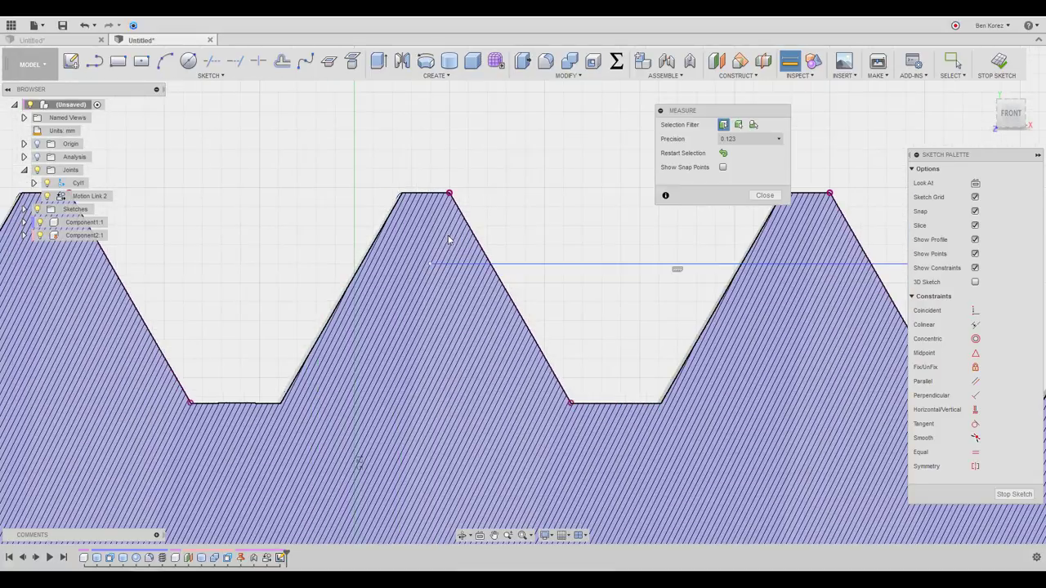
click(763, 196)
Trim both overhanging ends of the horizontal line back to the matching flanks of the adjacent threads.
click(213, 63)
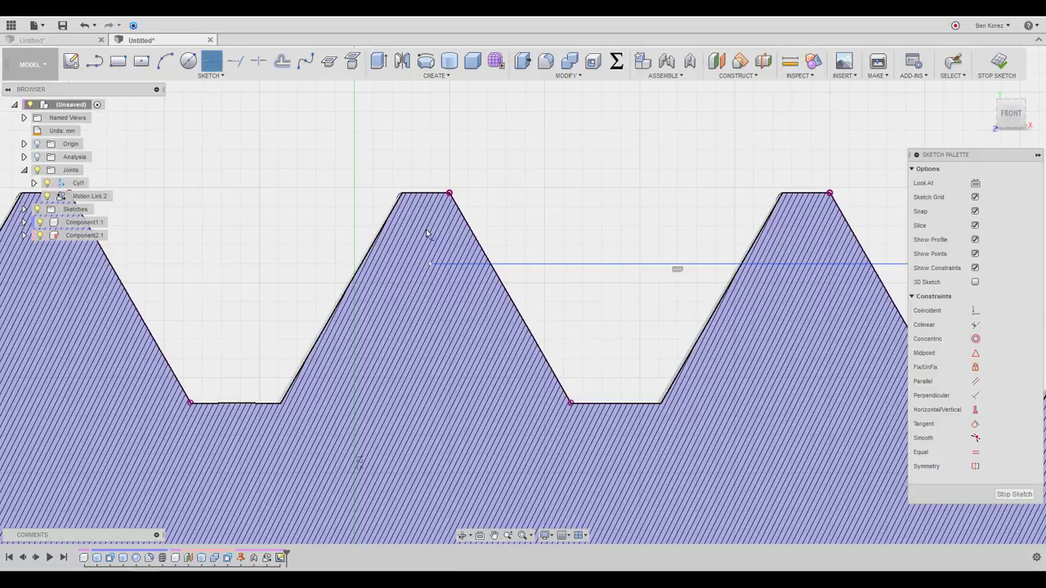
click(459, 264)
scroll(317, 196, down, 2)
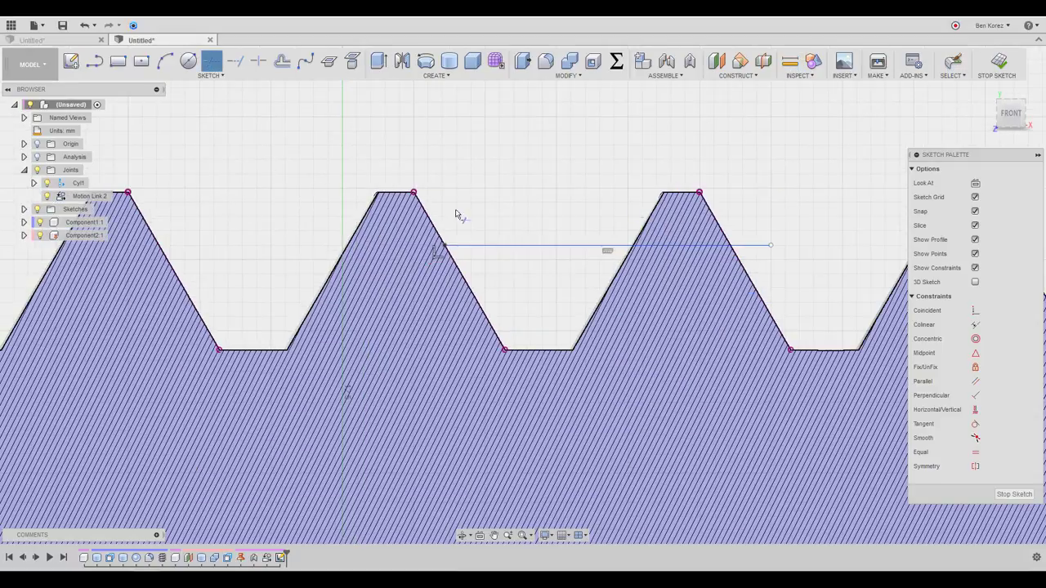
click(760, 246)
key(Escape)
Preview a length dimension on the trimmed line to check the thread pitch, without placing it.
key(d)
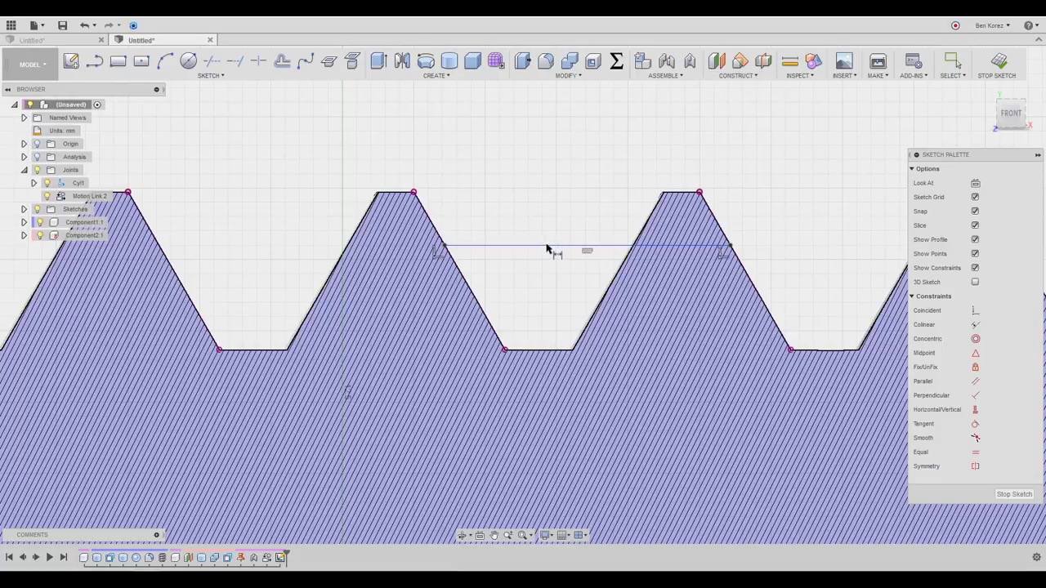
click(551, 245)
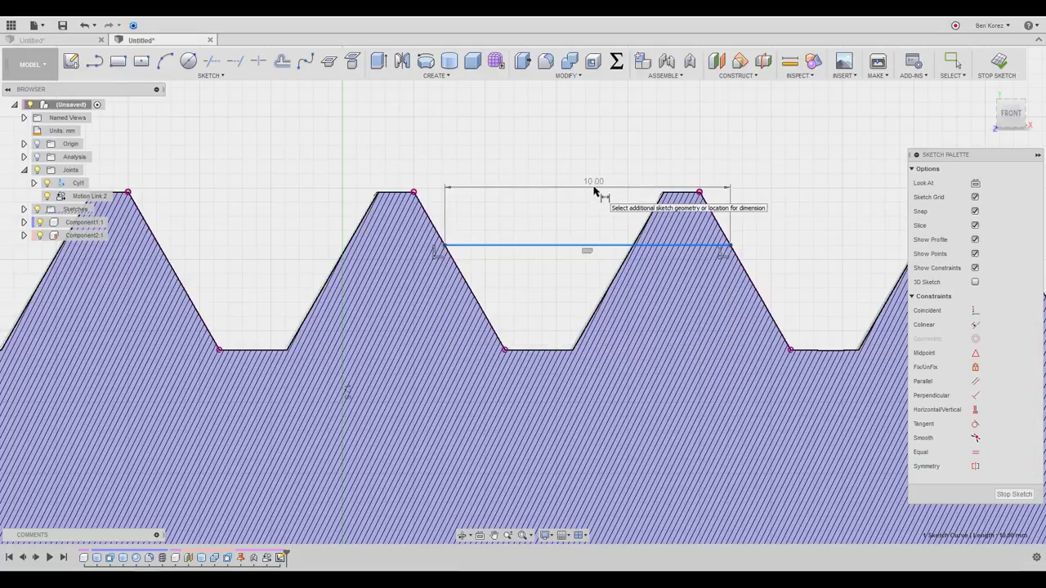
key(Escape)
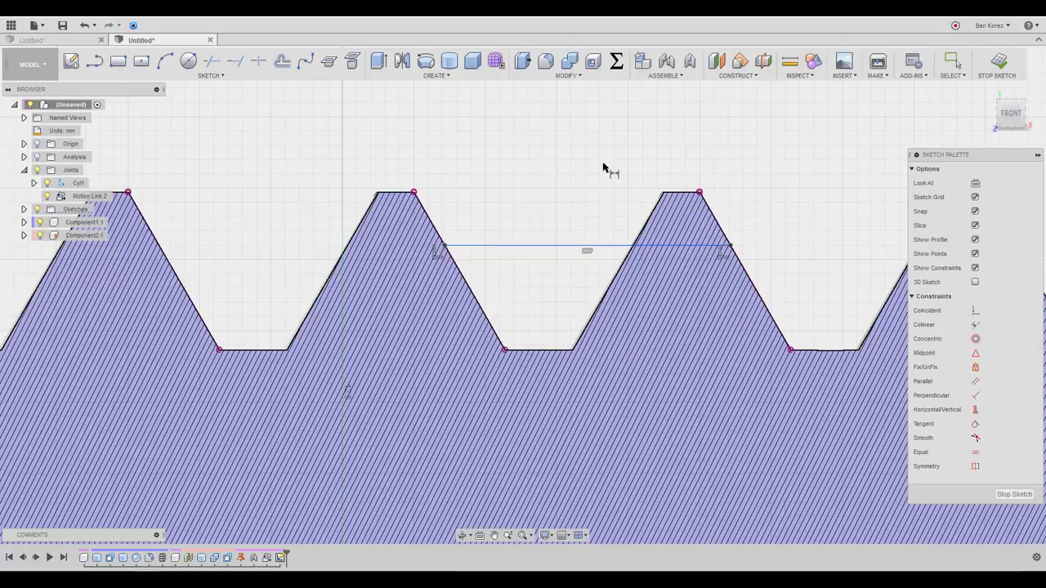
key(Escape)
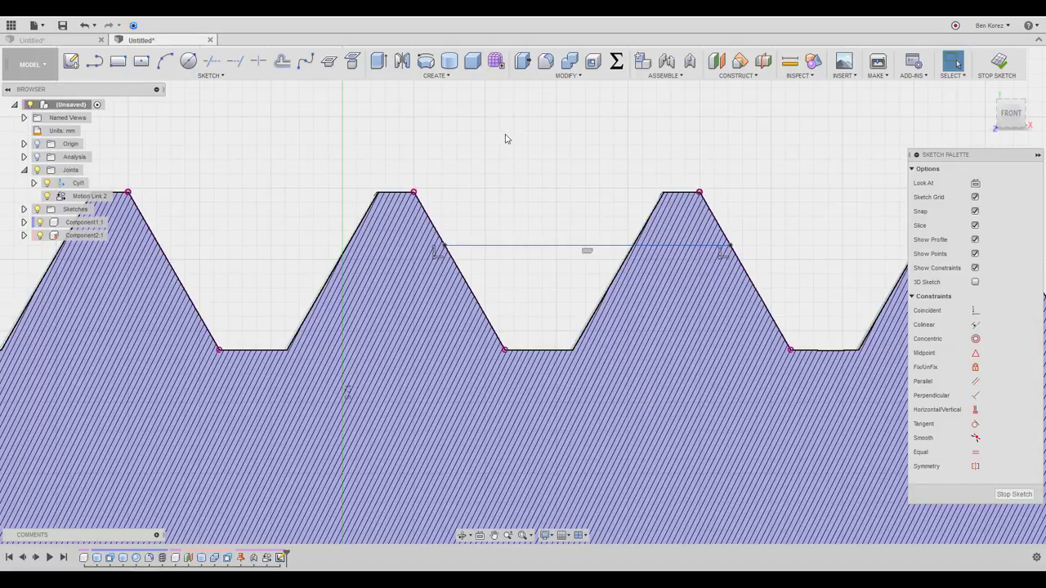
Undo the trims, the other pitch-check sketch work and the sketch's creation, leaving the assembly whole and outside sketch editing.
click(86, 26)
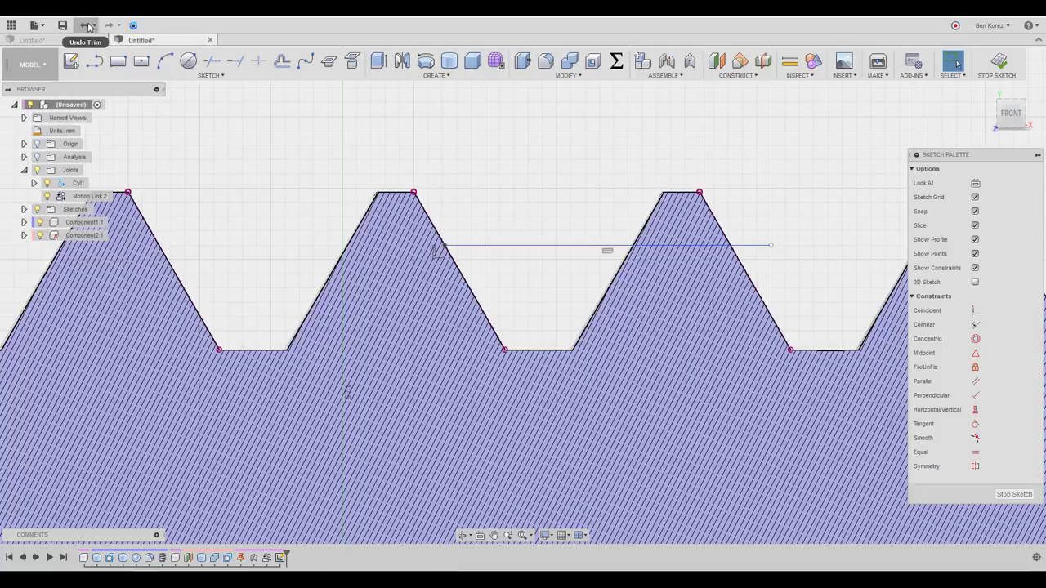
click(85, 26)
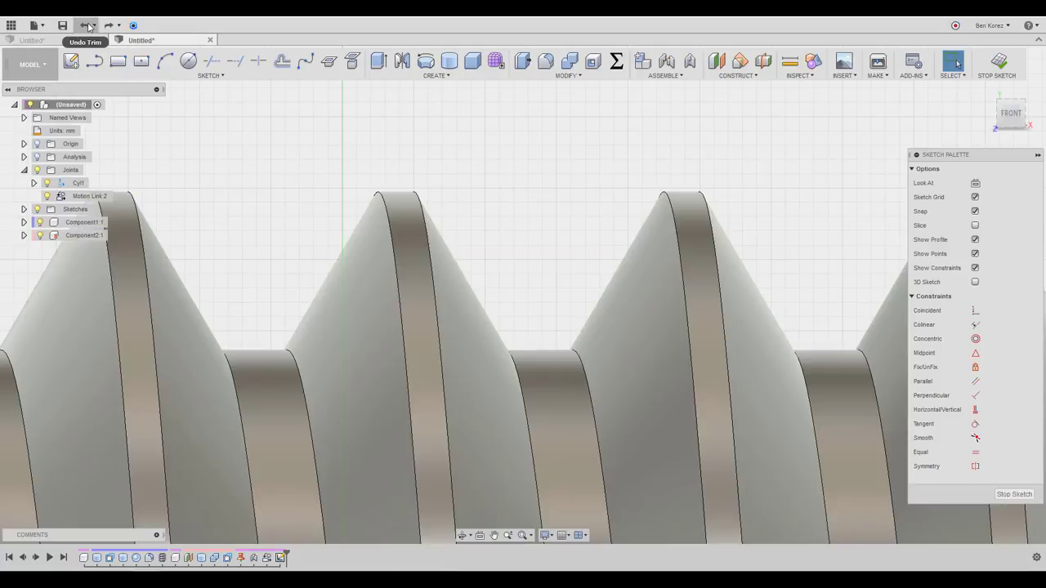
scroll(469, 168, down, 5)
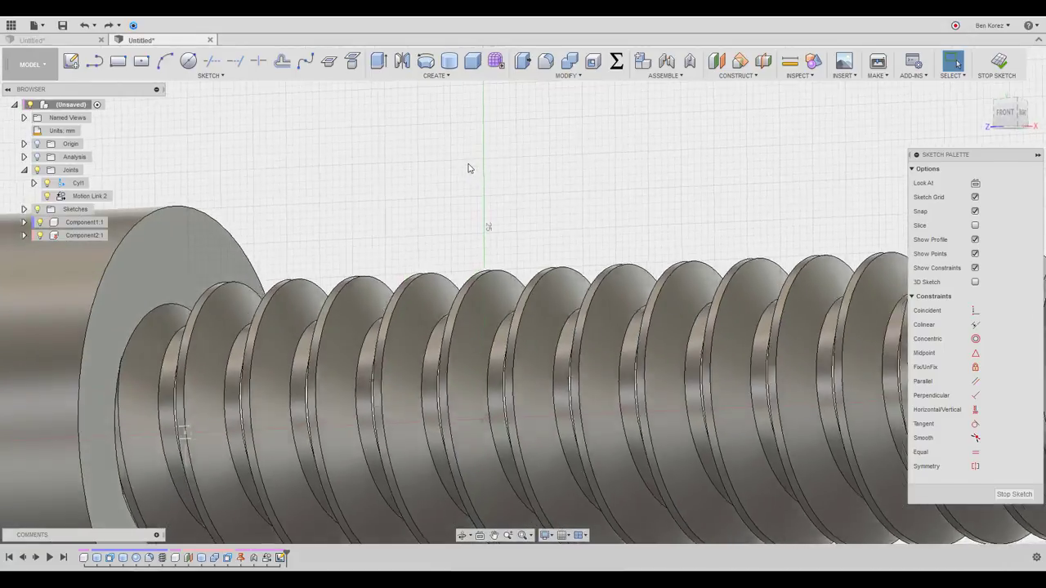
scroll(468, 168, down, 4)
shift+middle_drag(468, 169, 648, 358)
drag(693, 354, 735, 362)
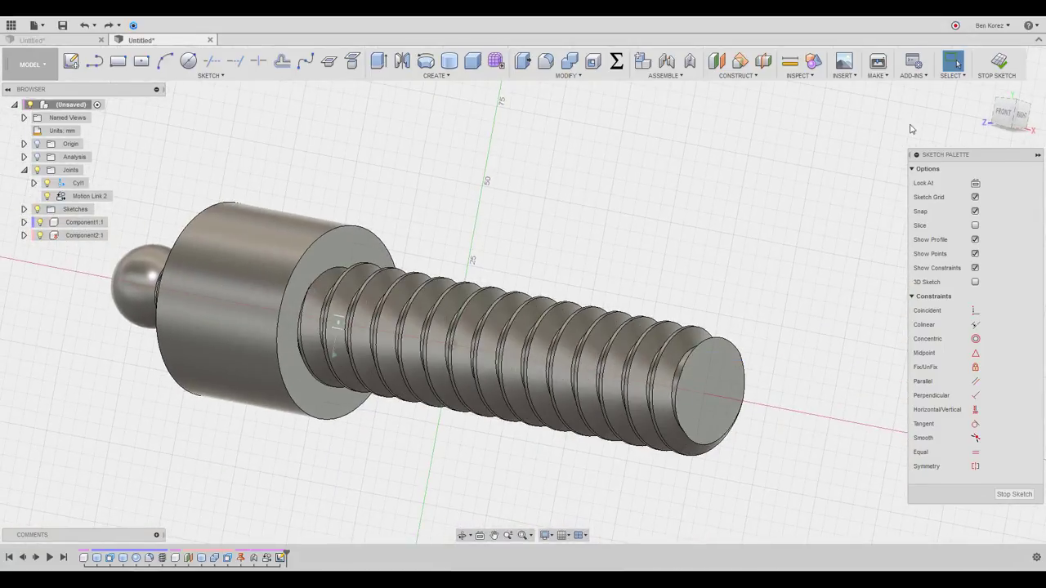
click(84, 25)
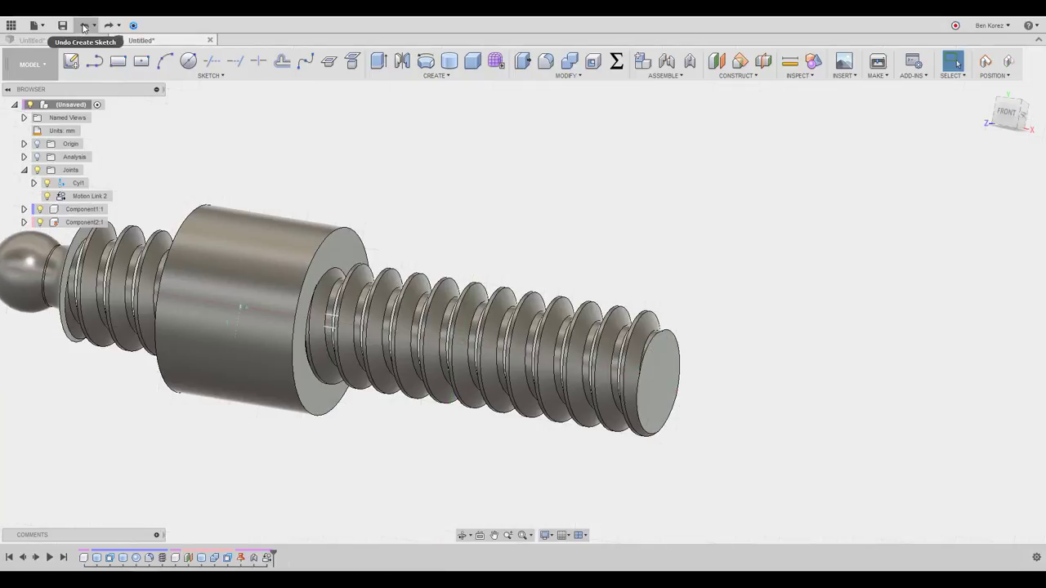
Revert the assembly to its original position and enable the section analysis to examine the clearance between the screw and nut threads.
click(1008, 62)
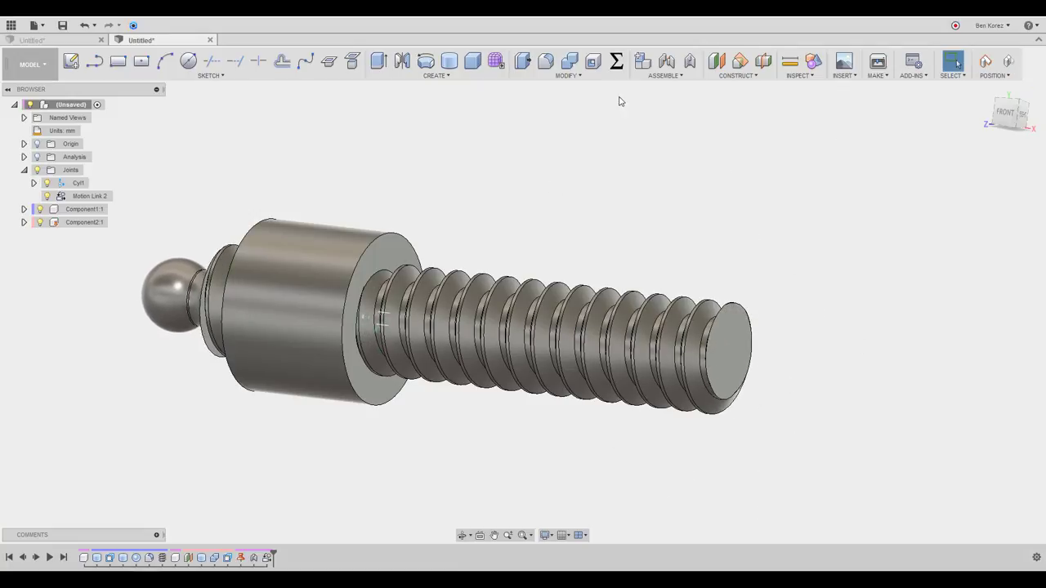
click(37, 157)
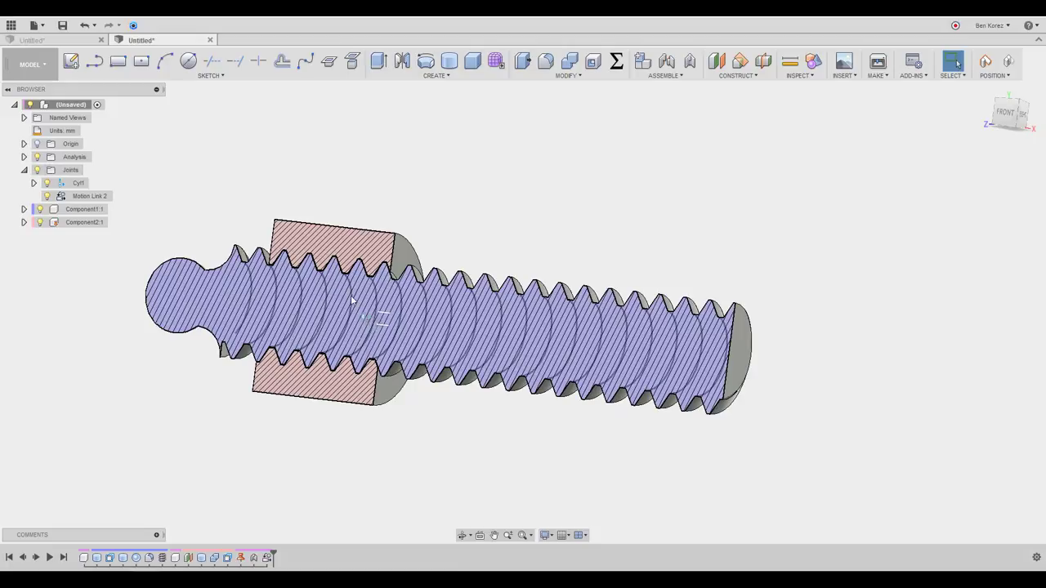
scroll(460, 304, up, 2)
scroll(460, 304, up, 5)
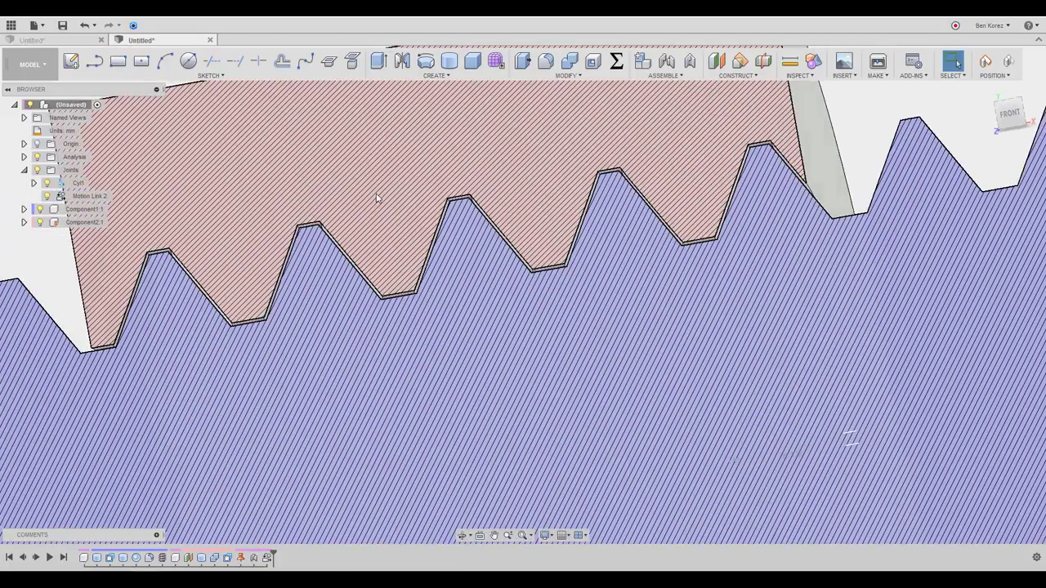
mouse_move(219, 241)
shift+middle_down()
mouse_move(173, 416)
mouse_move(7, 318)
mouse_move(33, 455)
mouse_move(123, 359)
shift+middle_up()
scroll(123, 359, down, 5)
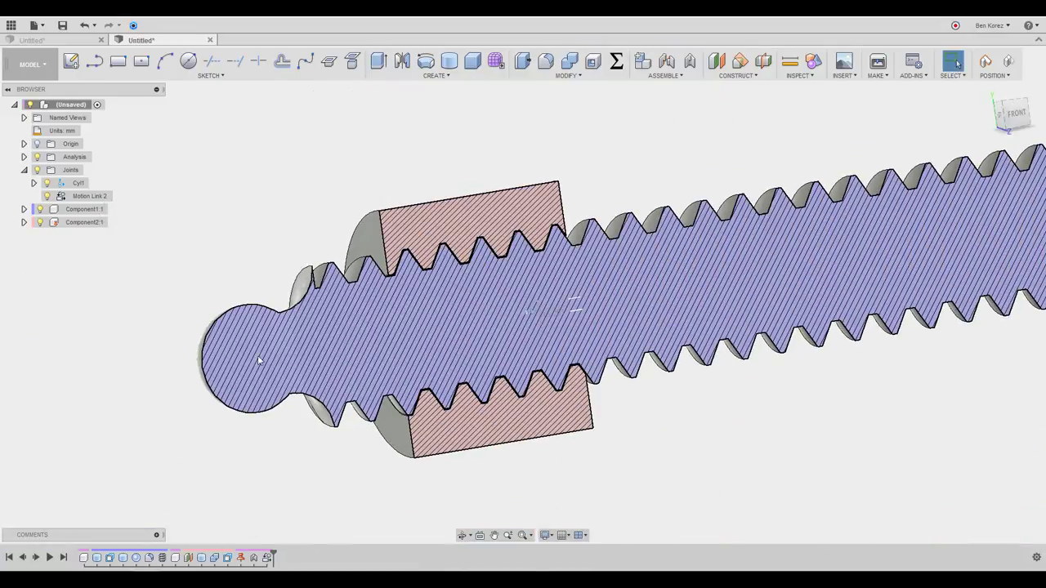
Move the sectioned screw through the nut by its ball end, and revert the assembly's position.
drag(253, 378, 72, 399)
shift+middle_drag(72, 398, 848, 102)
click(1008, 62)
Run the Animate Joint preview of the cylindrical joint in the section view, and end it.
shift+middle_drag(613, 346, 530, 335)
right_click(522, 322)
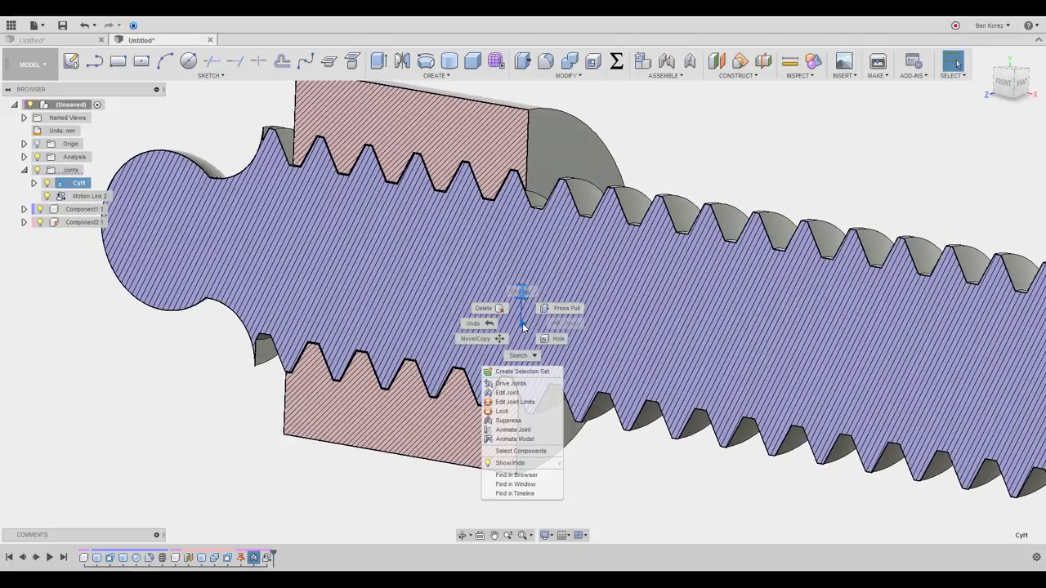
click(513, 431)
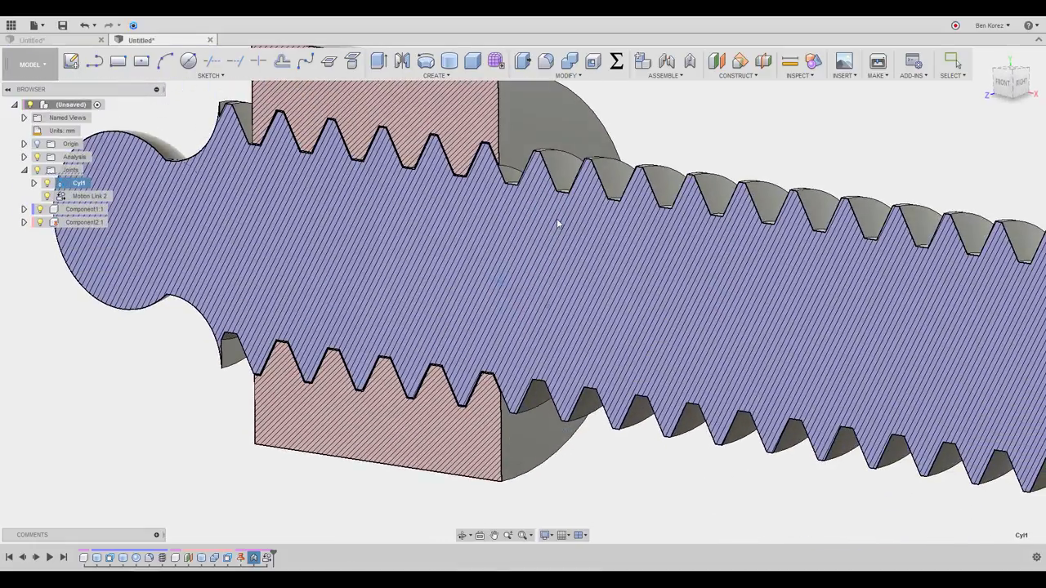
key(Escape)
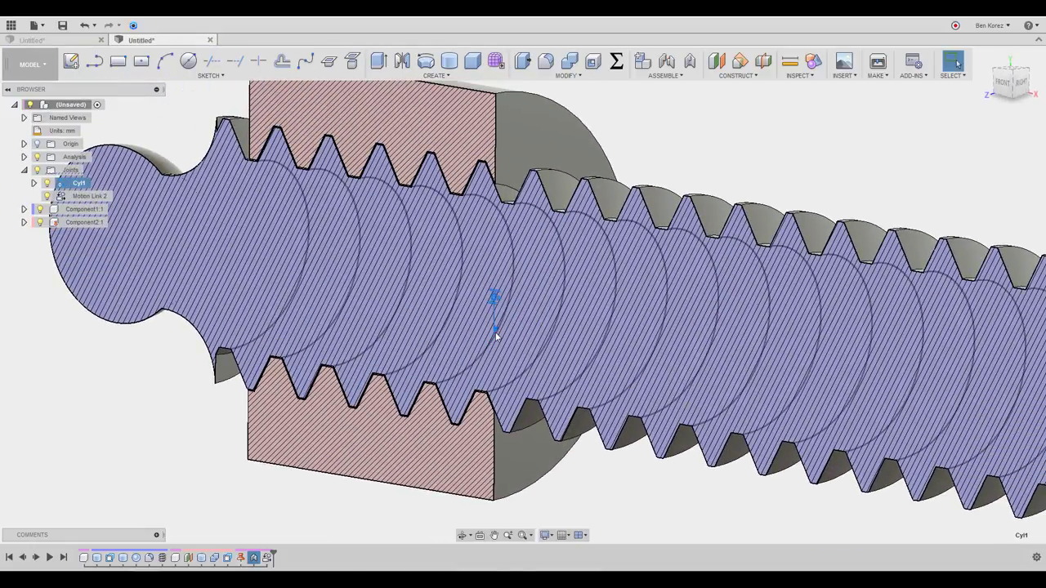
Animate the whole model from the cylindrical joint in section, end the animation, and turn off the section analysis.
right_click(494, 326)
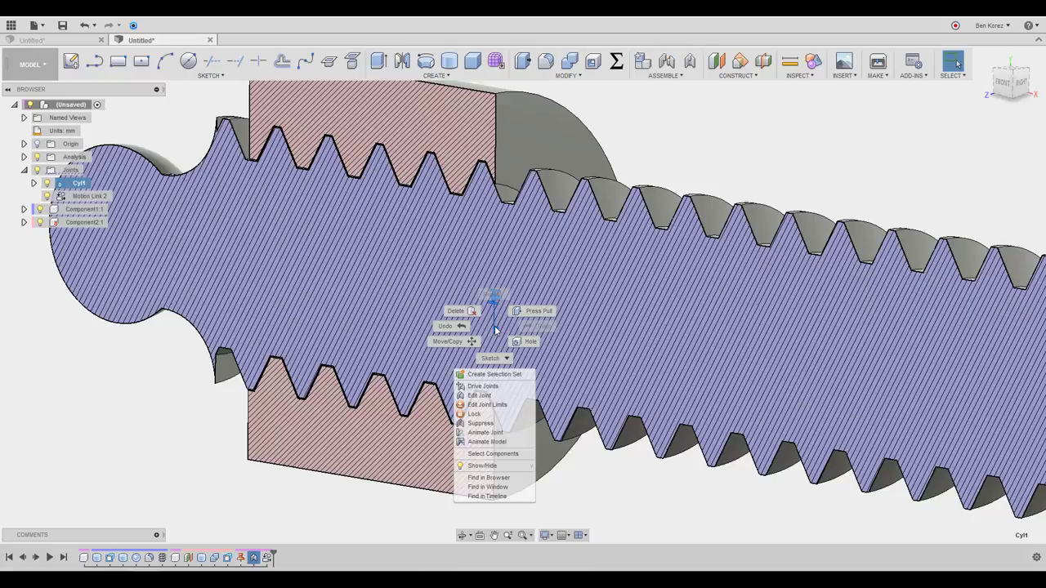
click(487, 441)
scroll(463, 317, down, 2)
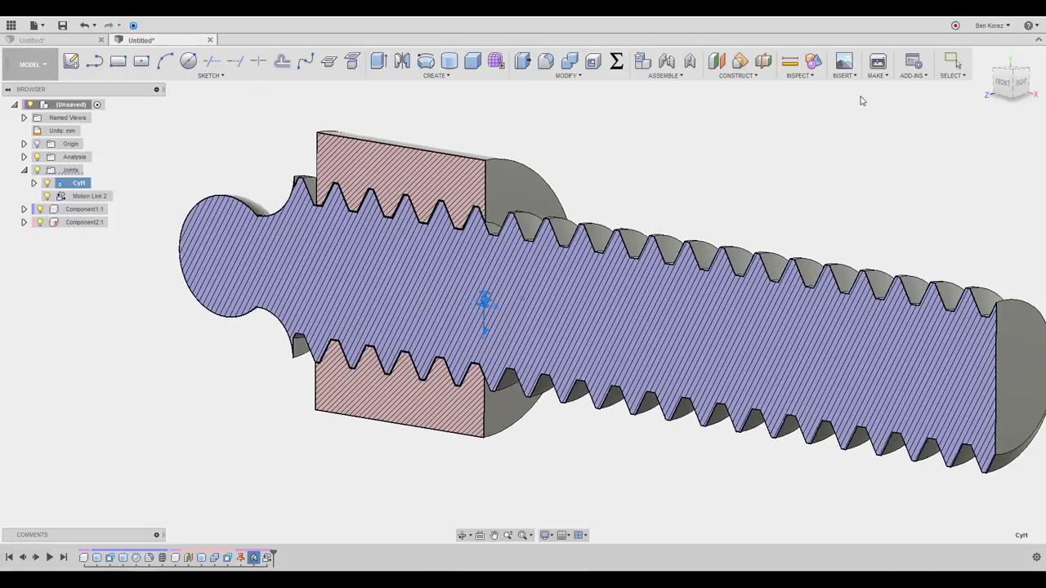
key(Escape)
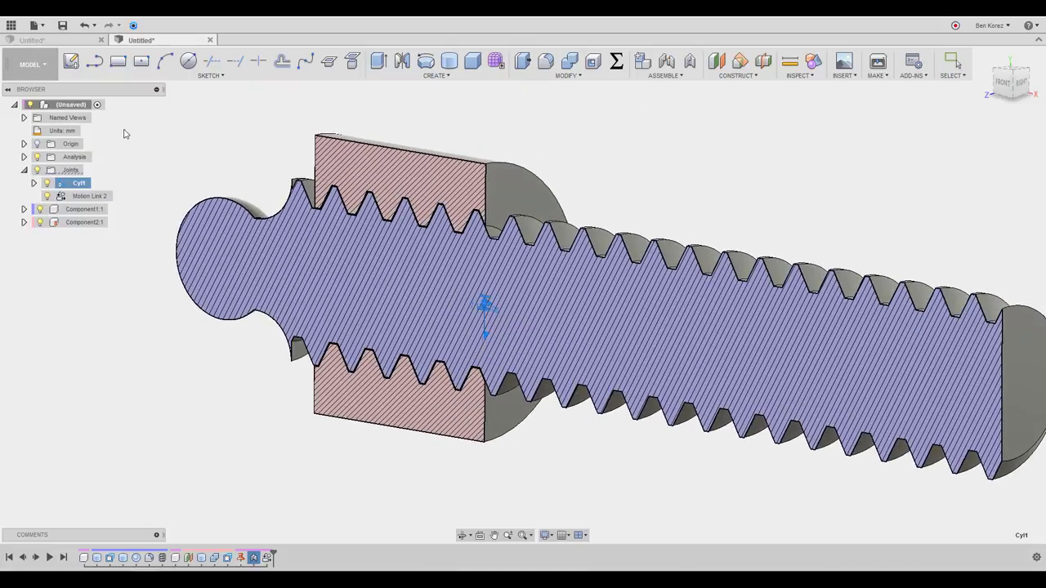
click(37, 158)
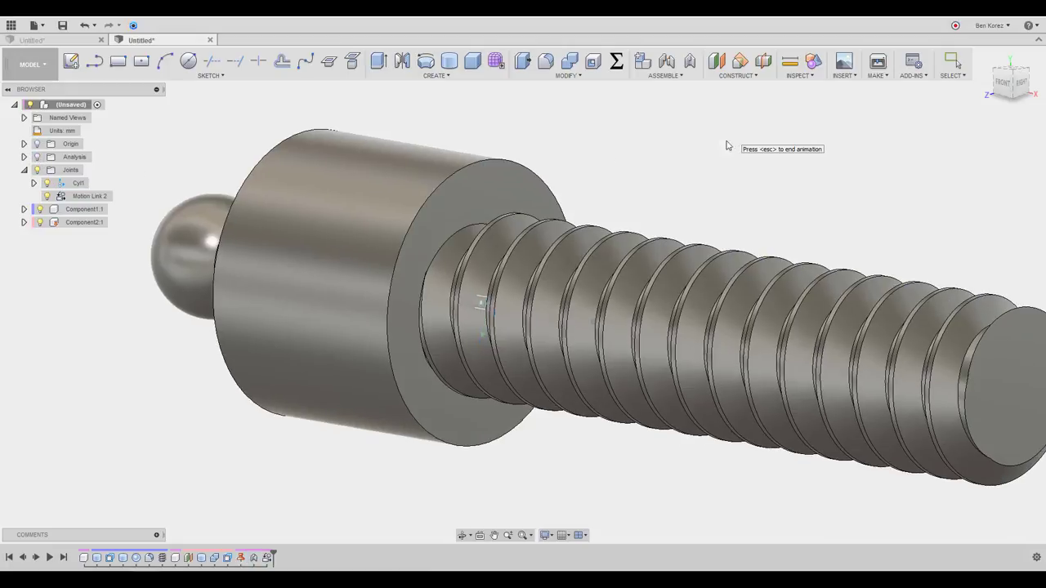
key(Escape)
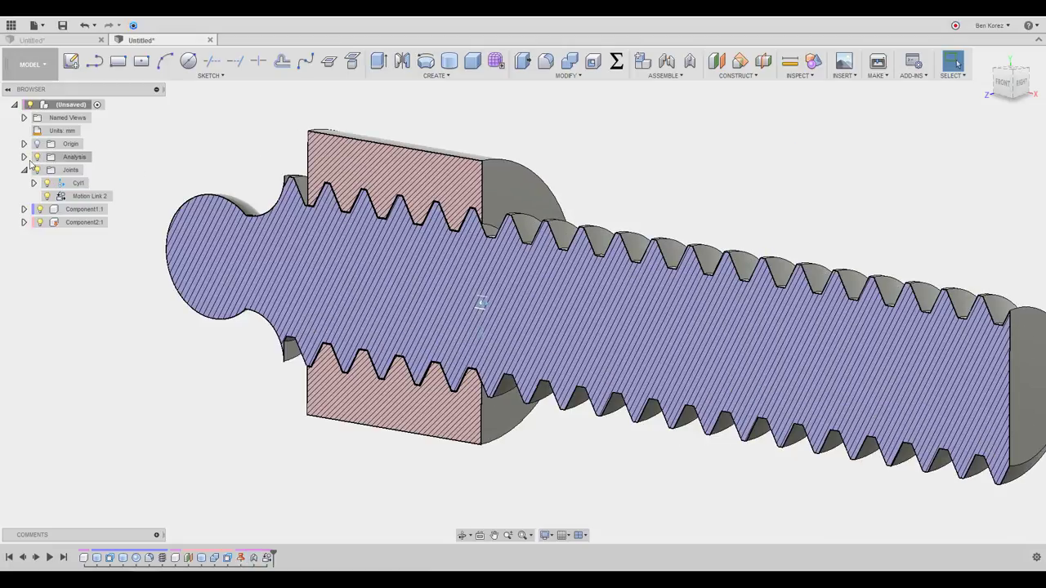
click(36, 157)
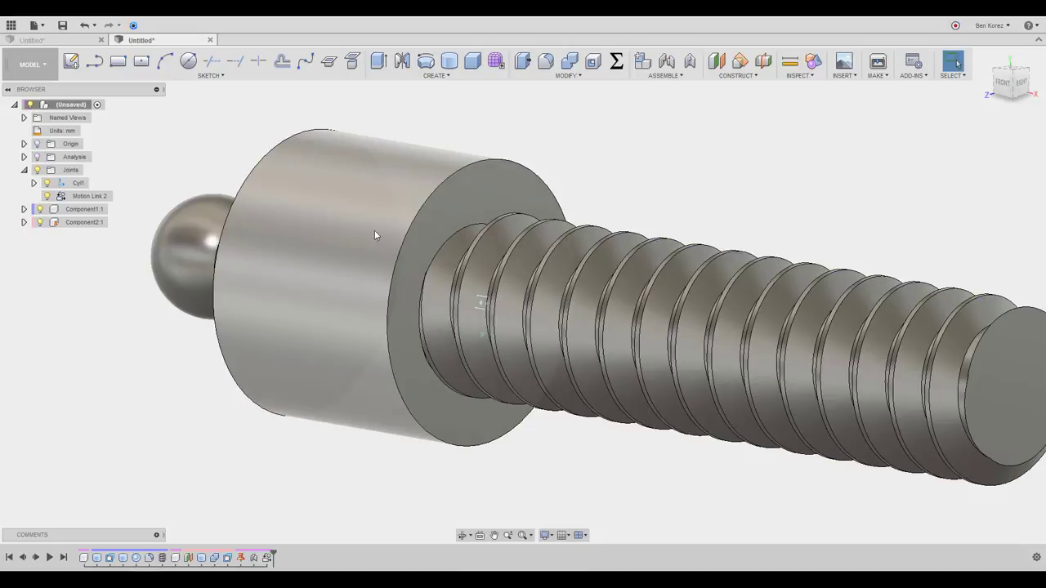
Animate the whole model with the section off, and animate the cylindrical joint on its own for comparison.
click(78, 184)
right_click(87, 186)
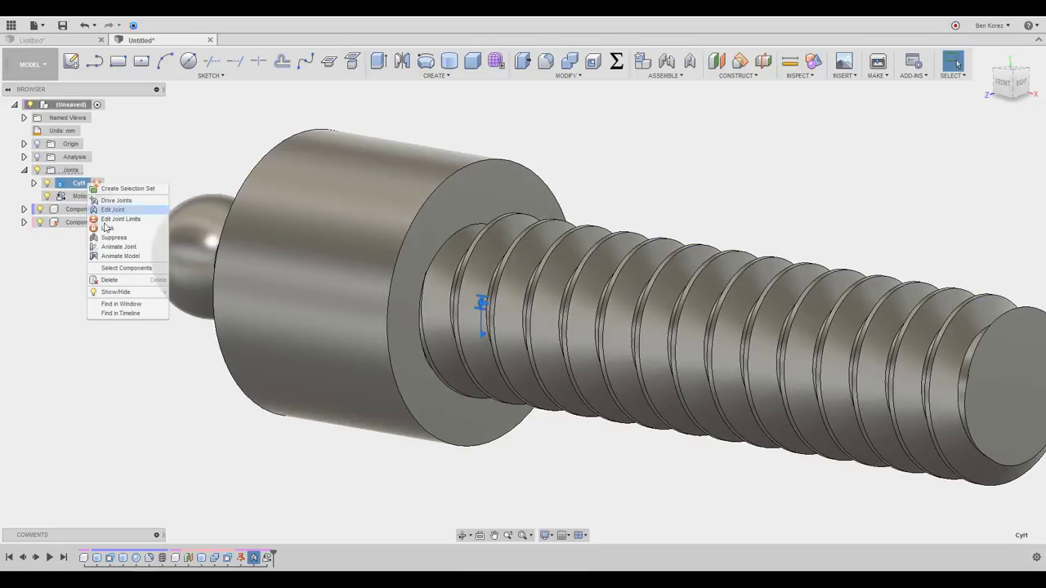
click(117, 259)
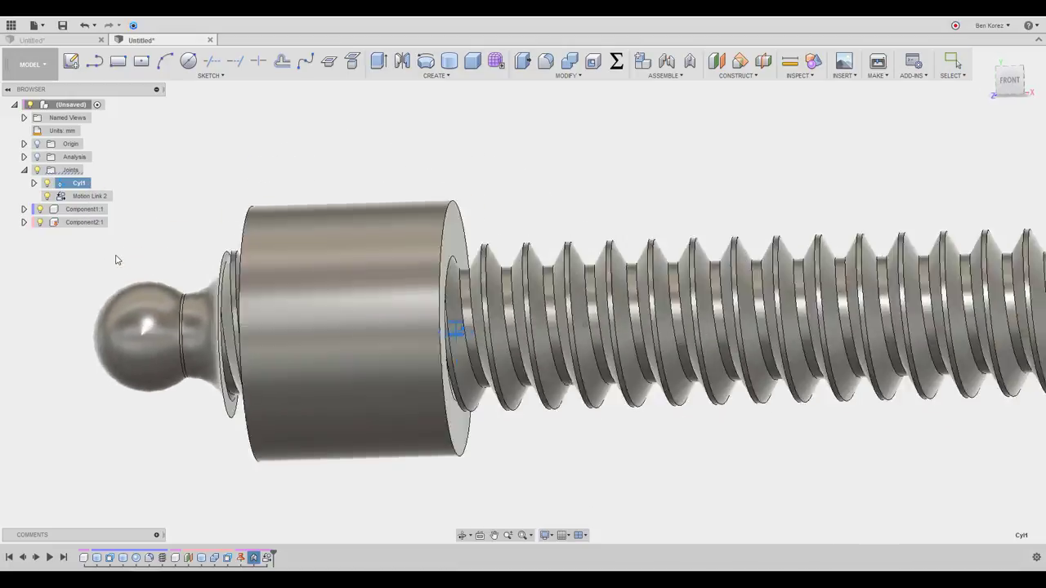
click(76, 189)
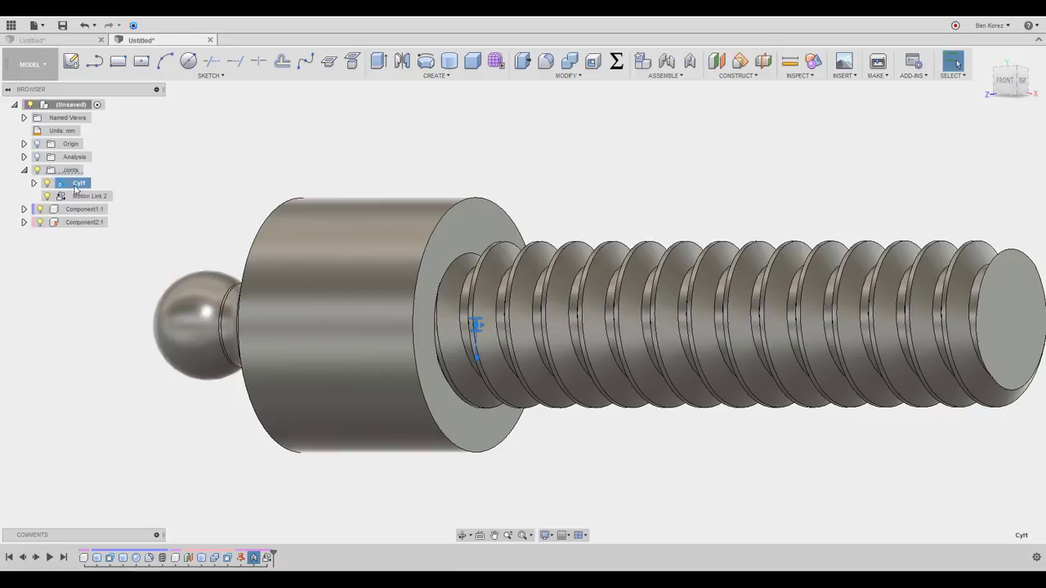
right_click(77, 188)
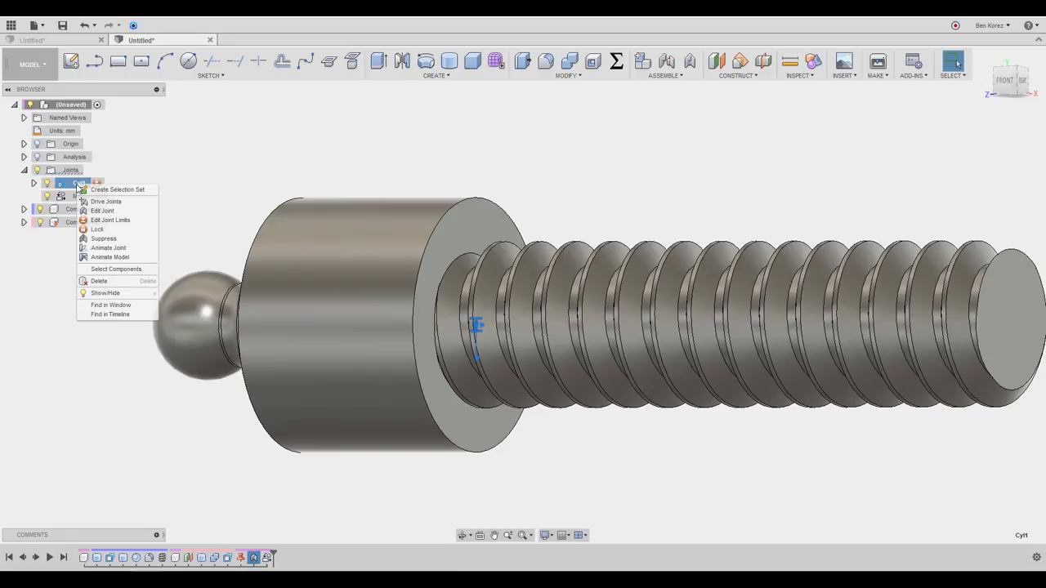
click(110, 251)
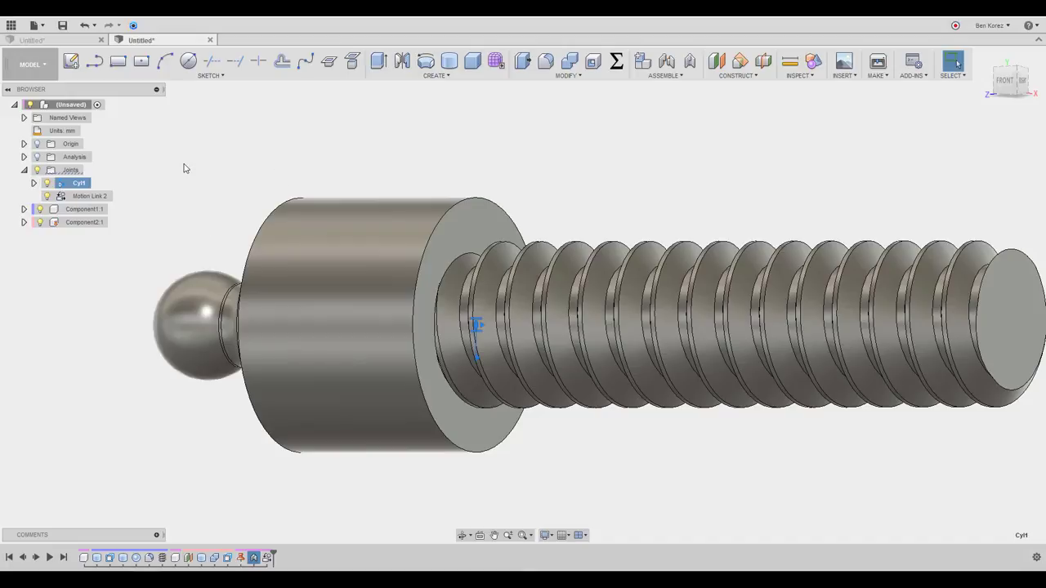
Start driving the cylindrical joint and rotate the screw freely to about -300 degrees.
right_click(75, 187)
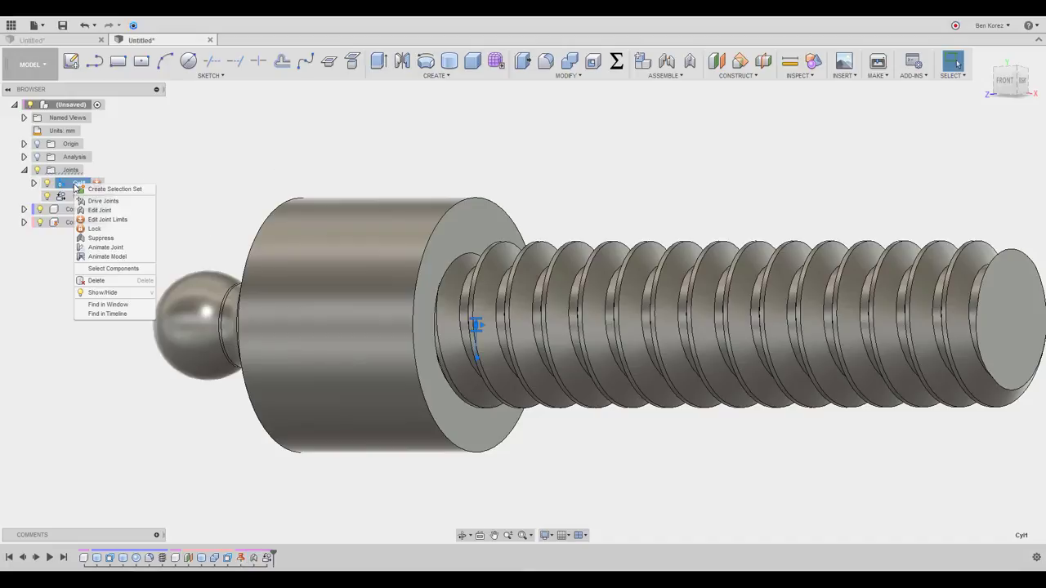
click(112, 200)
shift+middle_drag(384, 184, 412, 199)
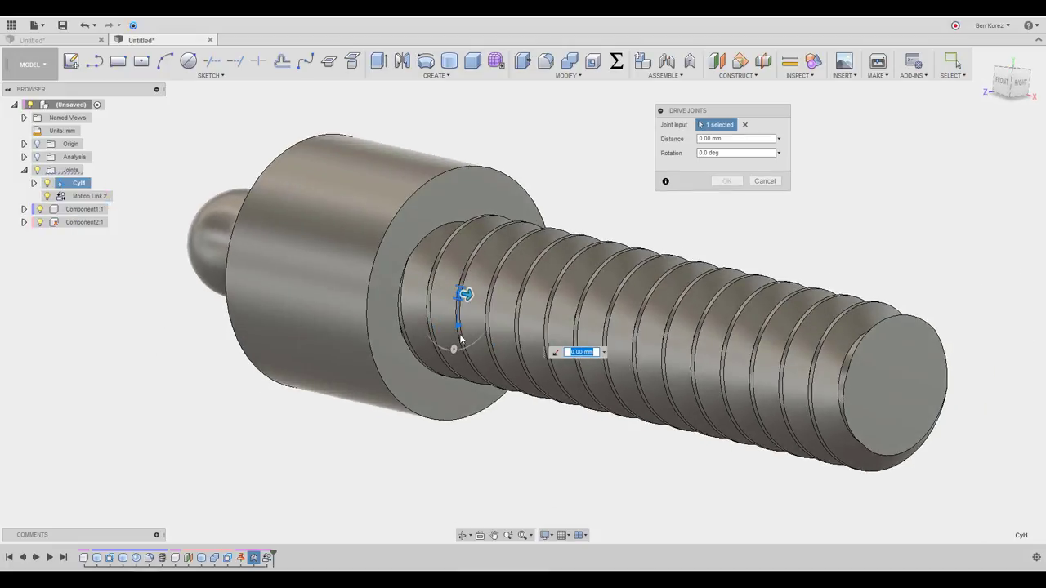
drag(460, 338, 365, 268)
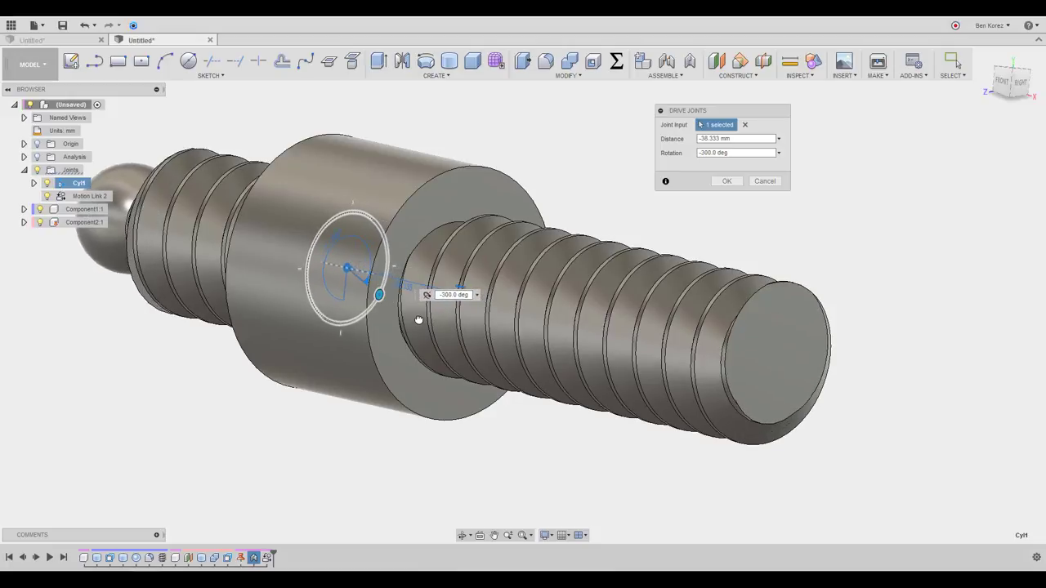
Turn on the section analysis, rotate the driven joint freely to inspect the thread engagement, and cancel the Drive Joints preview.
click(37, 157)
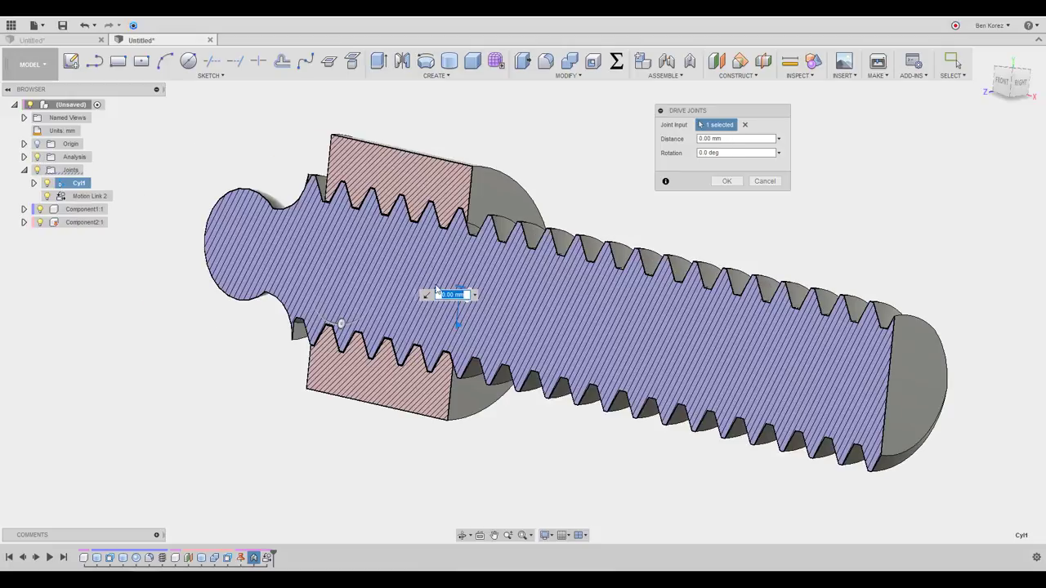
drag(342, 325, 355, 260)
drag(372, 217, 453, 219)
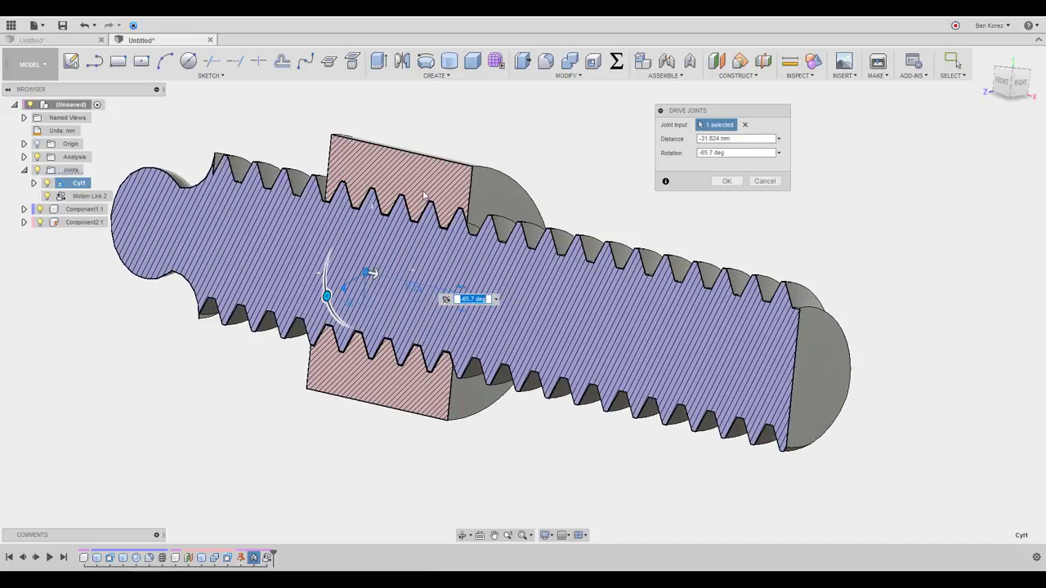
scroll(423, 205, up, 5)
scroll(423, 209, down, 5)
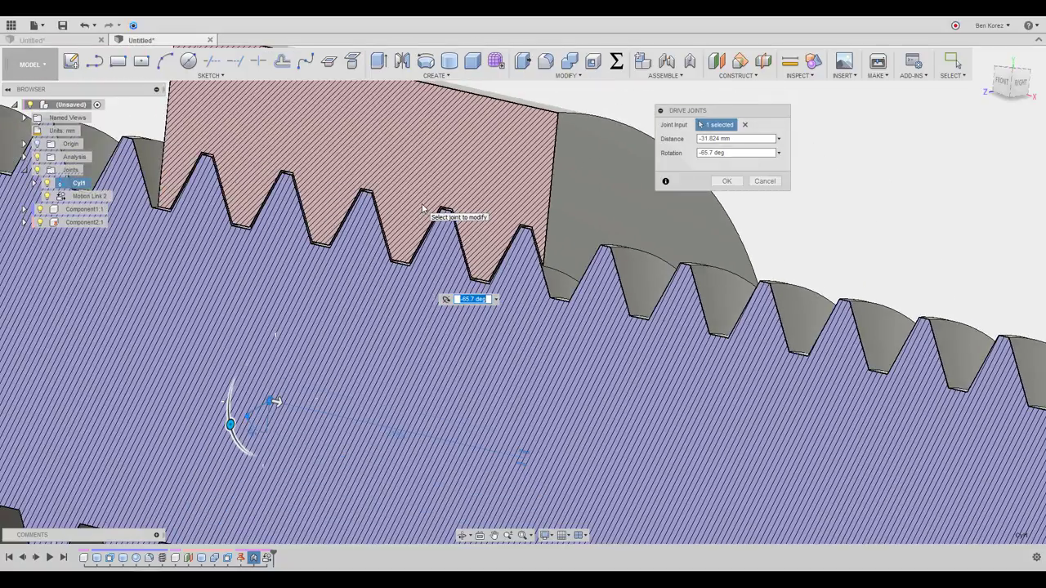
drag(267, 376, 434, 260)
click(752, 183)
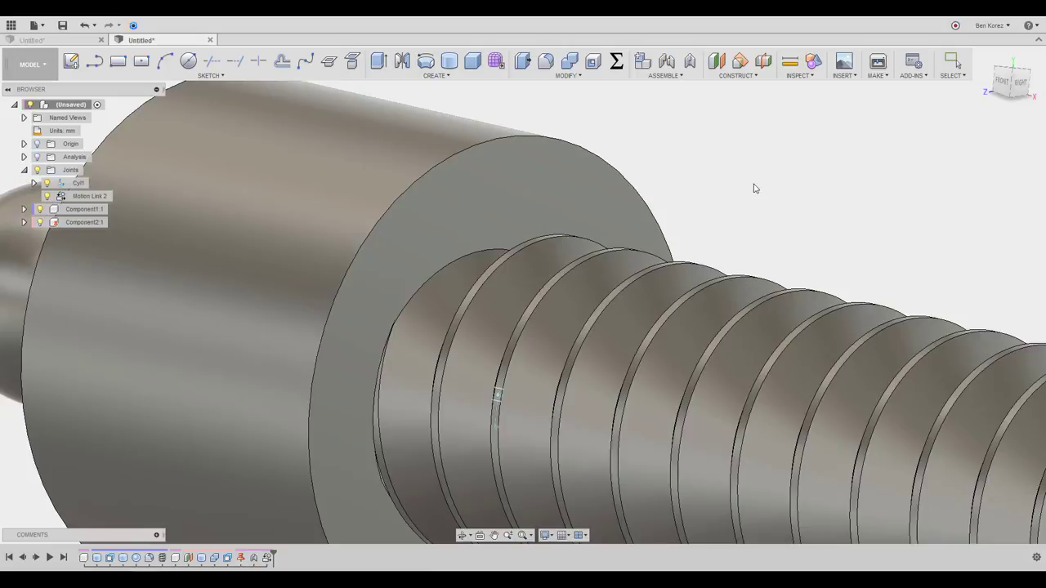
Open the motion link's settings to review its slide distance per rotation, and close them without changes.
scroll(716, 164, down, 5)
click(75, 199)
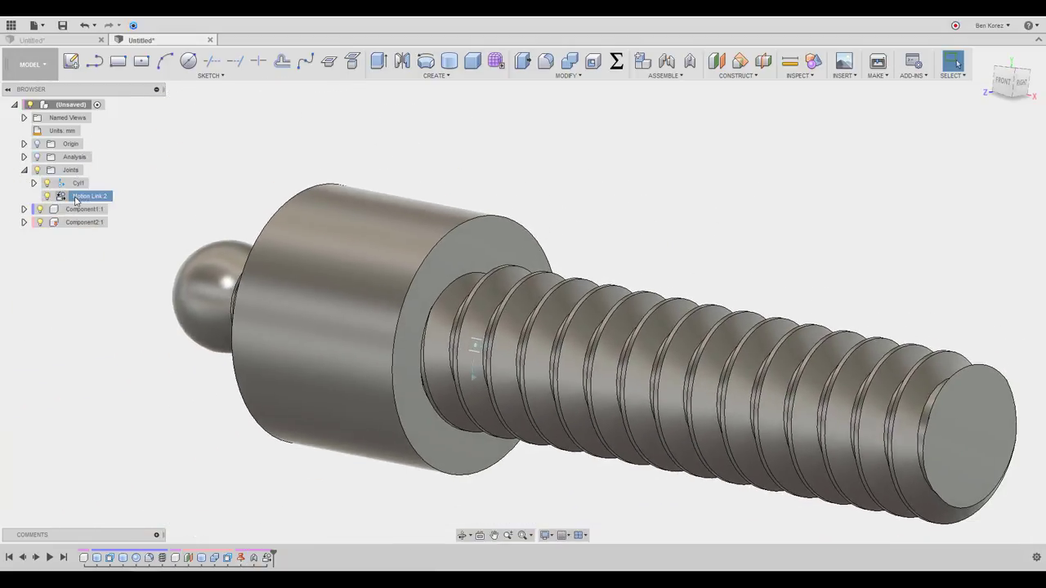
right_click(75, 198)
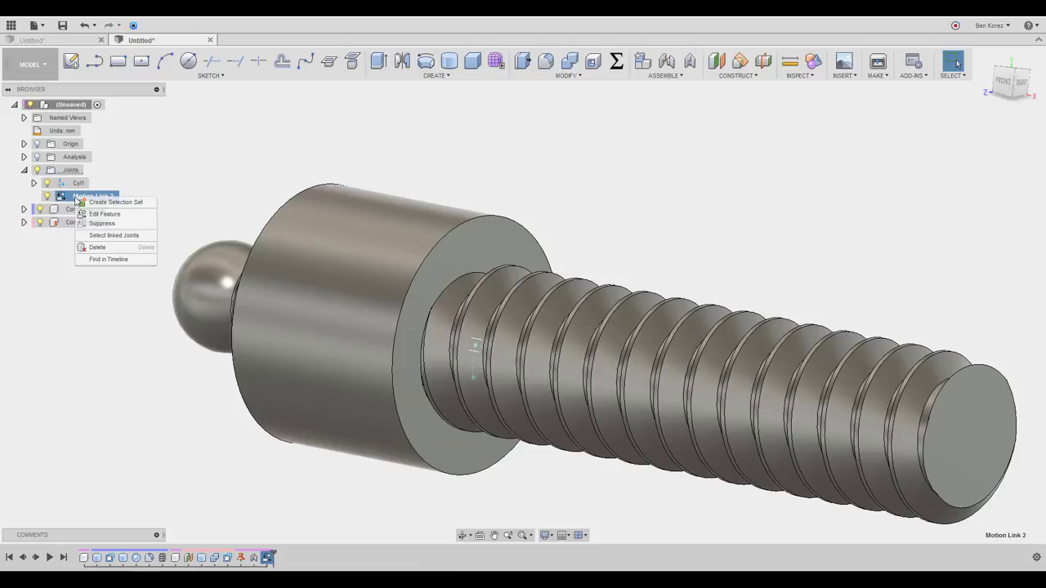
click(105, 214)
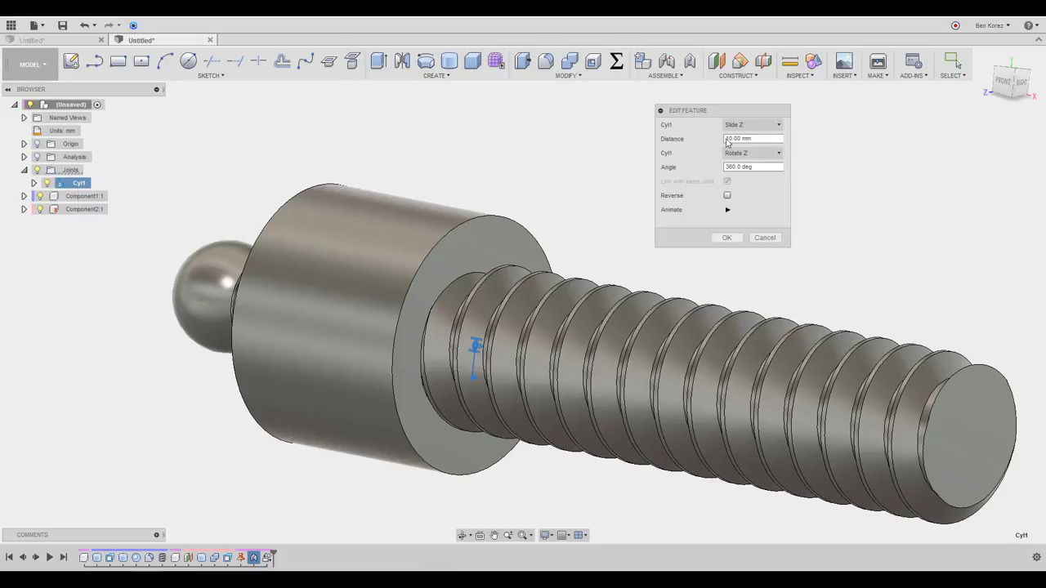
drag(726, 141, 770, 138)
click(763, 238)
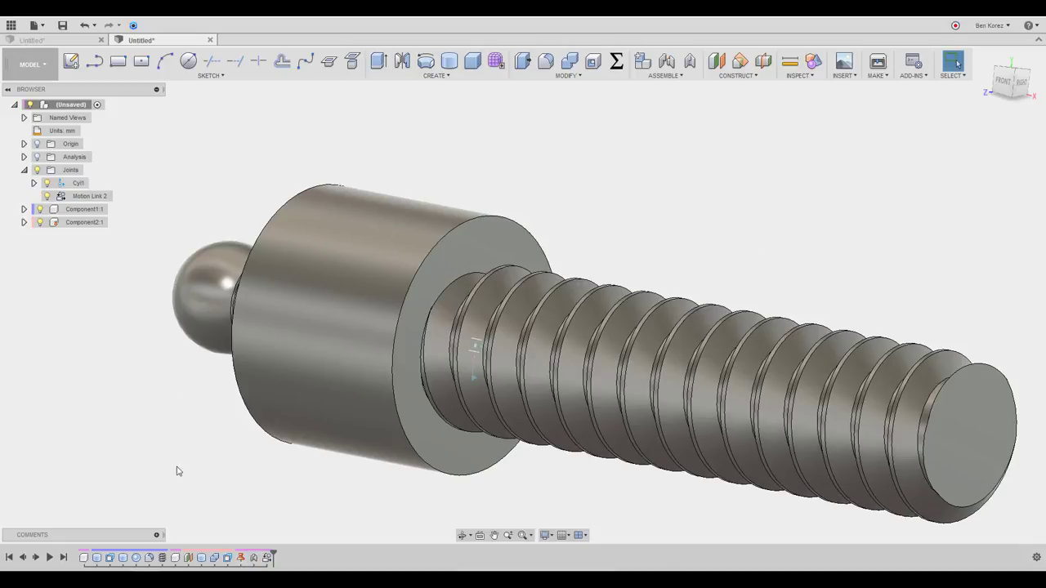
Review the screw thread feature's available designations for the 40 mm size, and cancel the edit without changes.
double_click(163, 558)
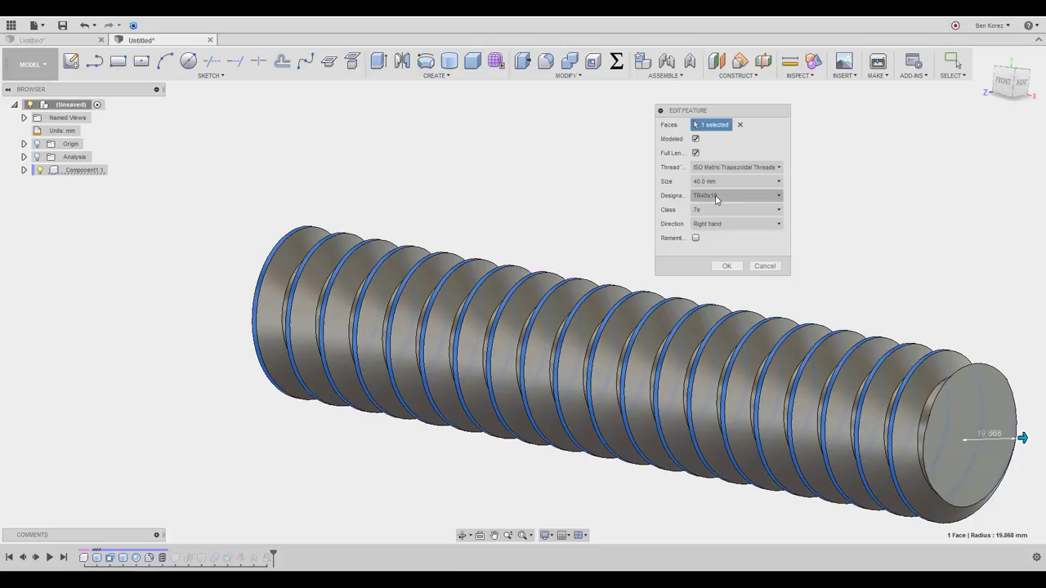
click(779, 197)
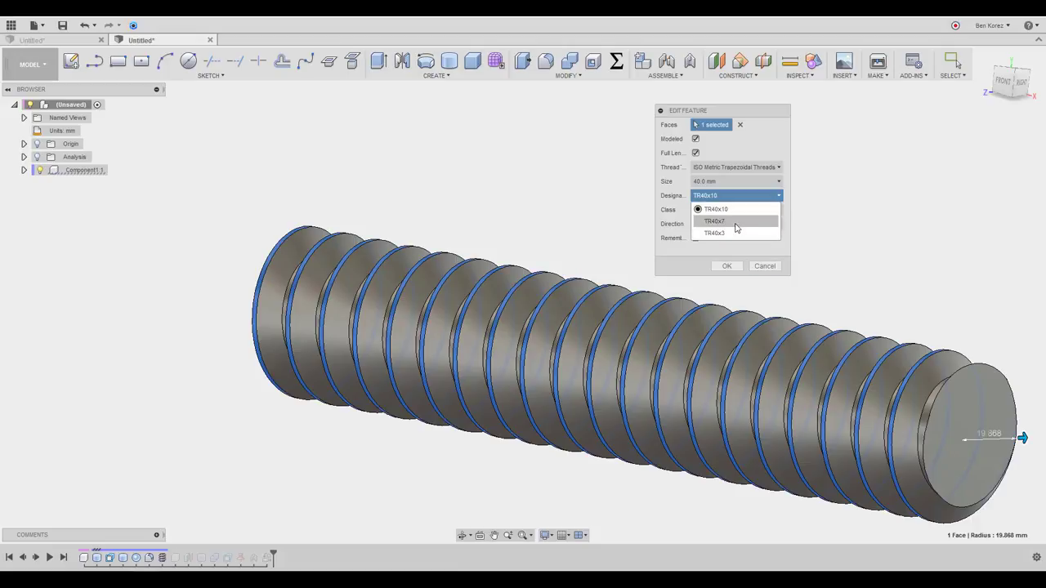
click(774, 268)
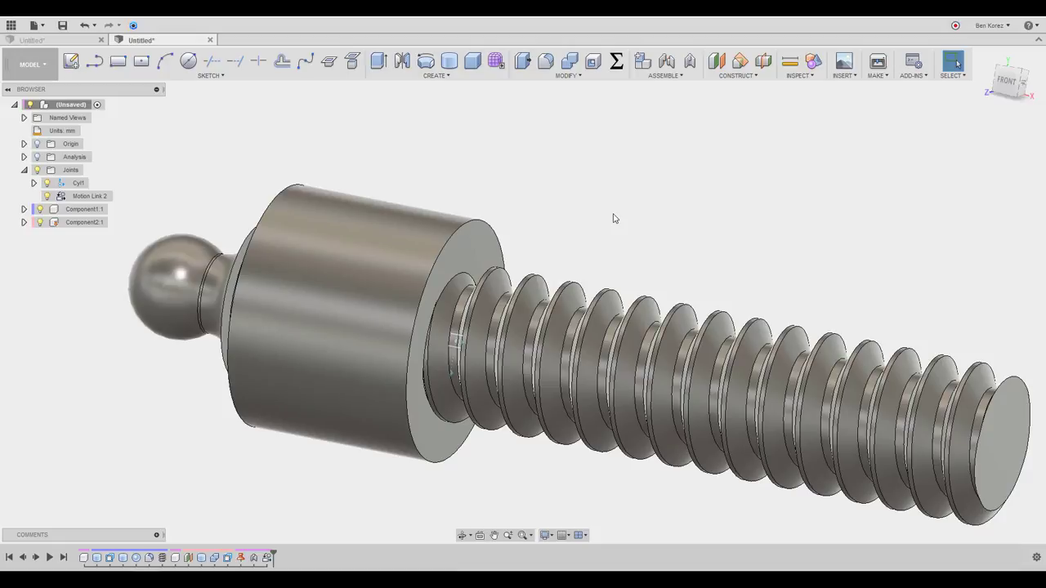
Switch to the other open design and examine the threaded bolt protruding from the block.
click(54, 40)
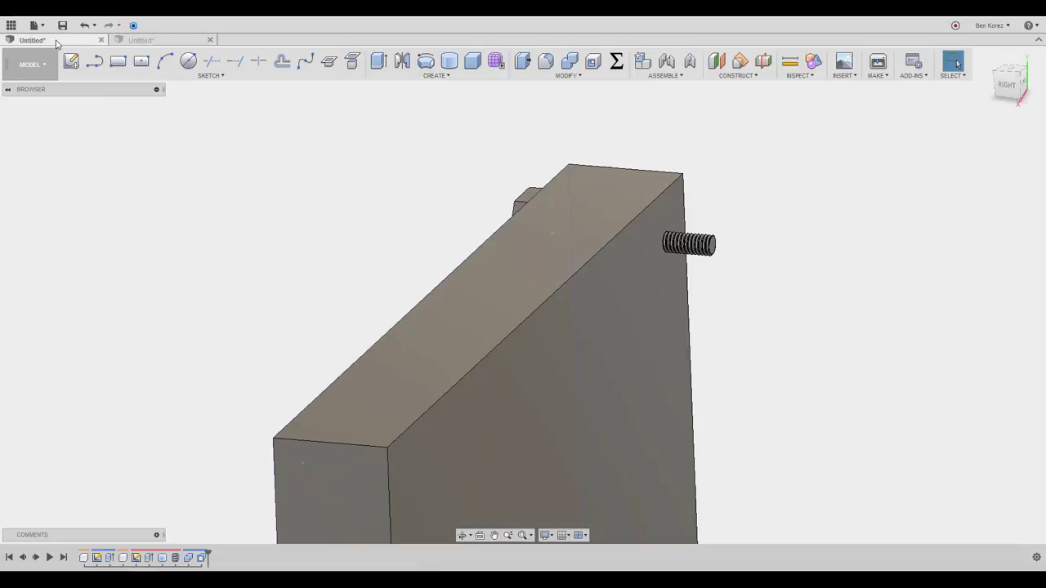
scroll(674, 252, up, 6)
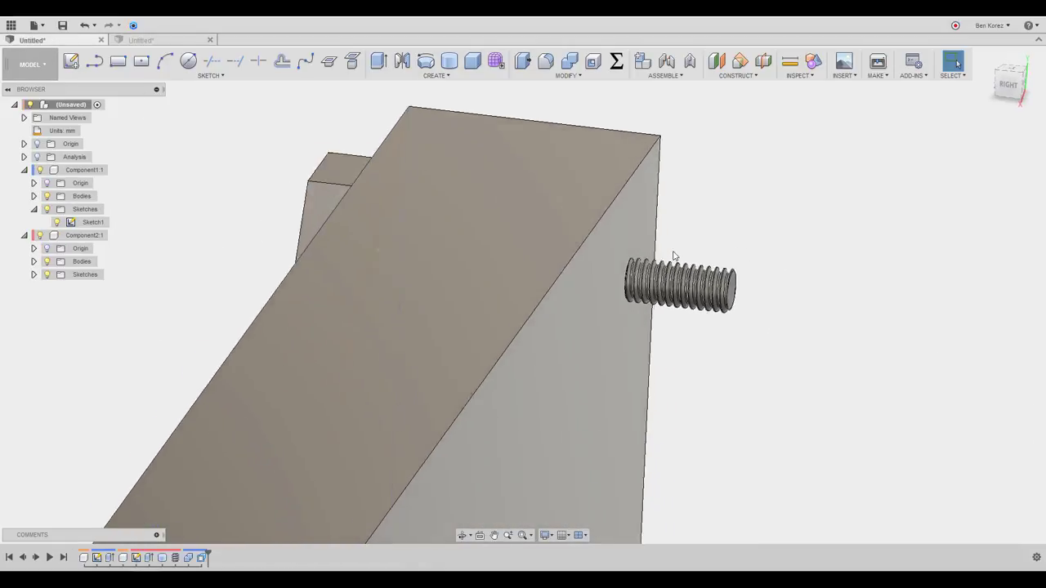
scroll(673, 252, down, 4)
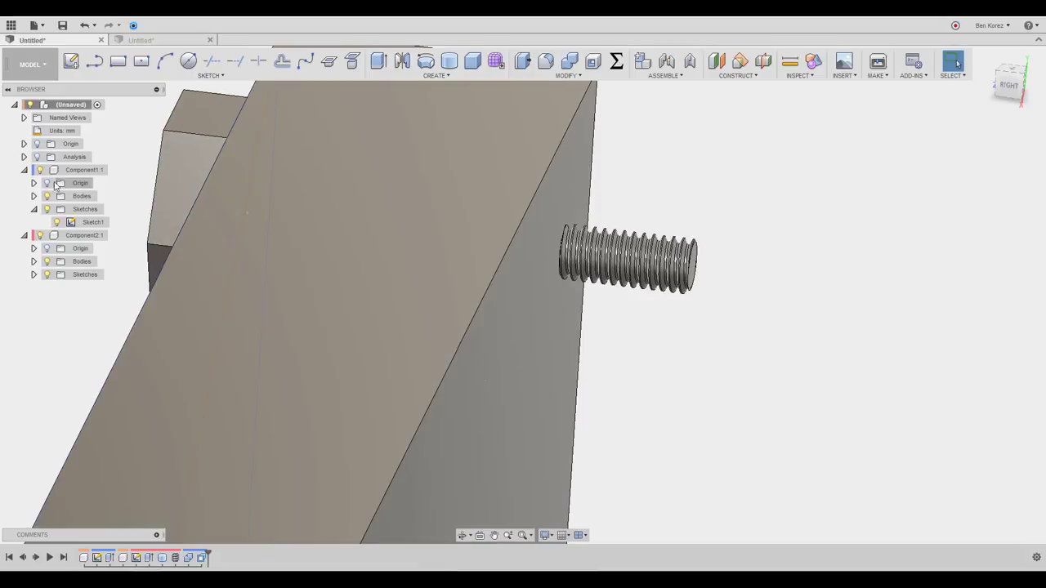
Hide the block component so only the hex-head bolt remains shown.
click(38, 170)
click(38, 170)
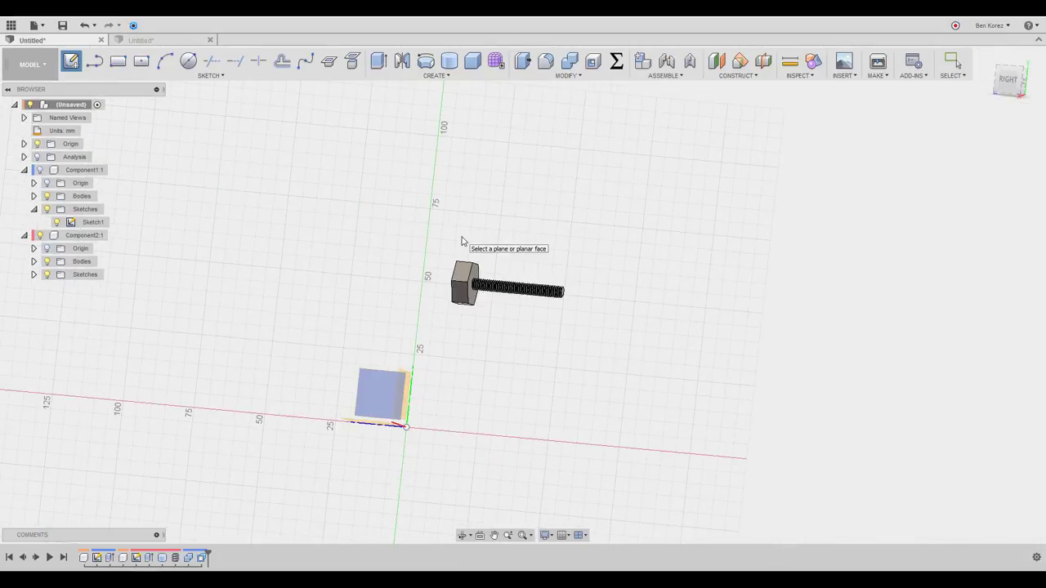
click(383, 415)
click(383, 421)
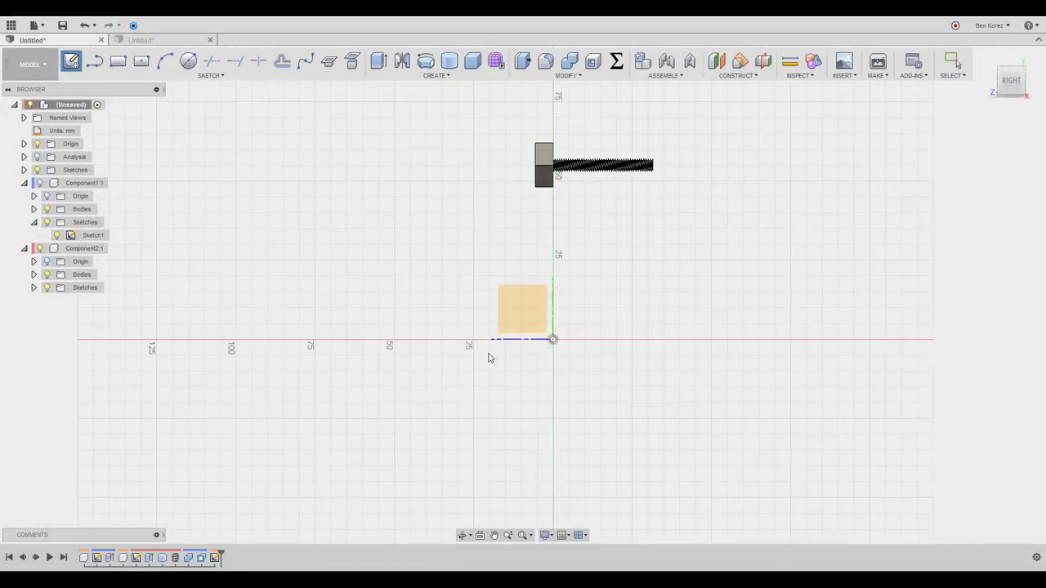
scroll(632, 147, up, 5)
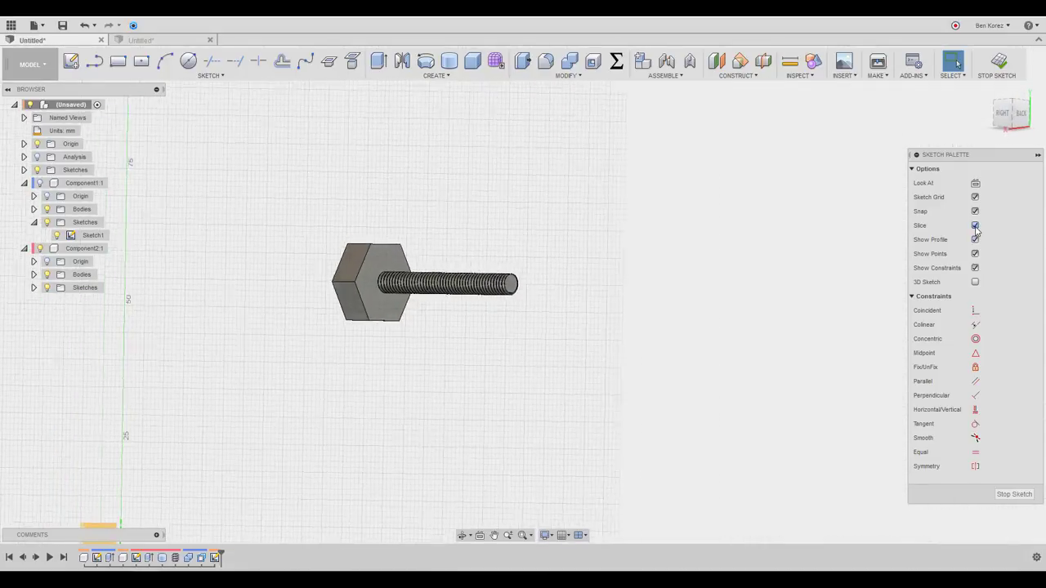
click(85, 26)
click(35, 209)
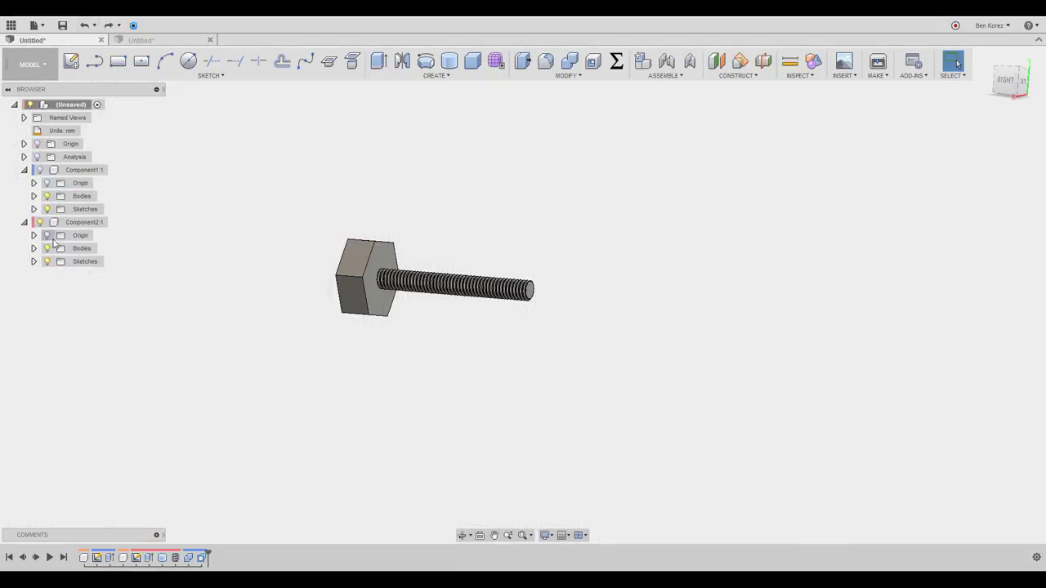
click(47, 236)
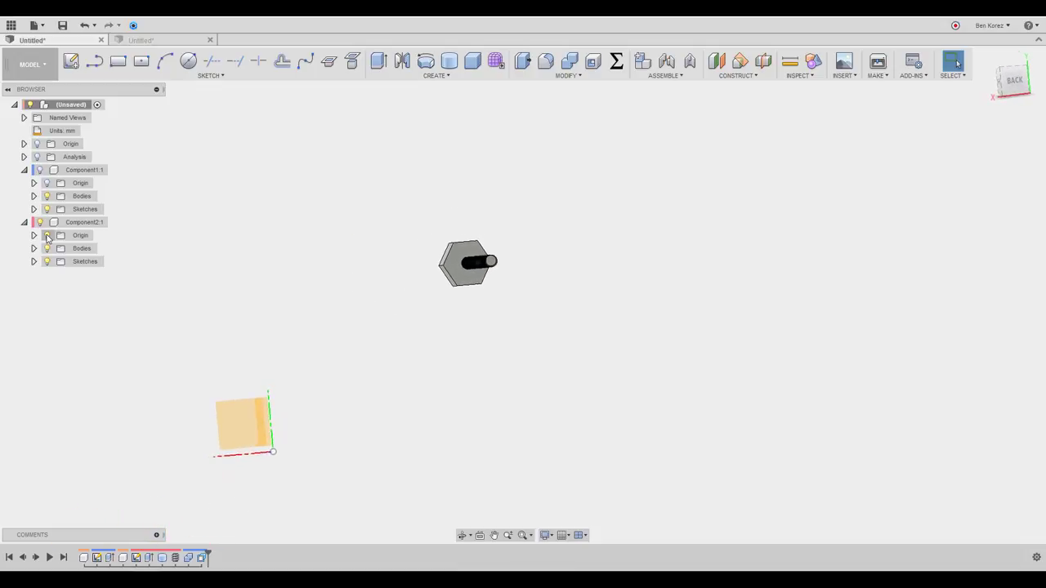
click(46, 236)
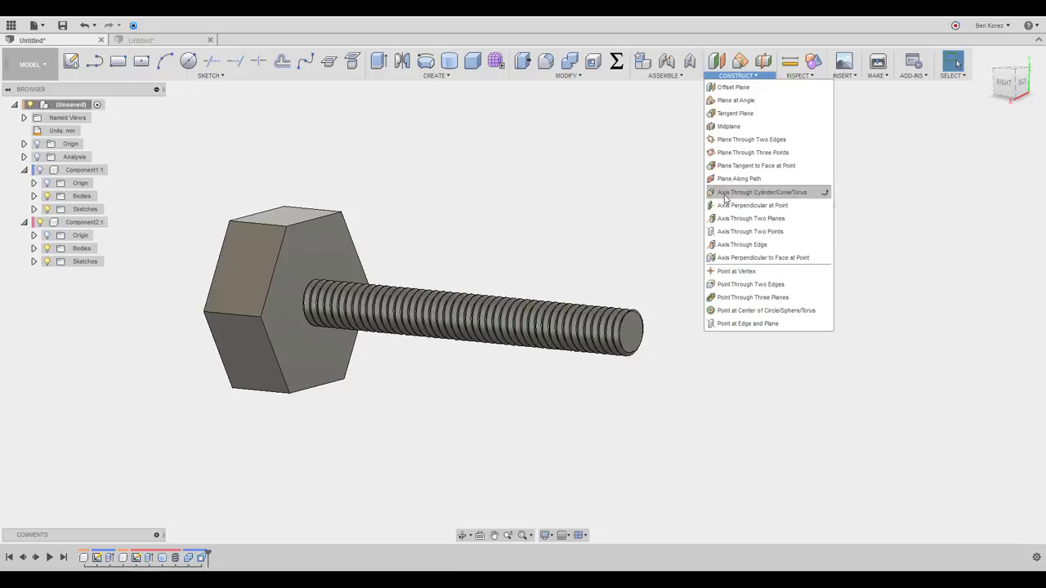
Construct an axis through the bolt's cylindrical shank and a plane at 90 degrees through that axis.
click(724, 193)
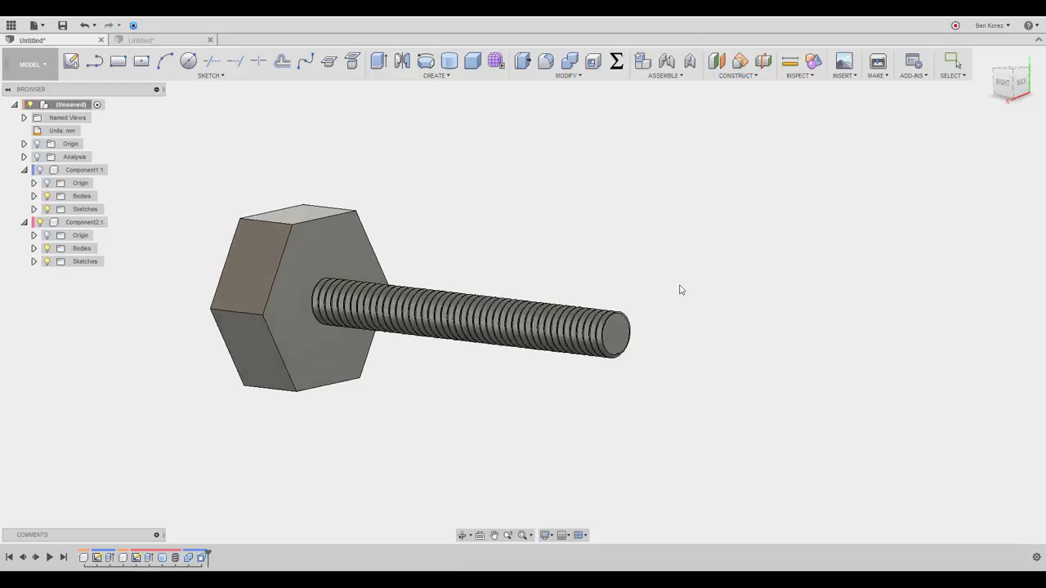
click(609, 343)
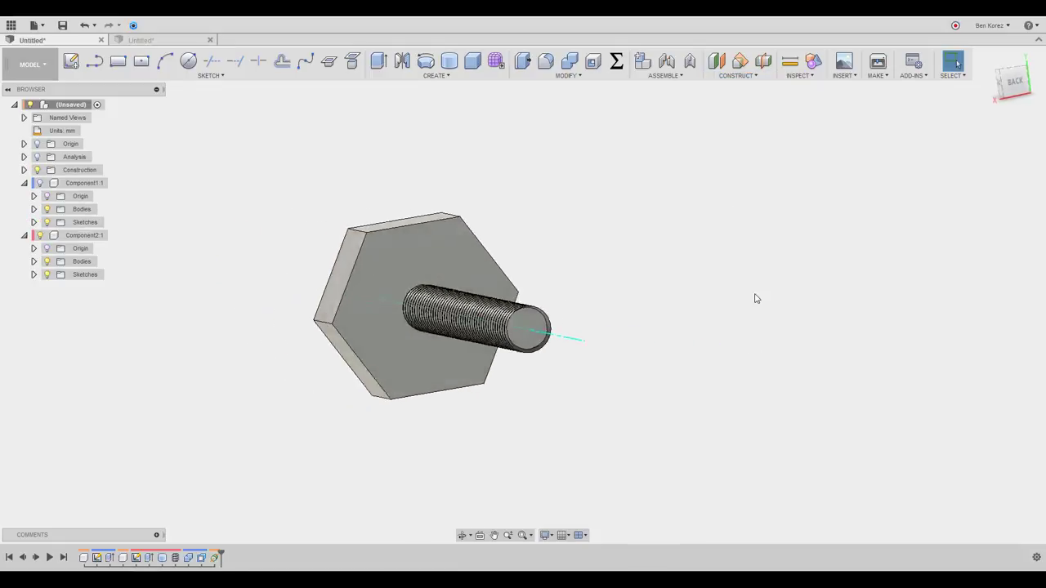
click(740, 62)
click(707, 337)
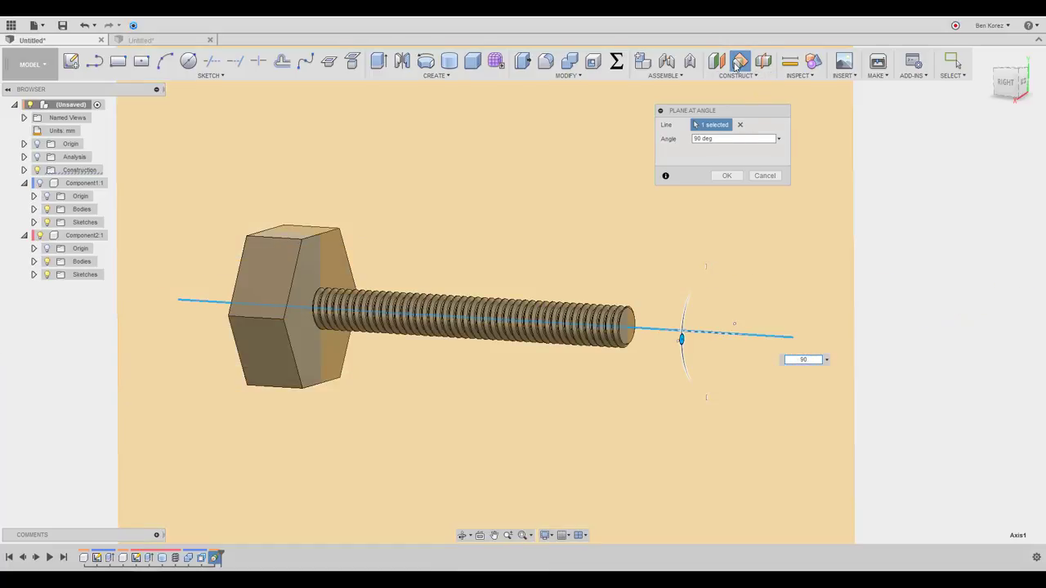
click(726, 176)
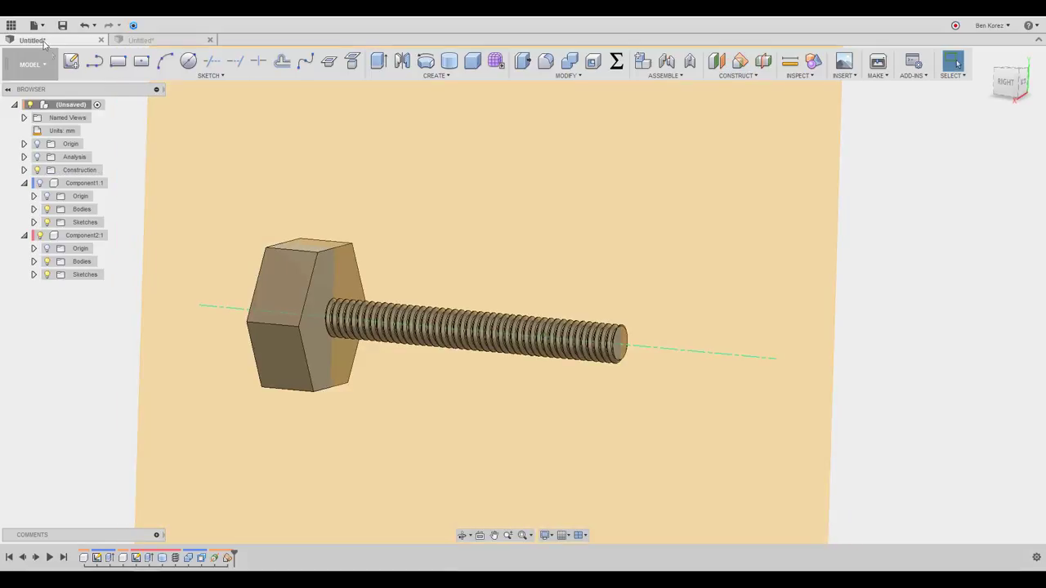
Sketch on the new angled plane with Slice turned on, and bring in the bolt's thread geometry with Intersect.
click(73, 61)
click(719, 230)
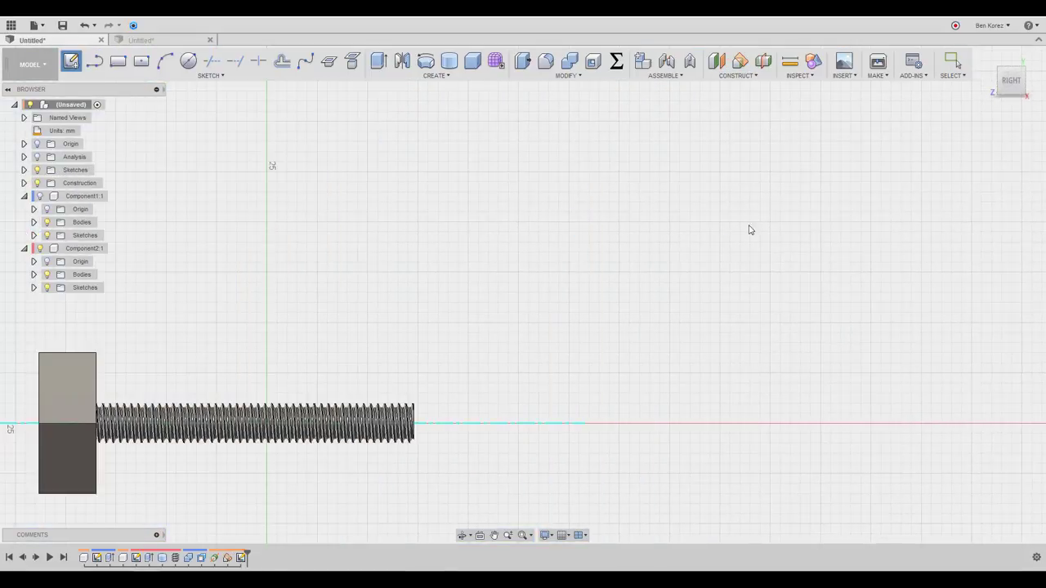
click(974, 225)
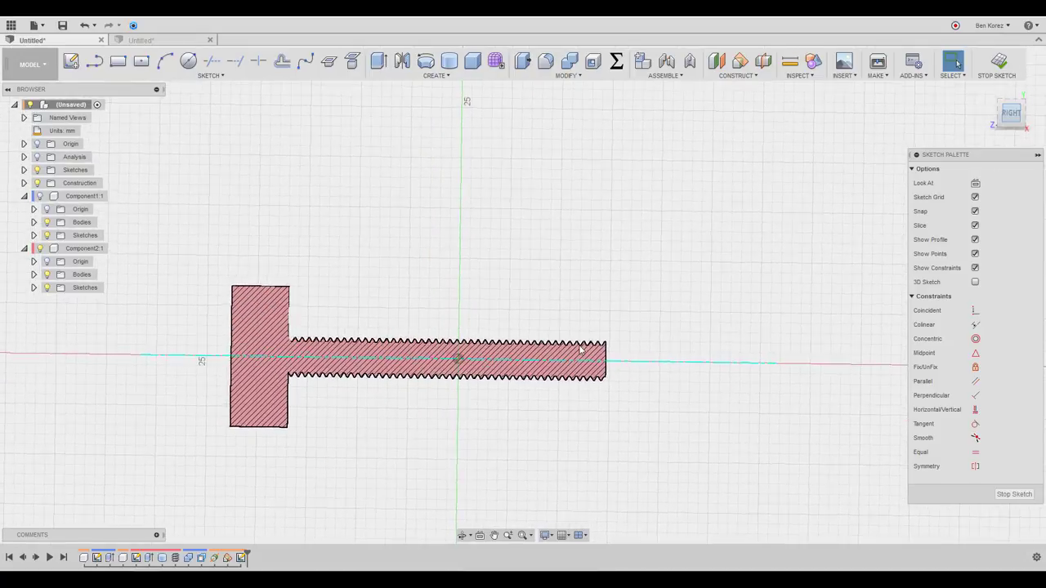
scroll(523, 351, up, 10)
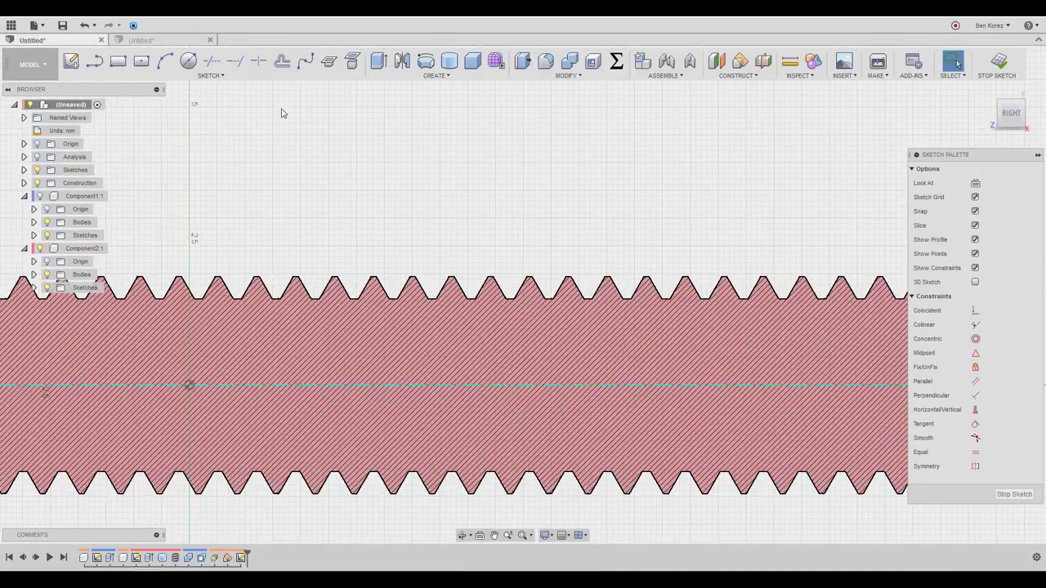
click(219, 78)
mouse_move(288, 359)
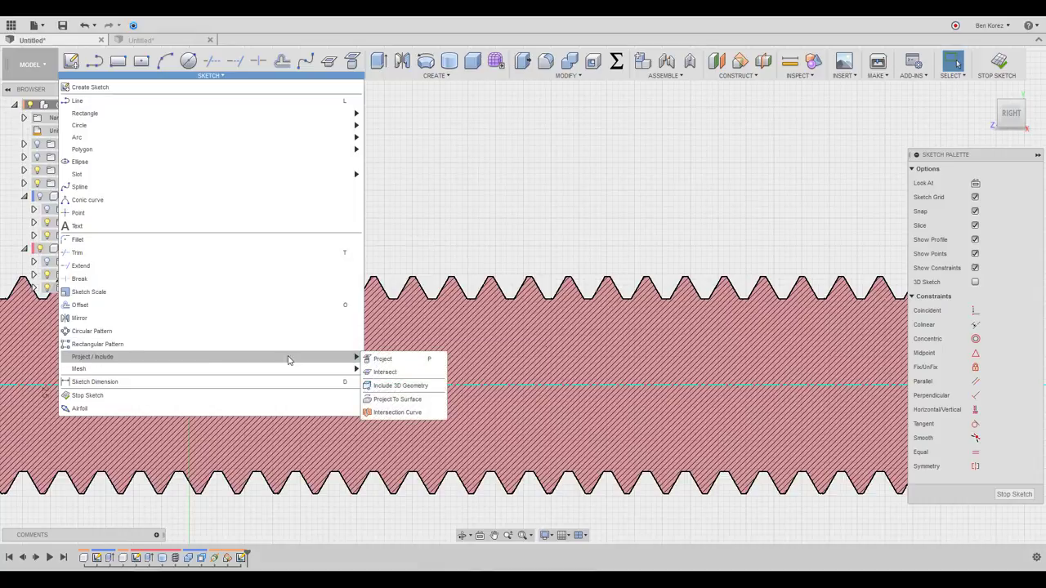
click(369, 371)
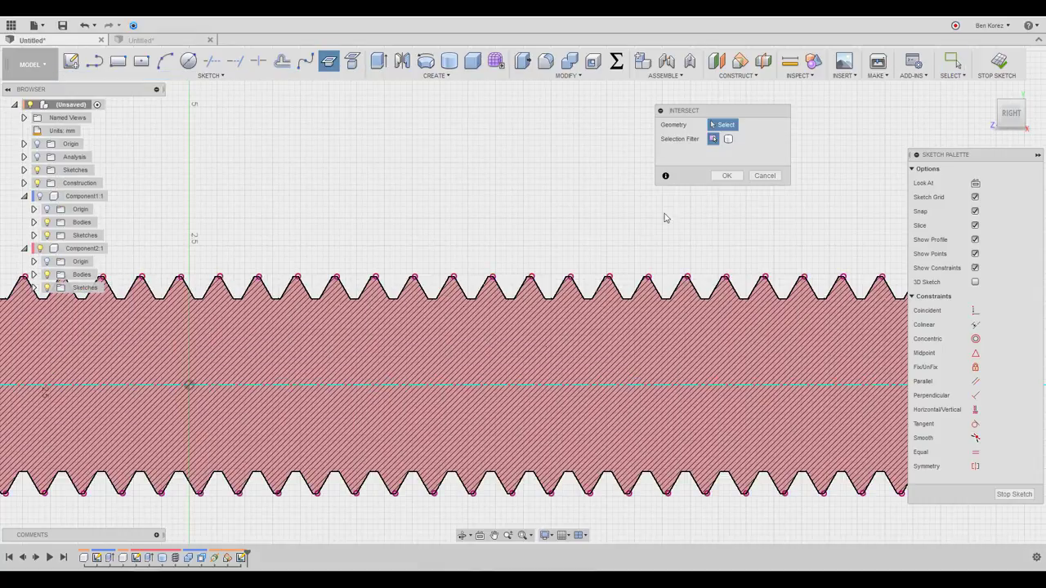
click(728, 176)
Measure the distance between two adjacent thread crests on the sectioned bolt.
click(789, 61)
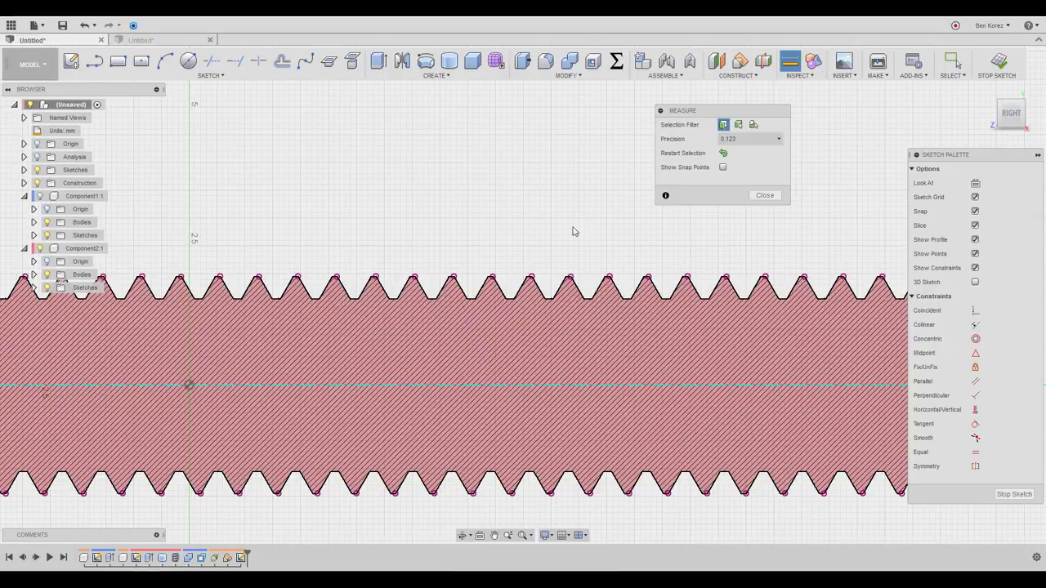
click(531, 278)
click(571, 280)
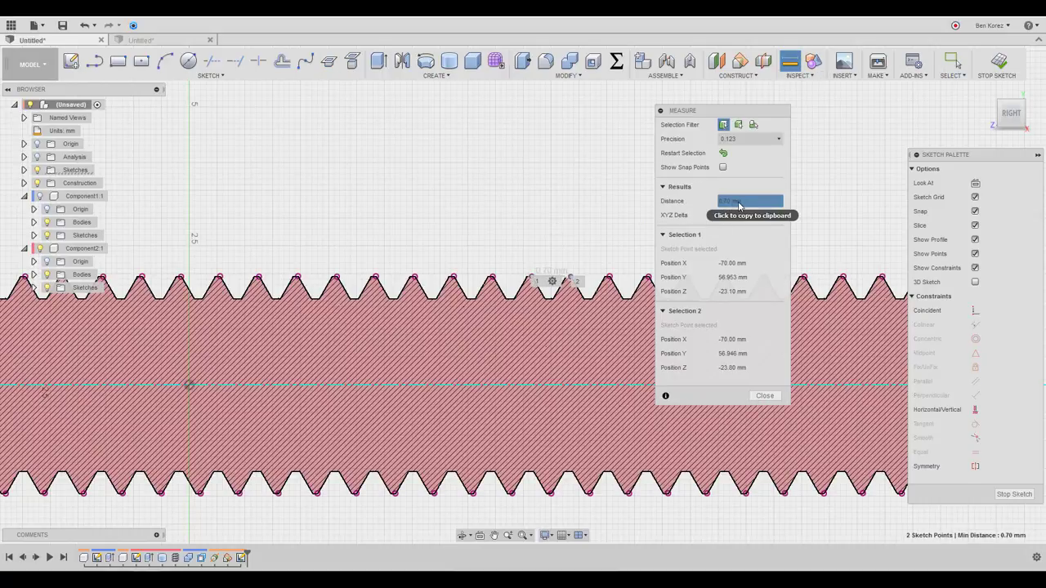
click(765, 396)
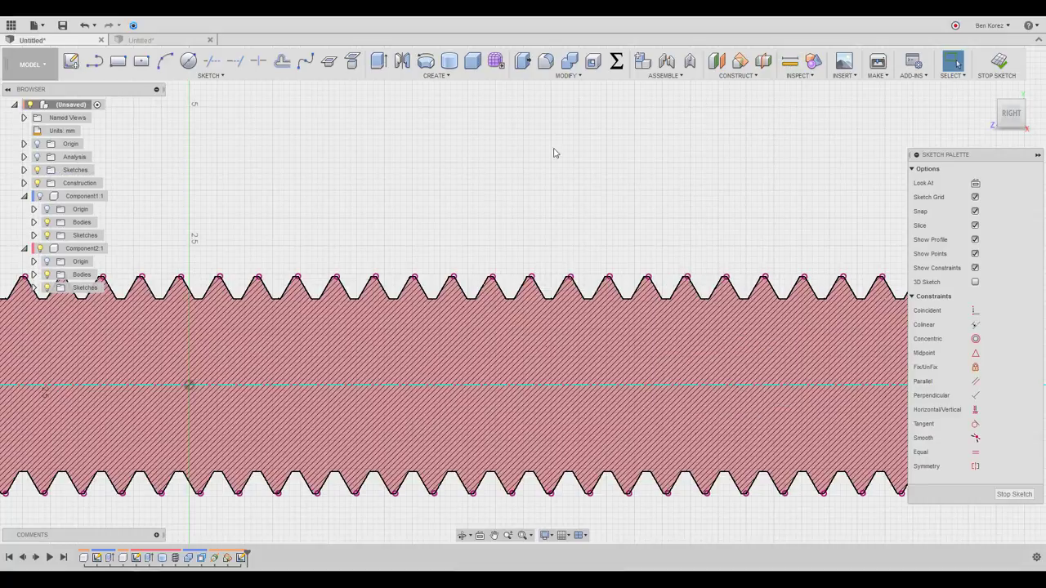
Undo the intersect sketch, the angled plane and the construction axis.
click(85, 26)
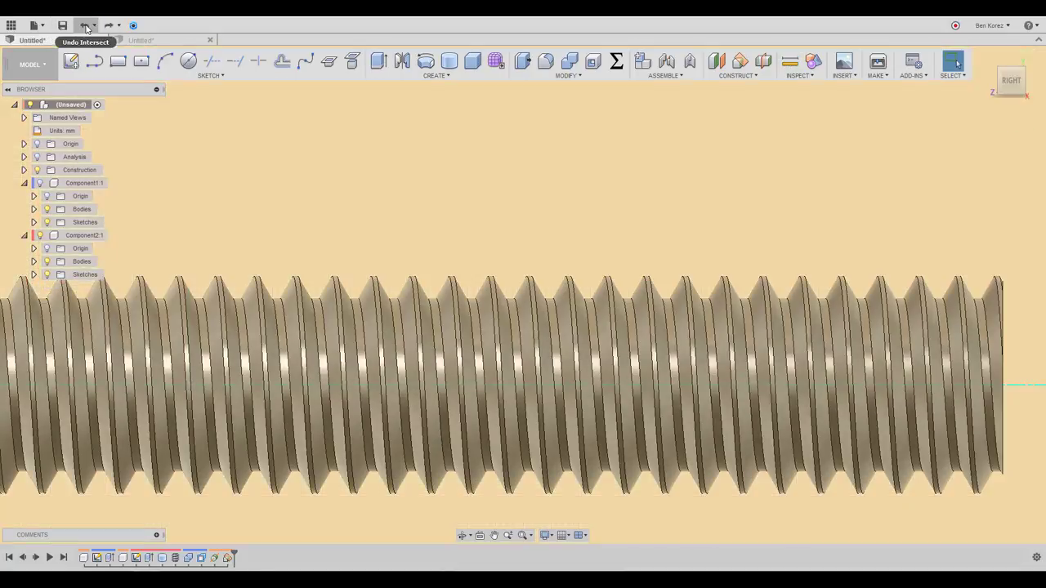
click(85, 25)
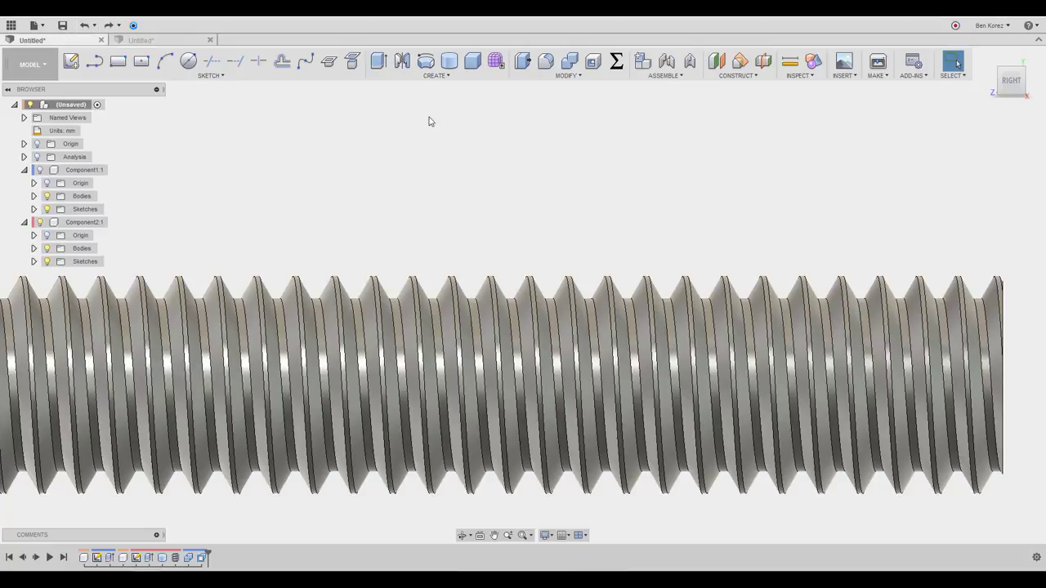
scroll(478, 152, down, 8)
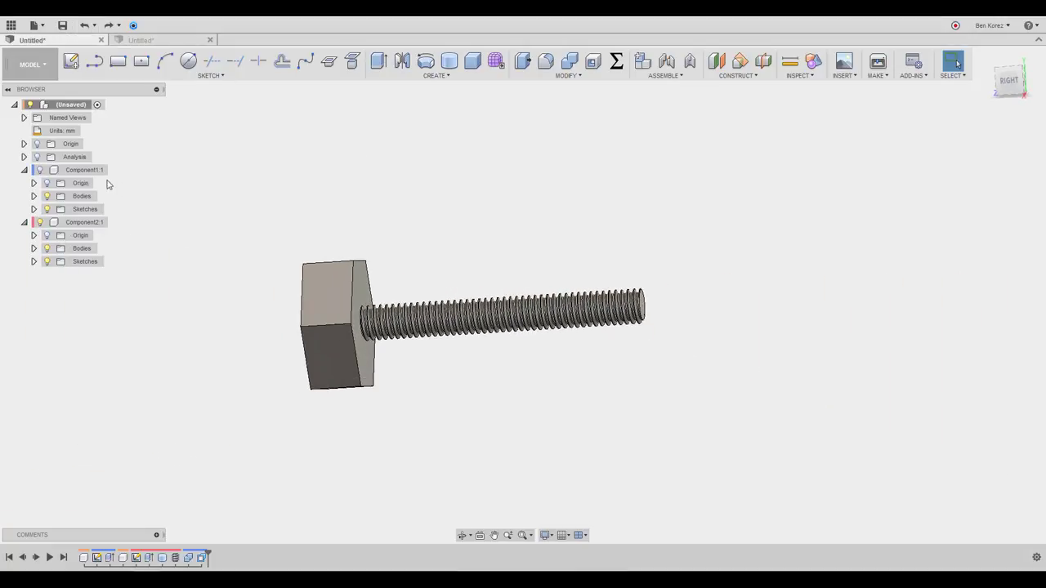
Show the block component again and ground it.
click(41, 170)
shift+middle_drag(257, 194, 308, 217)
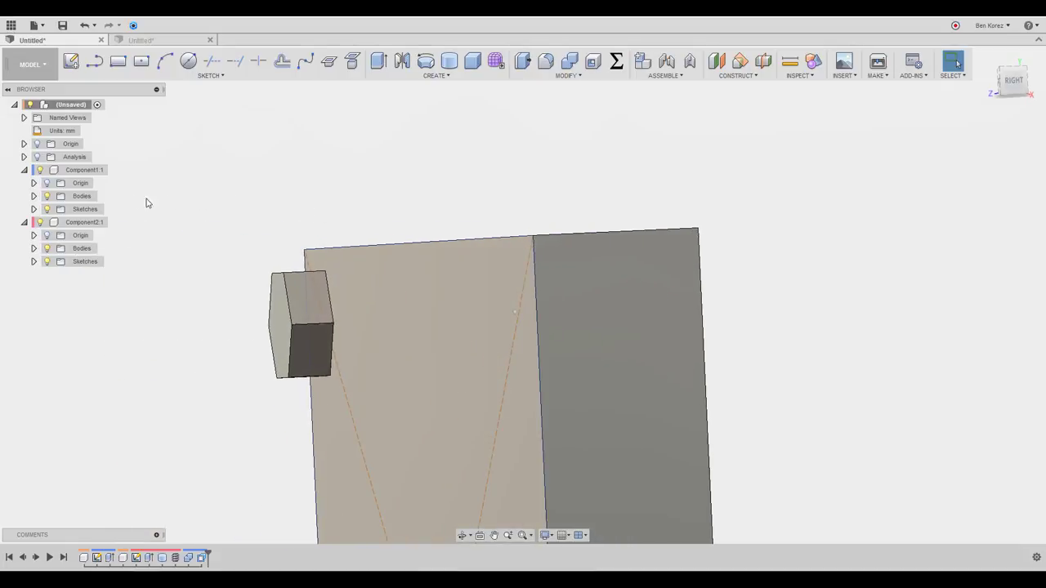
right_click(78, 172)
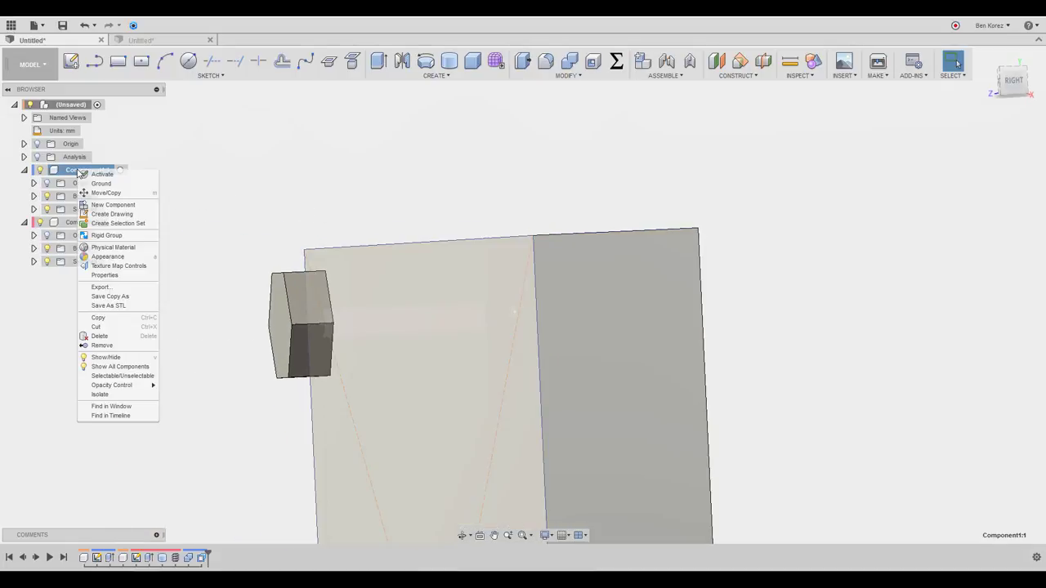
click(104, 184)
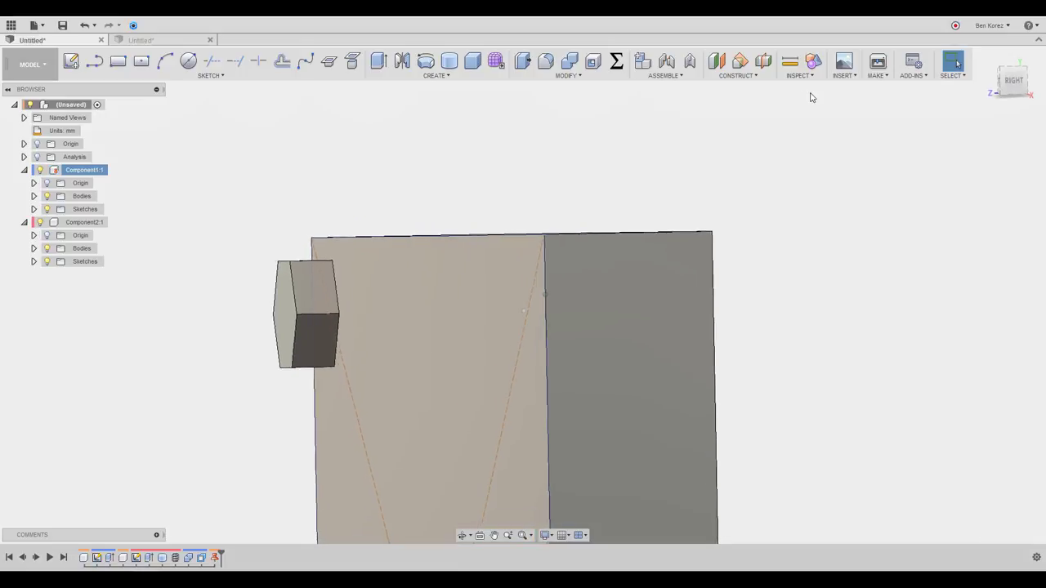
Create a cylindrical as-built joint between the bolt and the block, positioned on the bolt head's hexagonal face, along the Z axis.
click(690, 62)
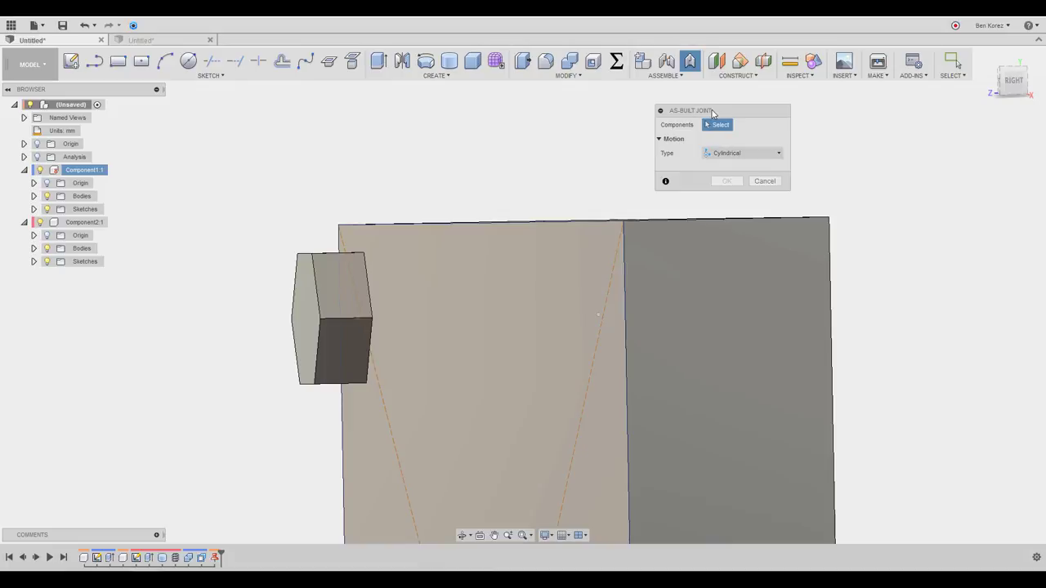
click(341, 289)
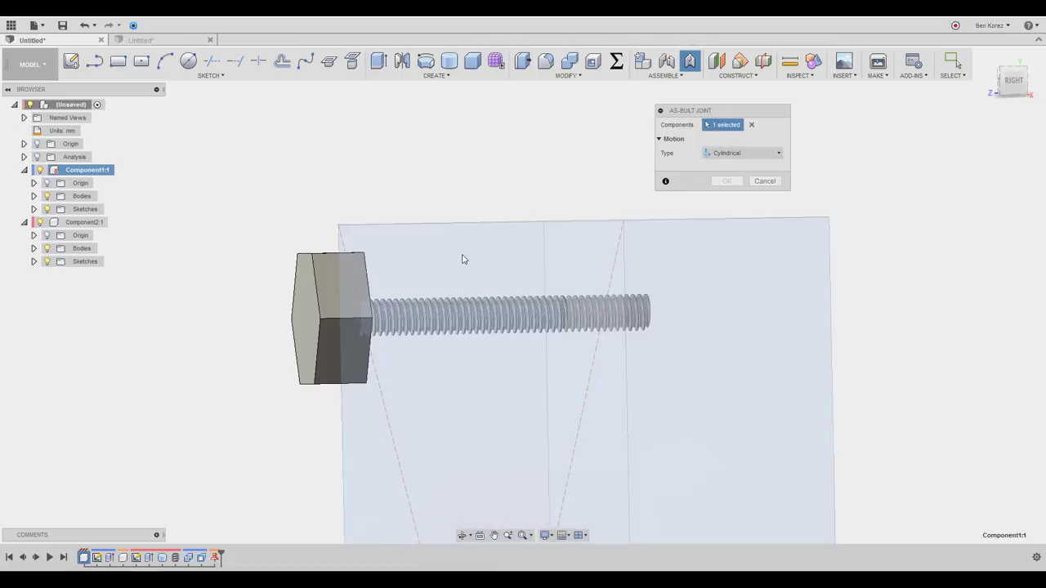
click(465, 258)
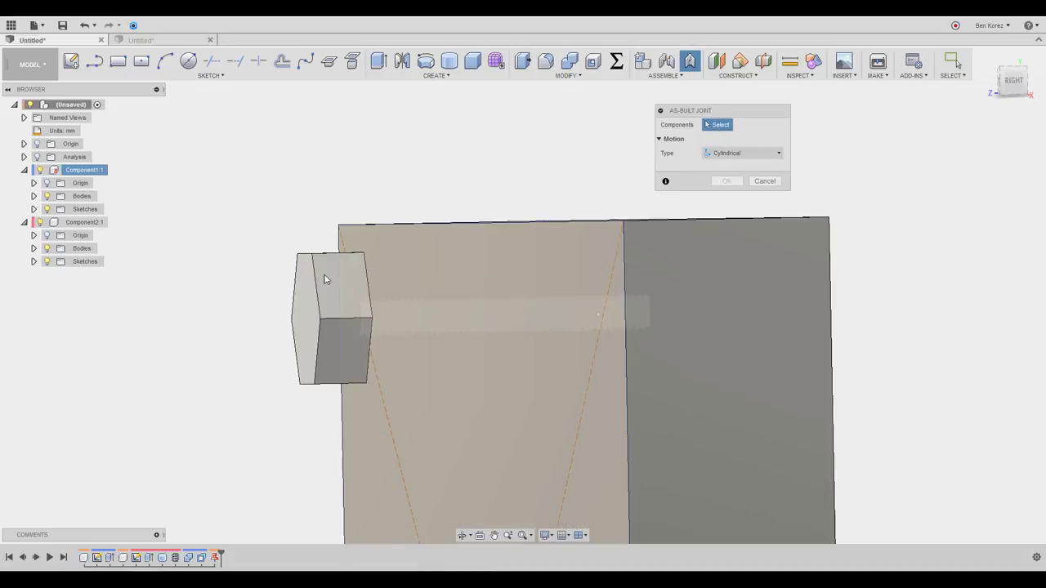
click(329, 276)
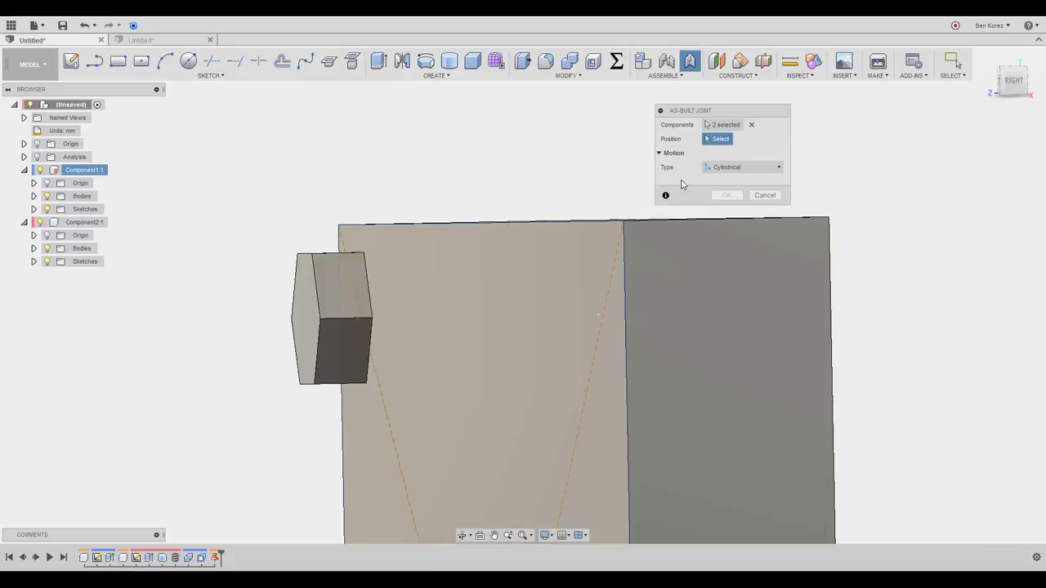
shift+middle_drag(341, 283, 269, 296)
click(270, 296)
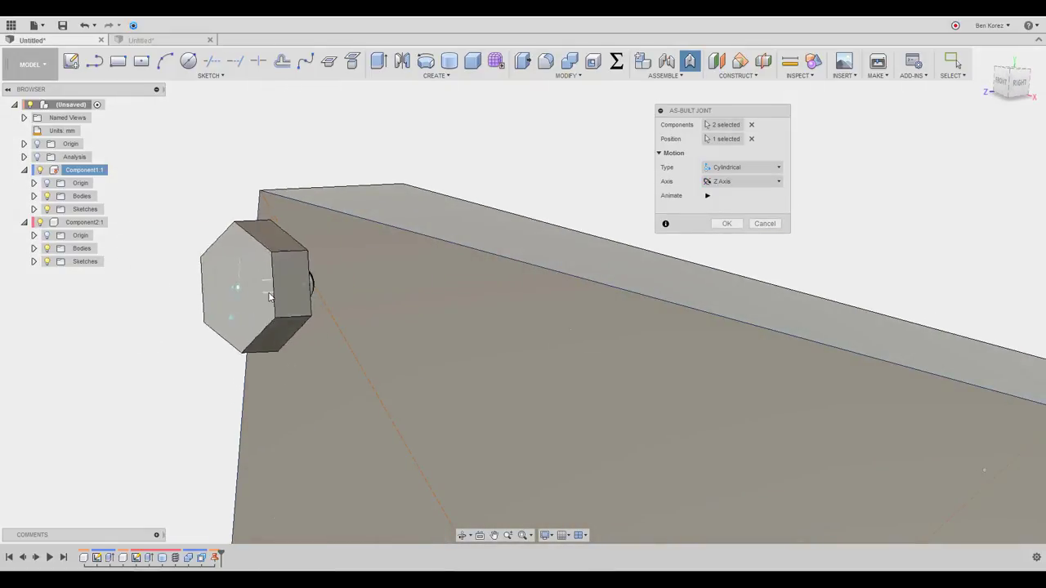
click(729, 223)
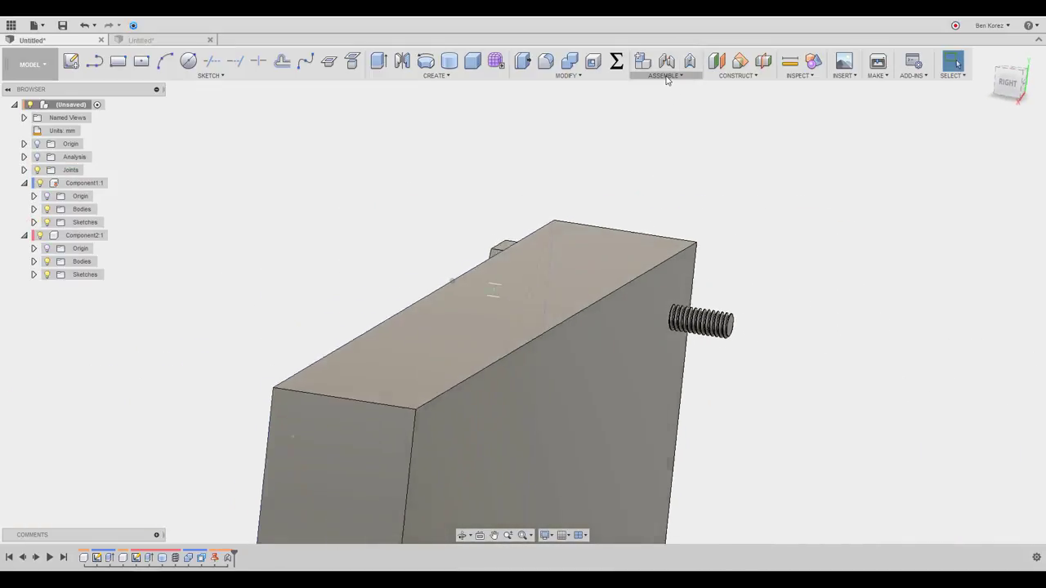
Create a motion link tying the cylindrical joint's Z slide to its own rotation, with an angle of 360 degrees.
click(664, 74)
click(660, 164)
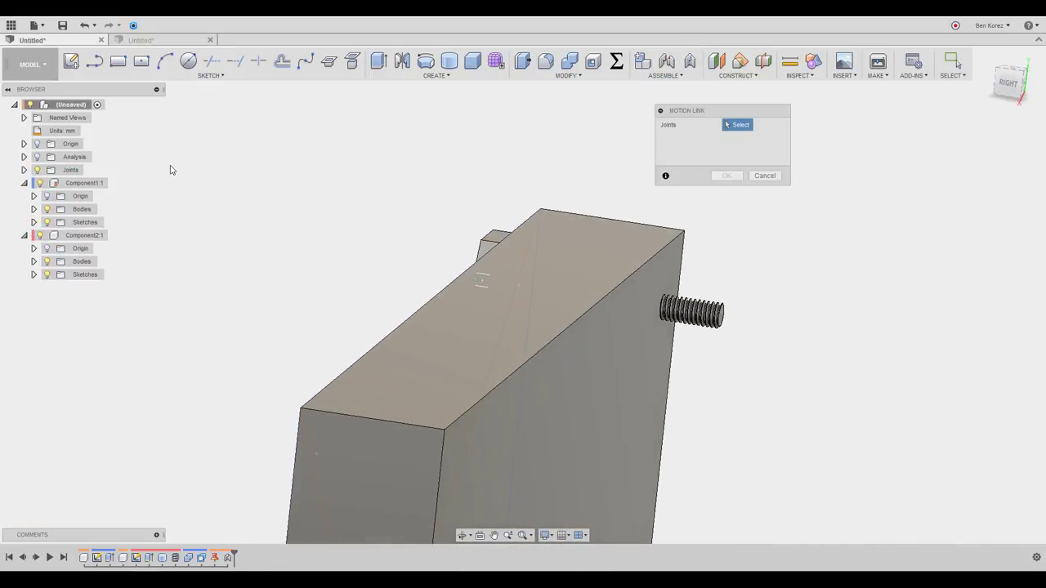
click(24, 170)
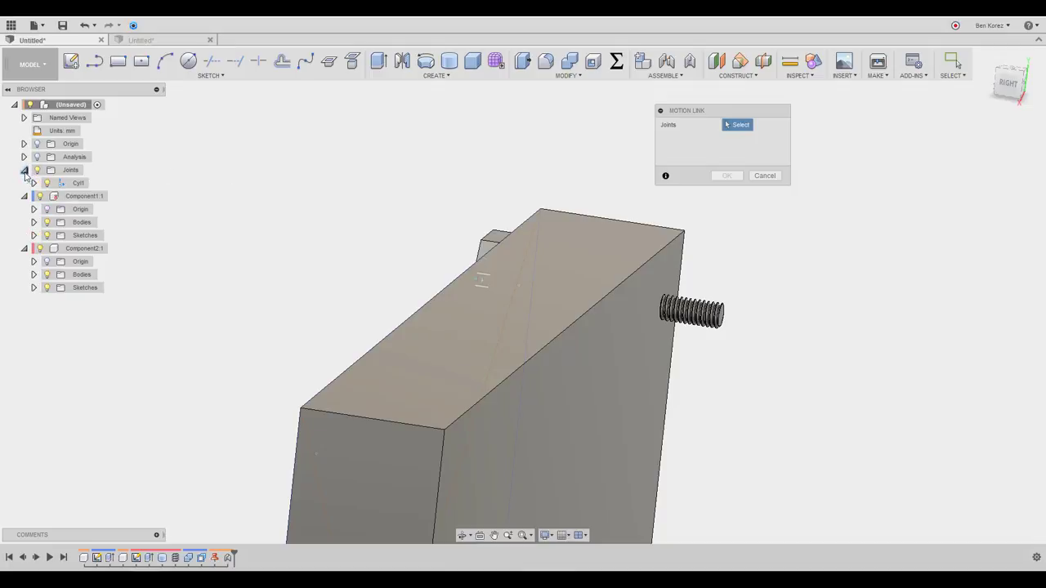
click(76, 183)
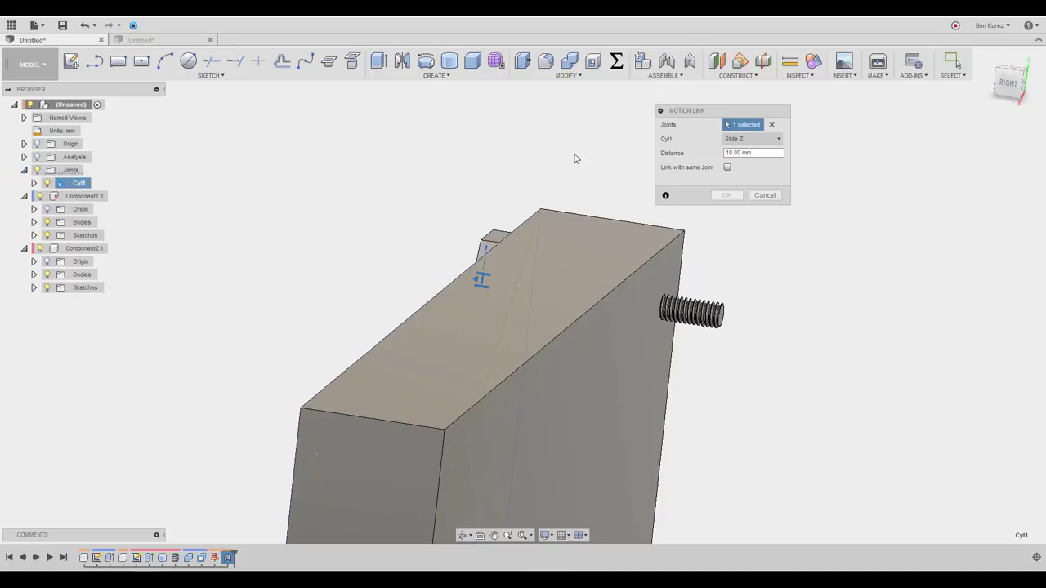
click(727, 168)
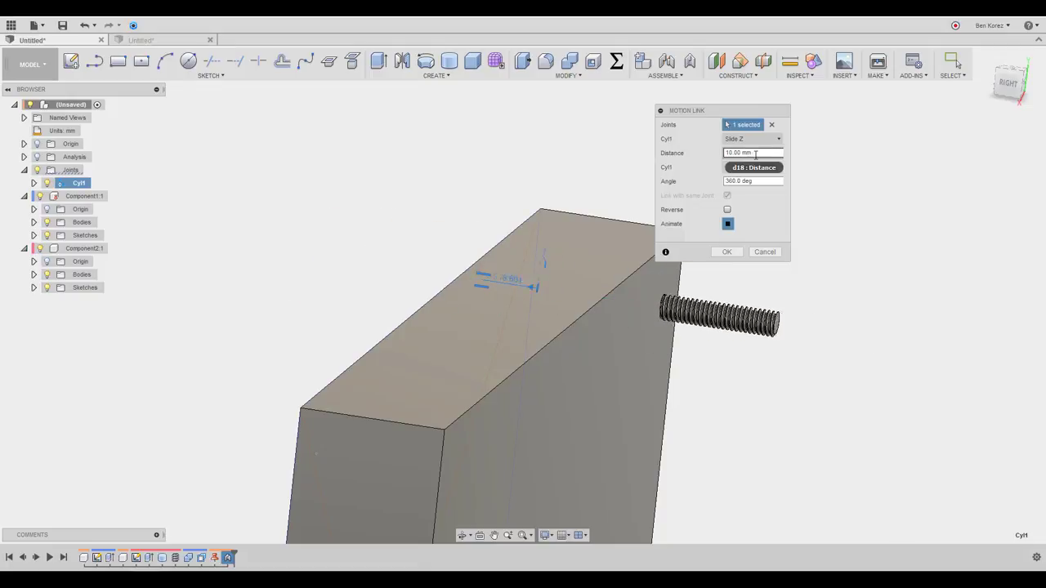
click(728, 253)
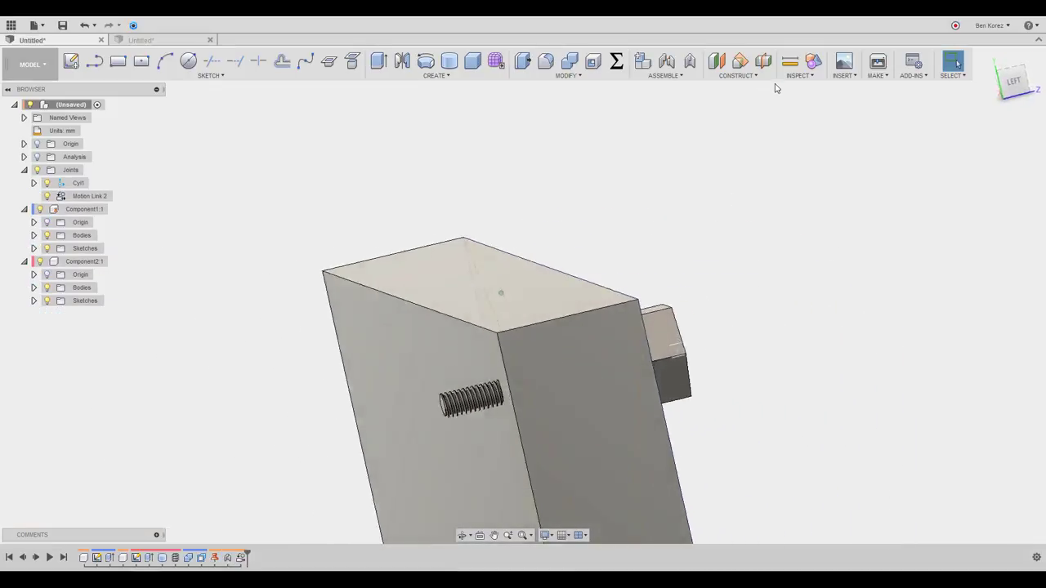
click(790, 77)
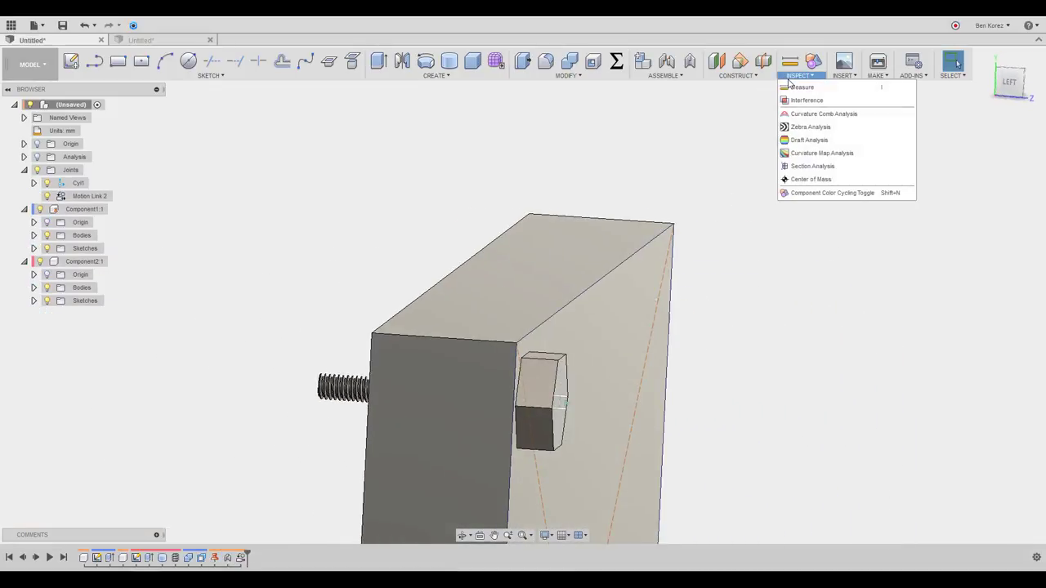
click(797, 165)
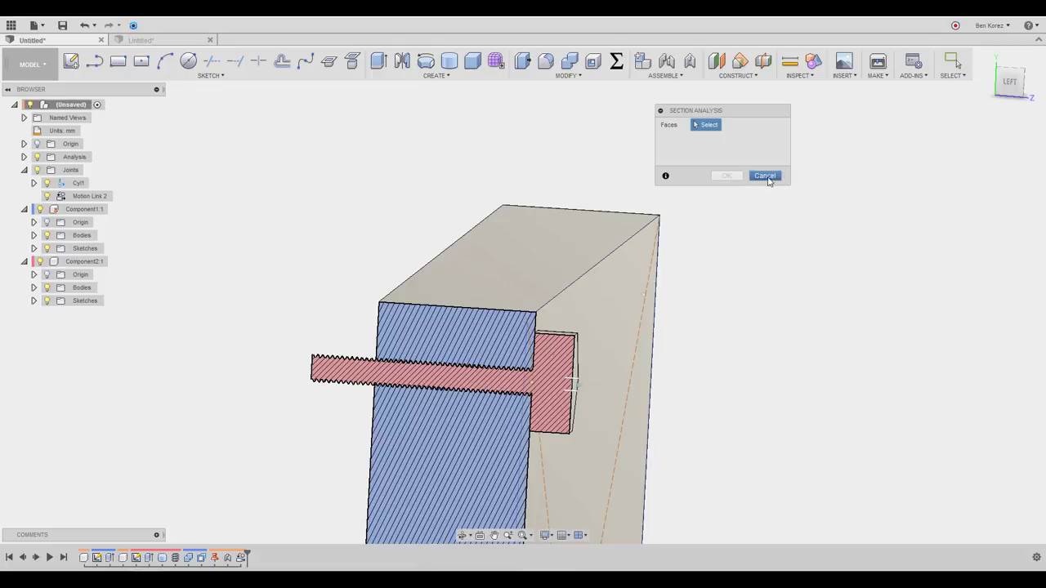
click(765, 177)
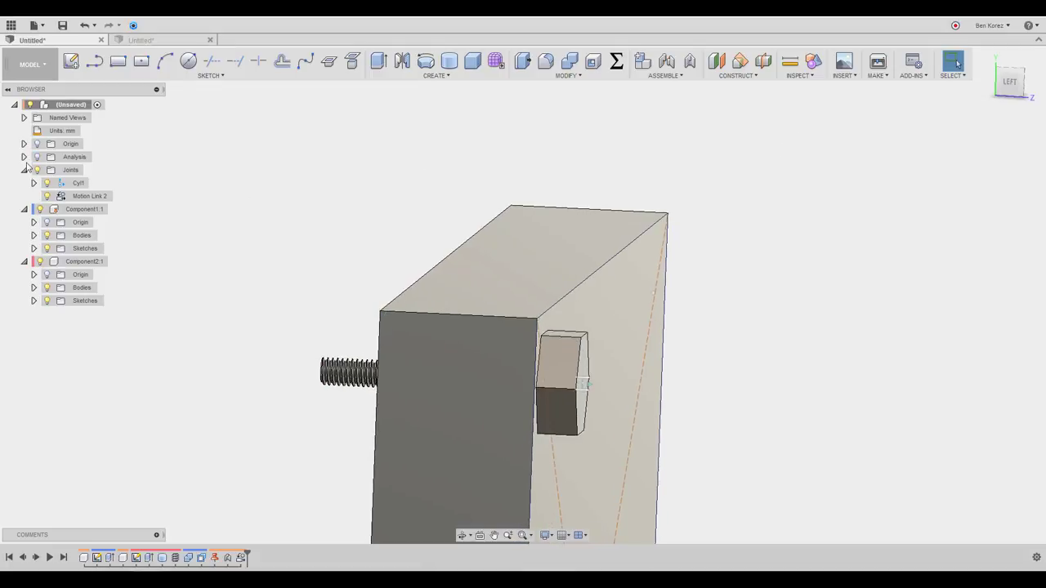
Show the existing section analysis, examine the thread fit, and test the bolt's motion in the block before reverting its position.
click(41, 157)
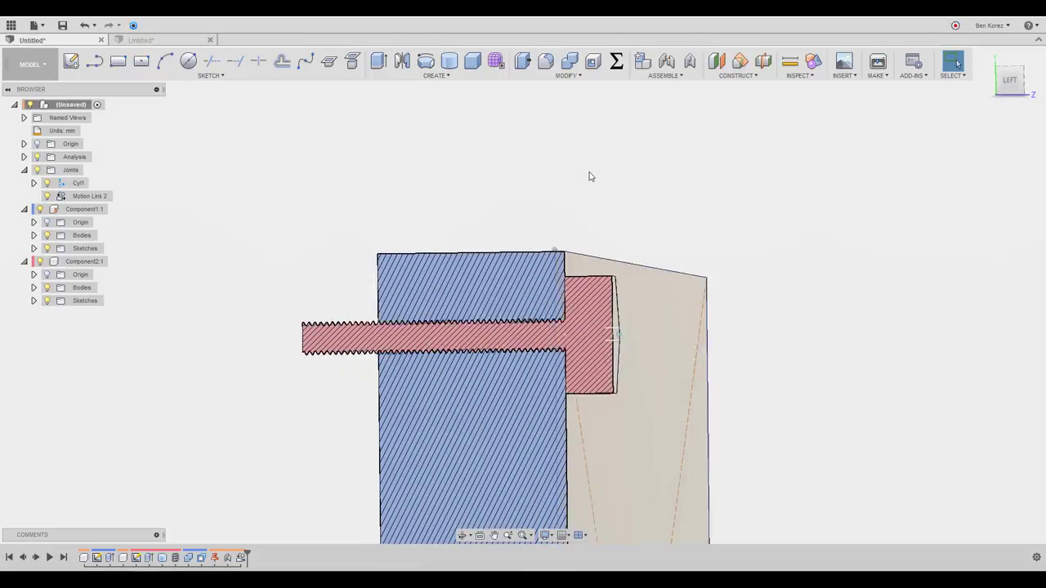
scroll(589, 175, up, 5)
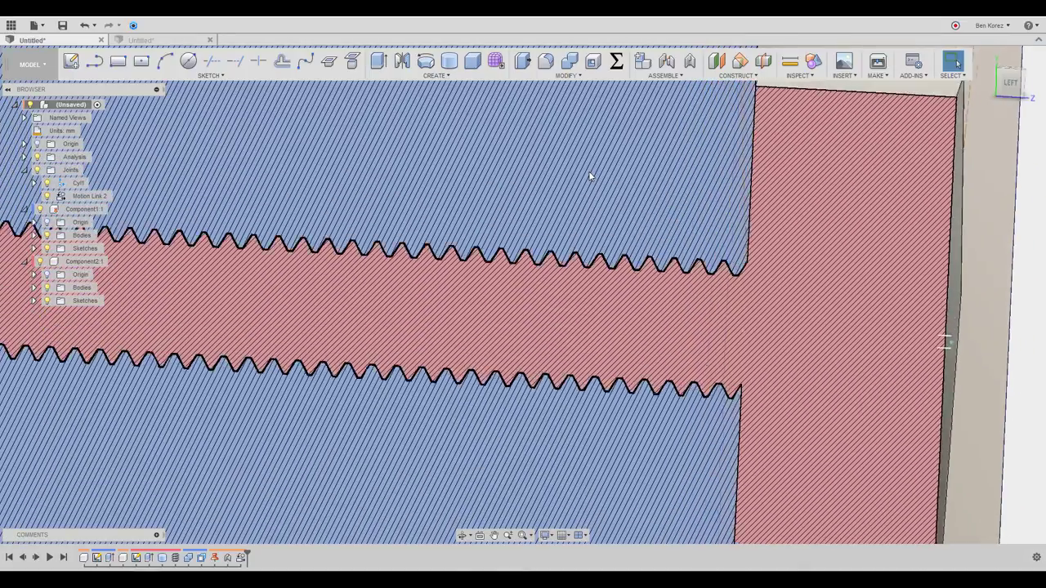
scroll(589, 177, down, 4)
drag(695, 224, 513, 310)
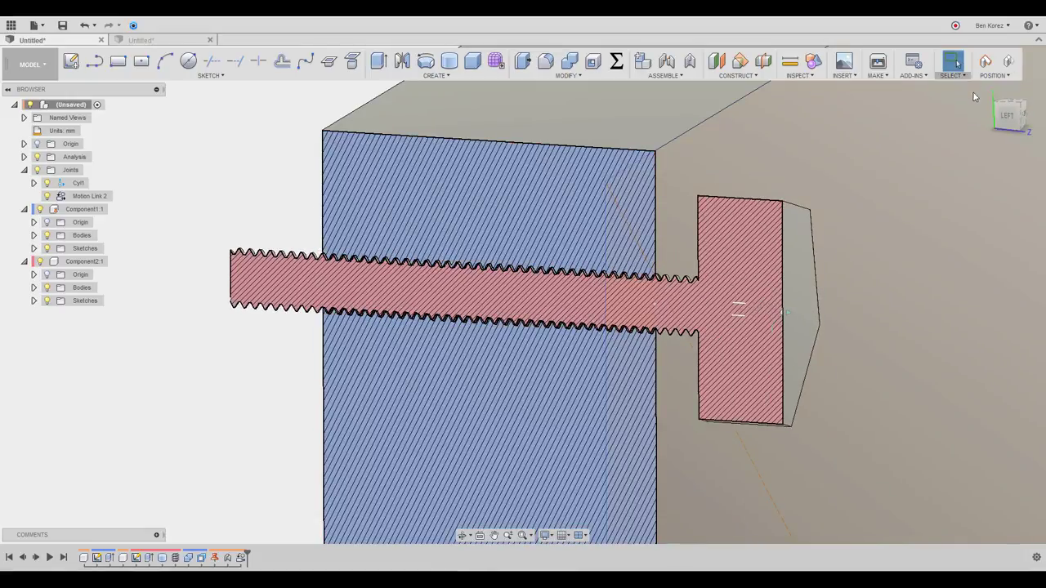
click(1007, 63)
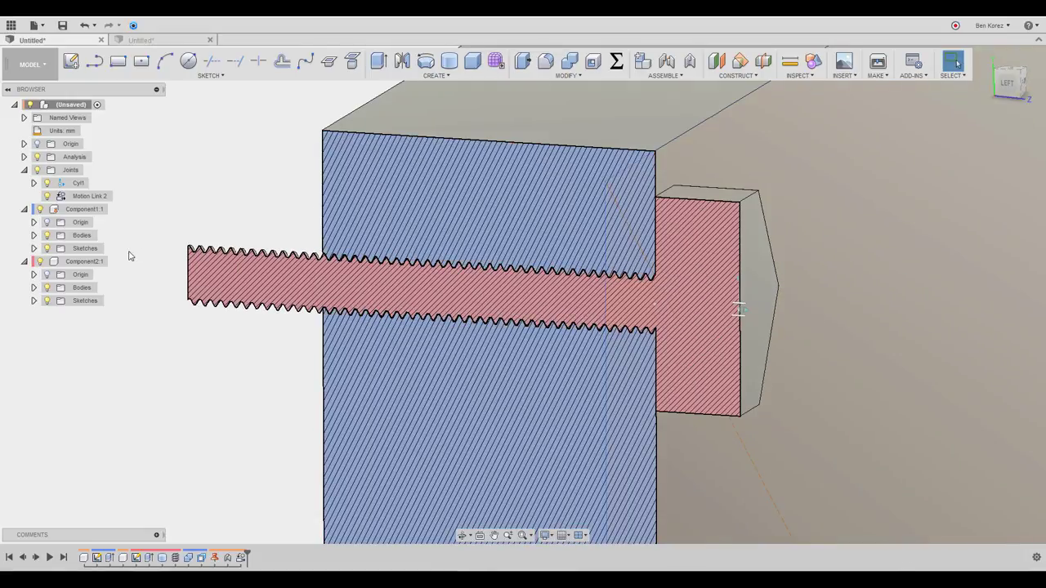
Edit the bolt's motion link, setting the Z slide distance to 0.7 mm for a 360-degree rotation.
right_click(76, 199)
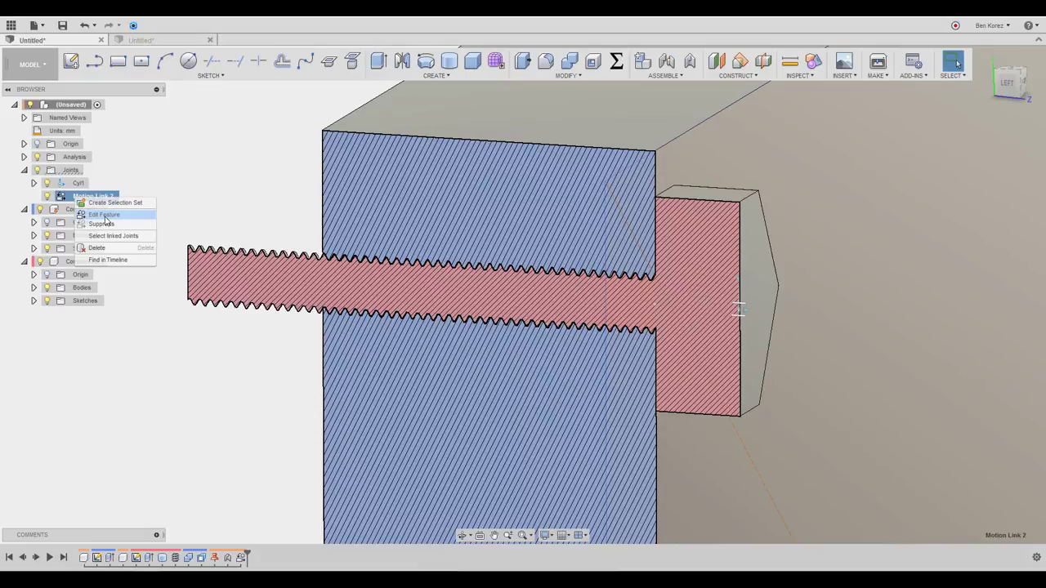
click(105, 215)
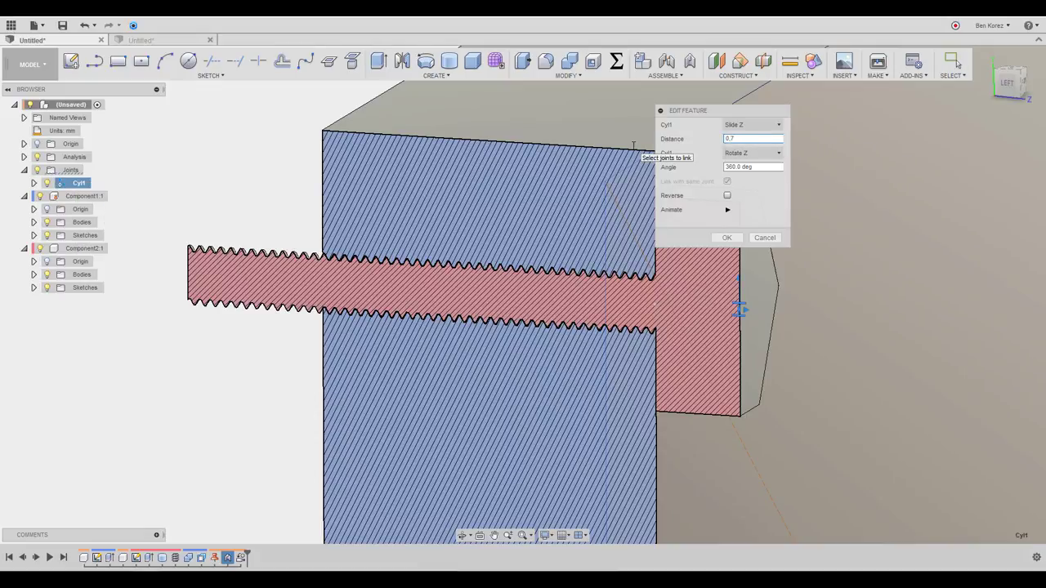
click(727, 238)
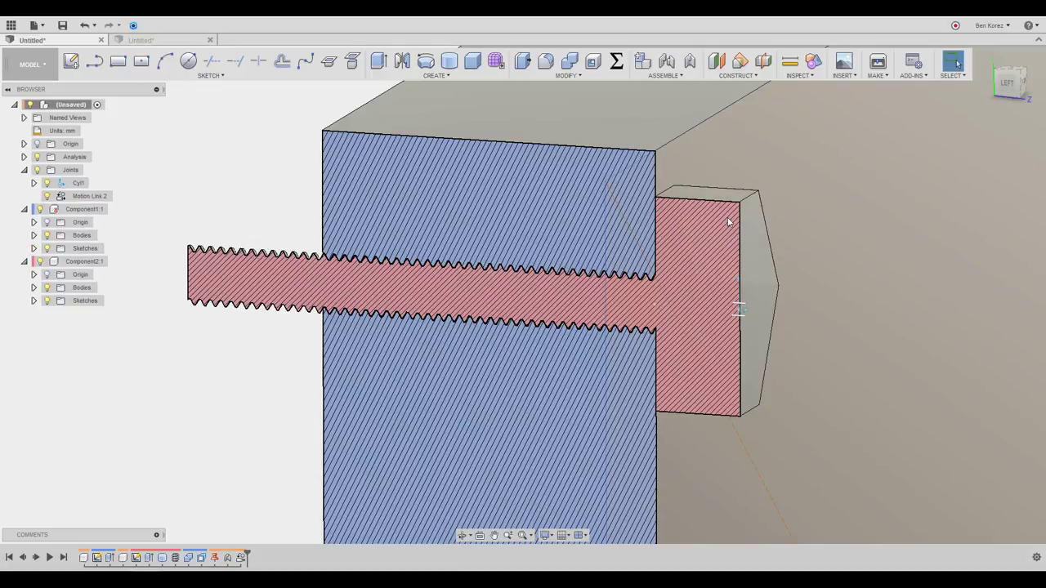
Turn the bolt in the sectioned block to check that its threads follow the hole's threads, and revert its position.
drag(725, 230, 622, 361)
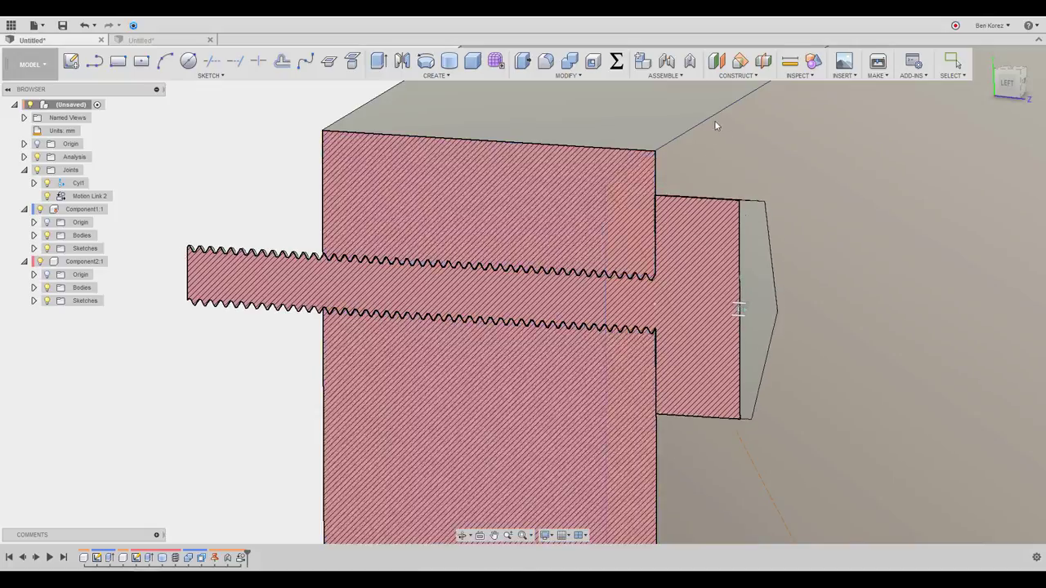
scroll(612, 292, up, 5)
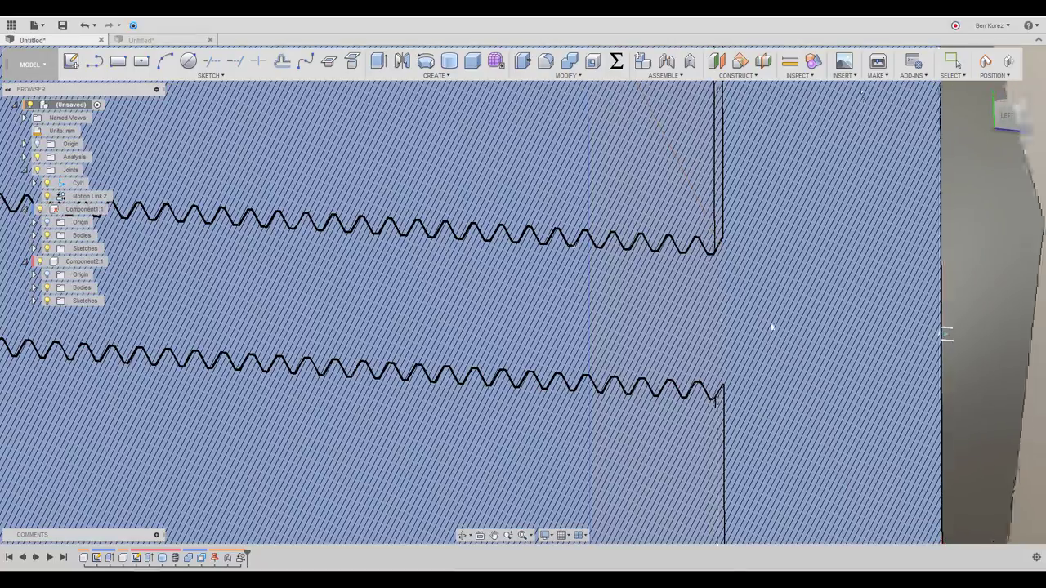
scroll(694, 326, down, 5)
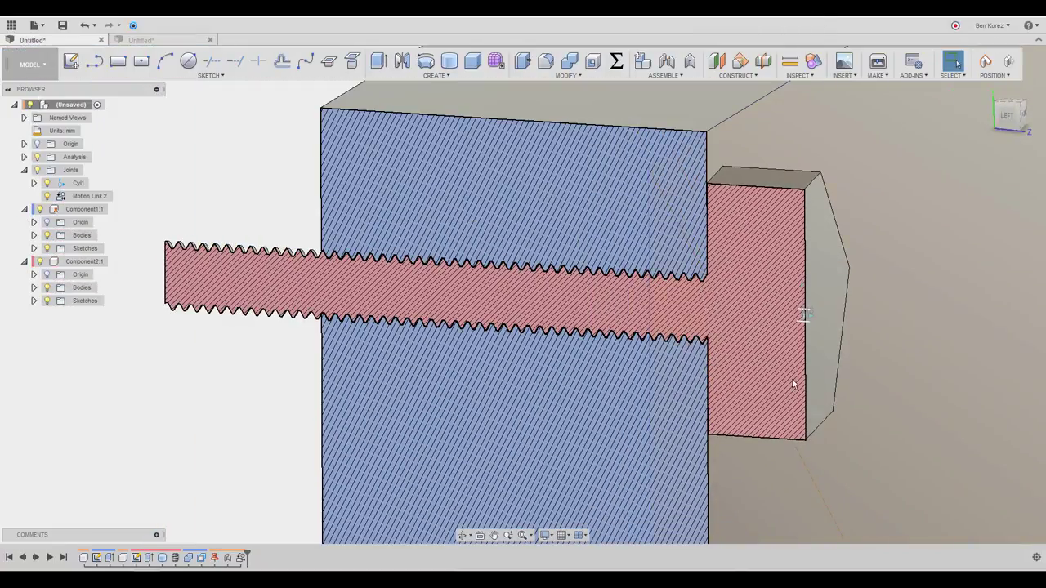
drag(792, 379, 797, 93)
drag(774, 376, 806, 175)
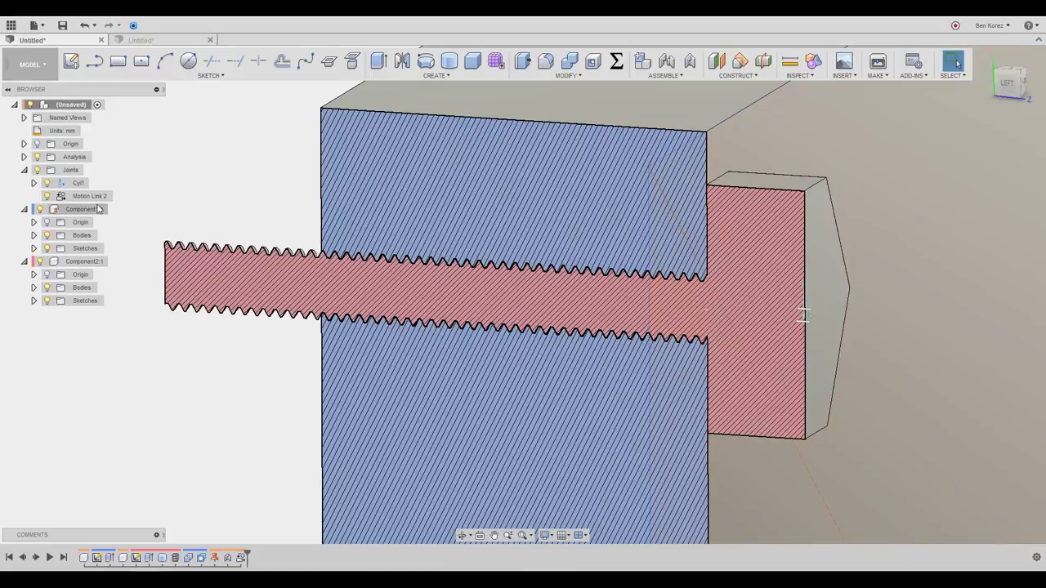
Animate the bolt's cylindrical joint and examine the sectioned threads up close during the motion.
right_click(74, 184)
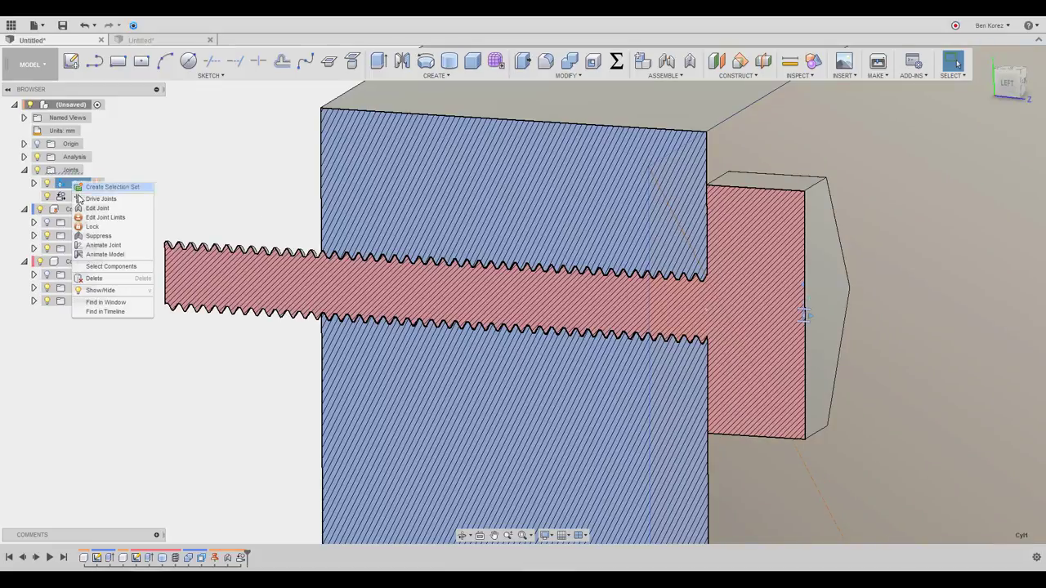
click(104, 246)
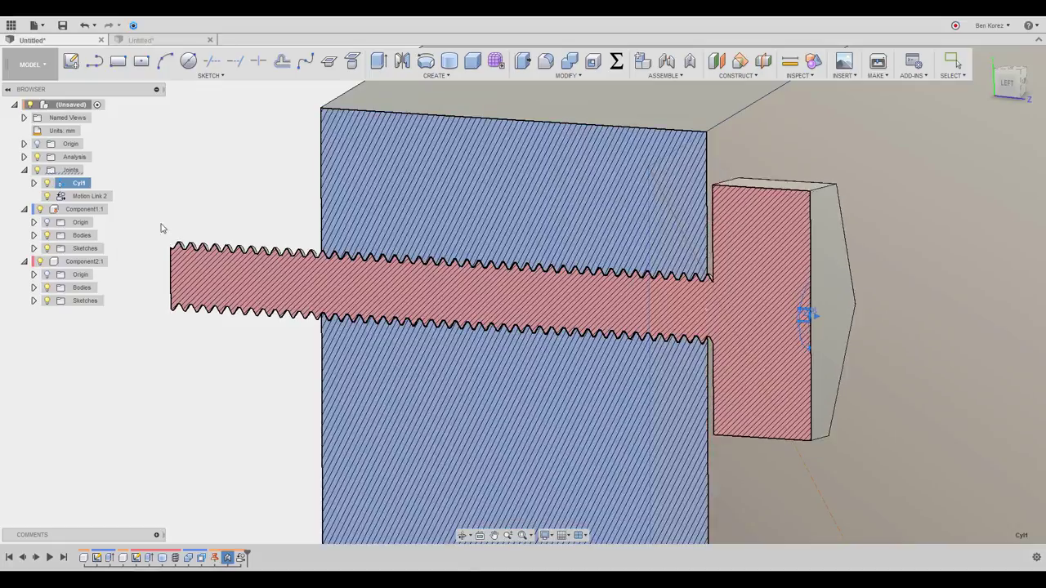
scroll(210, 221, up, 1)
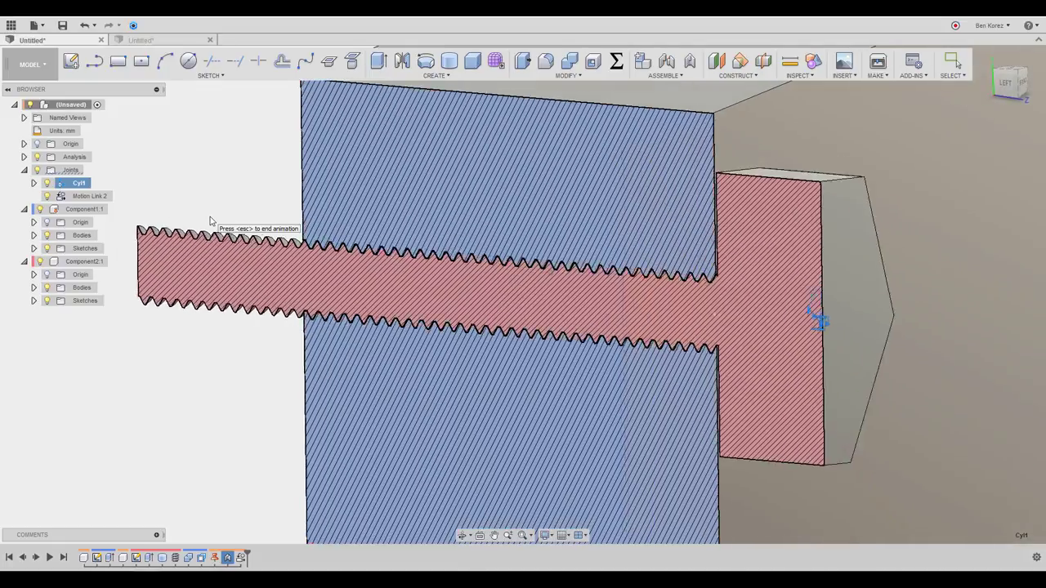
scroll(210, 221, up, 8)
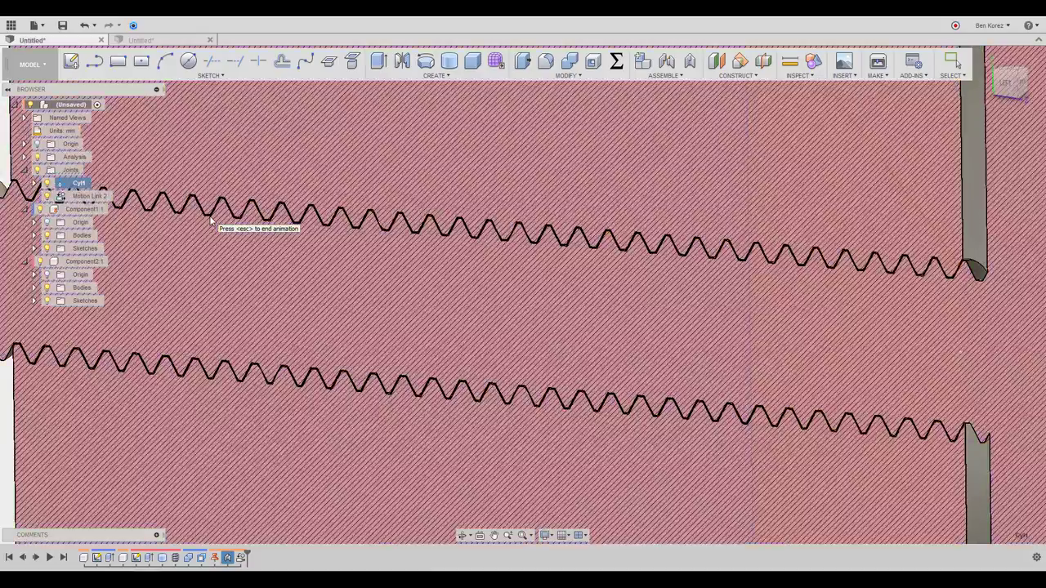
scroll(210, 220, down, 8)
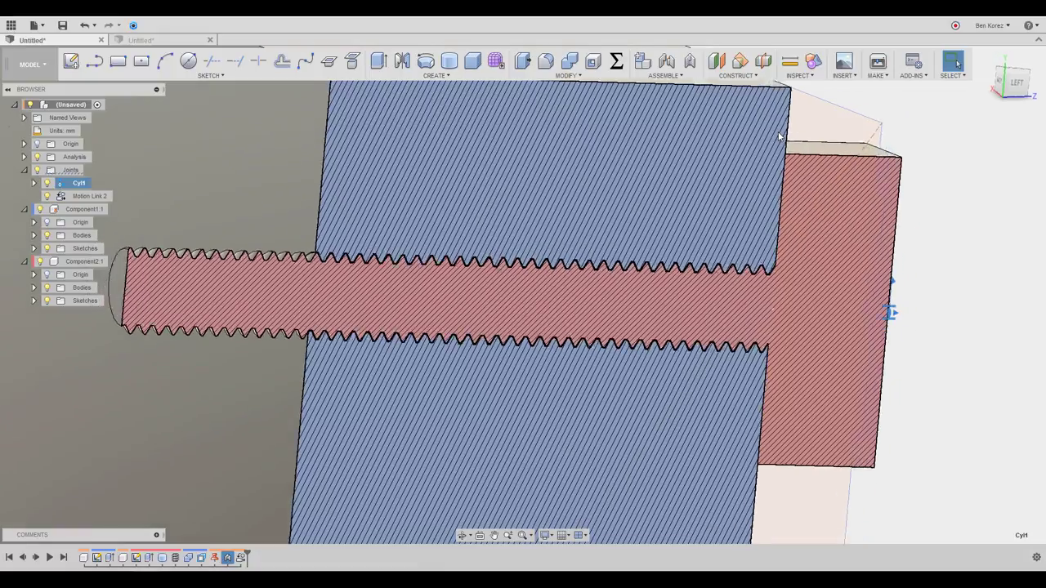
scroll(779, 137, down, 5)
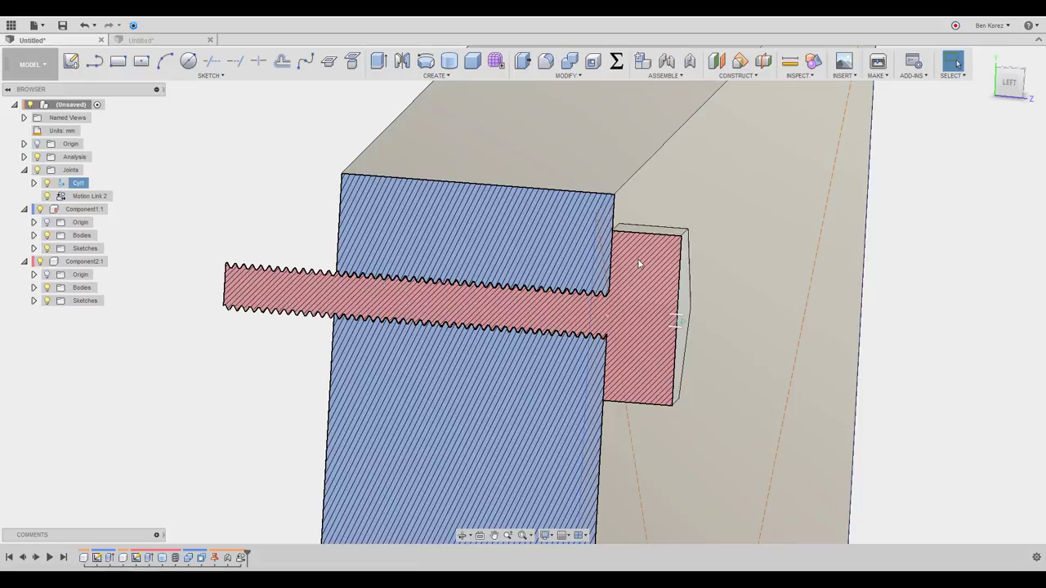
Hide the bolt component and the section analysis, exposing the block's threaded hole.
click(41, 261)
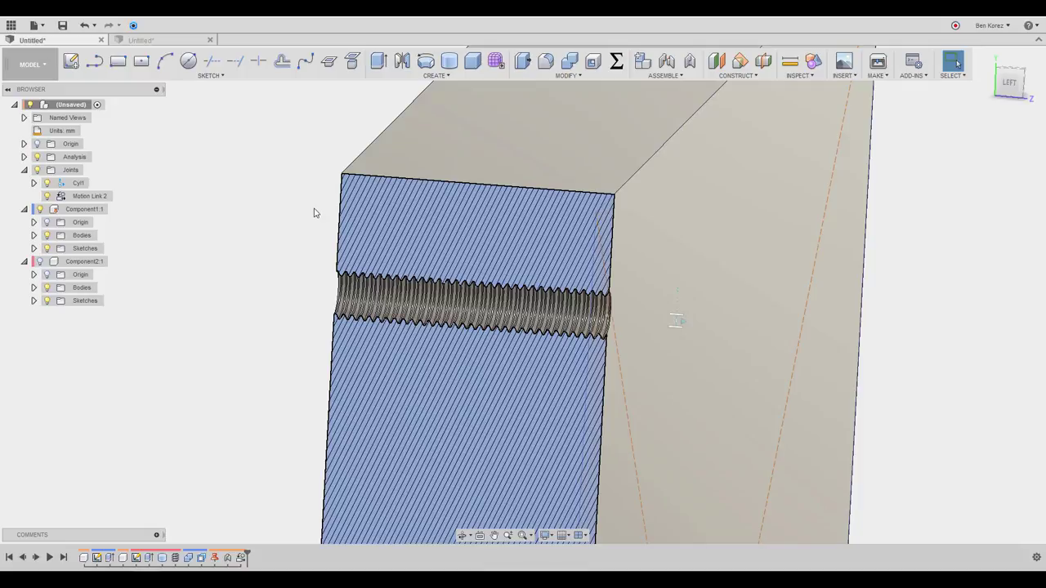
click(35, 172)
click(37, 156)
shift+middle_drag(228, 150, 229, 150)
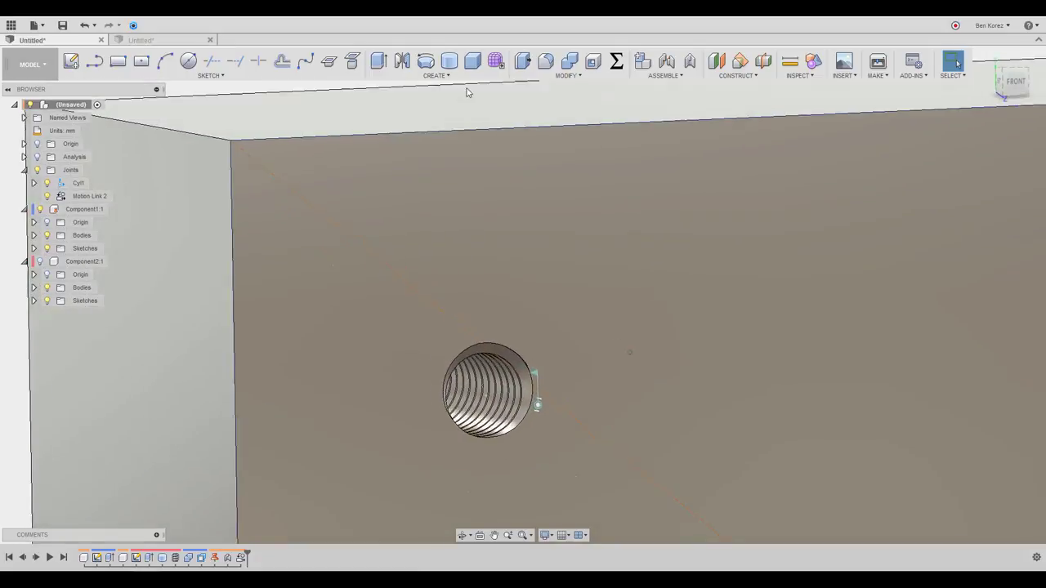
Review the Thread command's profile, size, designation and class options without creating a thread.
click(436, 75)
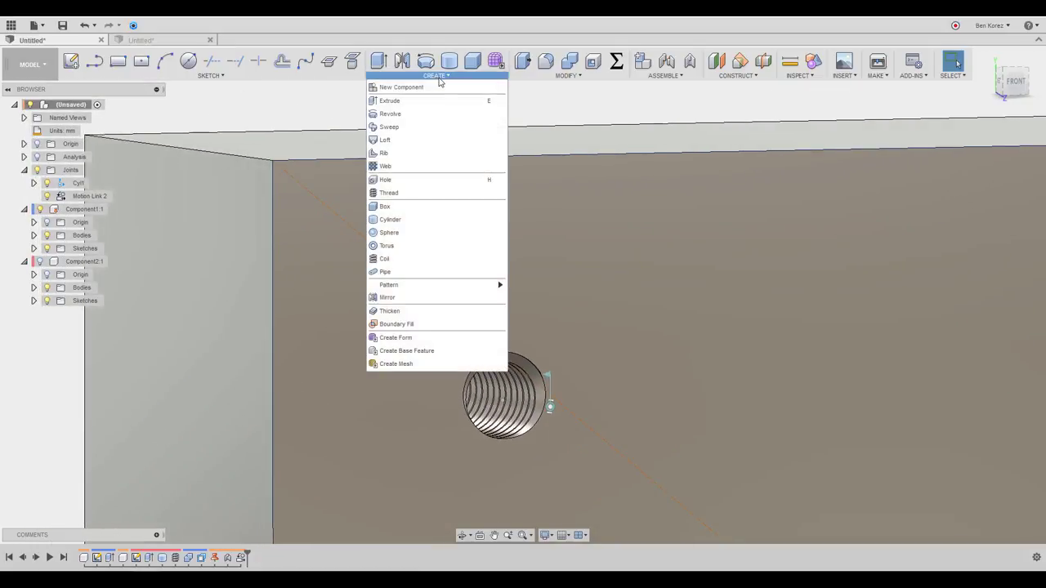
click(434, 193)
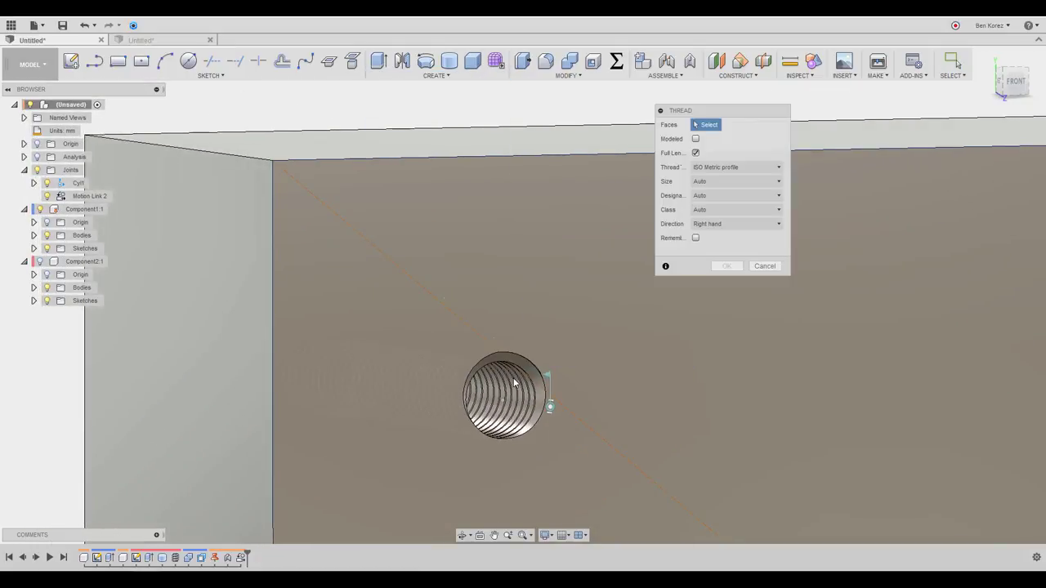
click(765, 267)
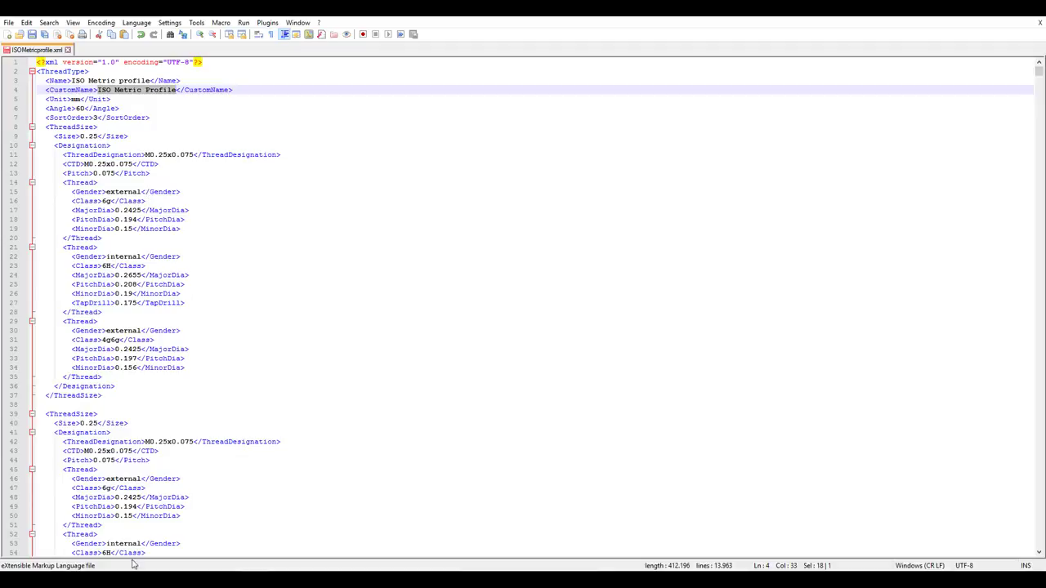
Compare the mdmetric.com ISO metric thread chart with the first ThreadSize block of ISOMetricprofile.xml, and view the ThreadData folder's files.
click(229, 580)
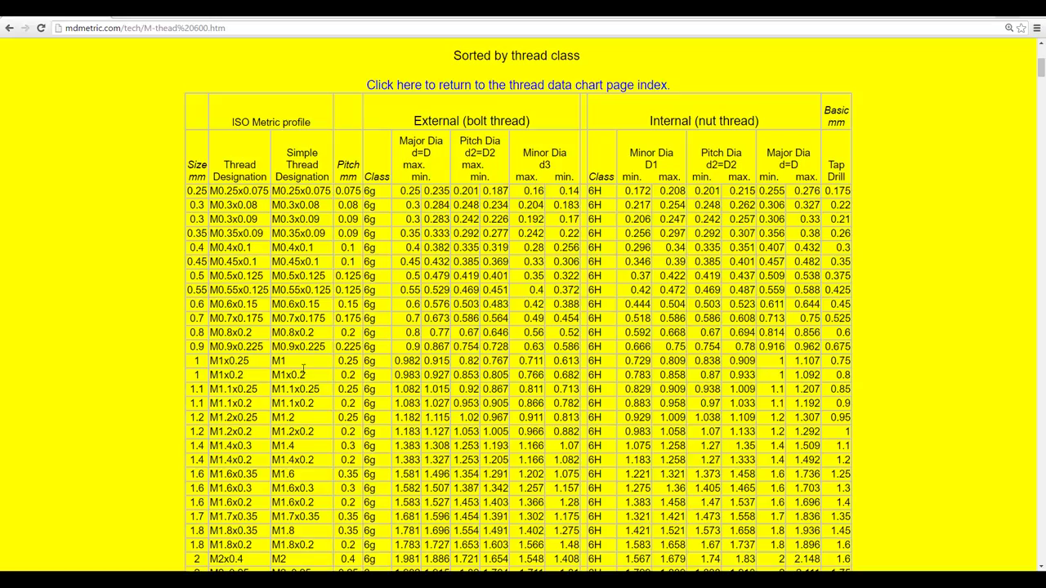
key(alt+Tab)
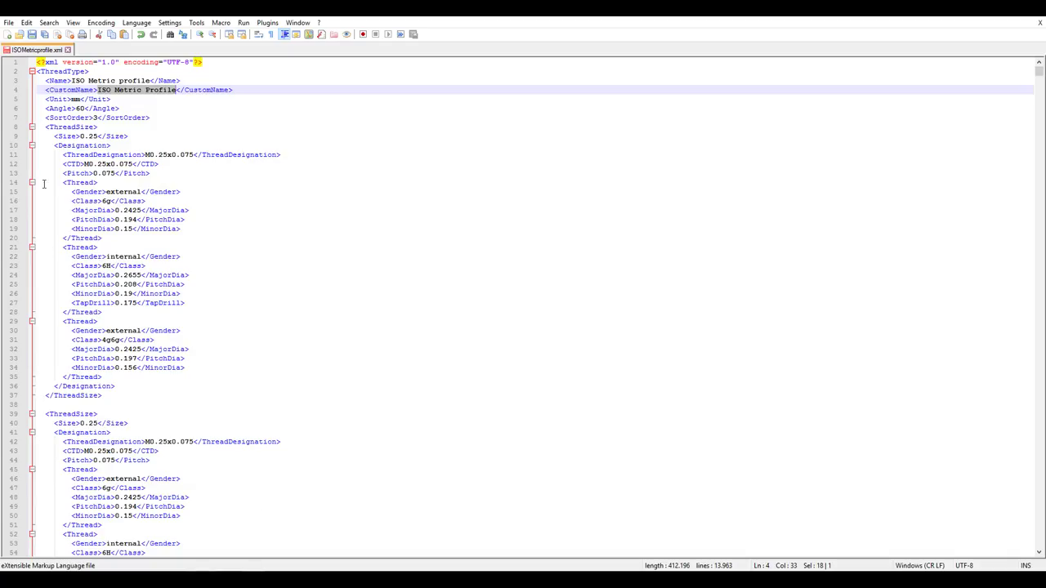
drag(46, 125, 121, 394)
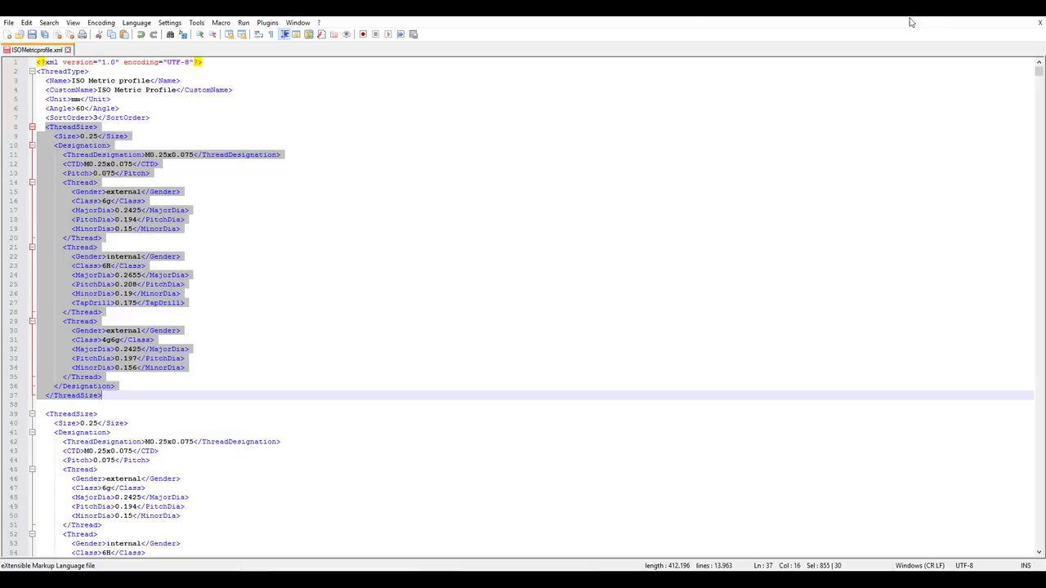
click(987, 17)
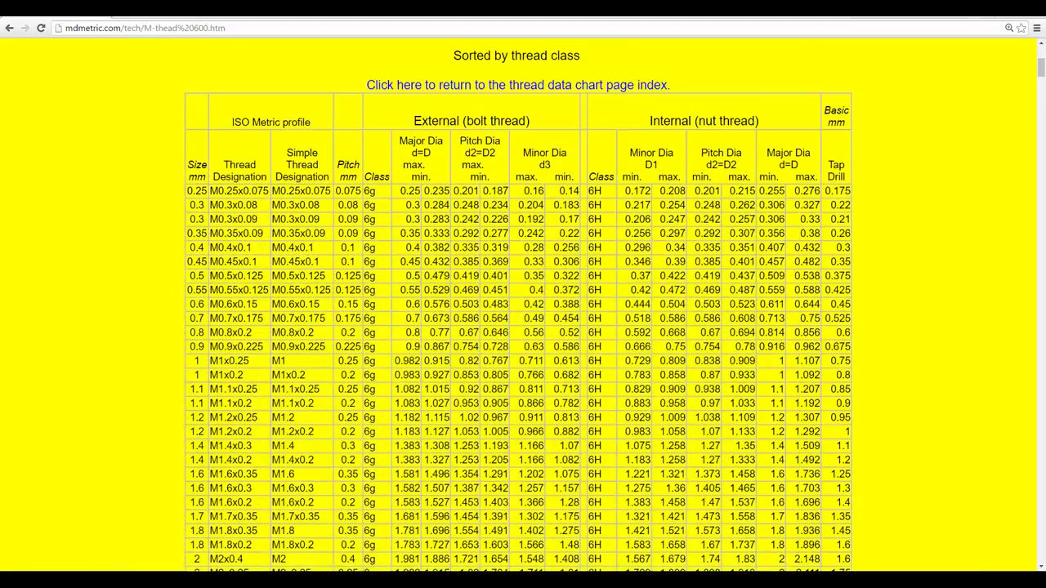
click(82, 579)
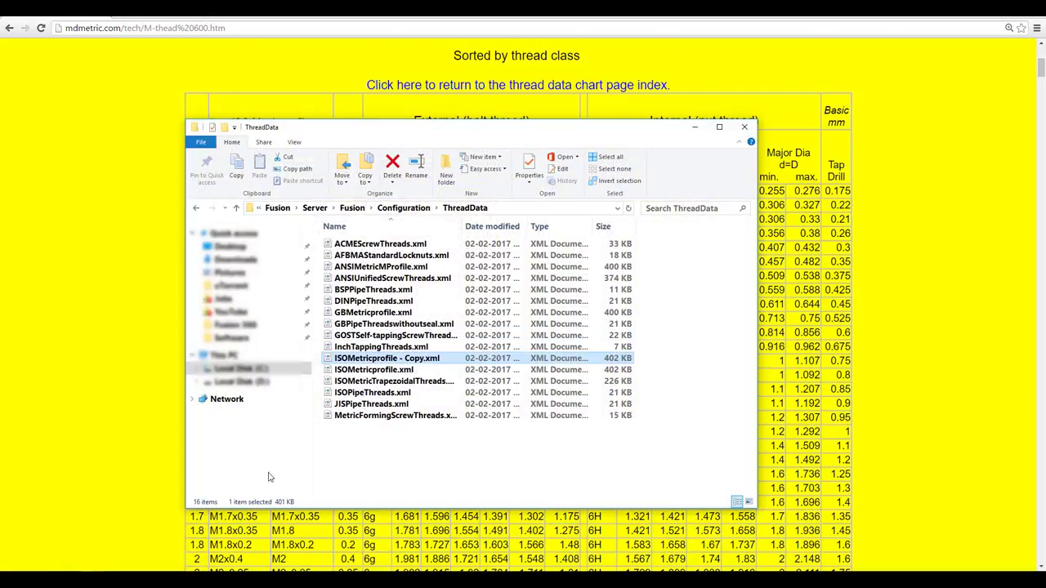
click(694, 129)
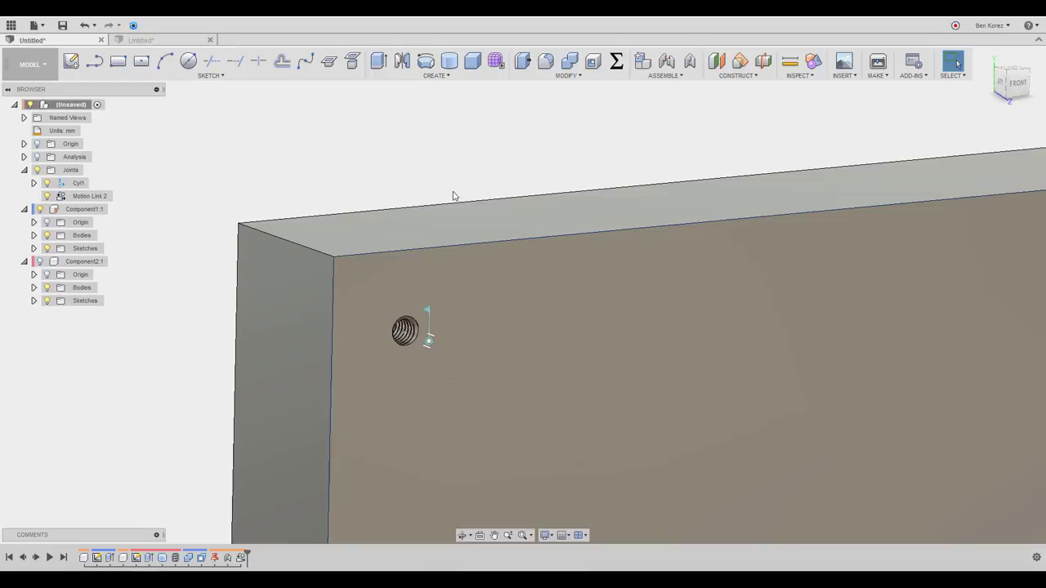
Switch to the other open design containing the ball-ended screw and cylindrical nut.
click(167, 40)
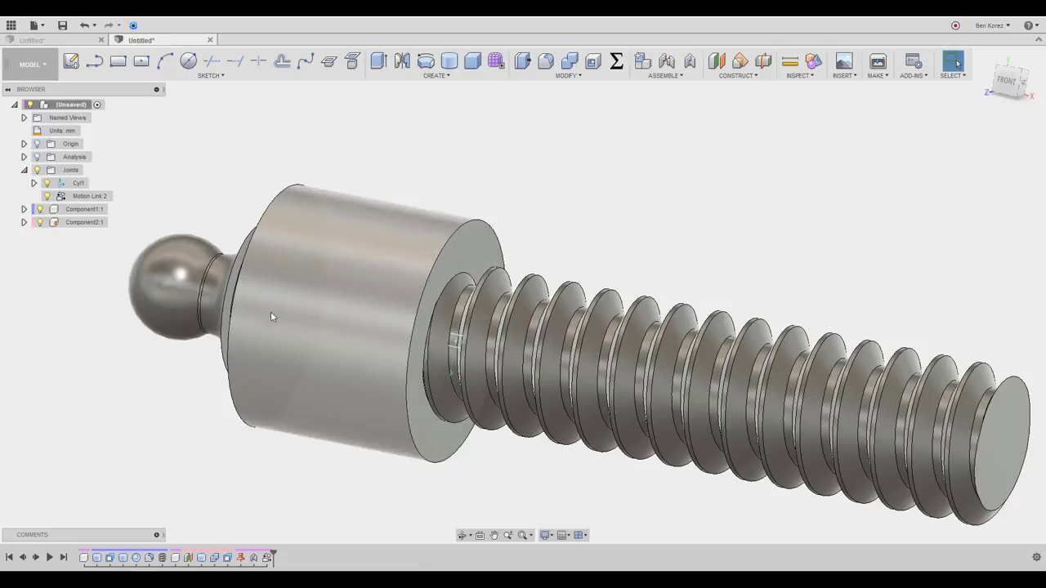